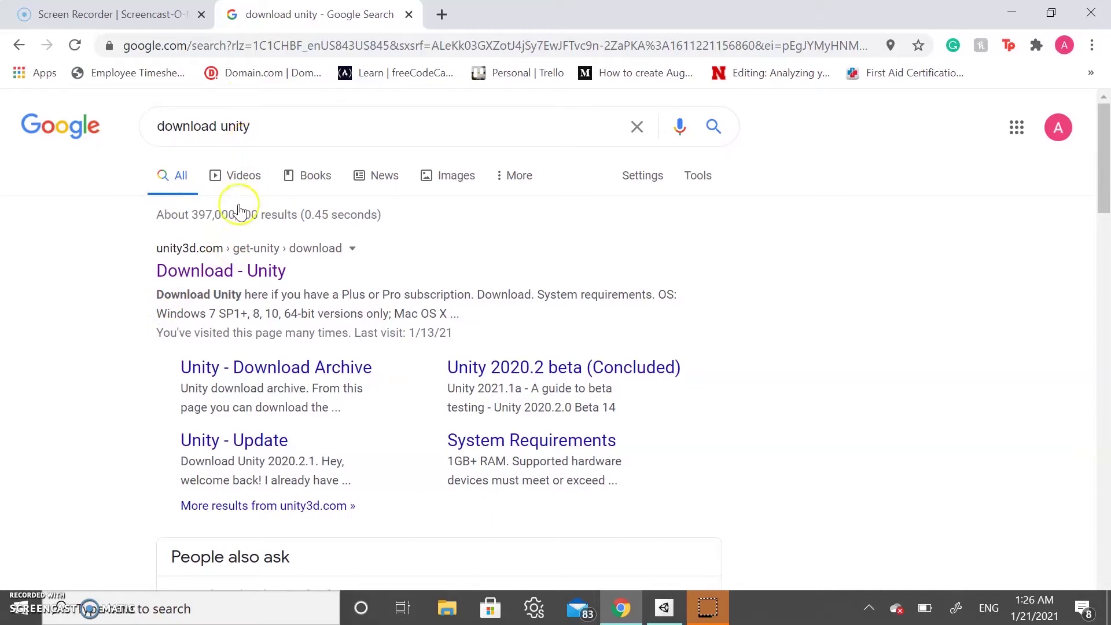
Open the Unity download page from the search results and review its download options, including Unity Hub
click(201, 272)
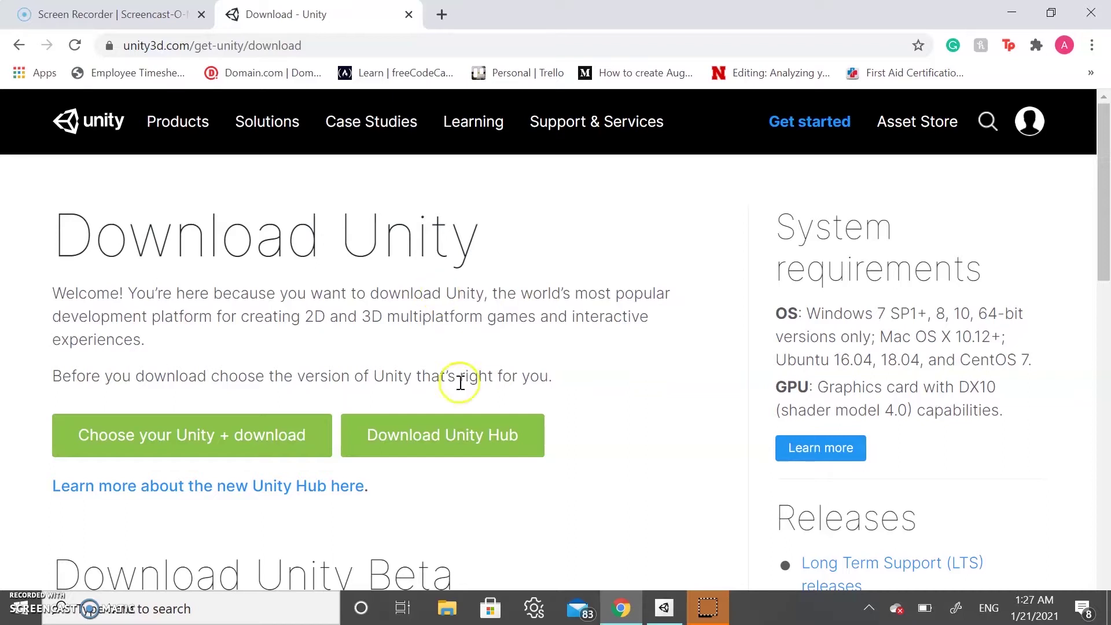
scroll(590, 374, down, 1)
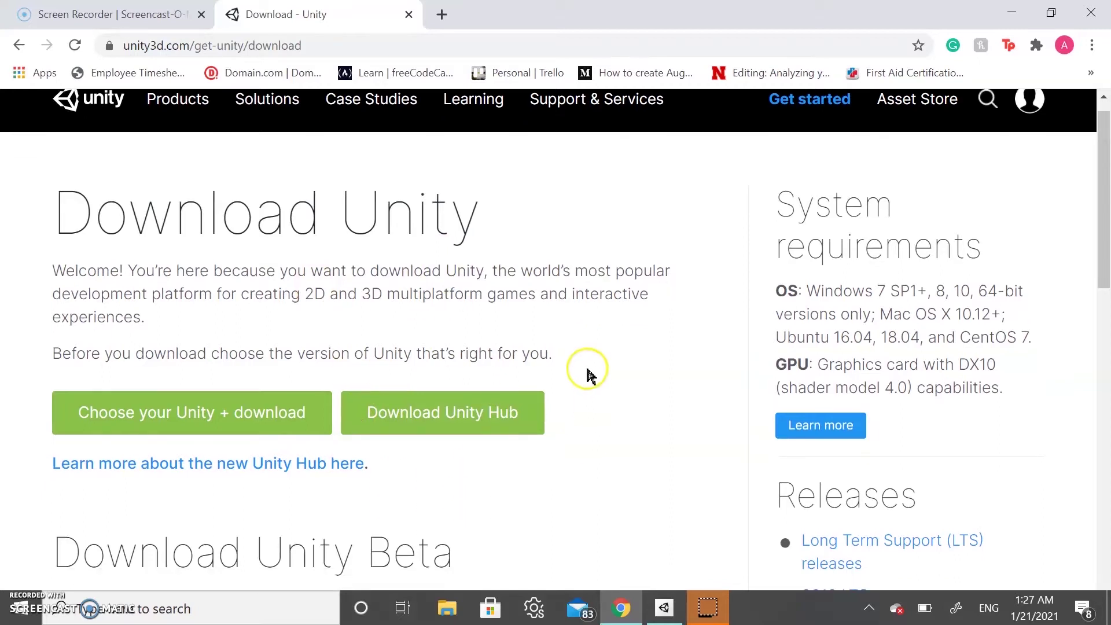
scroll(589, 373, down, 2)
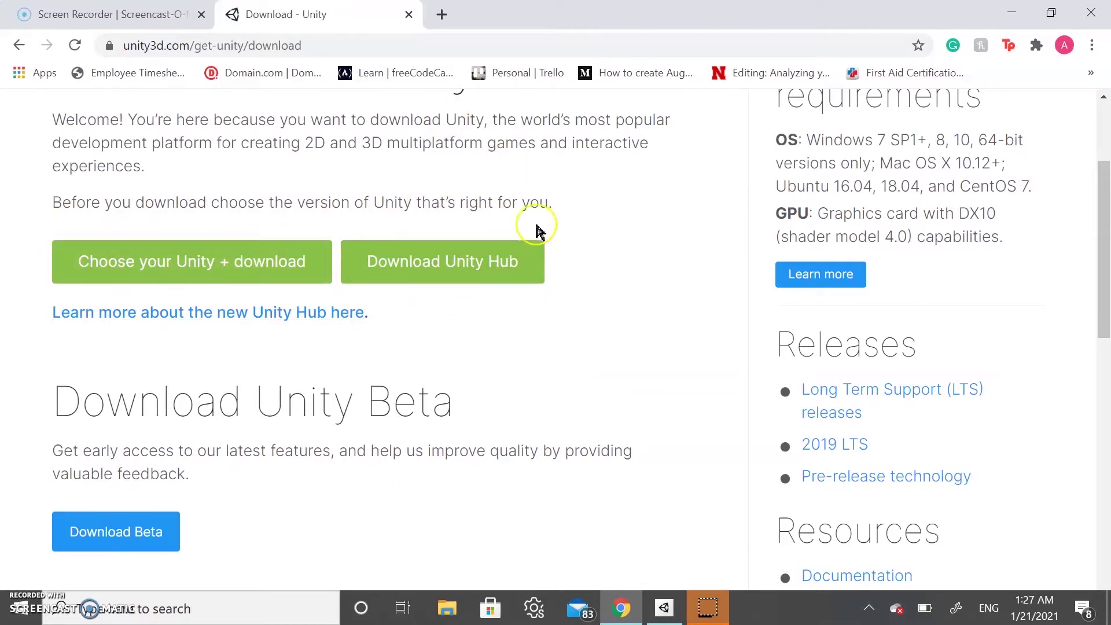
Switch to Unity Hub, check which Unity versions are installed, and return to the project list
click(663, 617)
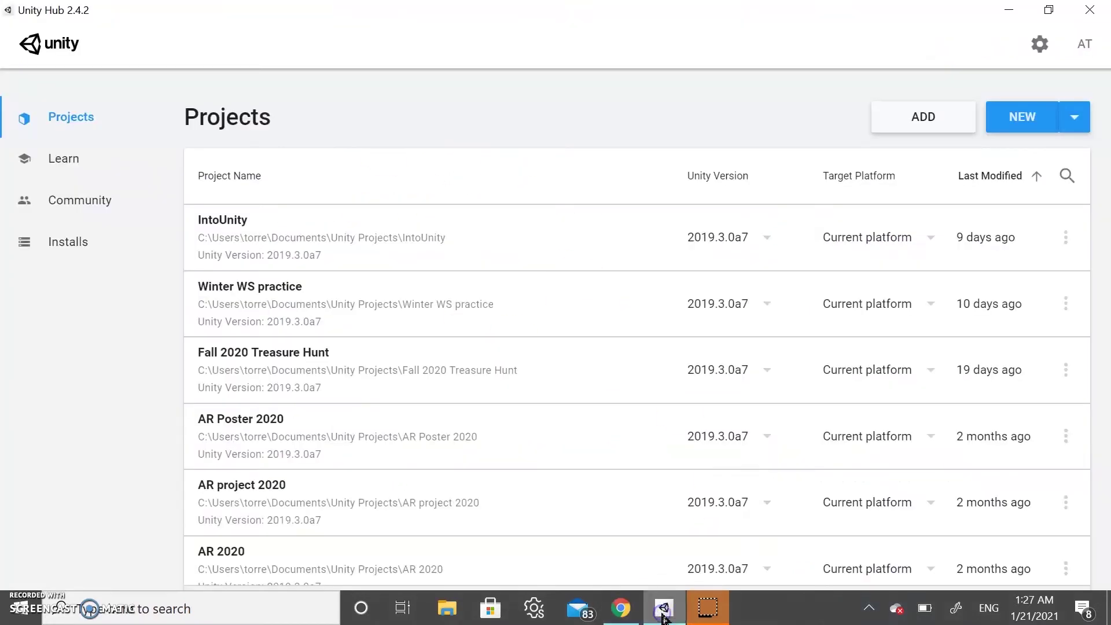
click(69, 246)
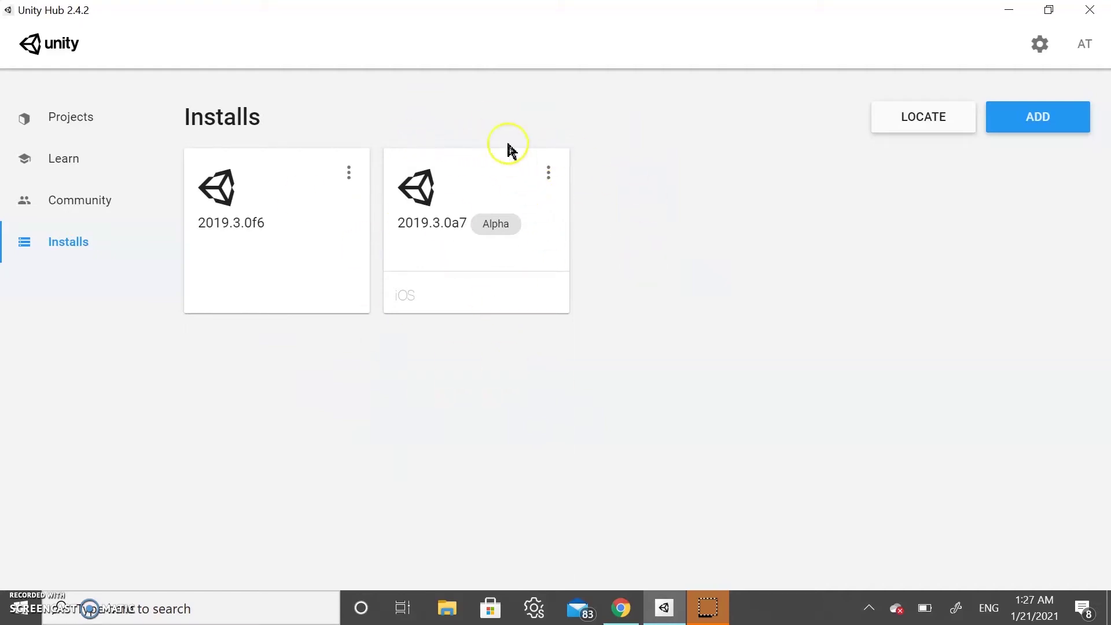
click(91, 116)
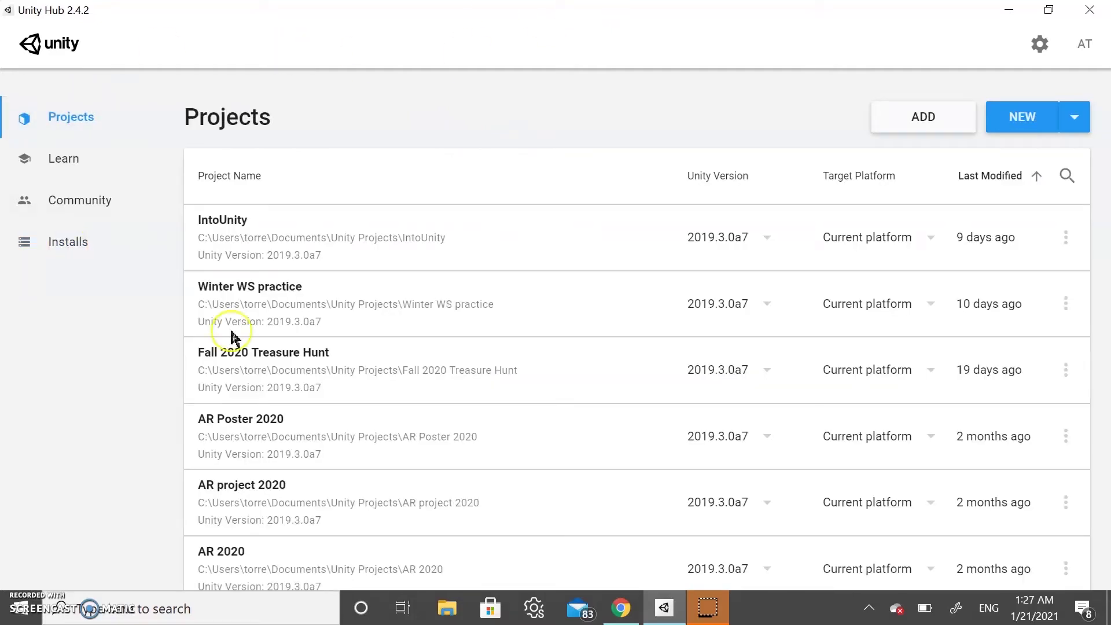
Start a new project and check the folders at its save location, keeping the existing location
click(1020, 119)
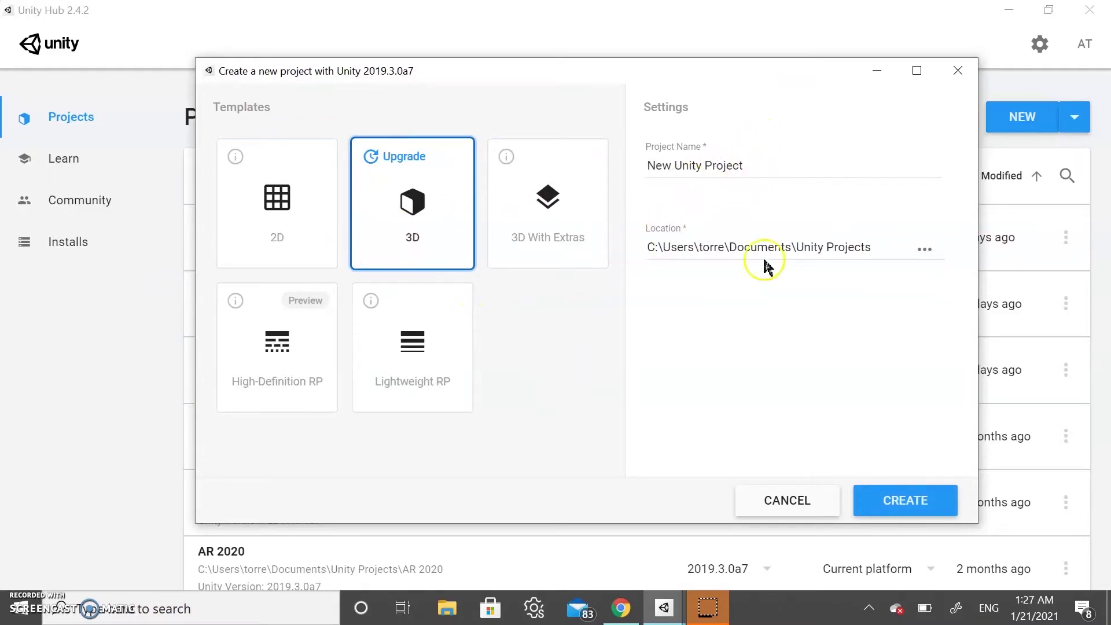
click(926, 254)
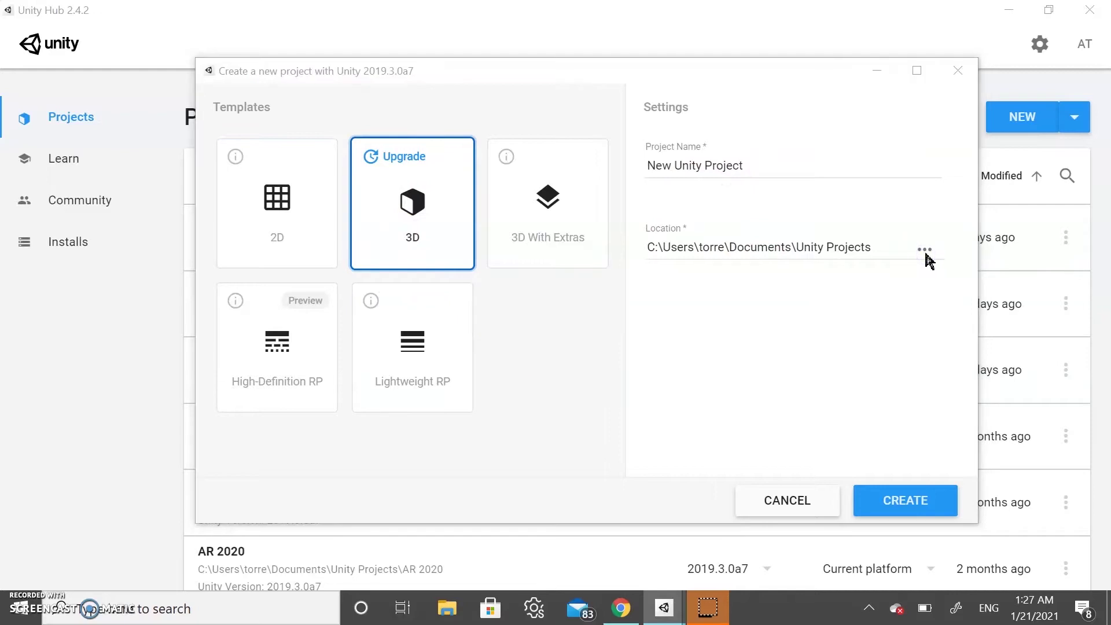
scroll(498, 278, down, 1)
scroll(492, 281, up, 1)
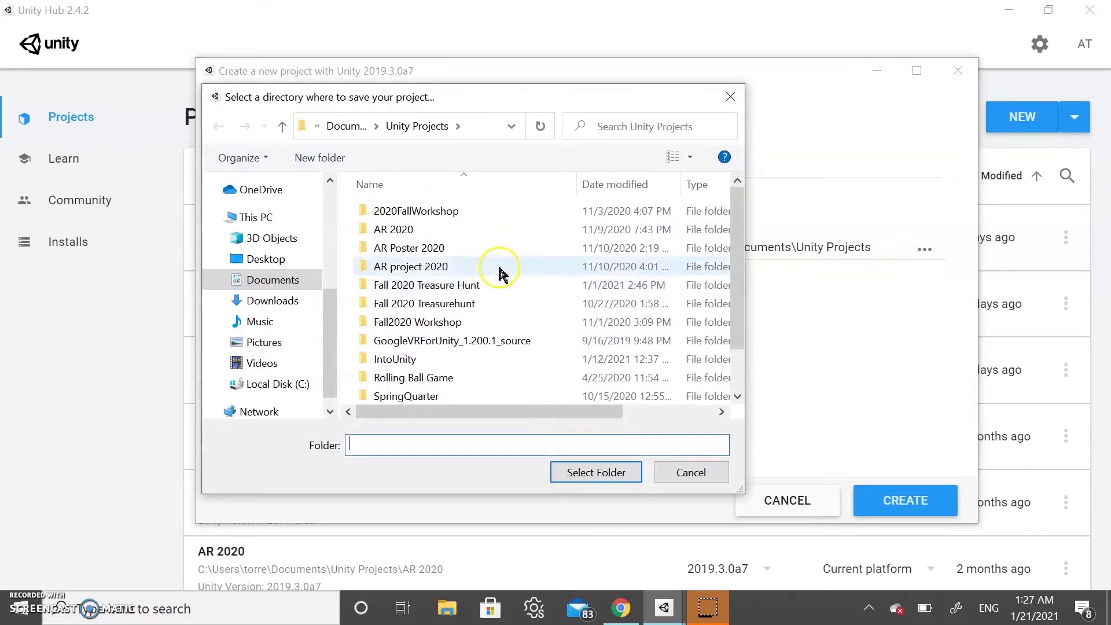
click(684, 486)
Name the new 3D project WinterUnityWorkshop and create it
click(784, 168)
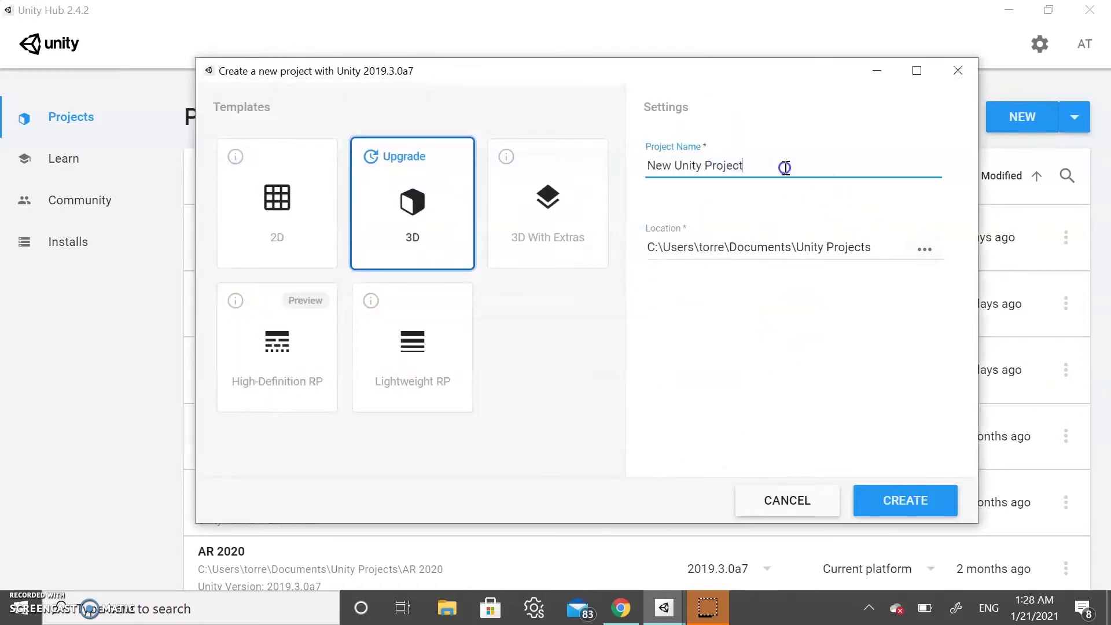
drag(756, 169, 603, 184)
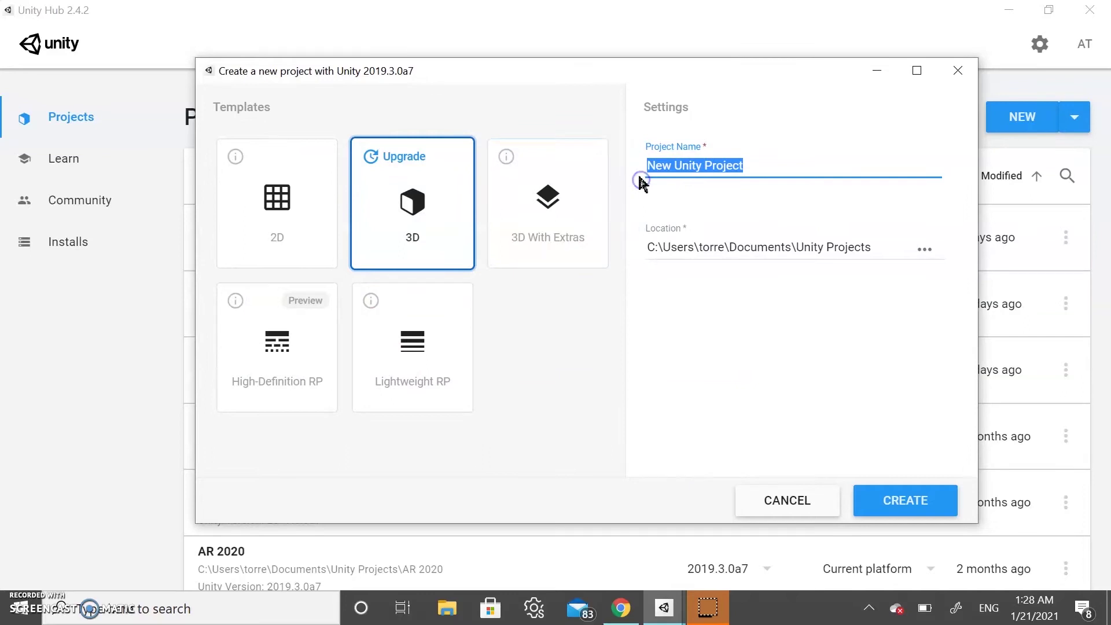
key(BackSpace)
text(WinterUnityWorkshop)
click(874, 504)
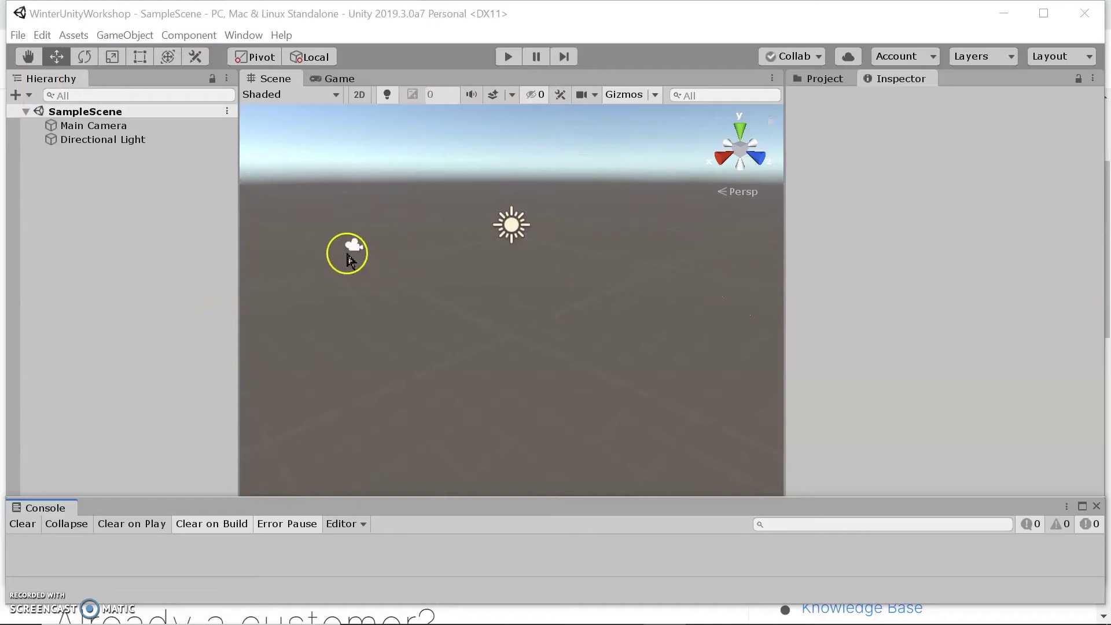
Inspect the properties of the Main Camera and the Directional Light by selecting each one in the scene
click(354, 245)
click(510, 232)
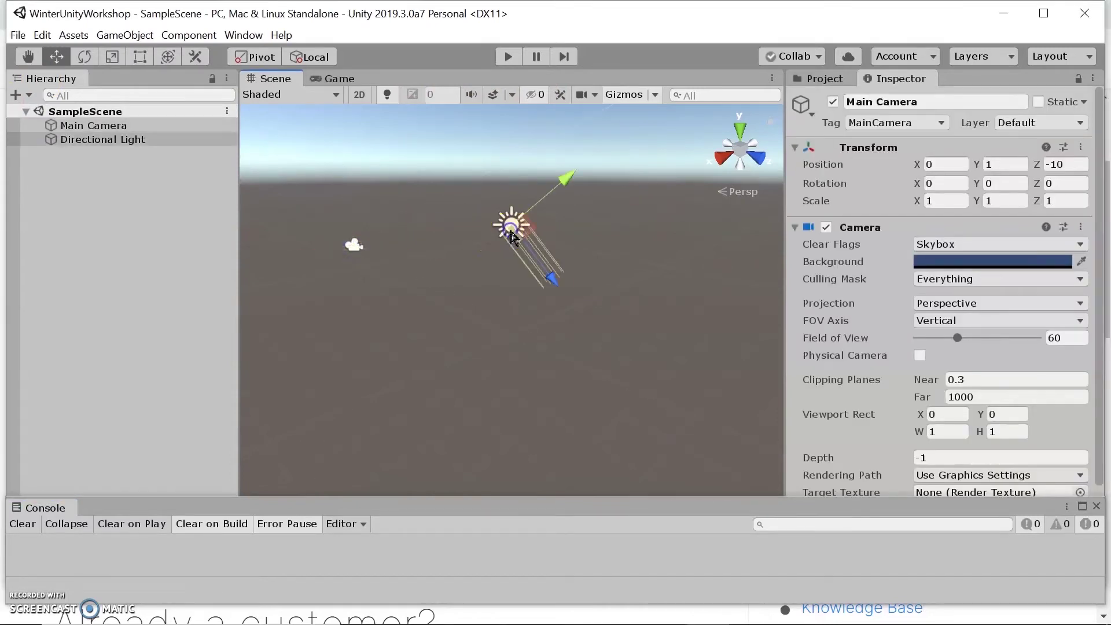
click(357, 248)
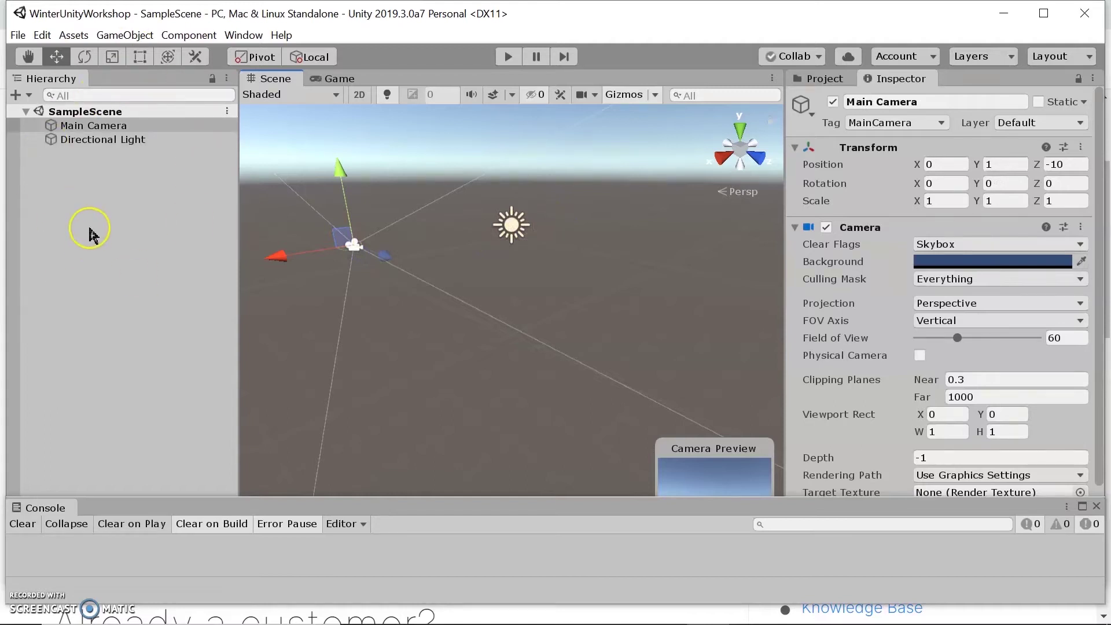
Examine the different ways to add an object to the scene and the 3D object types on offer
right_click(95, 211)
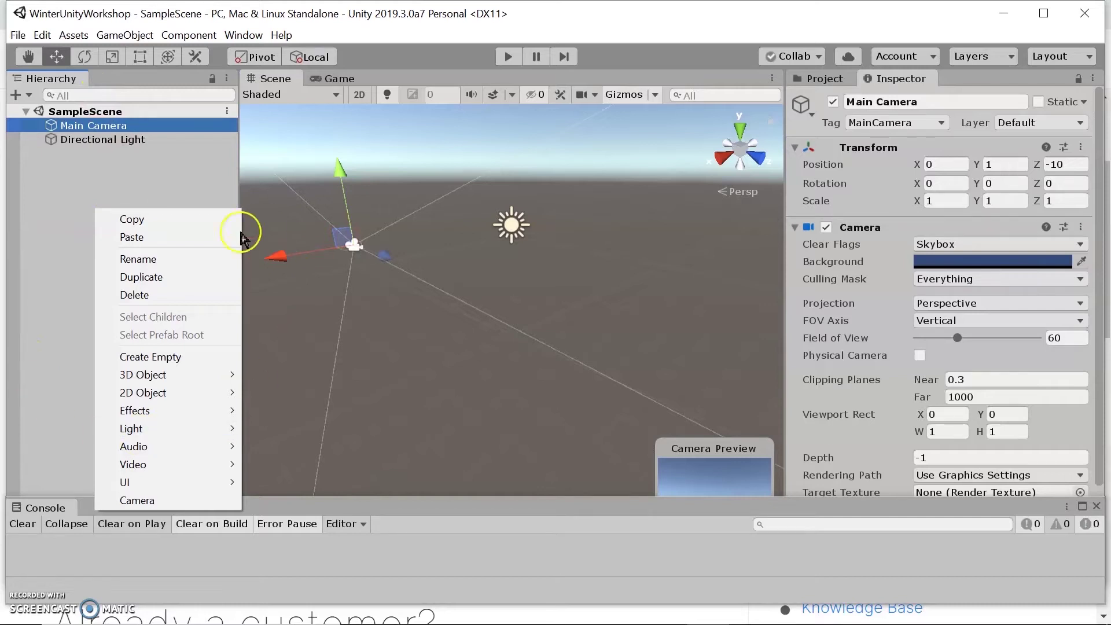
mouse_move(174, 375)
click(296, 377)
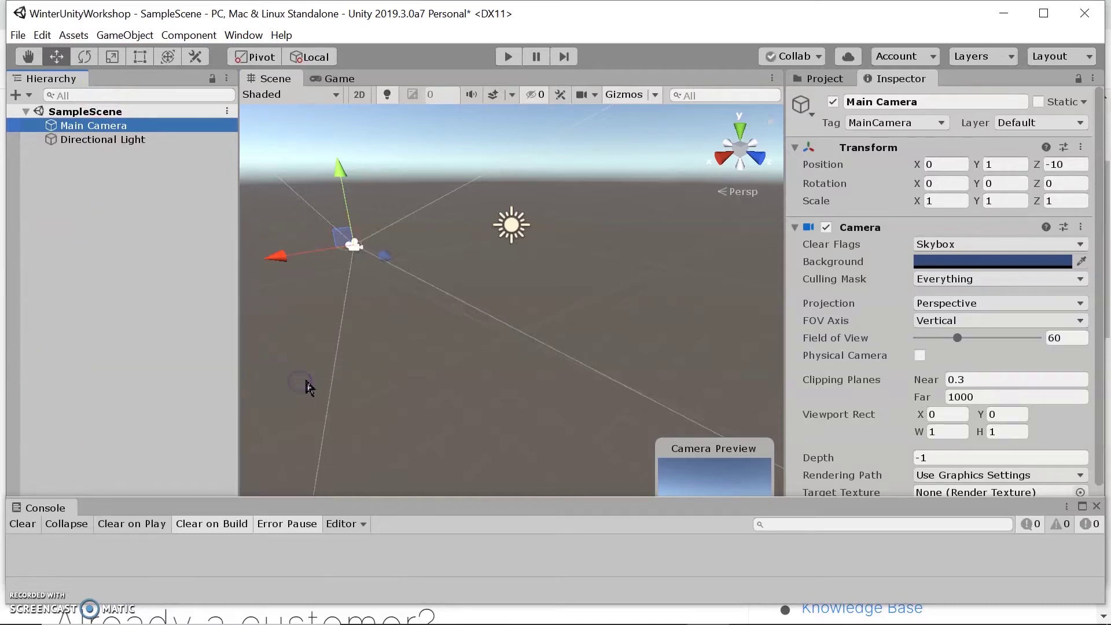
click(416, 368)
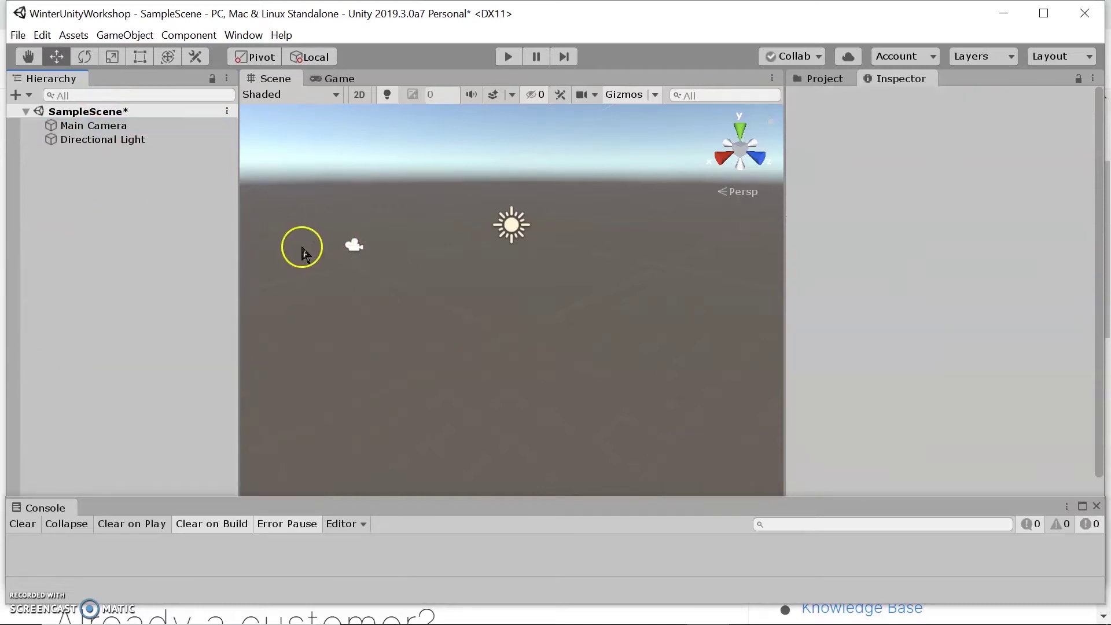
click(145, 37)
mouse_move(179, 92)
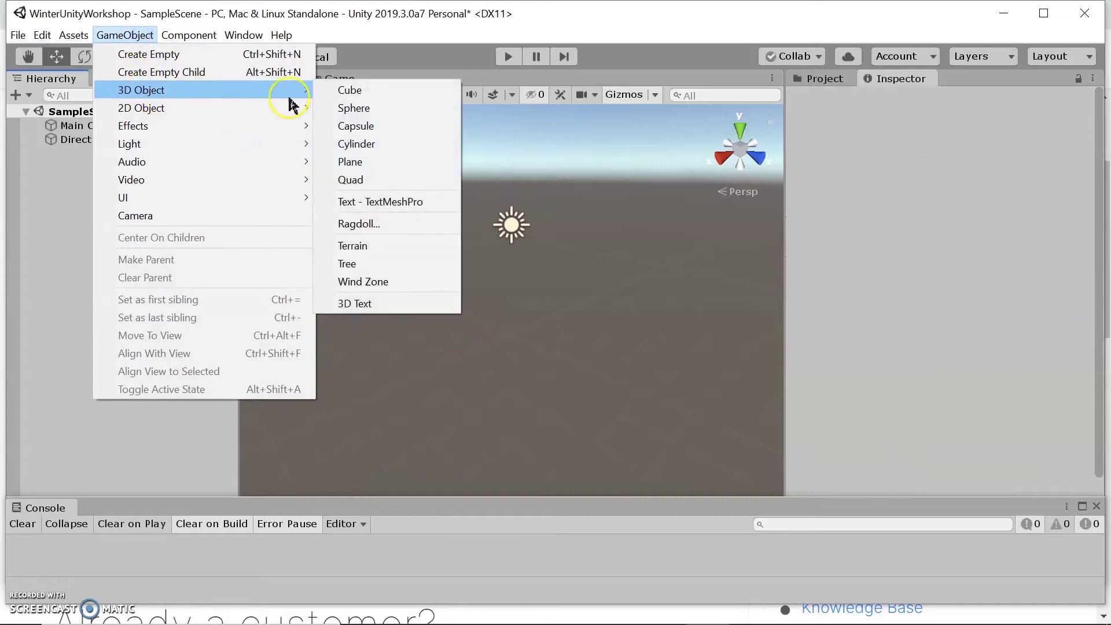
click(52, 240)
click(17, 95)
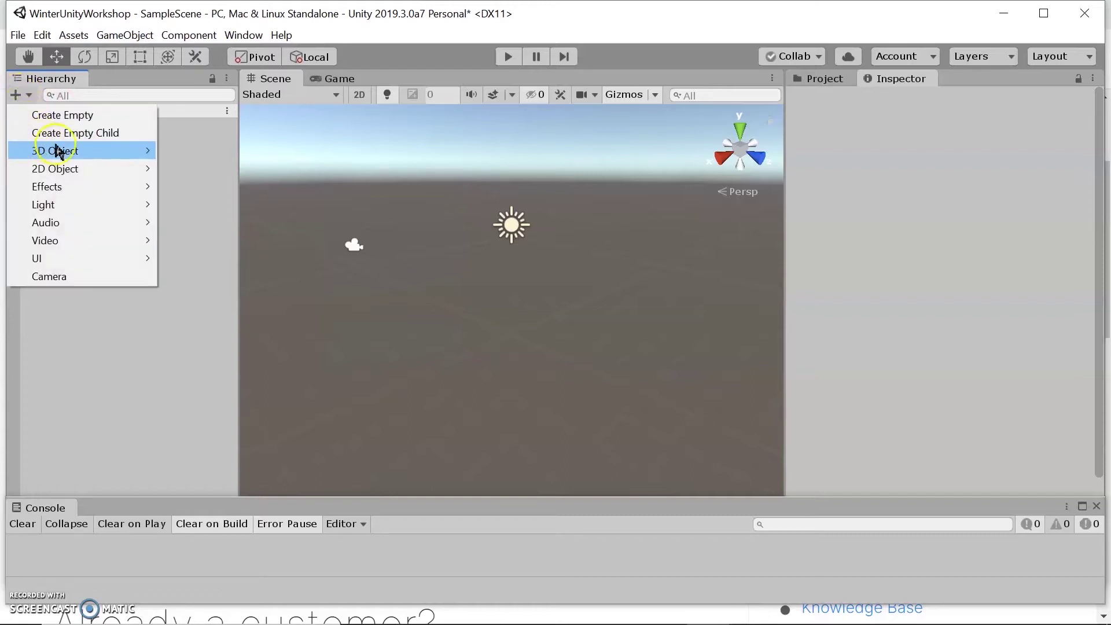
click(177, 174)
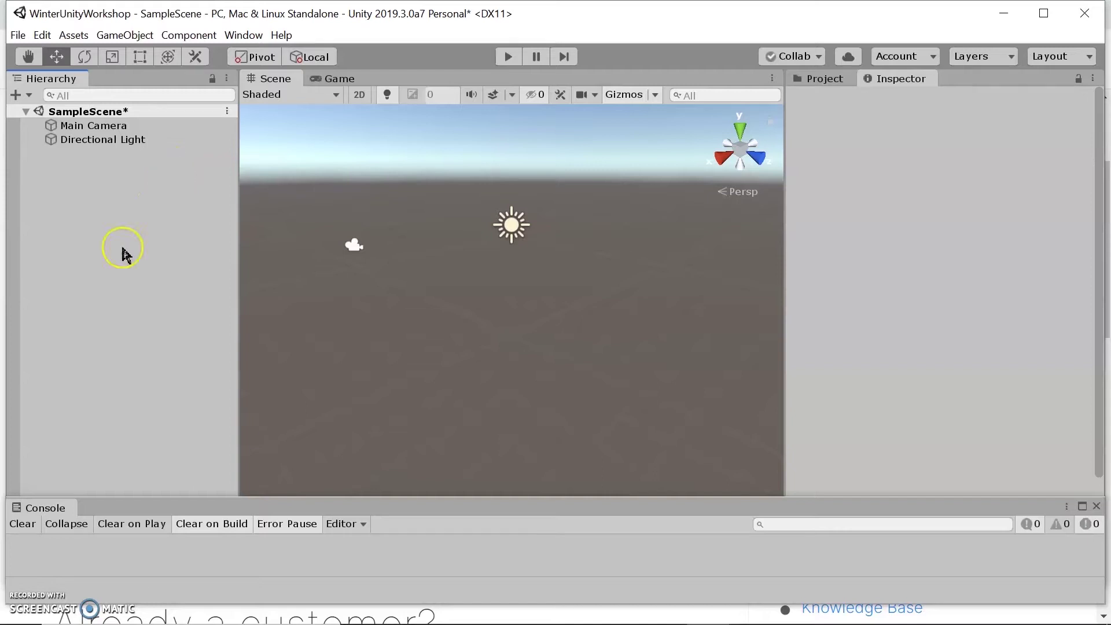
right_click(149, 212)
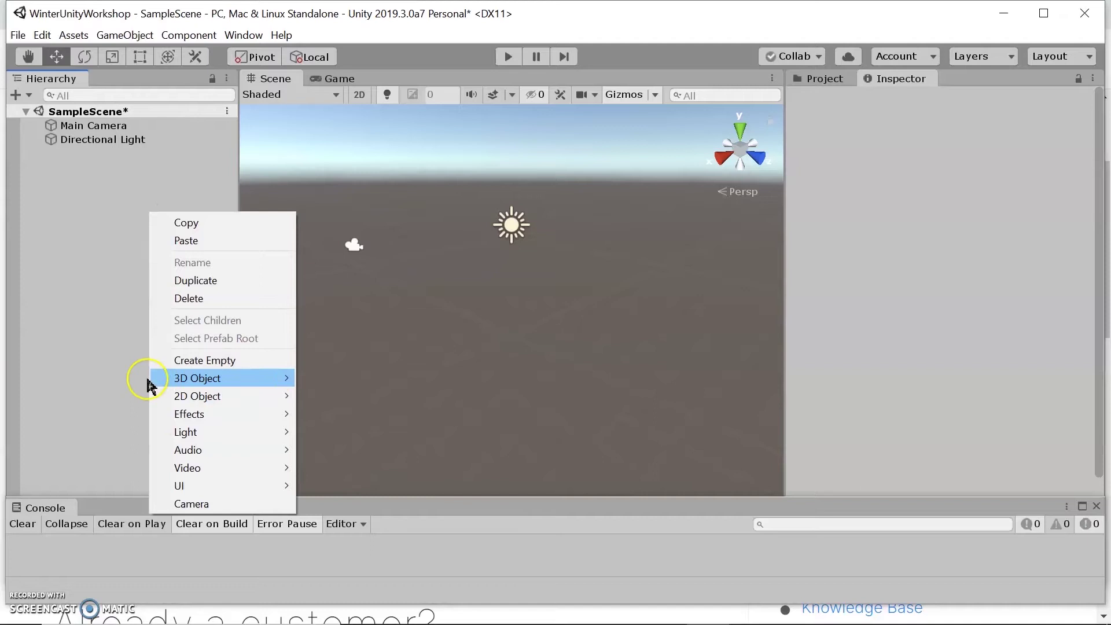
mouse_move(261, 380)
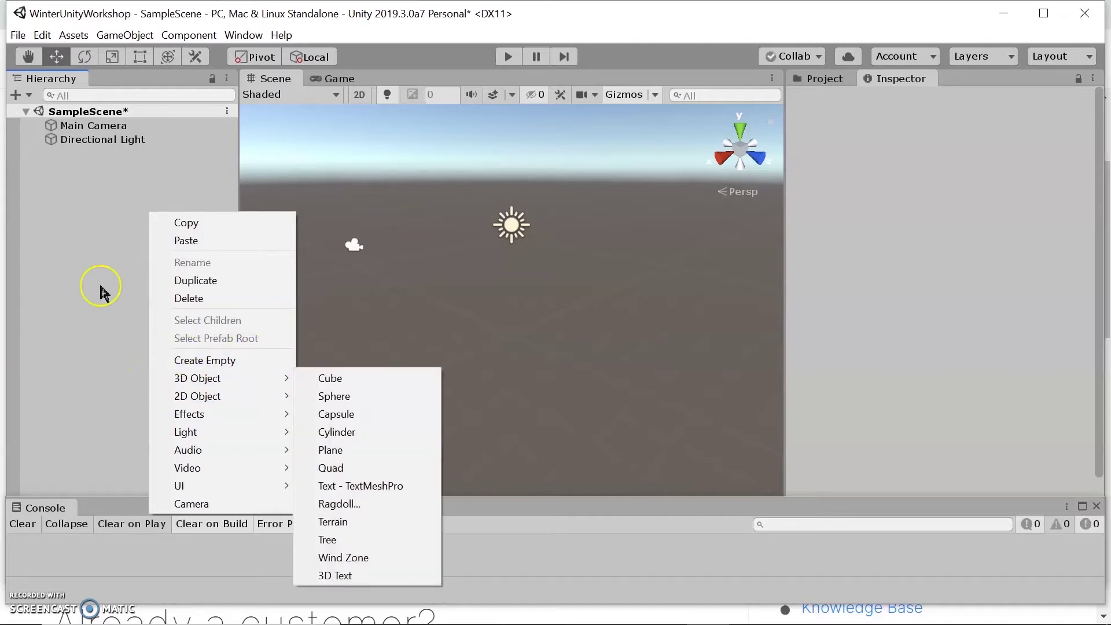
click(101, 292)
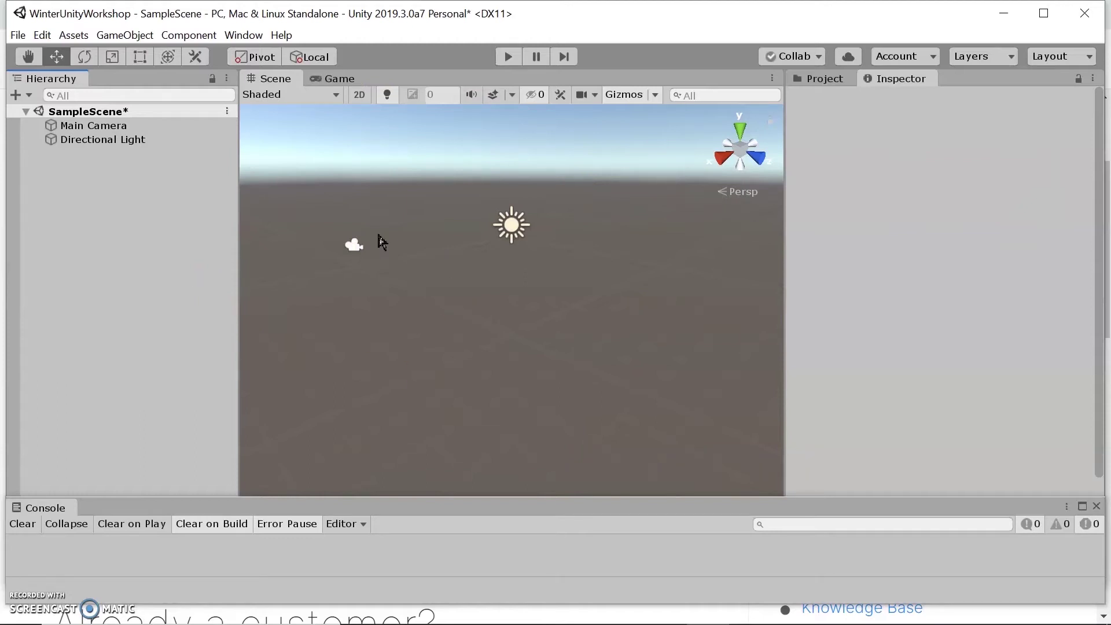
Move the Scene view sideways in both directions, and forward and backward, around the camera and light
click(456, 195)
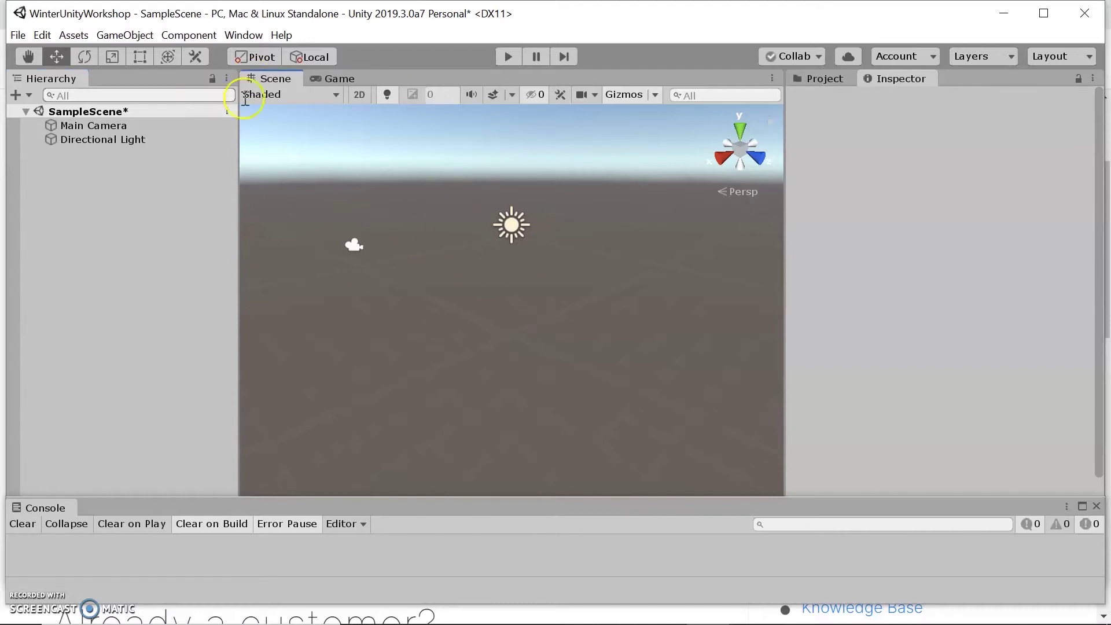
key(Left)
key(Left)
key(Left)
key(Left)
key(Left)
key(Left)
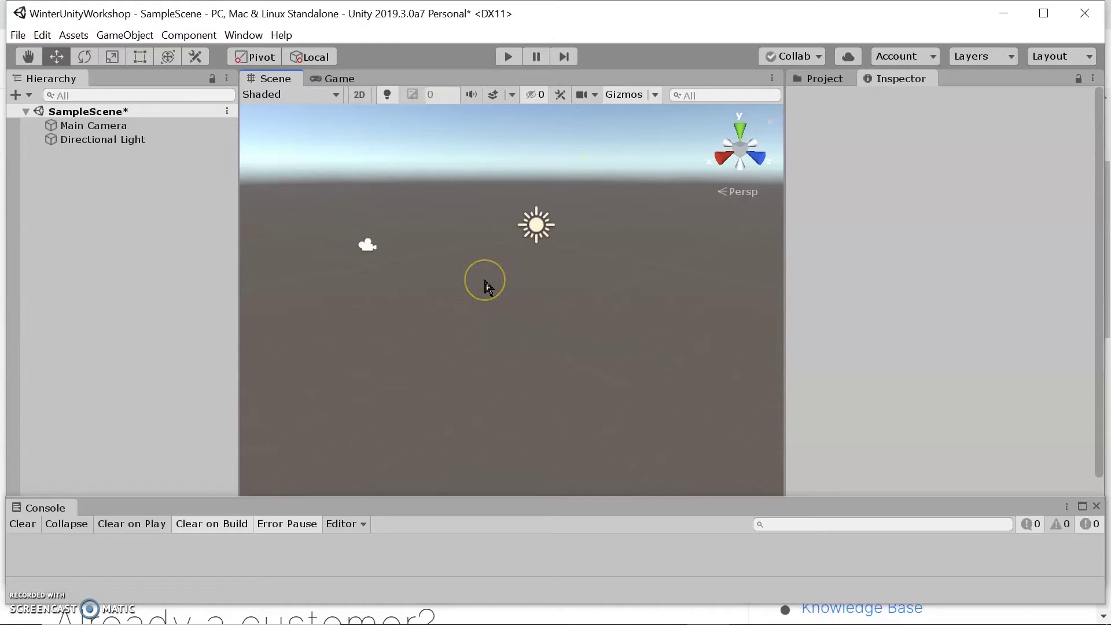
key(Right)
key(Right)
key(Right)
key(Right)
key(Right)
key(Right)
key(Right)
key(Right)
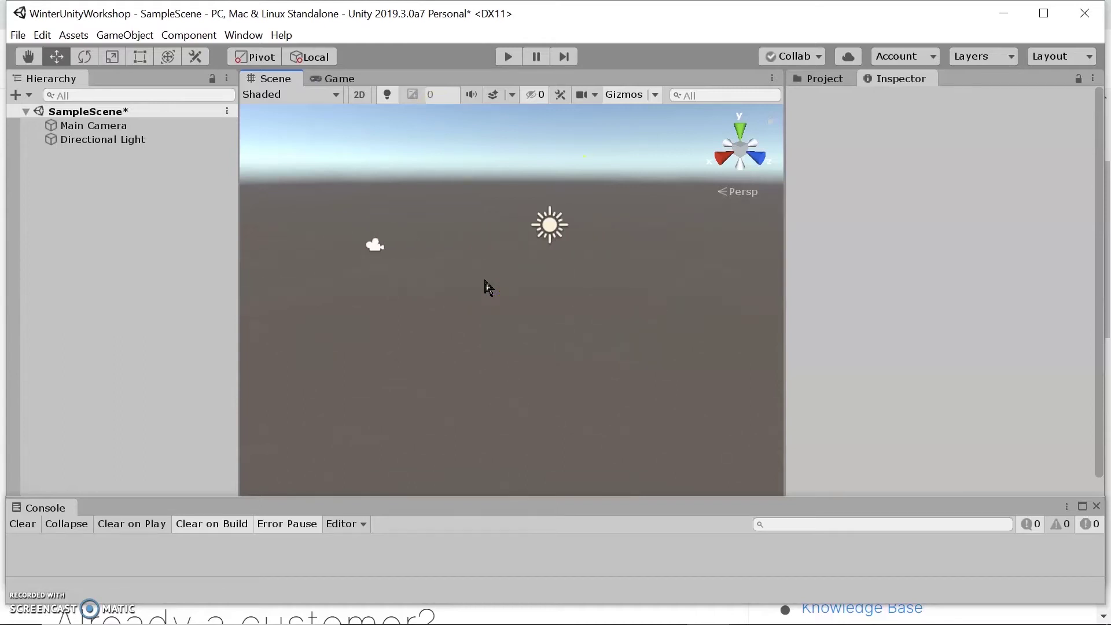
key(Up)
key(Up)
key(Down)
key(Down)
key(Down)
key(Up)
key(Up)
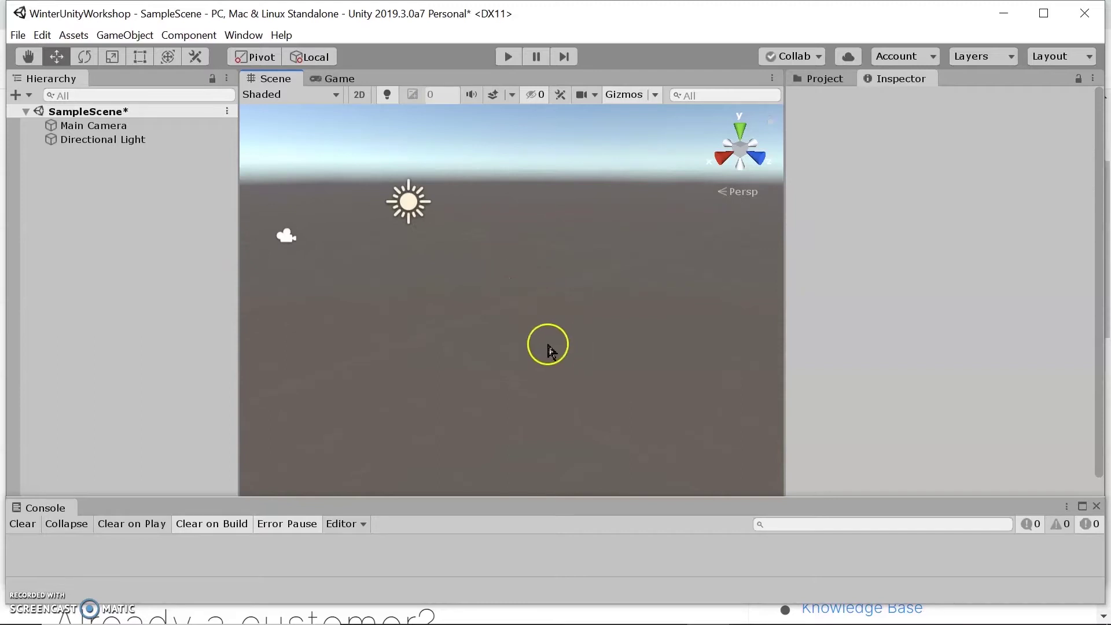
Rotate and orbit the Scene view, and zoom it in and out around the Directional Light
right_drag(624, 354, 522, 287)
alt+drag(538, 293, 544, 298)
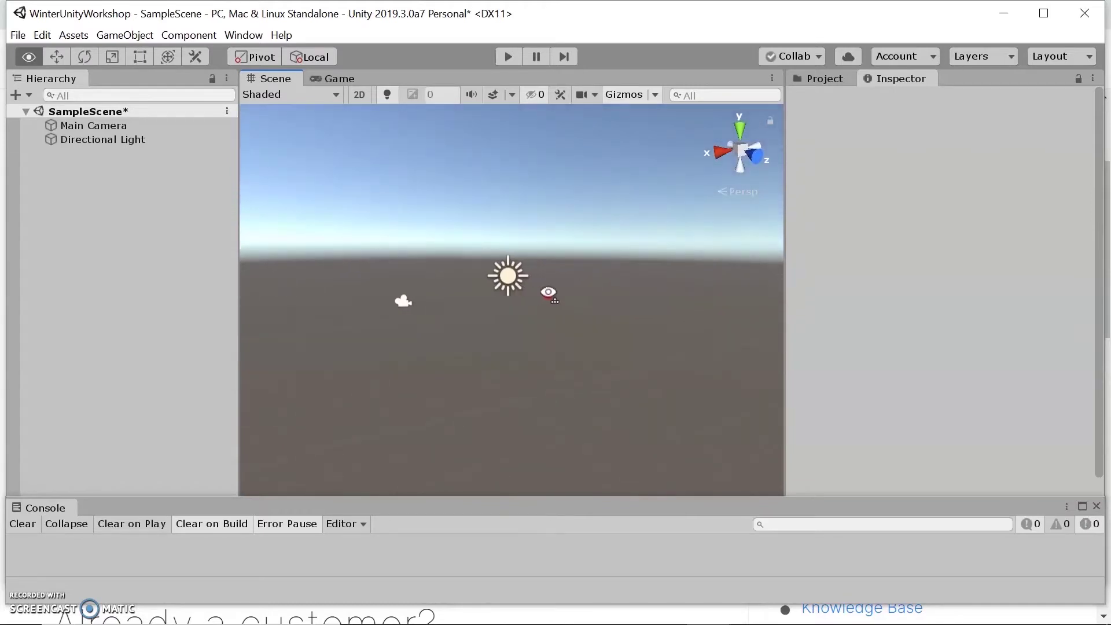
scroll(546, 304, up, 5)
scroll(547, 304, down, 5)
scroll(547, 304, up, 4)
scroll(546, 304, down, 4)
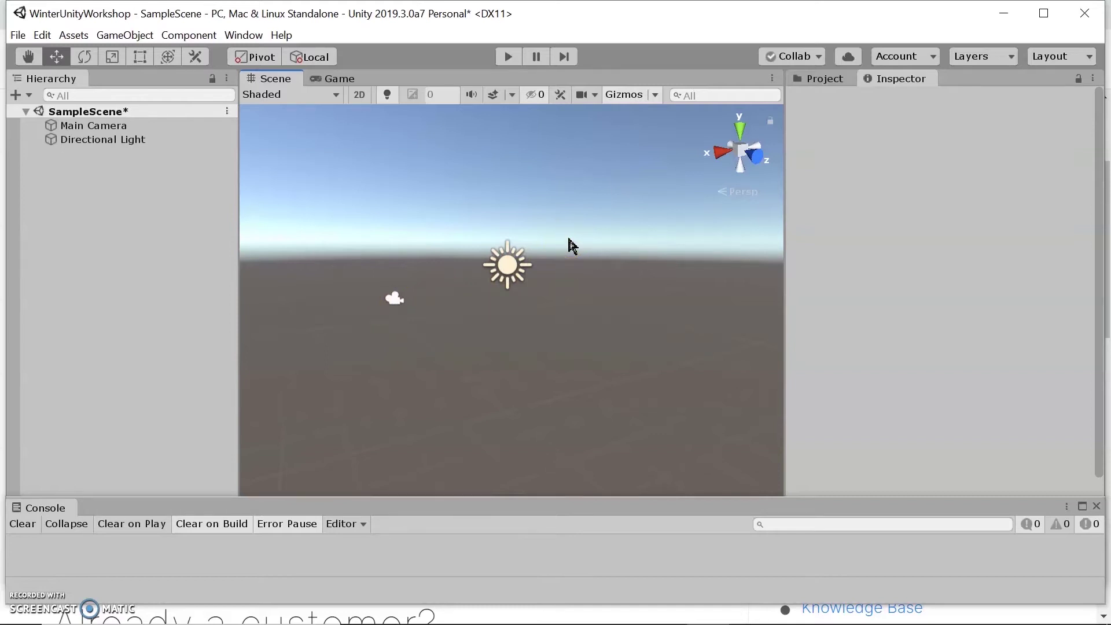
right_drag(521, 282, 739, 260)
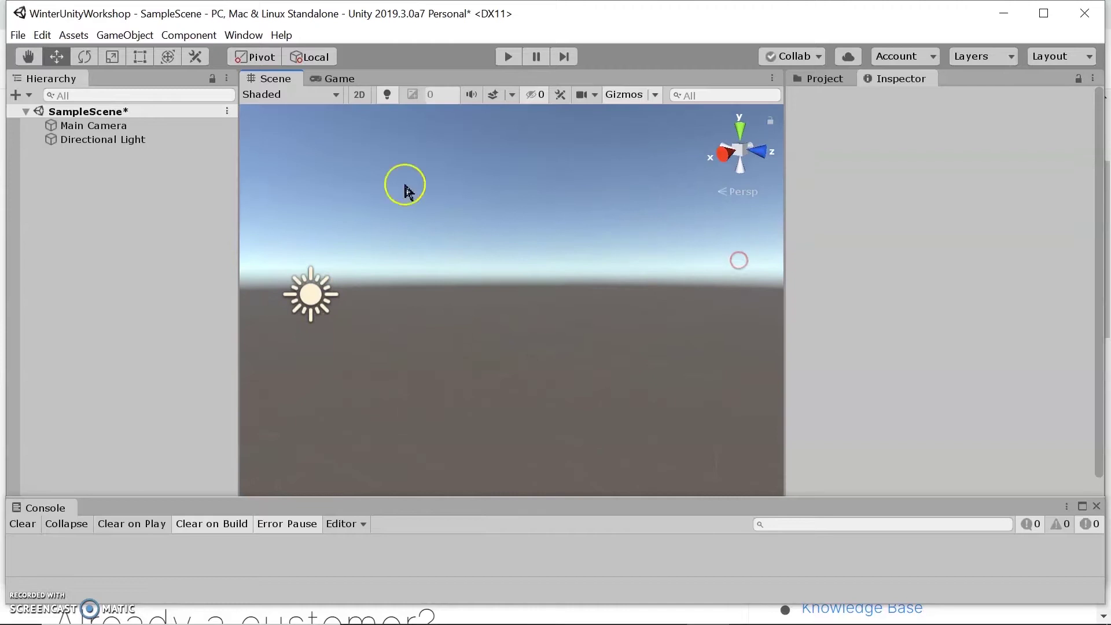
Select the Main Camera, frame it in the Scene view and zoom in on it
click(160, 127)
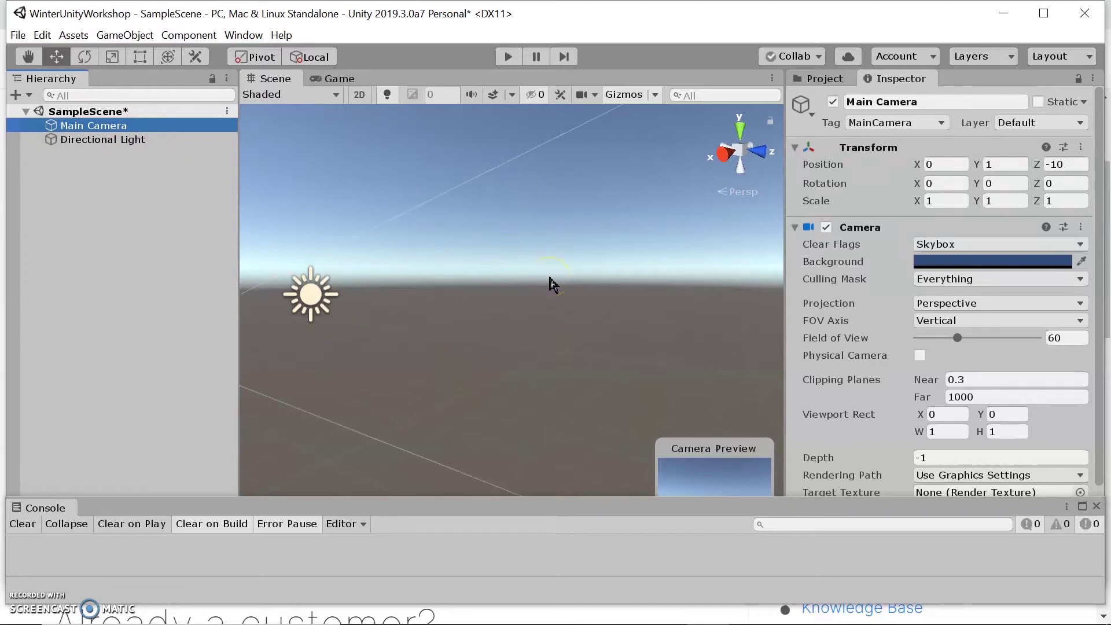
key(f)
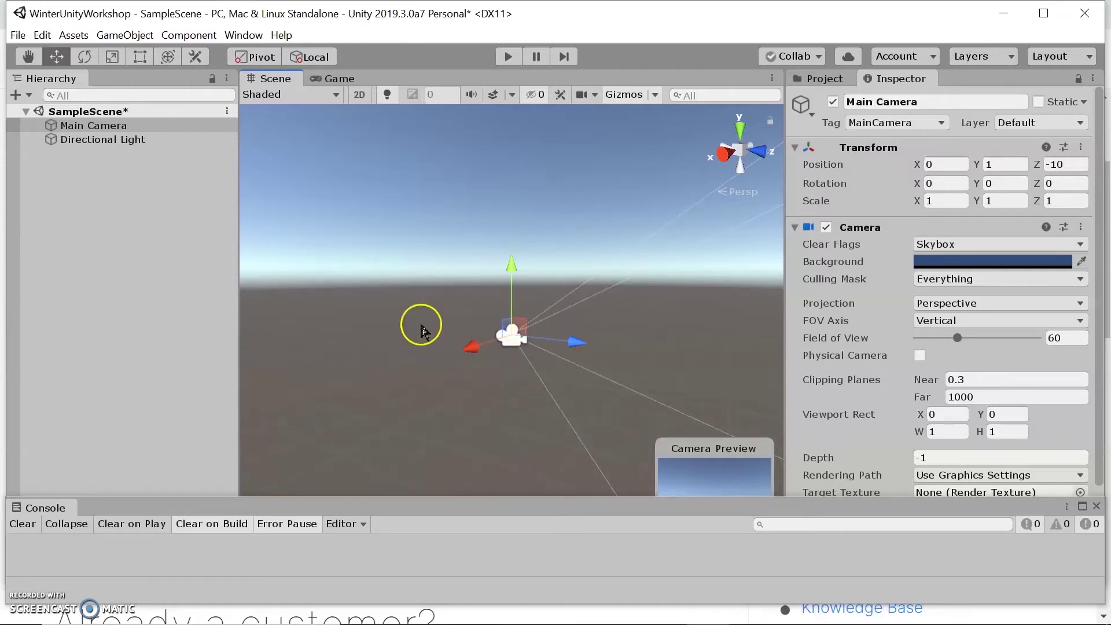
scroll(457, 299, up, 5)
Activate the Hand tool, then select the Directional Light and focus the Scene view on it
click(28, 57)
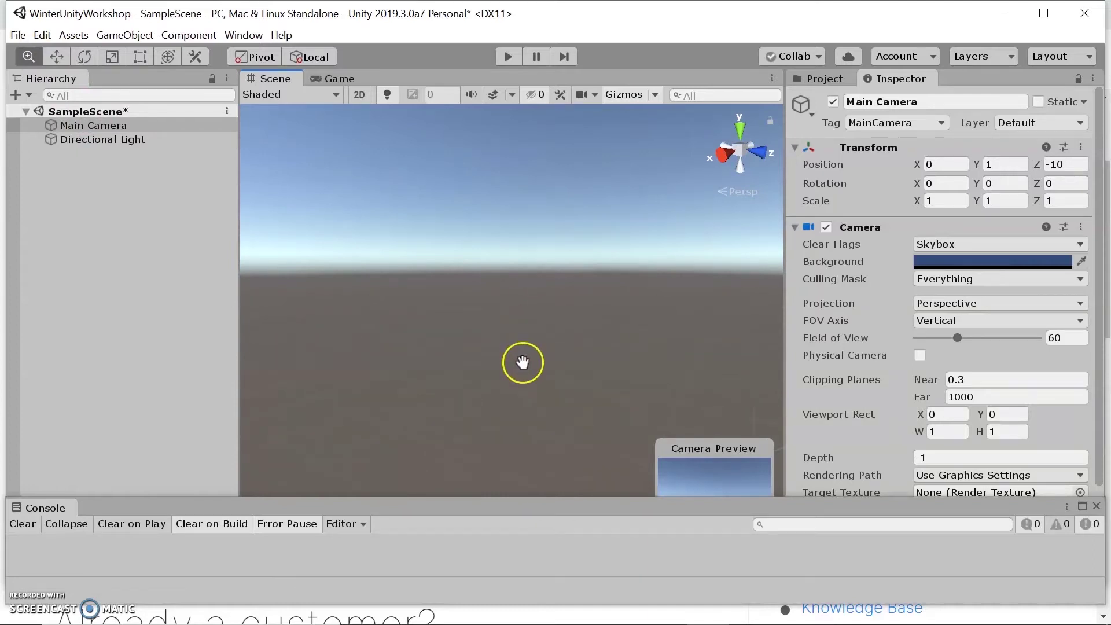
scroll(522, 368, down, 5)
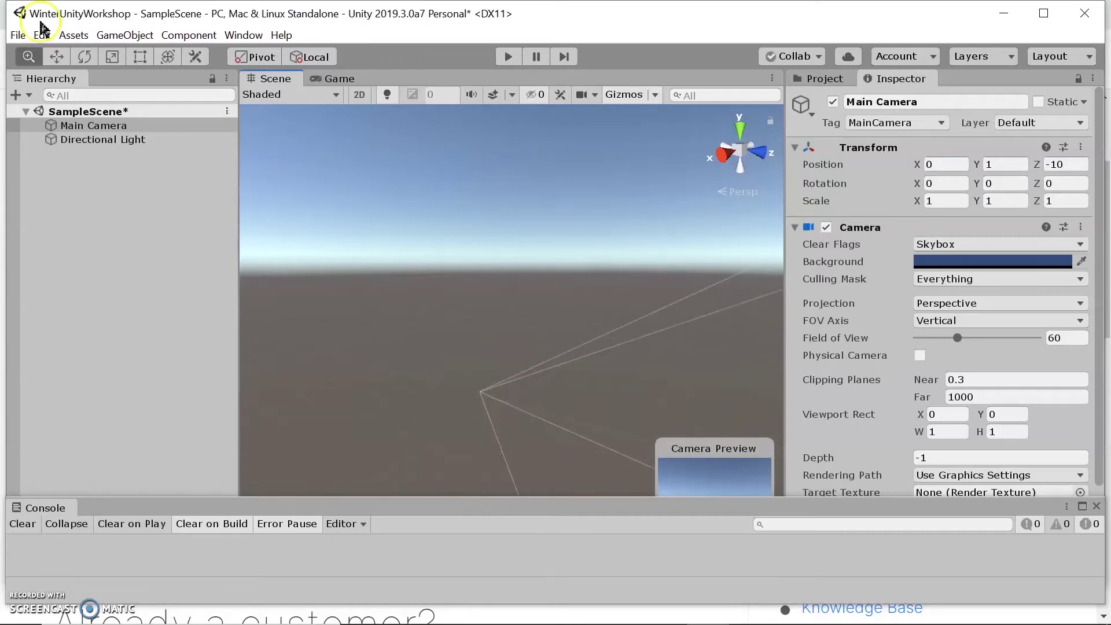
click(139, 140)
scroll(650, 249, up, 2)
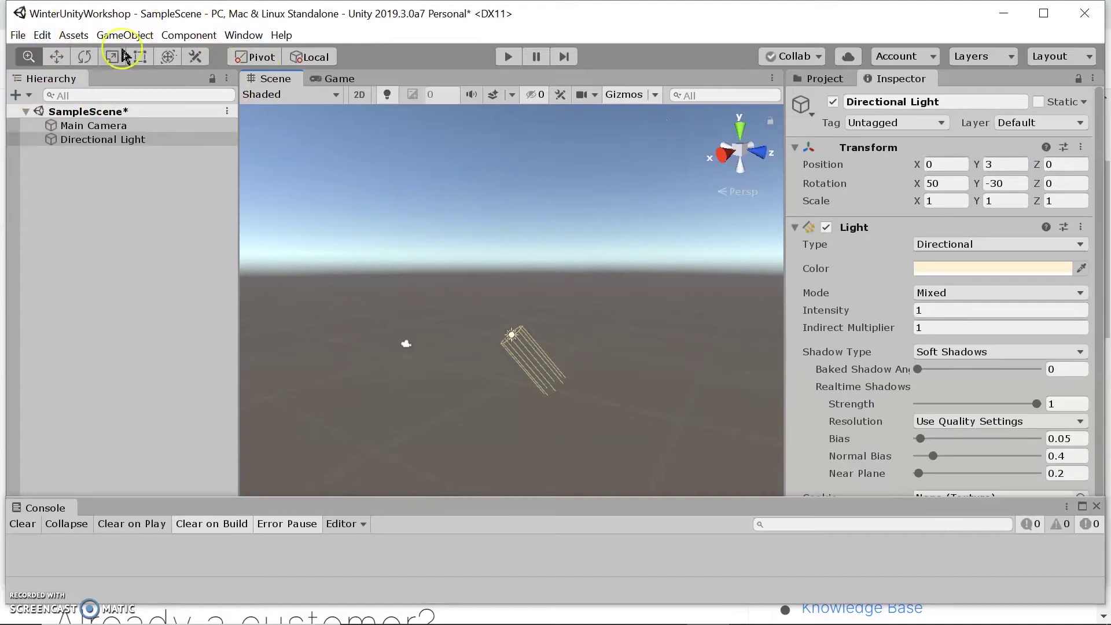
Create a 3D Cube object in SampleScene
right_click(132, 172)
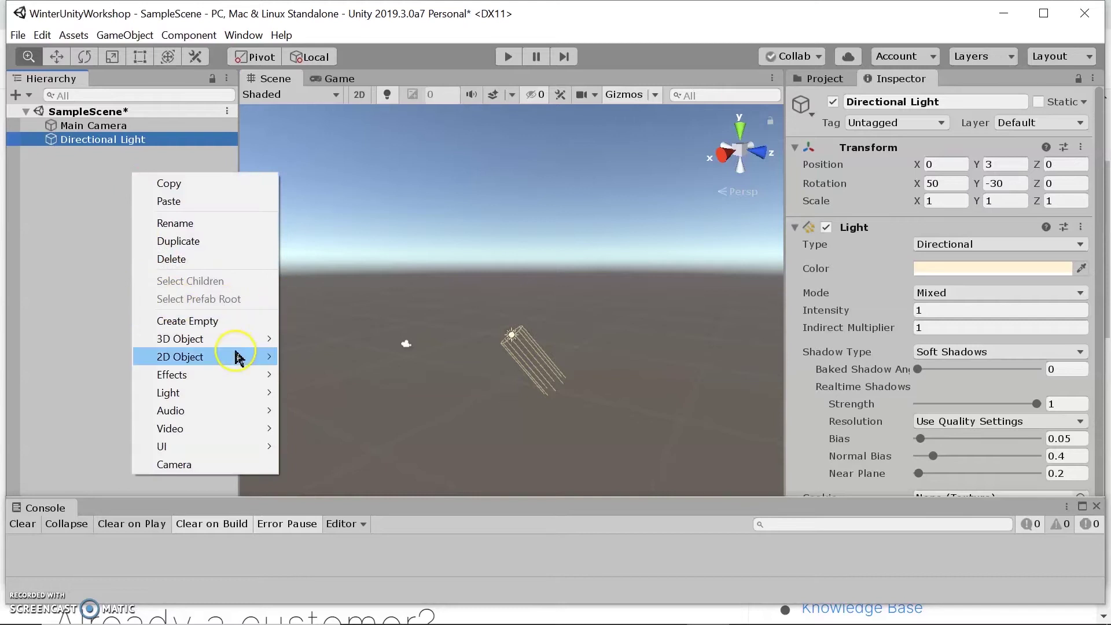
mouse_move(238, 343)
click(341, 345)
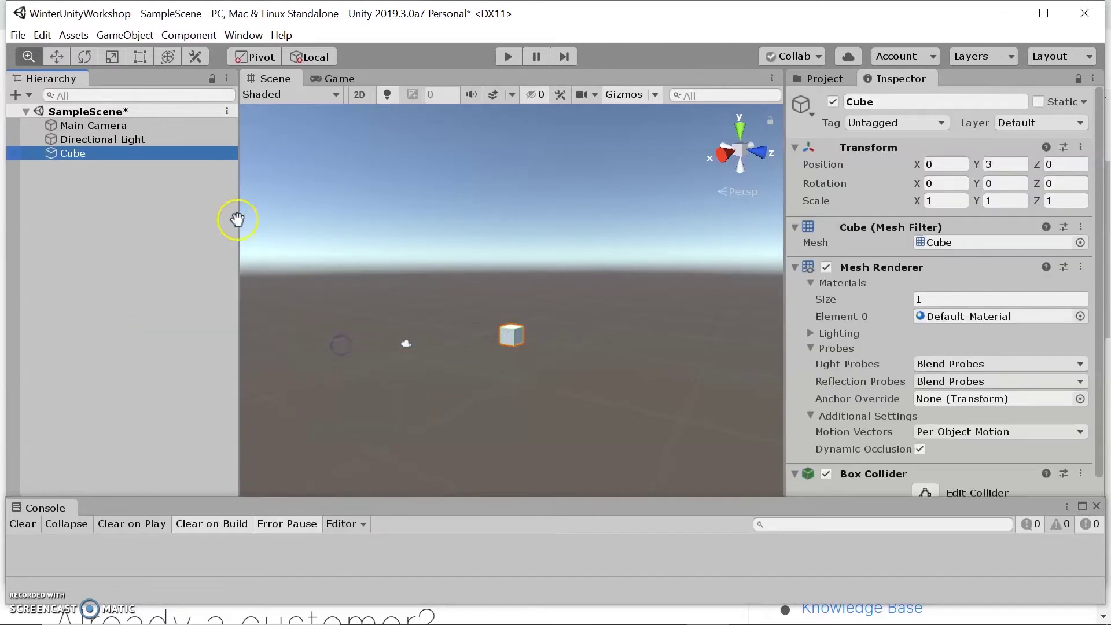
Scale the Cube with the Scale tool to about 1.91 in X, 3.48 in Y and 3.20 in Z
click(57, 58)
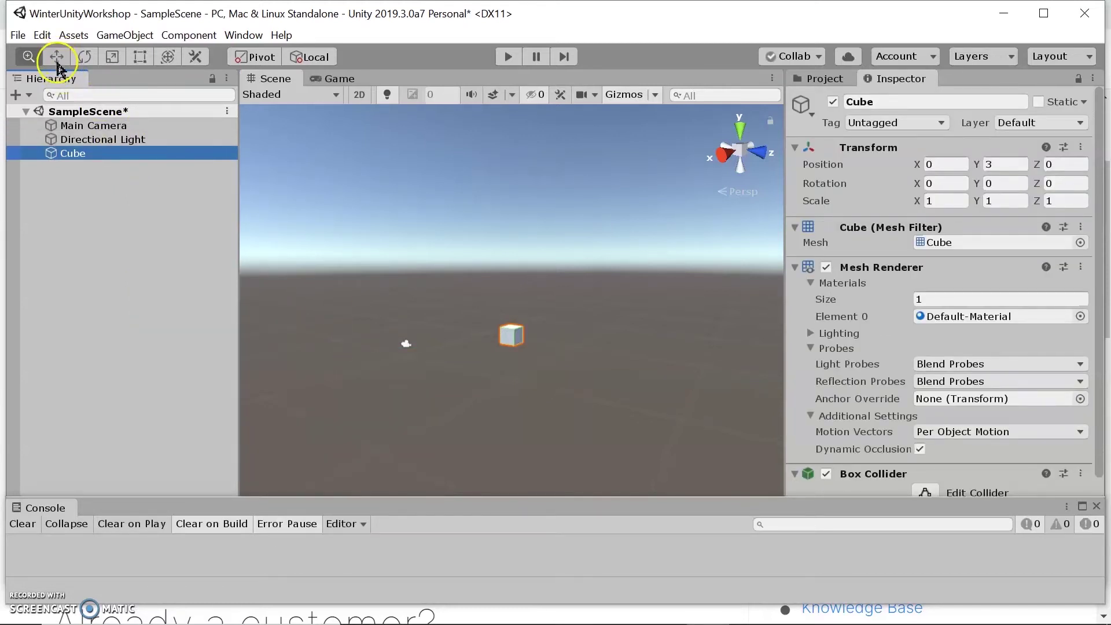
click(112, 56)
drag(519, 269, 529, 216)
drag(576, 345, 611, 363)
drag(509, 335, 422, 265)
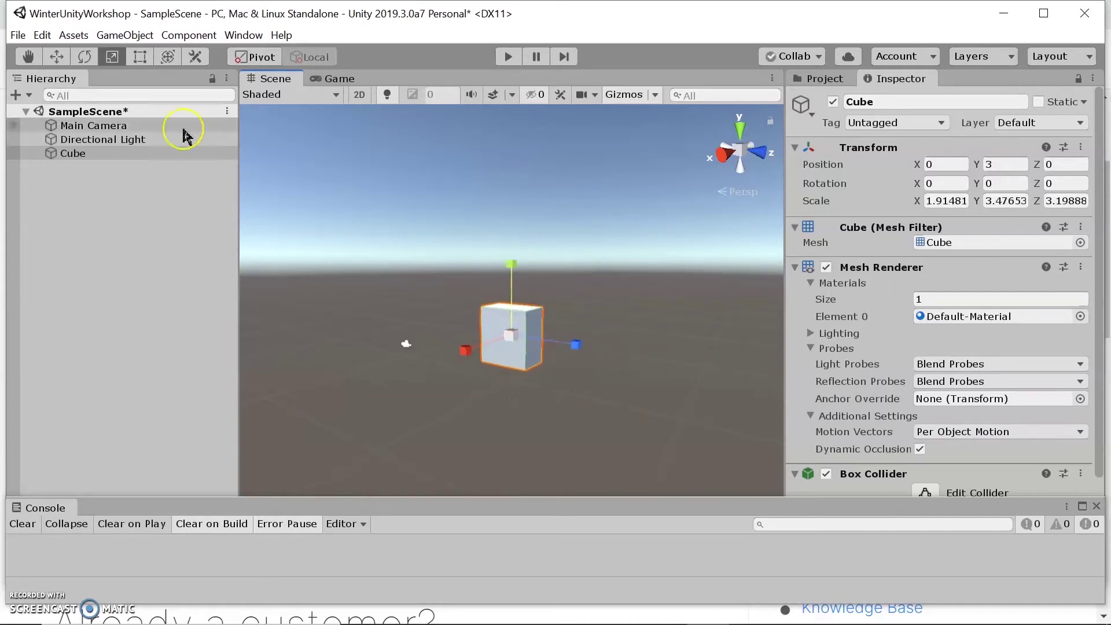
Move the Cube to about X 1.48, Z -2.17, and rotate it to about -3.67 degrees around Y
click(57, 56)
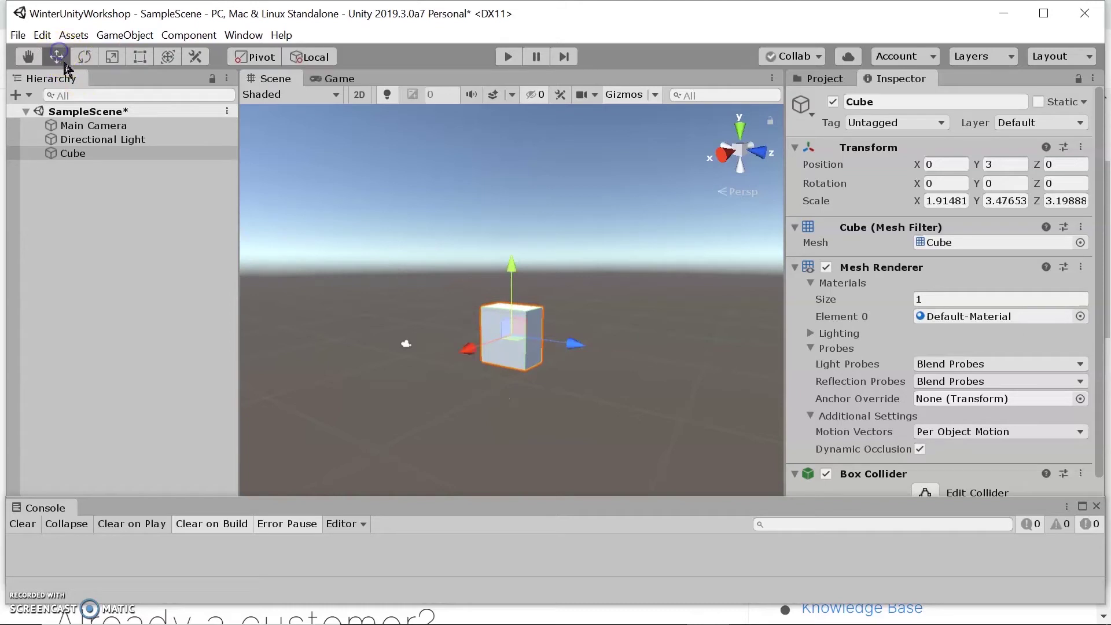
drag(576, 340, 512, 343)
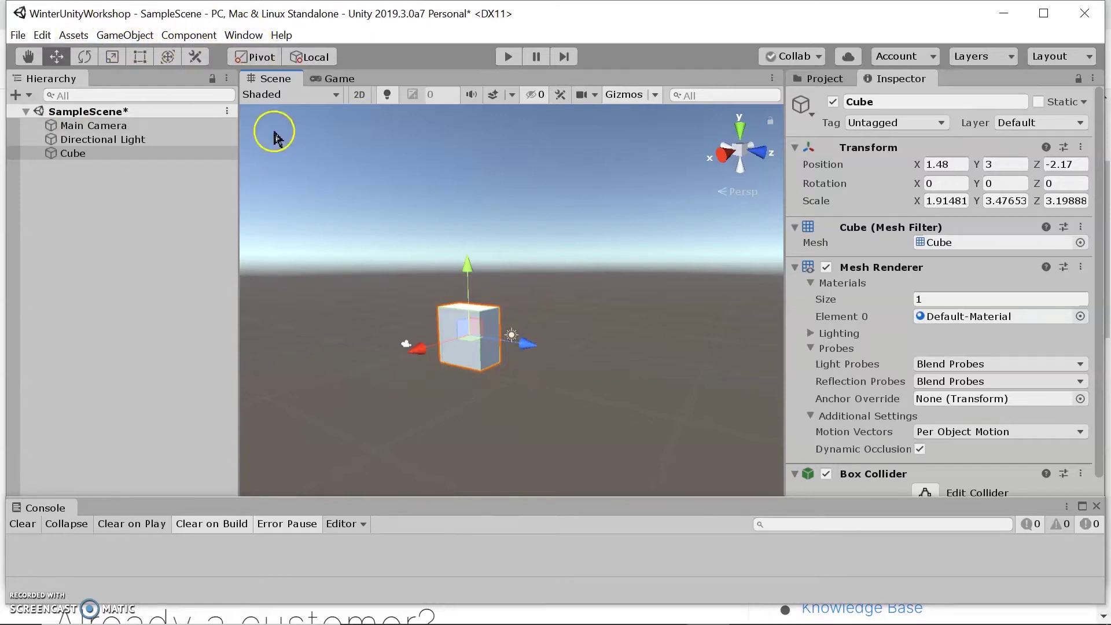
click(85, 57)
Show the Game view and examine how the Cube appears through the Main Camera
click(339, 79)
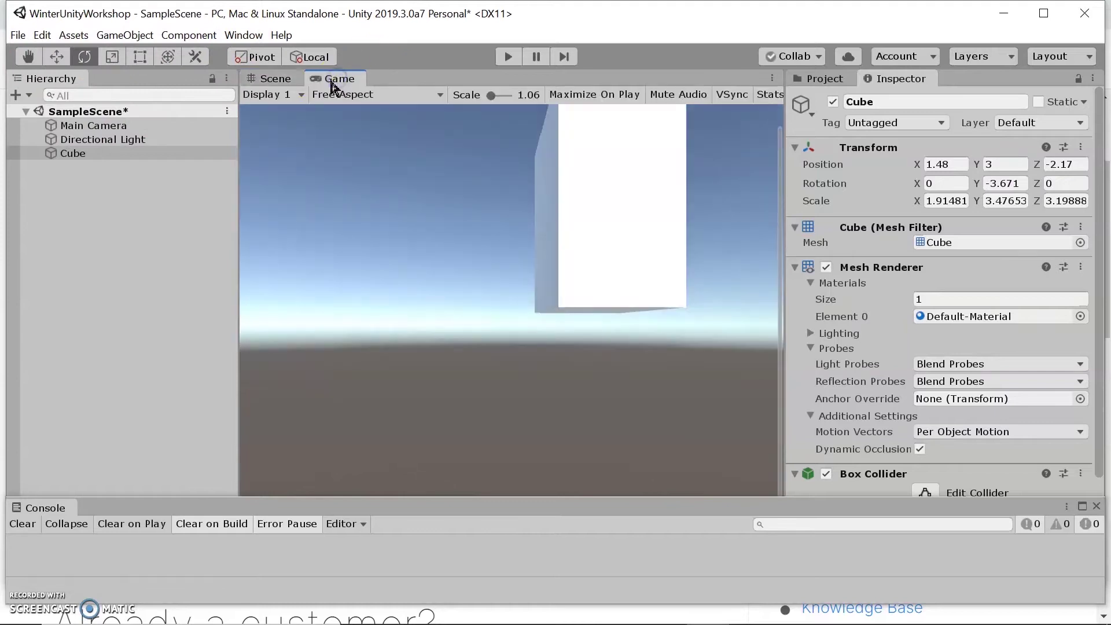
click(700, 165)
click(592, 214)
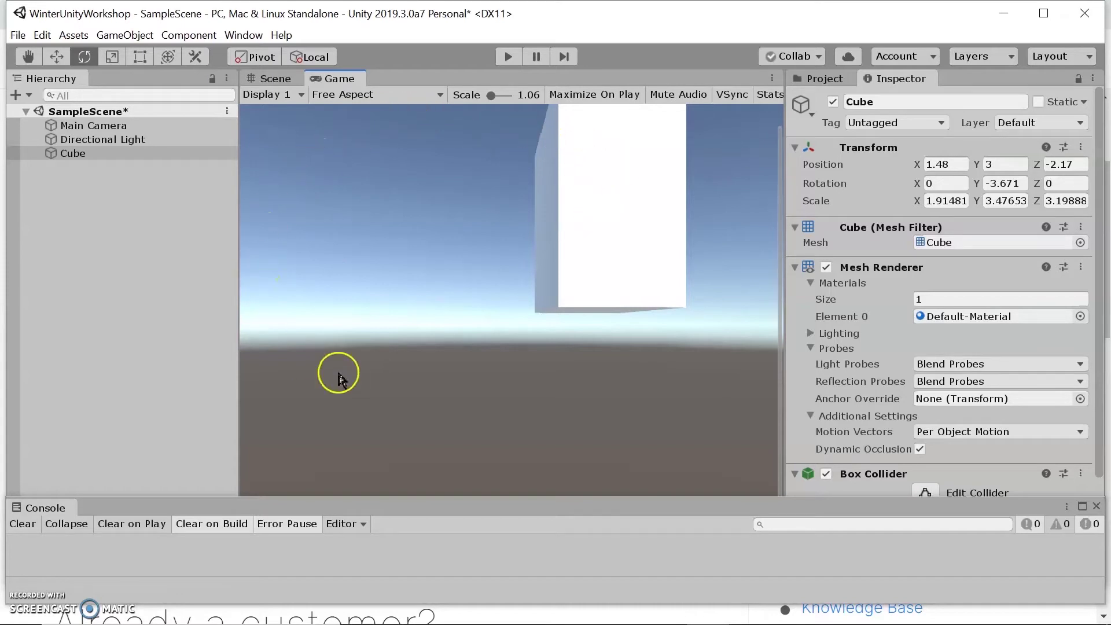
Raise the Main Camera to about Y 1.73 with the Move tool and check the result in the Game view
click(269, 78)
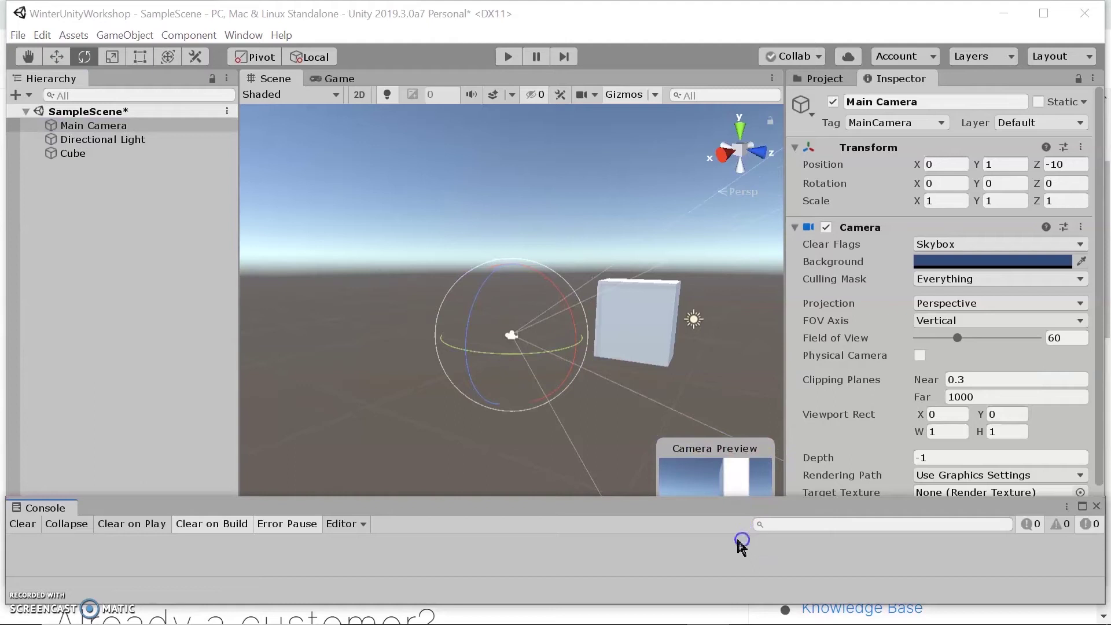
click(57, 57)
mouse_move(517, 282)
mouse_down()
mouse_move(512, 237)
mouse_move(511, 265)
mouse_up()
click(327, 80)
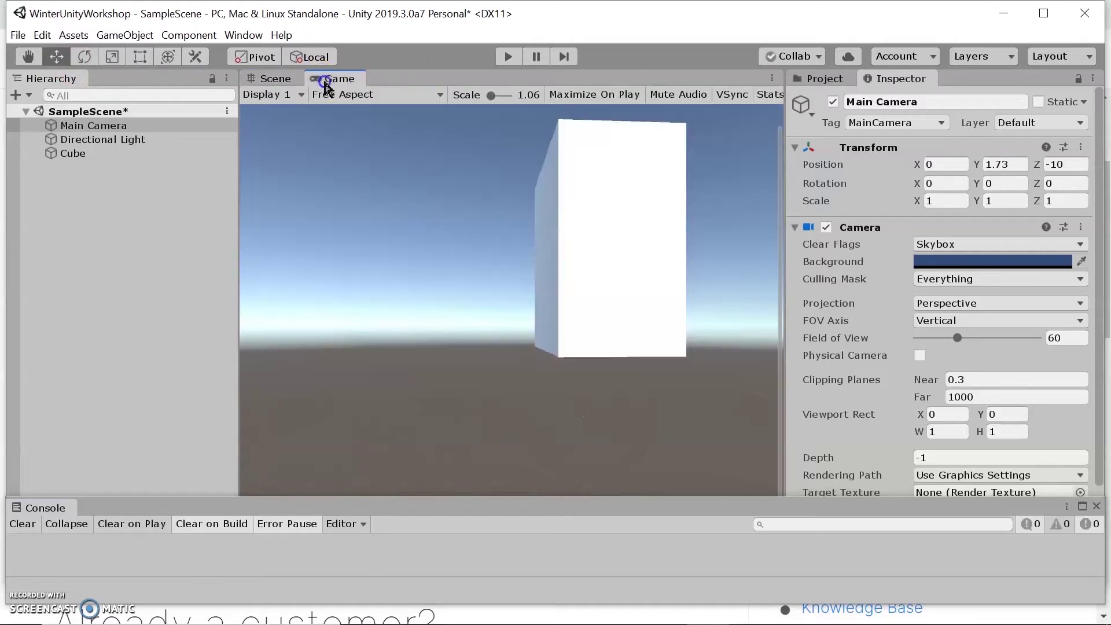
Return to the Scene view and examine the component settings of the Cube and the Main Camera
click(273, 80)
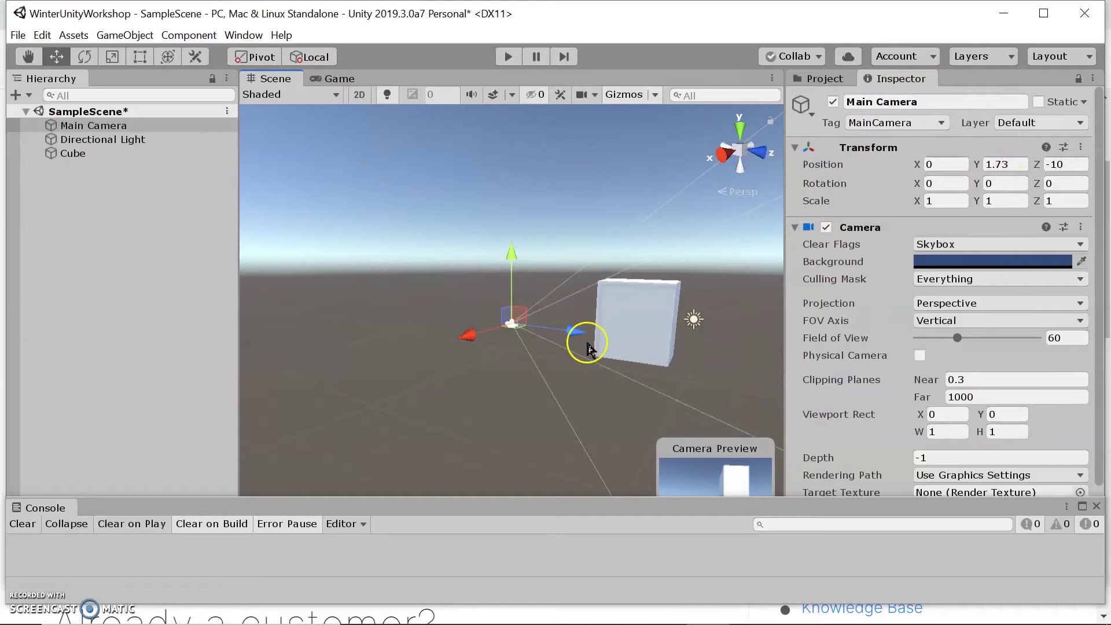
click(633, 324)
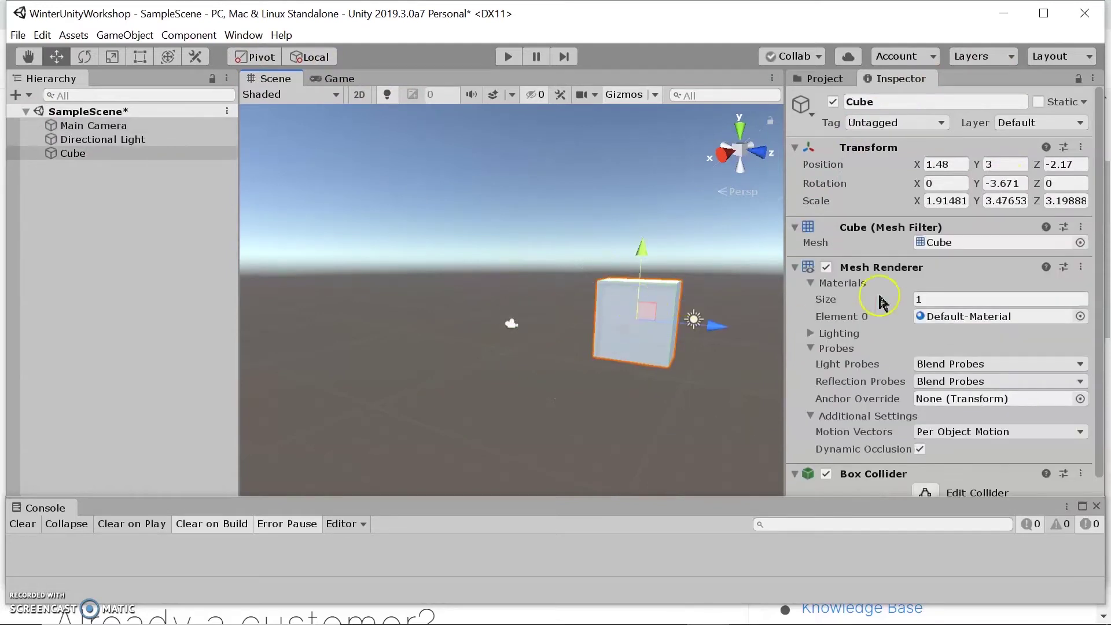
scroll(958, 269, down, 3)
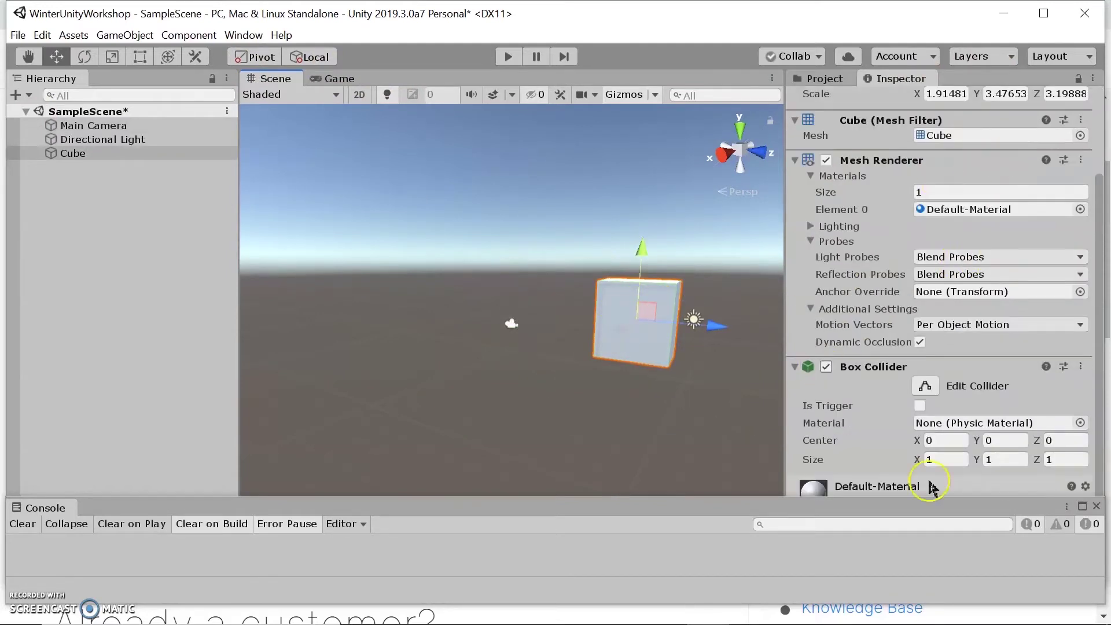
scroll(1029, 459, up, 3)
click(511, 326)
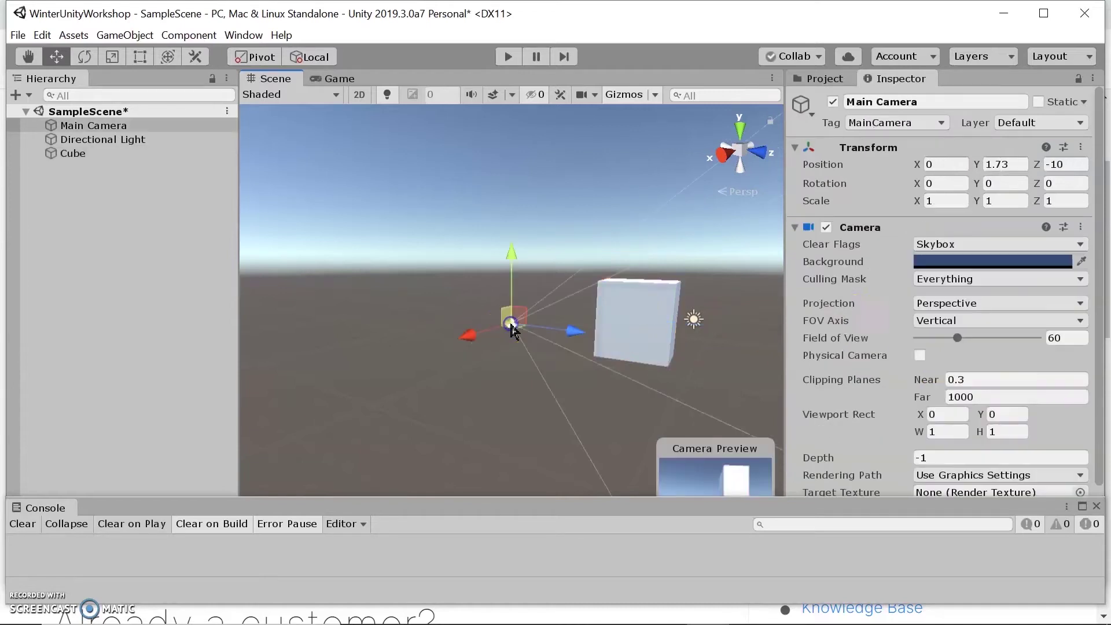
scroll(887, 318, down, 3)
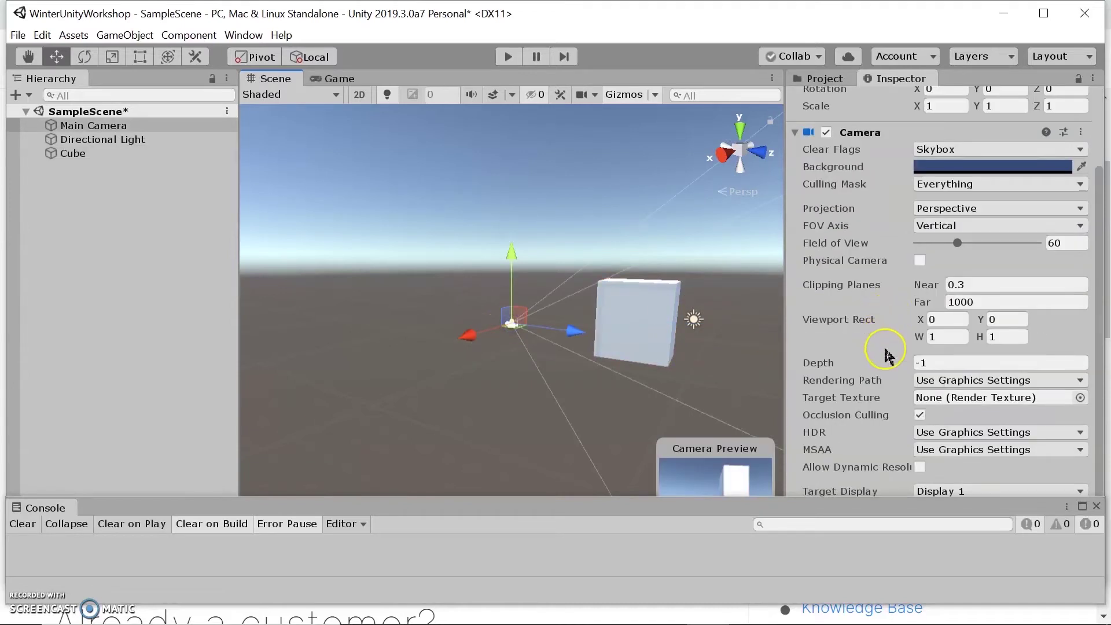
scroll(885, 353, up, 3)
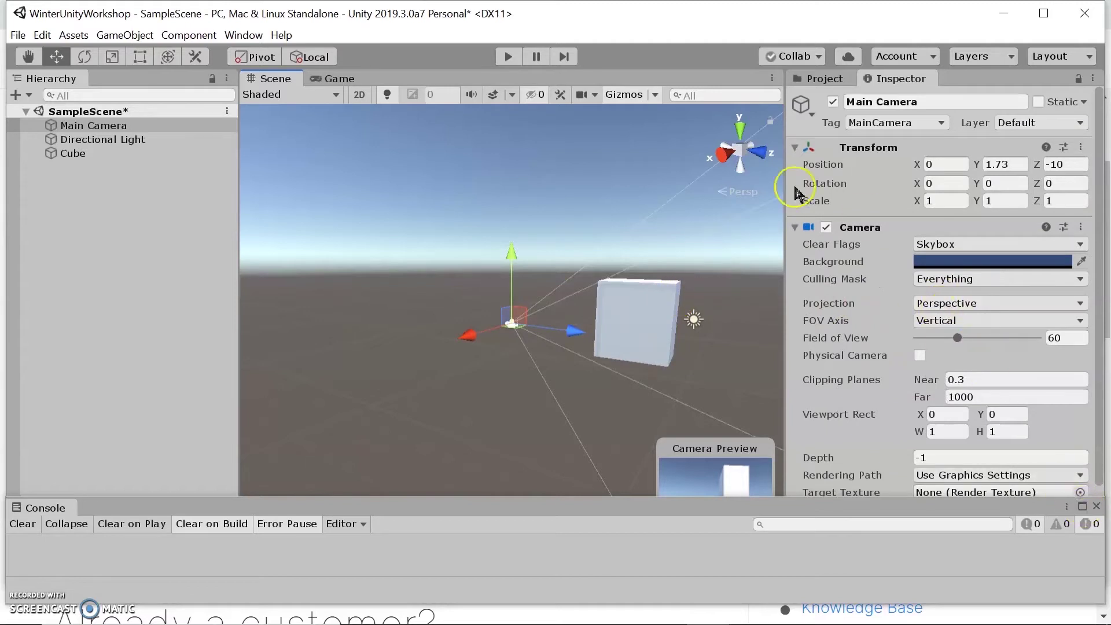
Show the project's Assets folder and delete the Cube from the scene
click(832, 79)
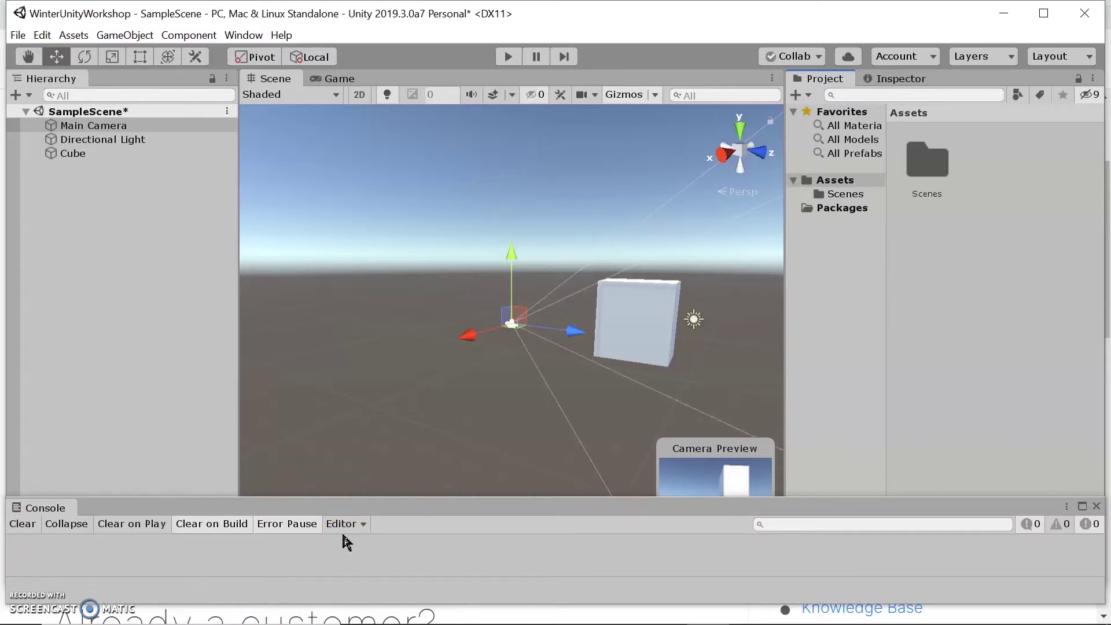
click(639, 320)
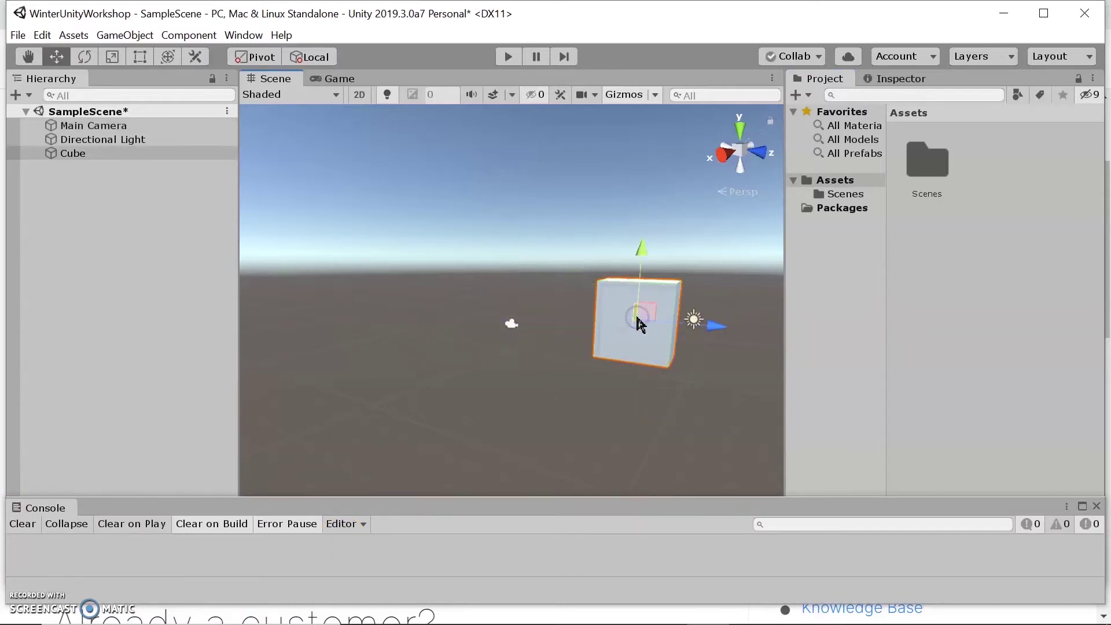
key(Delete)
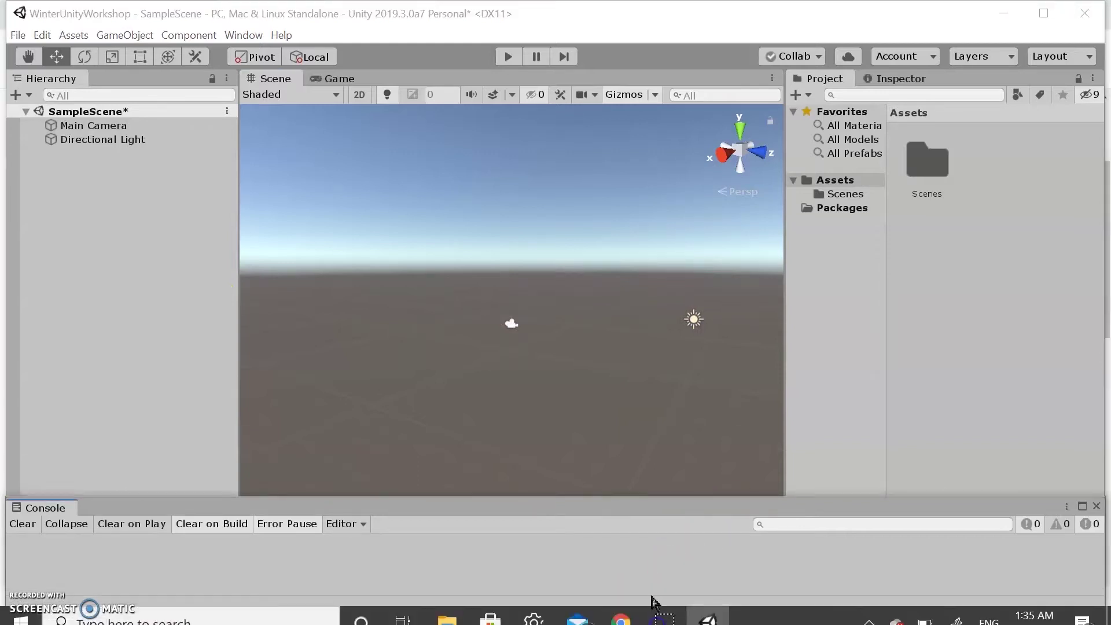
Open the Asset Store inside the editor and search it for environments
click(434, 299)
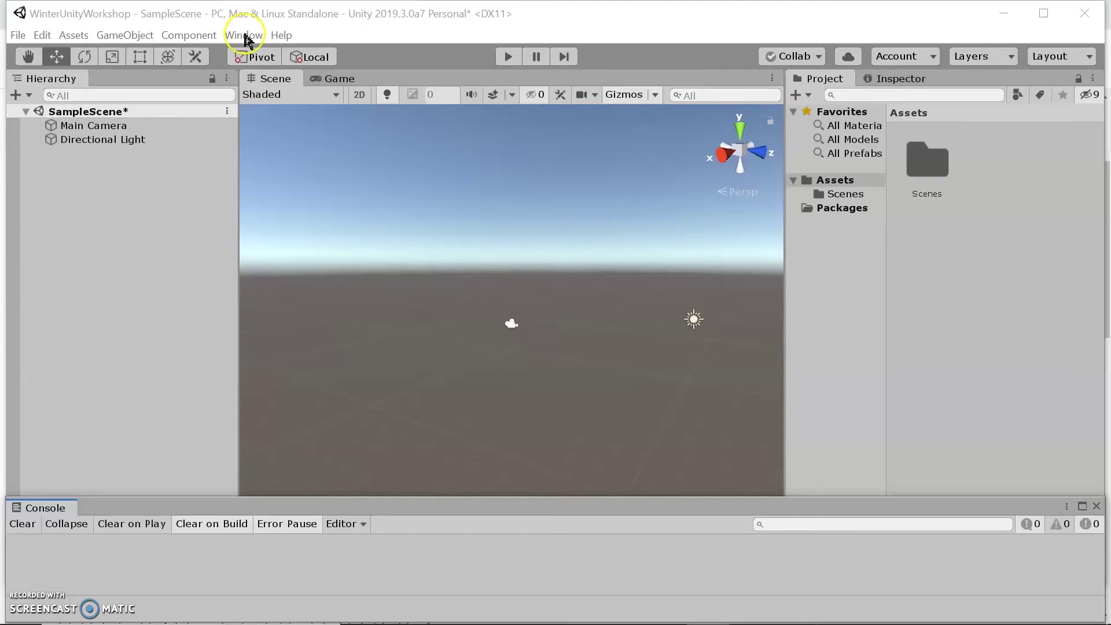
click(243, 36)
click(236, 119)
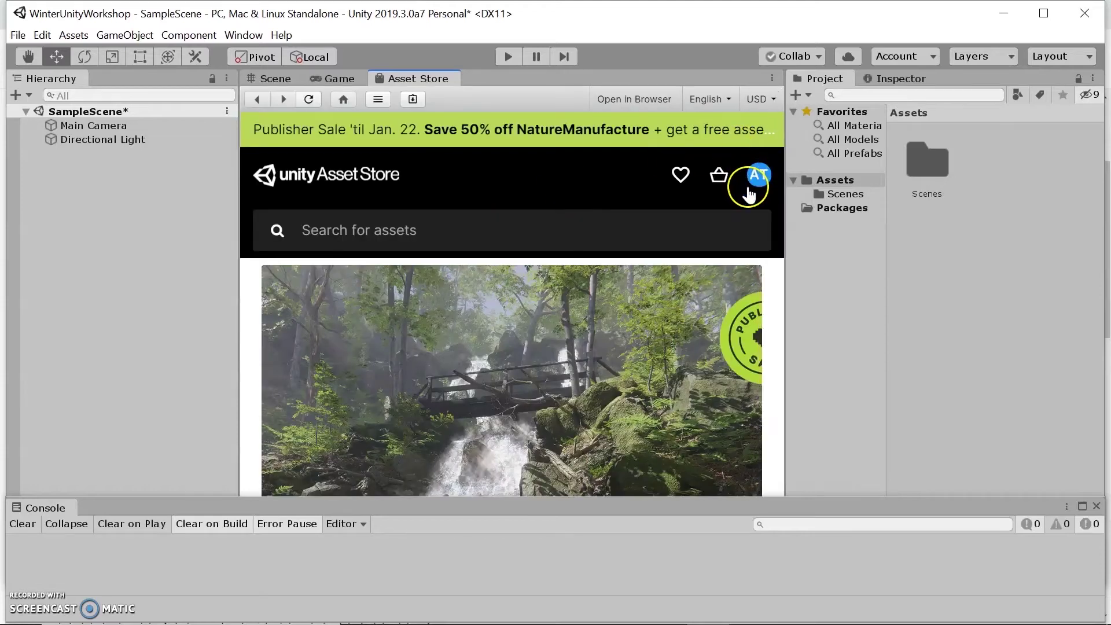
click(658, 239)
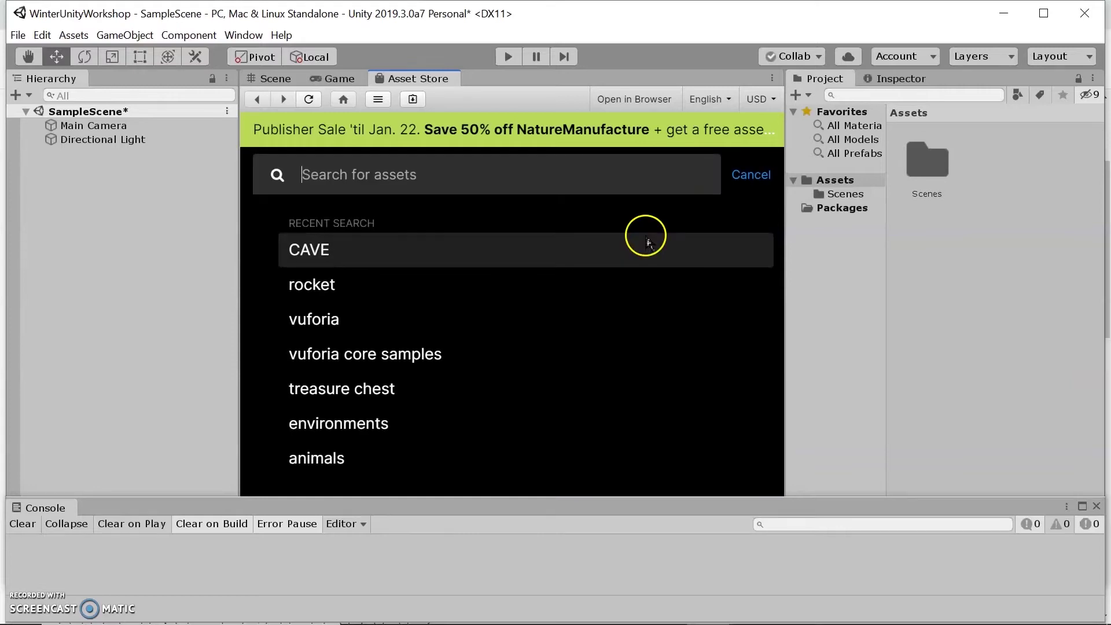
click(415, 425)
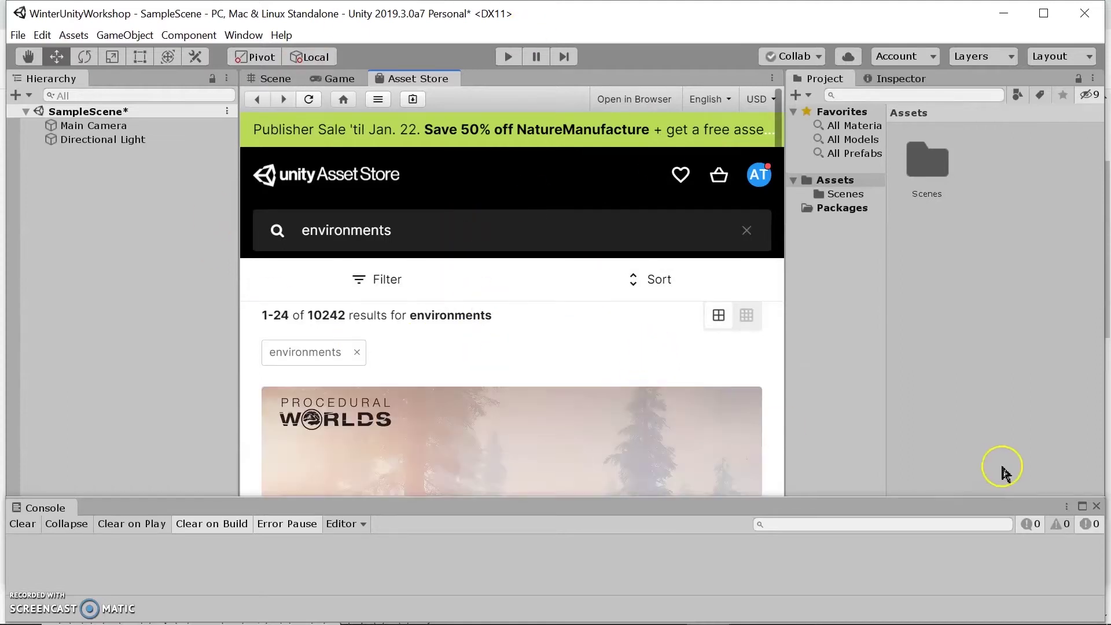
Close the Console to enlarge the Asset Store and look over the environments results
click(1097, 508)
scroll(517, 390, down, 3)
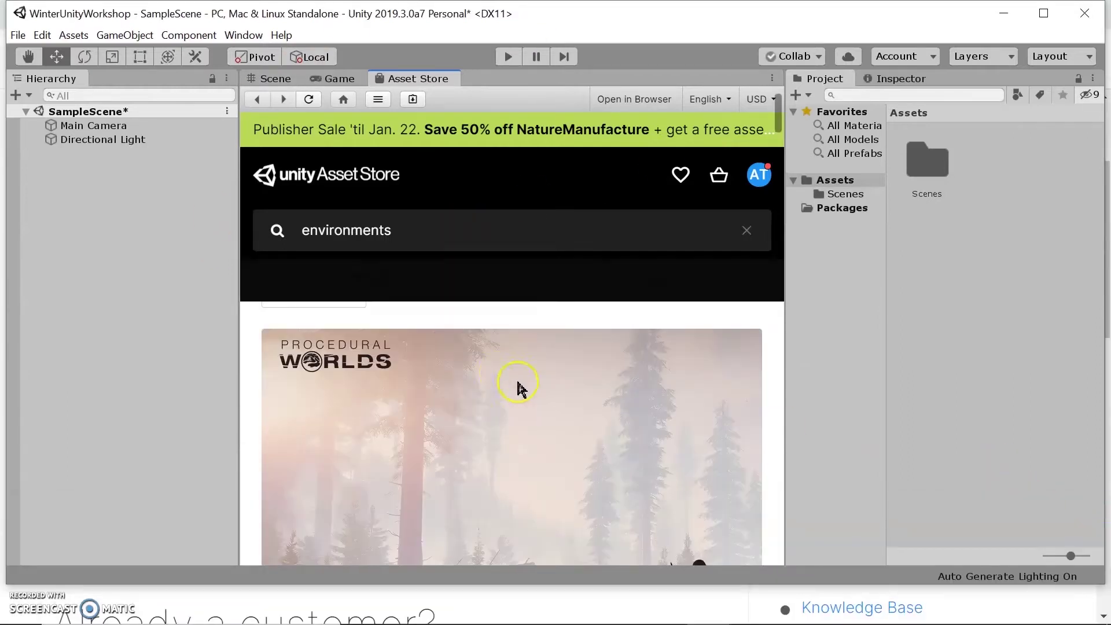
scroll(602, 405, up, 2)
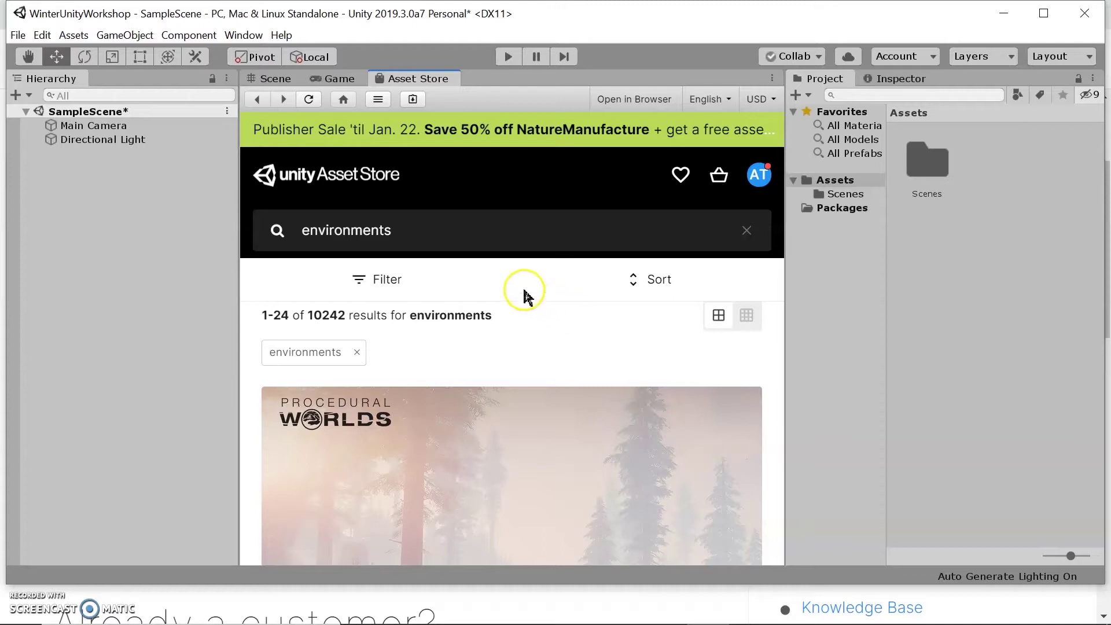
Filter the environments results to the 3D category and Free Assets, and show the filtered list
click(392, 281)
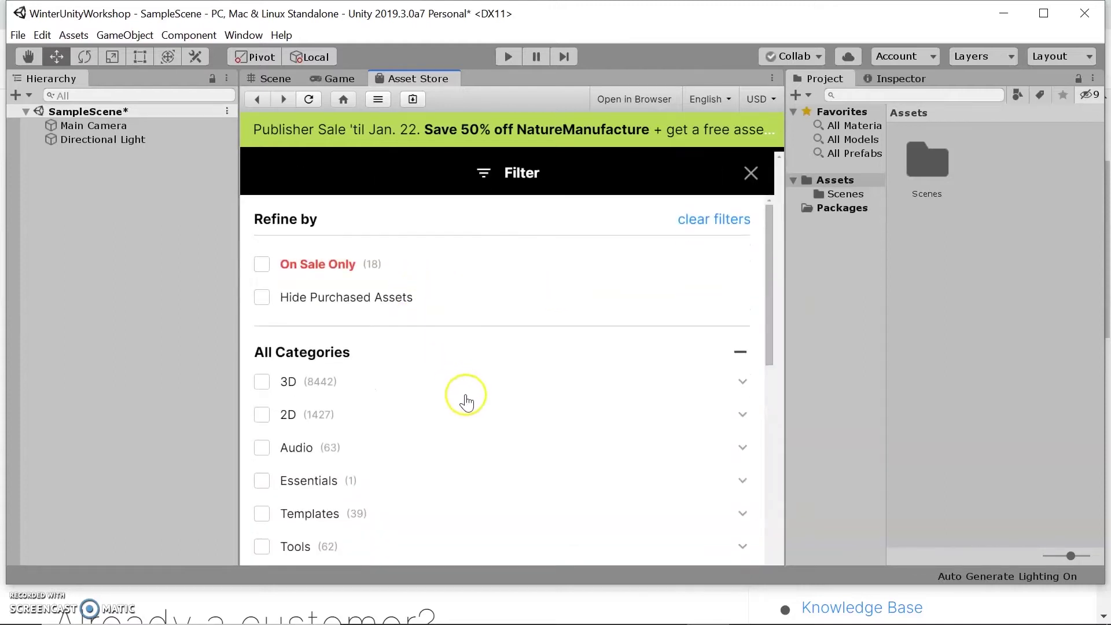
click(263, 353)
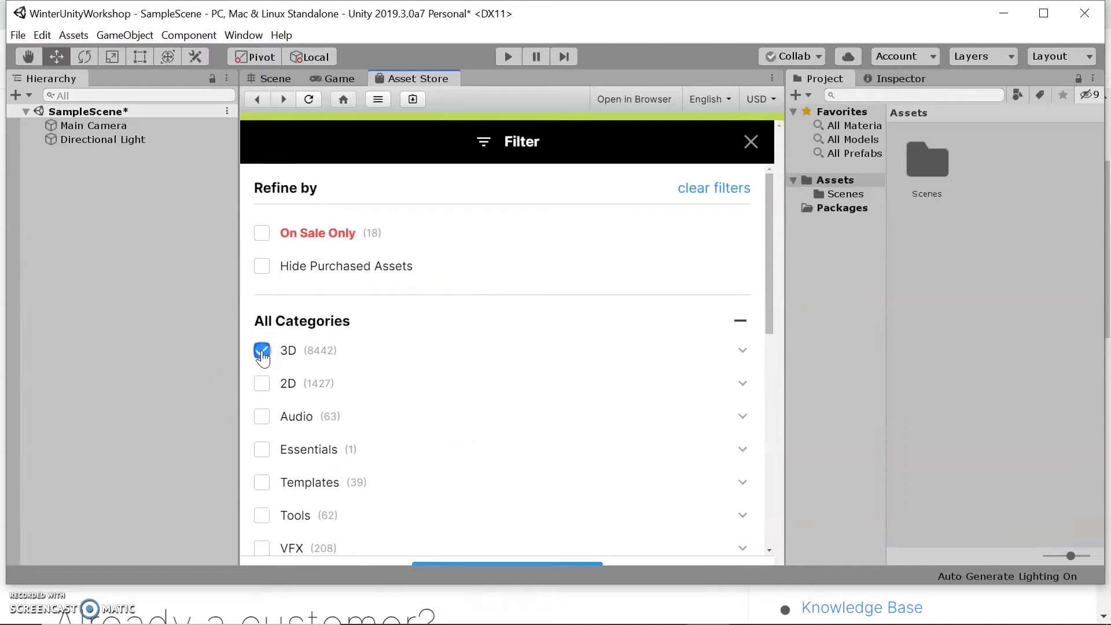
scroll(478, 385, down, 2)
scroll(478, 386, down, 4)
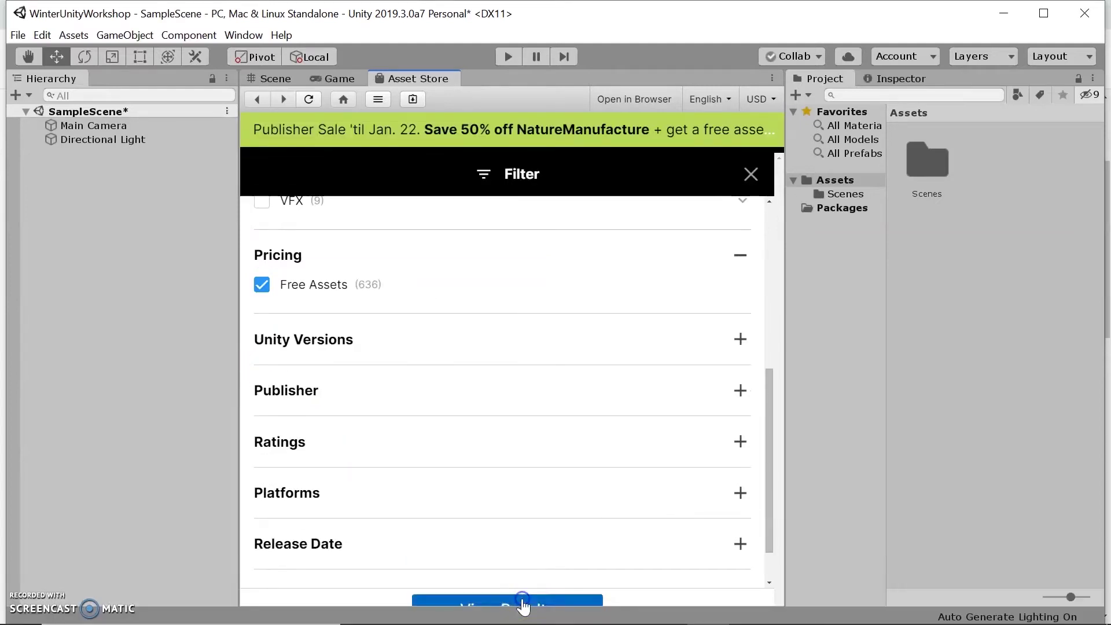
click(524, 603)
Find the free LowPoly Environment Pack in the filtered results and open its asset page
scroll(596, 466, down, 8)
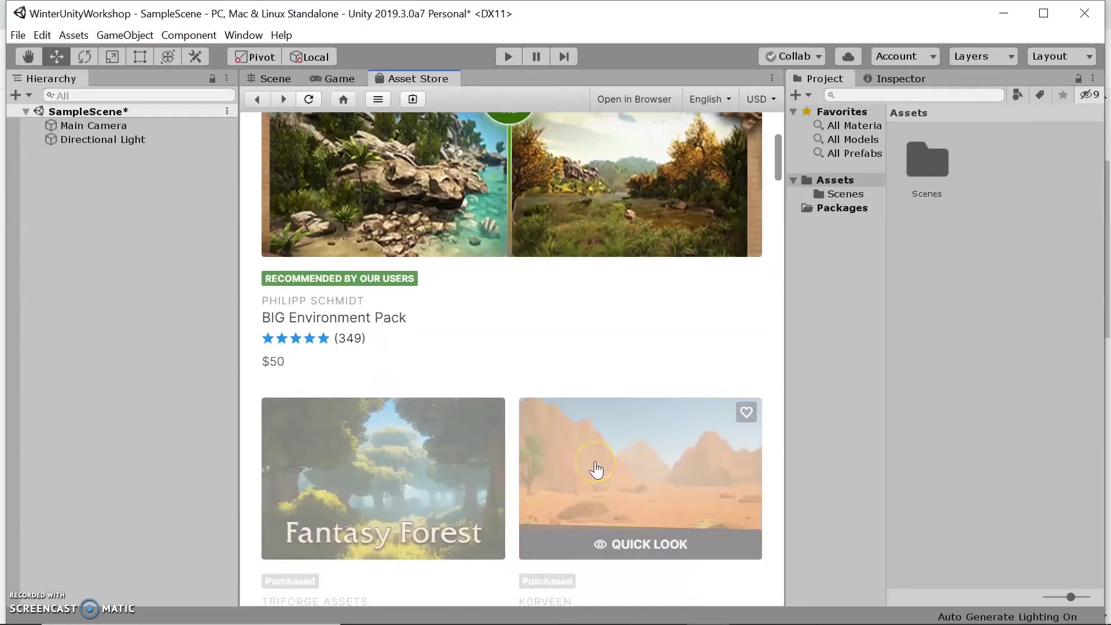
scroll(596, 469, down, 3)
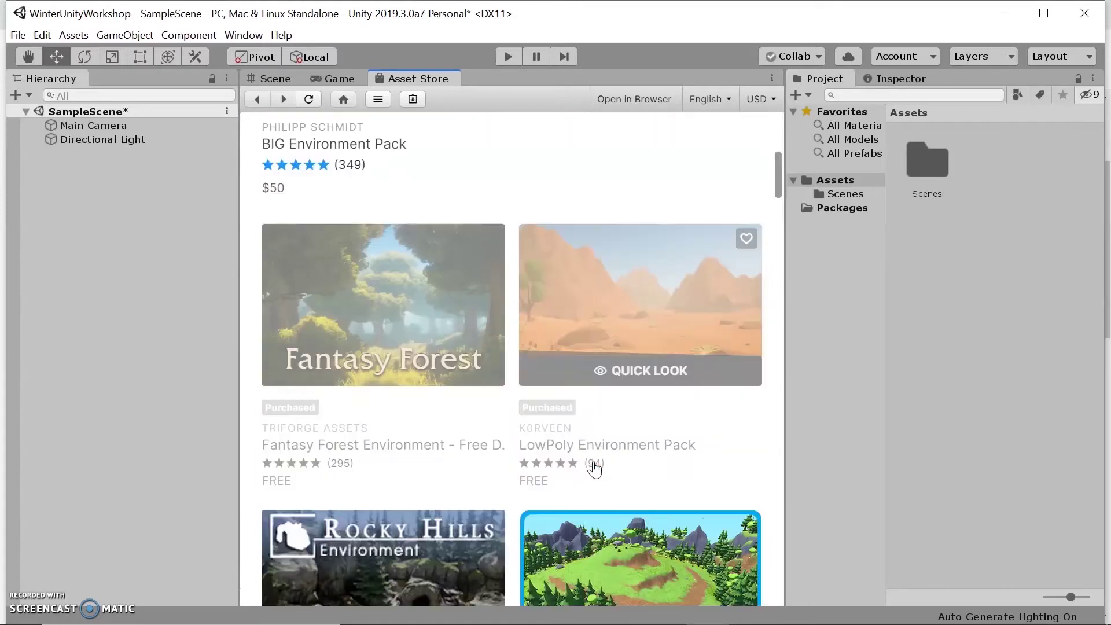
click(645, 454)
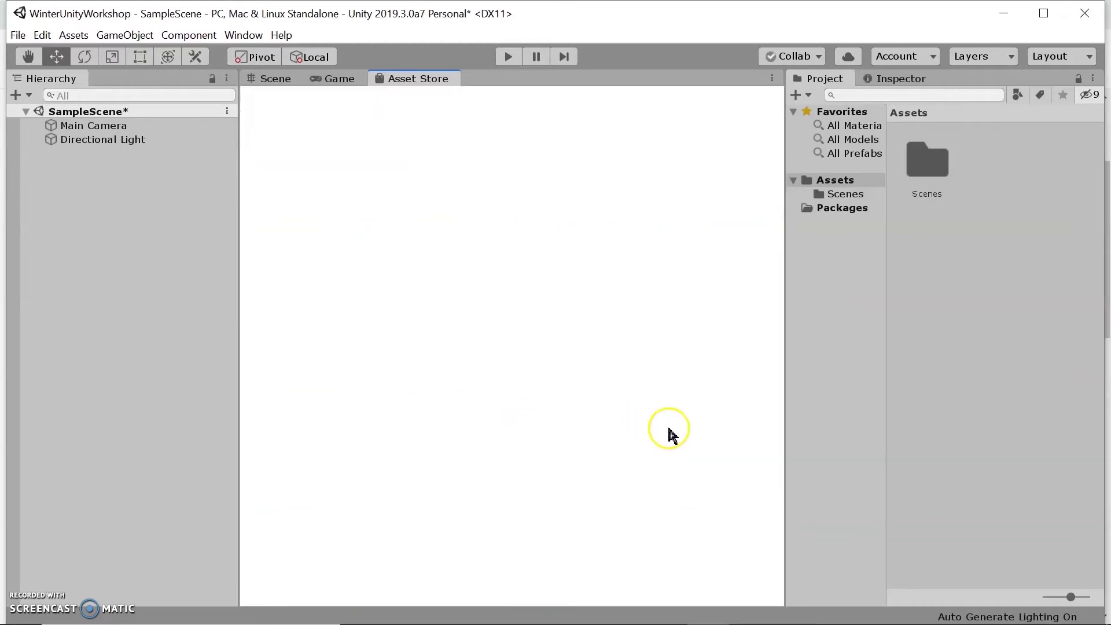
Import the complete LowPoly Environment Pack into the project from its Asset Store page
scroll(617, 476, down, 1)
scroll(615, 472, down, 6)
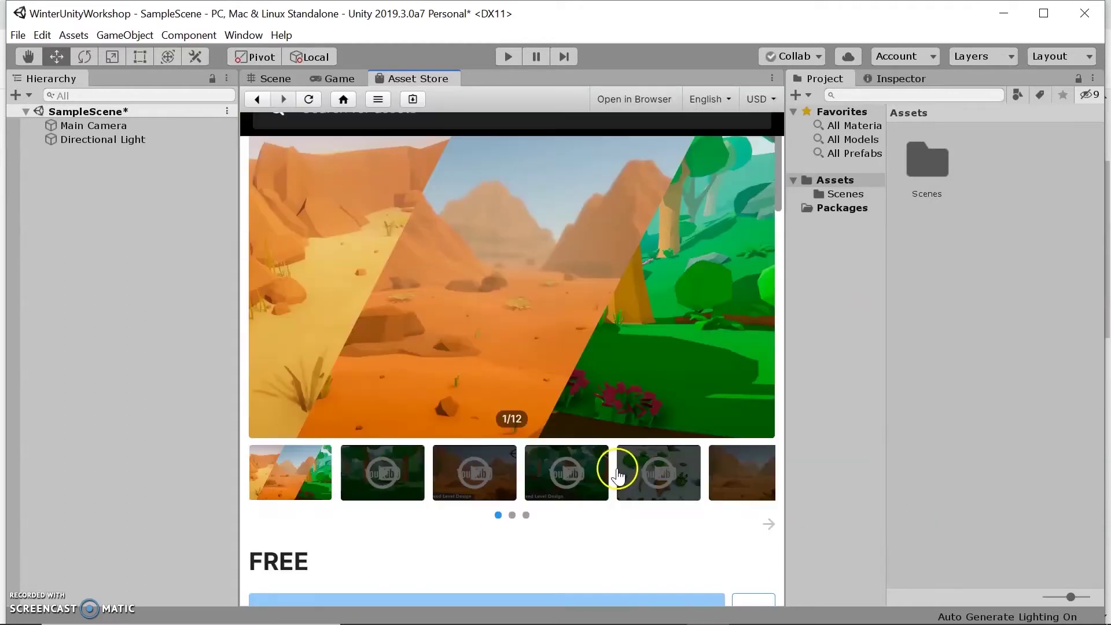
scroll(492, 341, up, 4)
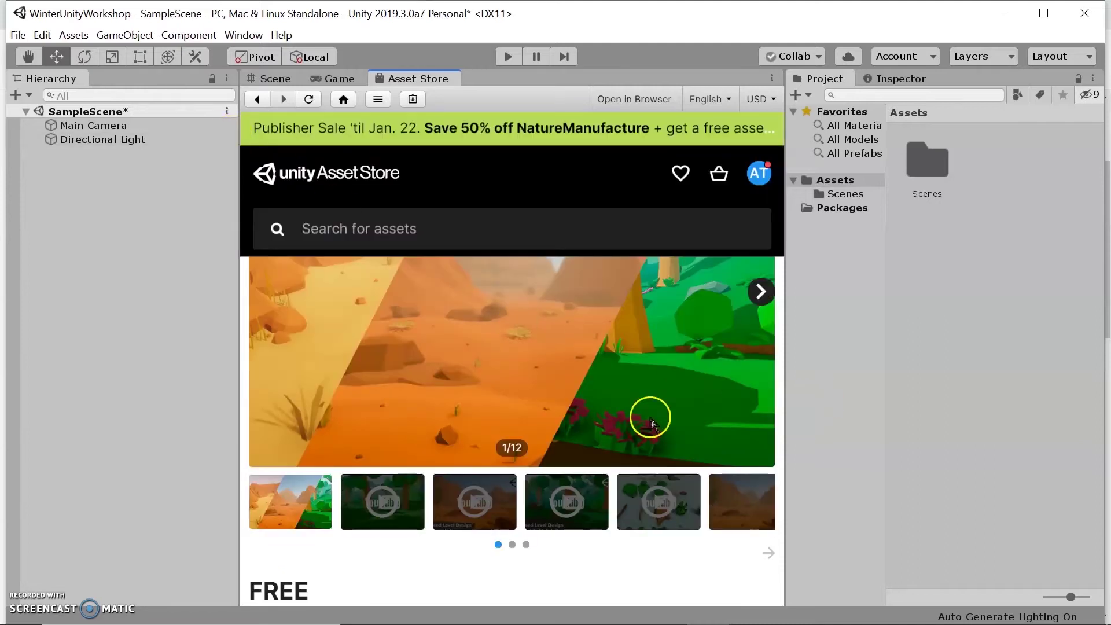
scroll(573, 442, up, 1)
scroll(577, 443, down, 3)
scroll(576, 443, down, 3)
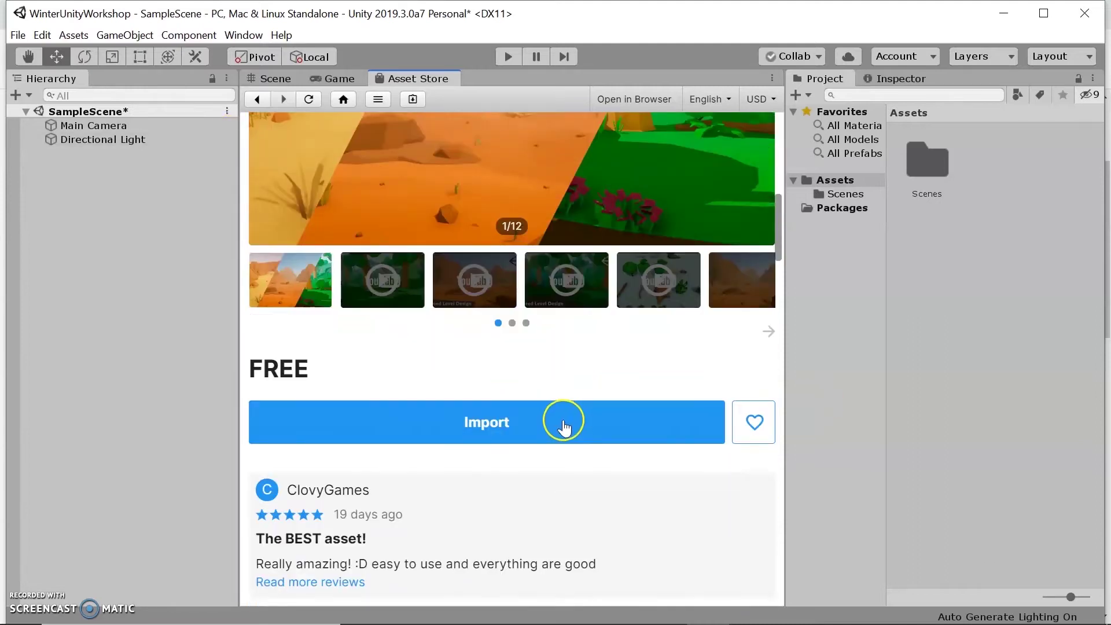
click(517, 433)
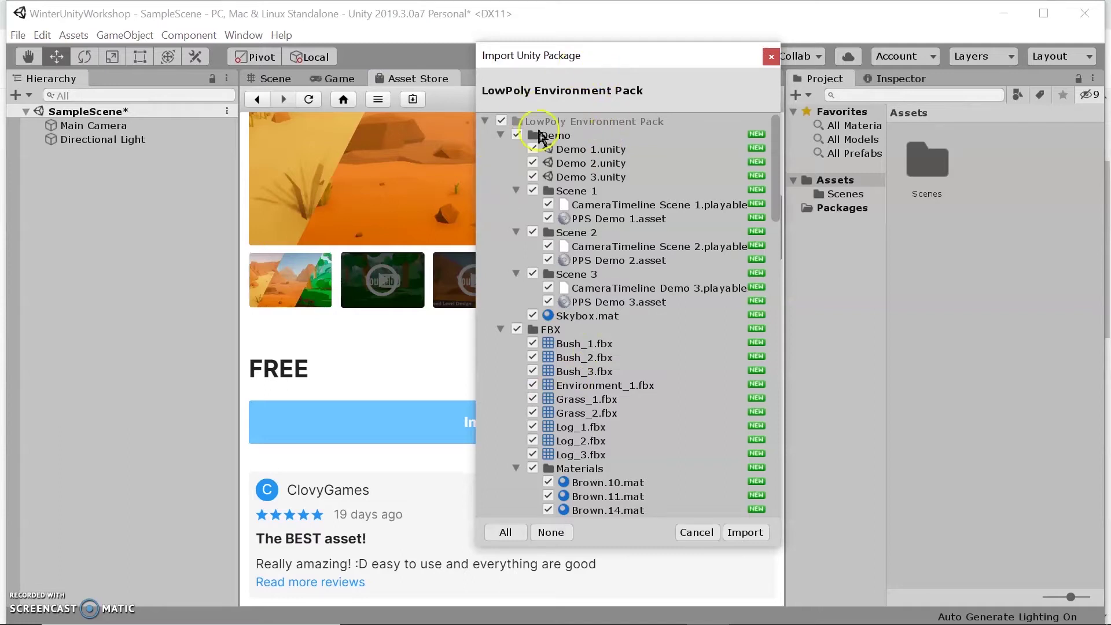
scroll(582, 413, down, 5)
scroll(582, 413, down, 20)
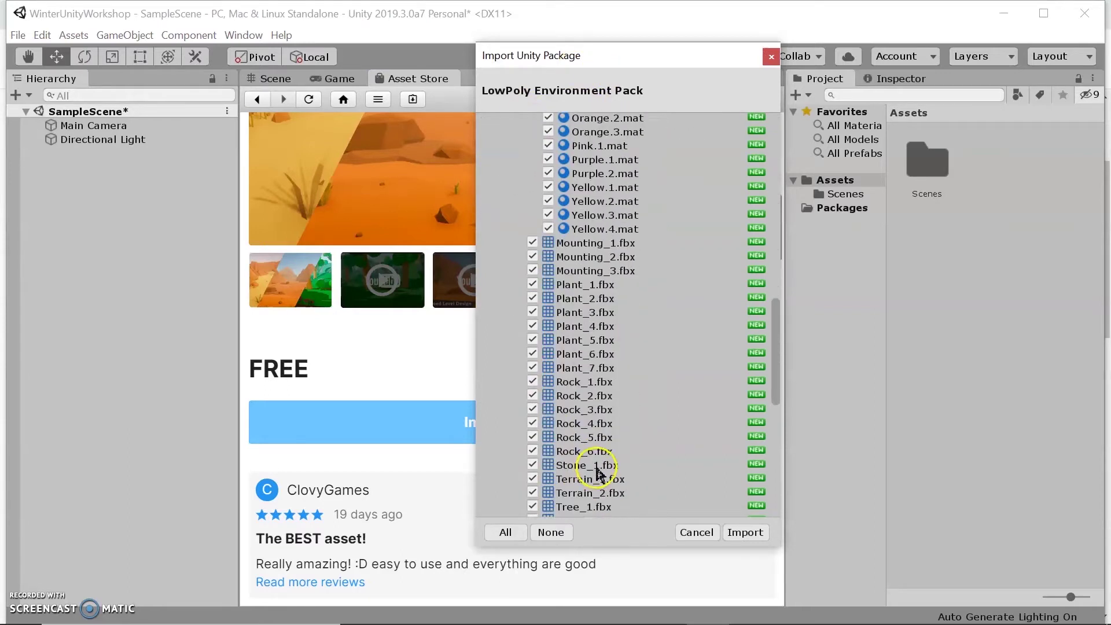
click(743, 534)
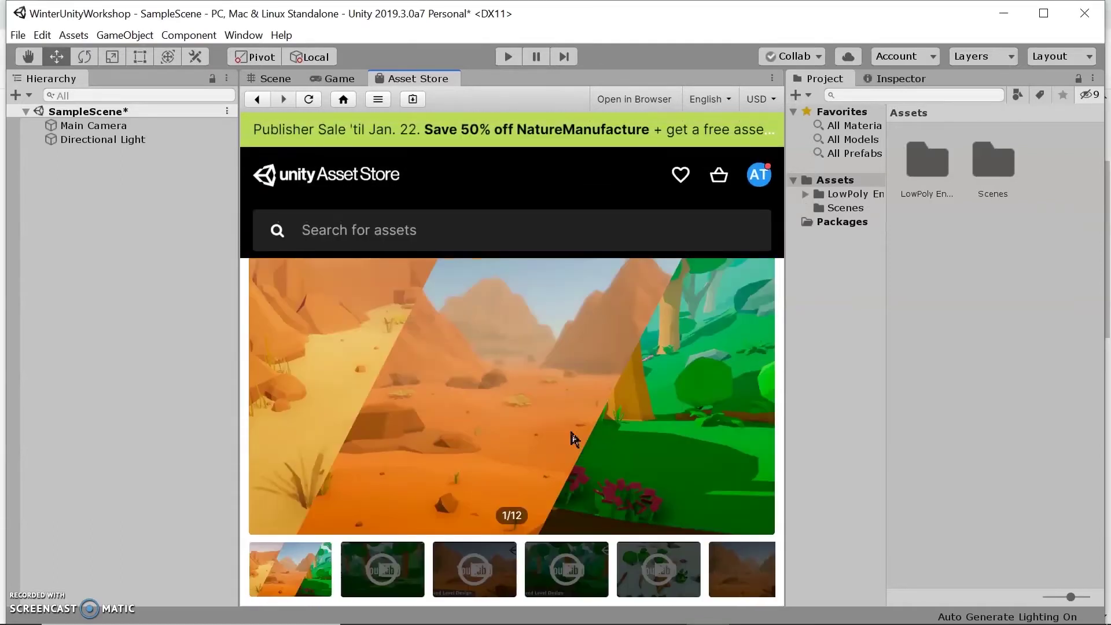
Show the contents of the LowPoly Environment Pack's Demo folder in the project and close the Asset Store
scroll(574, 439, down, 5)
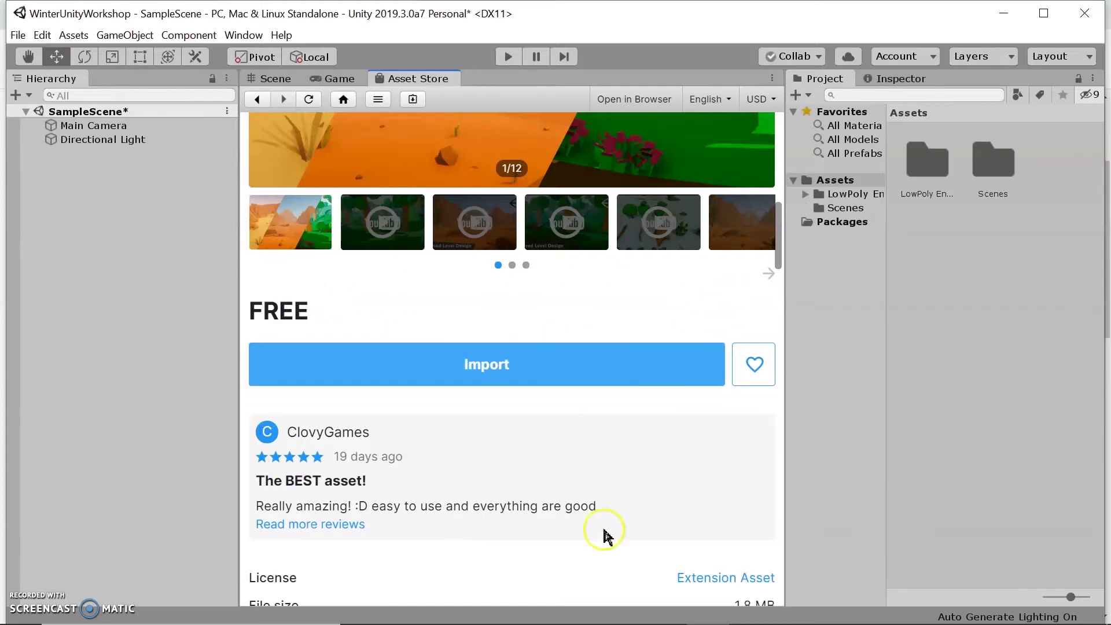
click(847, 197)
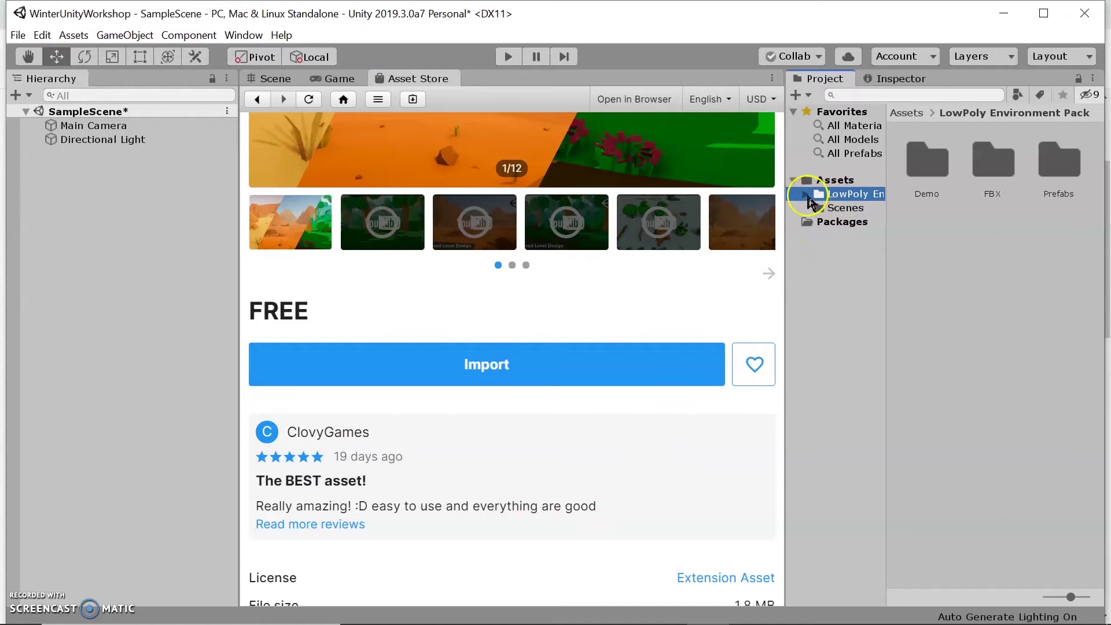
click(806, 195)
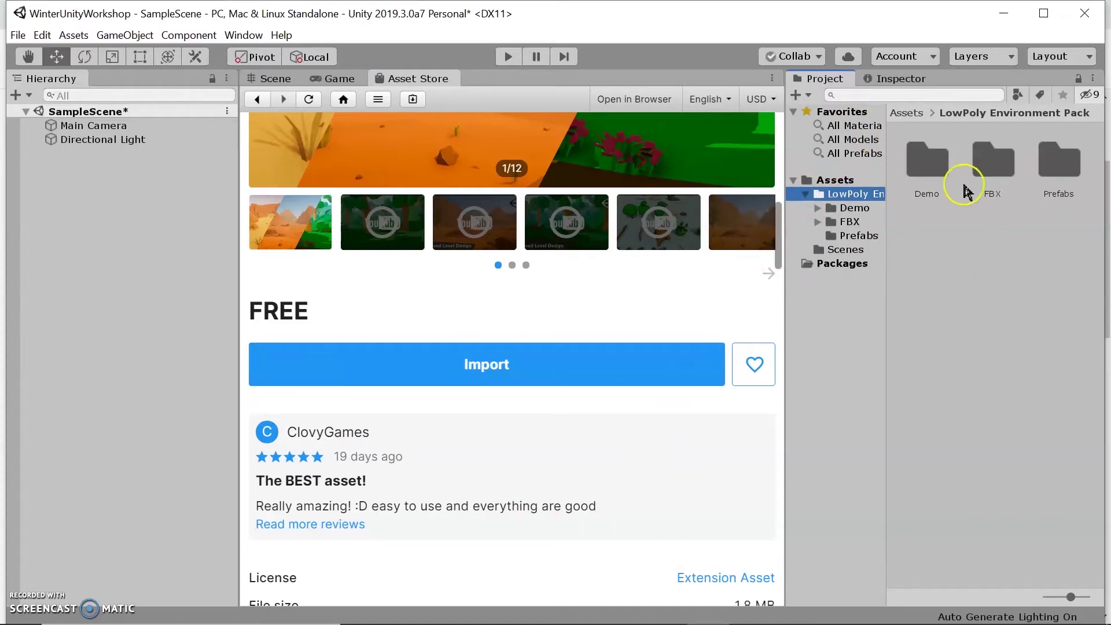
click(854, 208)
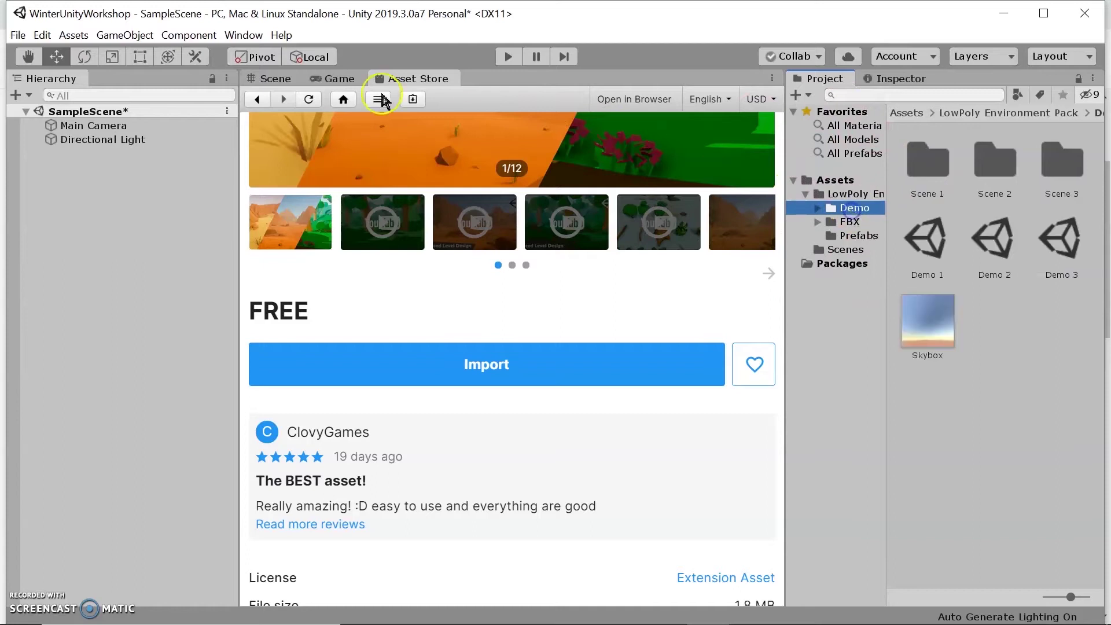
right_click(429, 87)
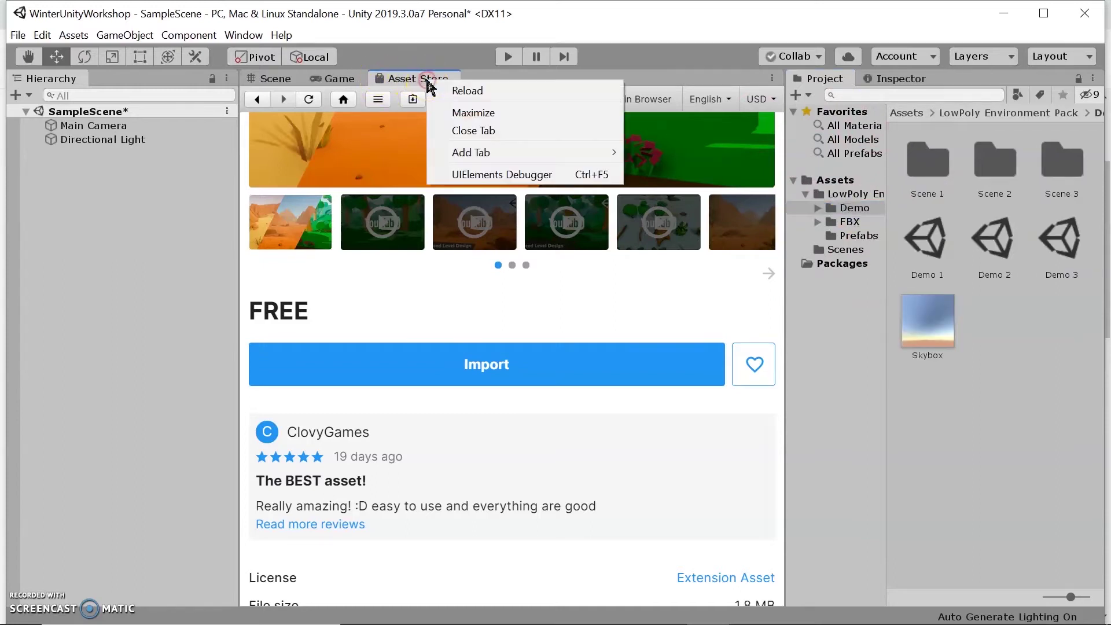
click(468, 137)
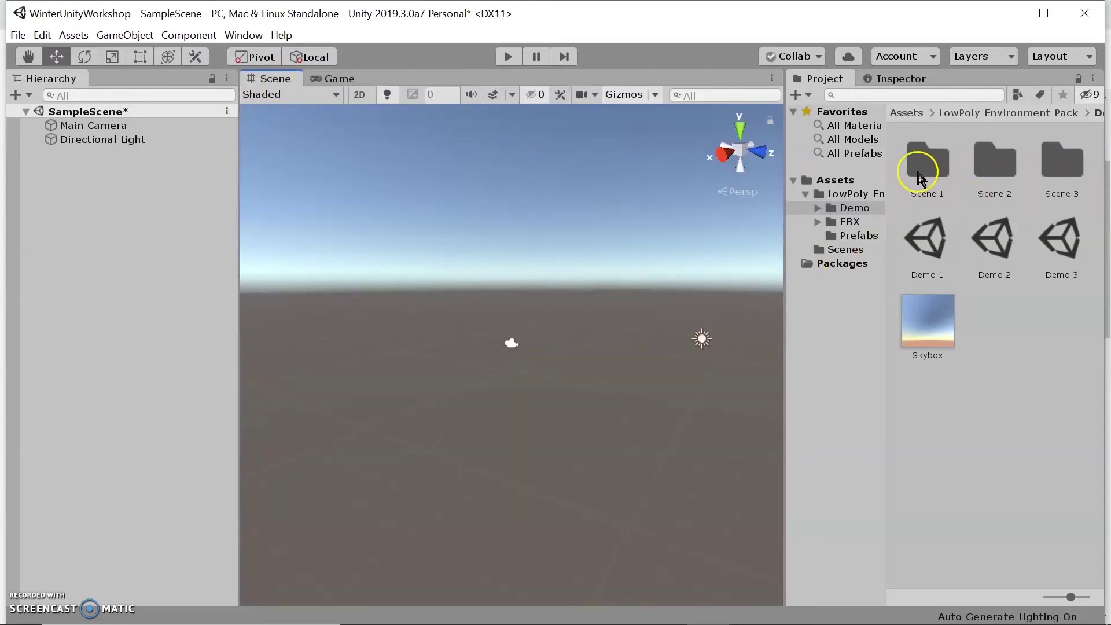
Open the pack's Demo 2 scene and look over its terrain from farther away
click(932, 194)
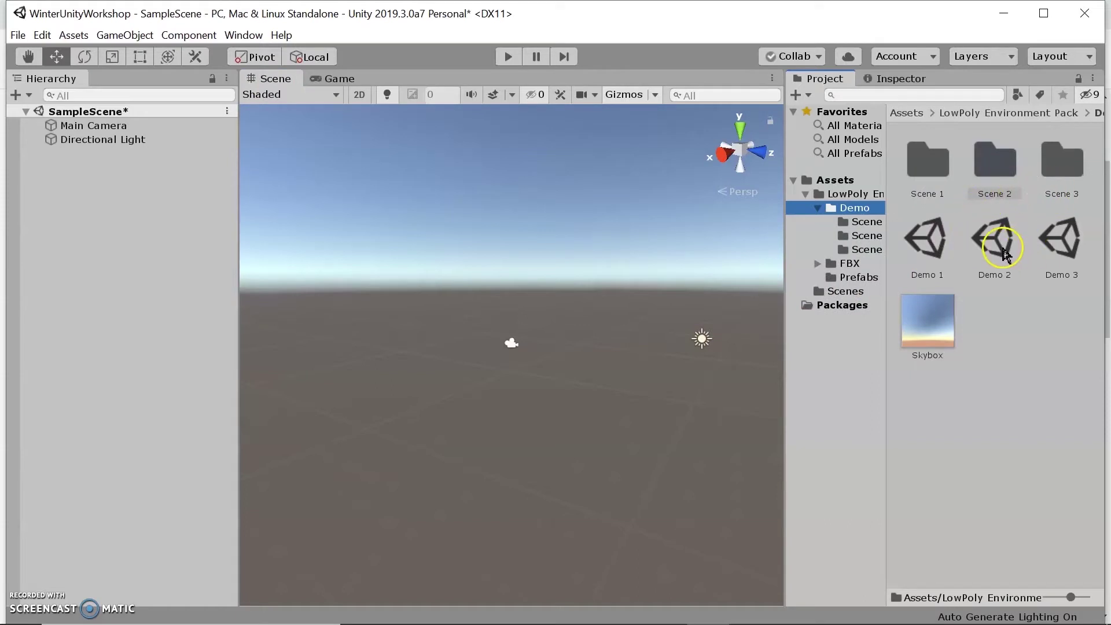
double_click(1003, 246)
click(553, 358)
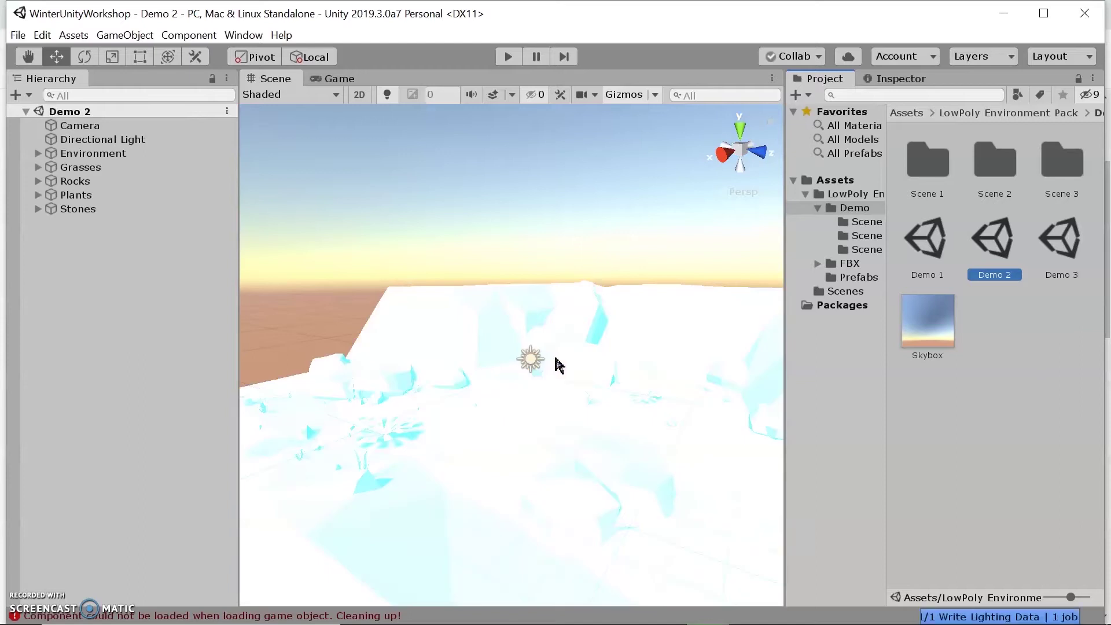
click(383, 302)
scroll(635, 439, down, 6)
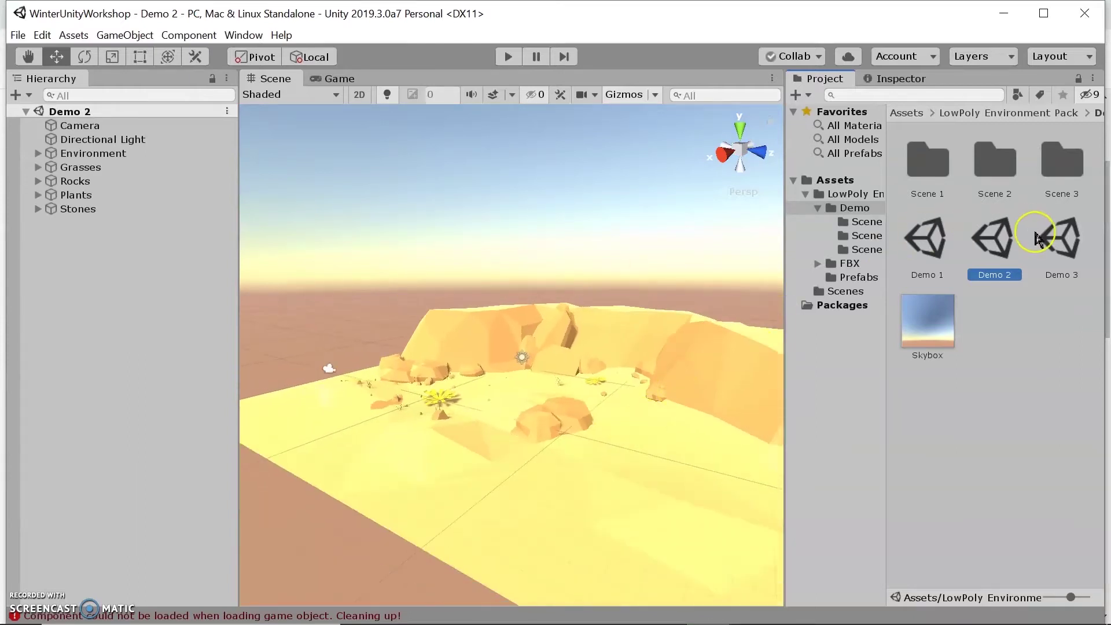
Preview the pack's Demo 3 scene and then its Demo 1 scene
double_click(1039, 238)
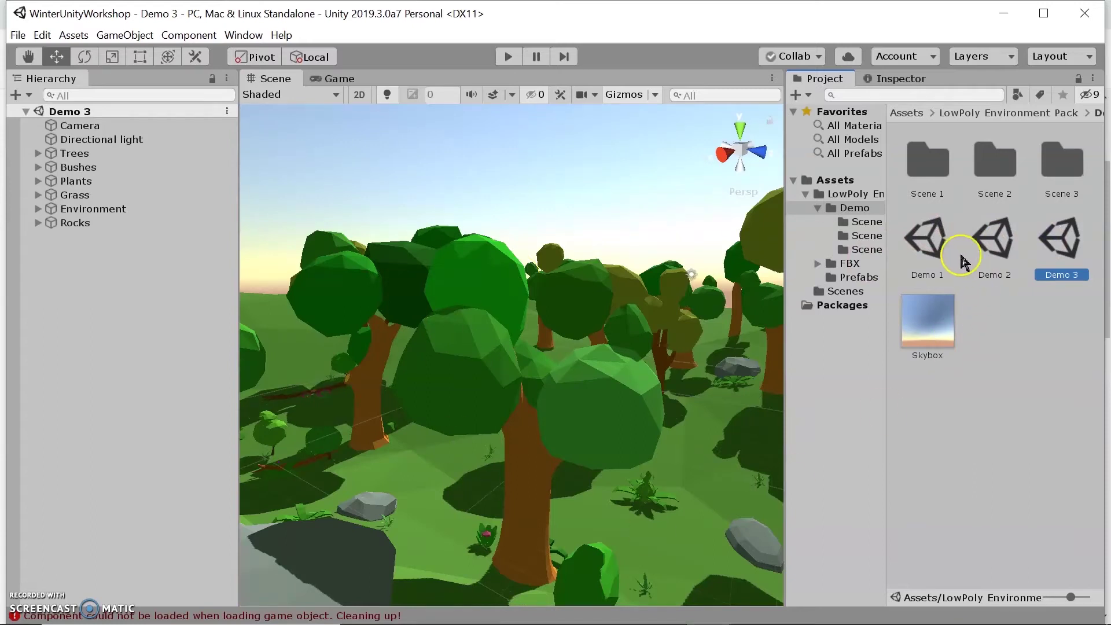
double_click(925, 247)
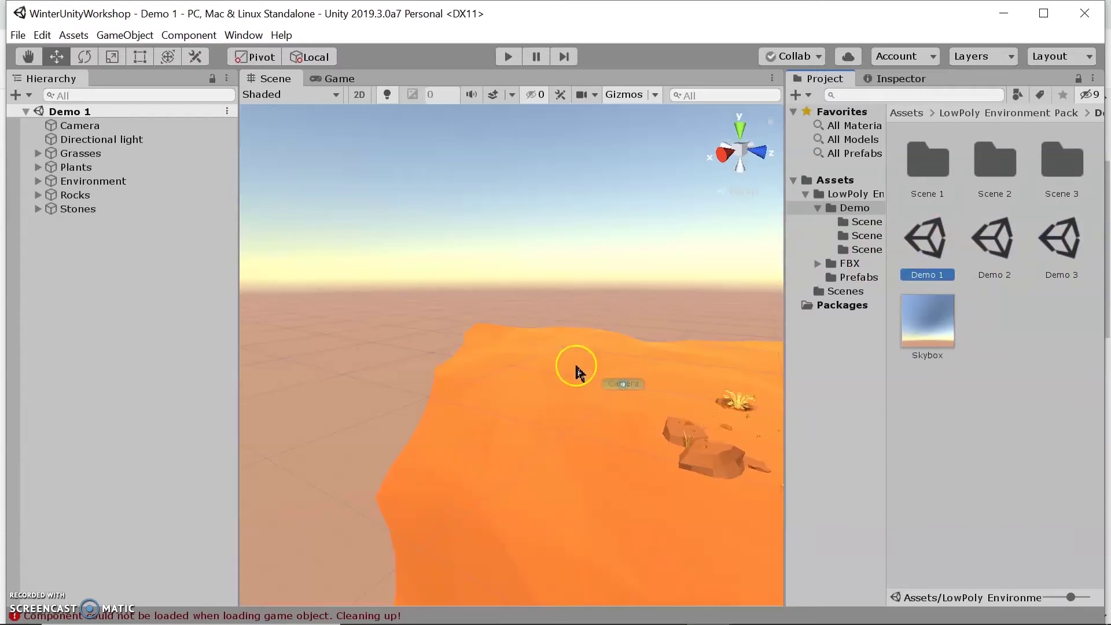
key(Right)
key(Down)
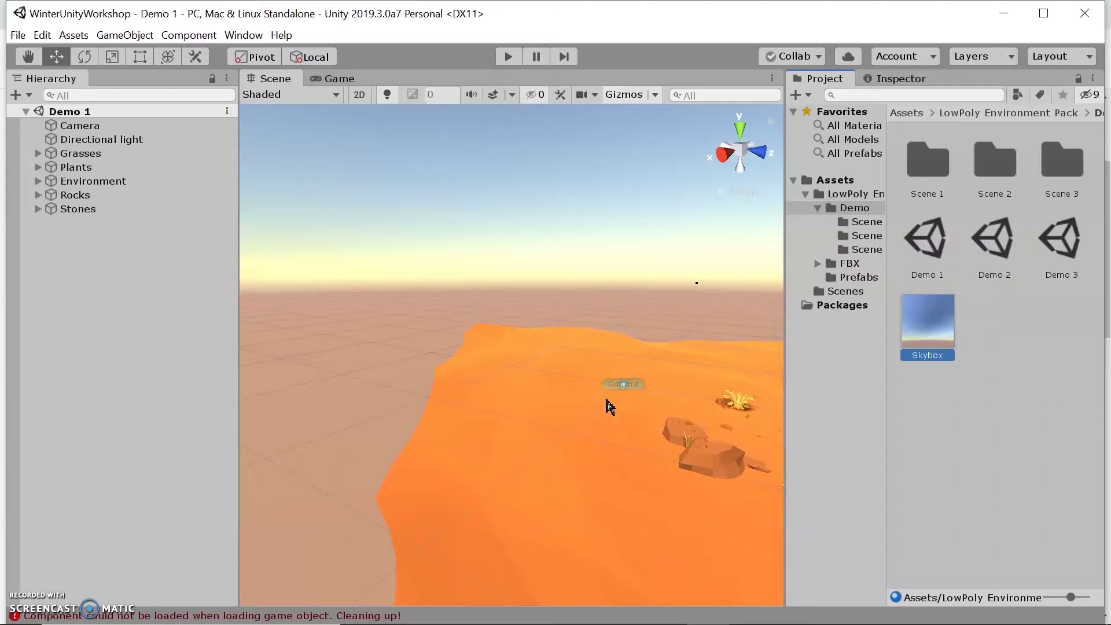
right_drag(593, 367, 824, 343)
Open the Demo 3 scene and look around its forest from several directions
double_click(1055, 253)
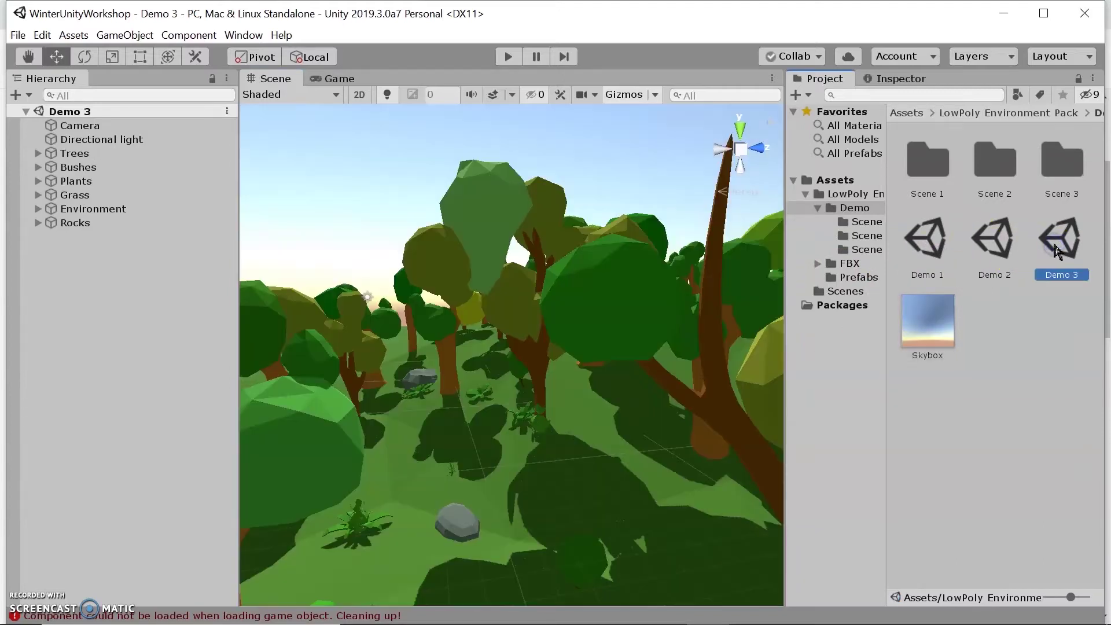
right_drag(471, 169, 496, 141)
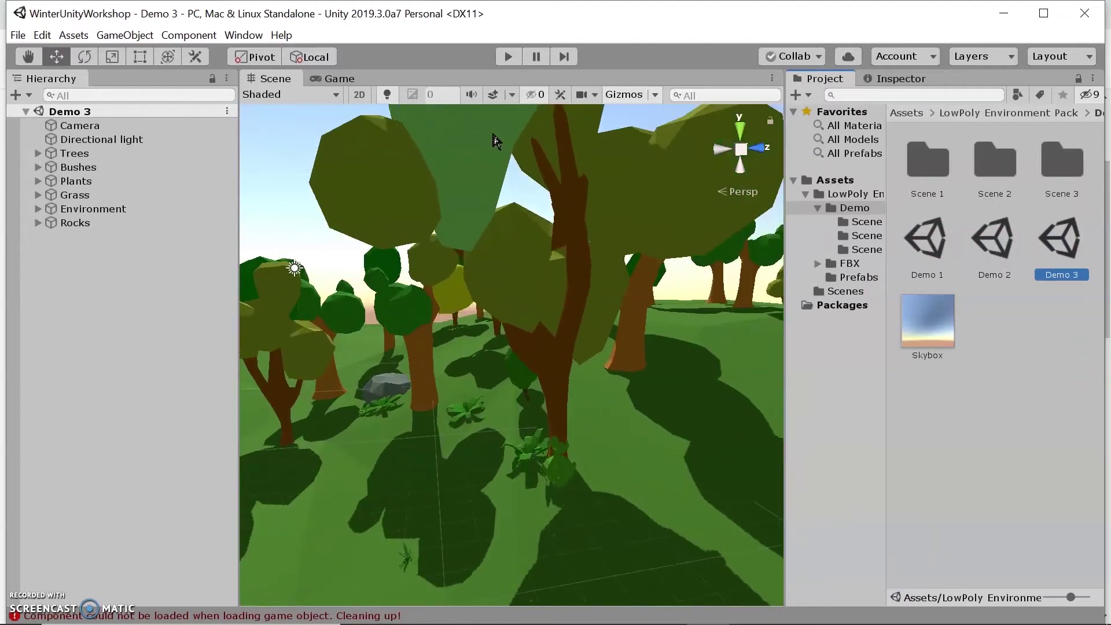
right_click(502, 172)
right_drag(532, 393, 358, 390)
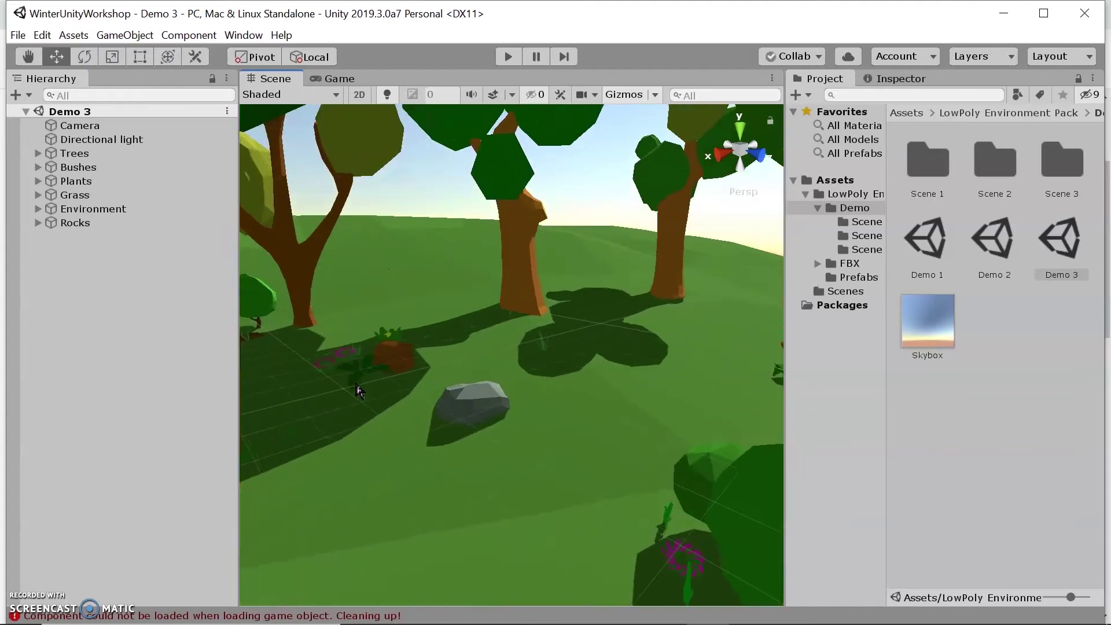
right_drag(261, 454, 476, 264)
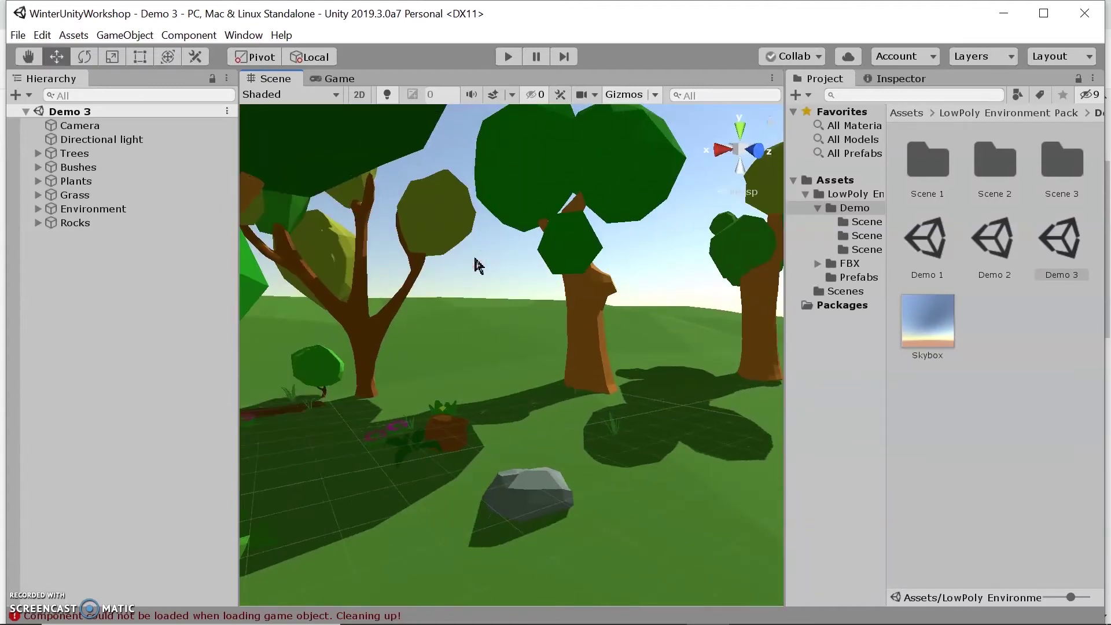
key(w)
right_drag(491, 258, 35, 320)
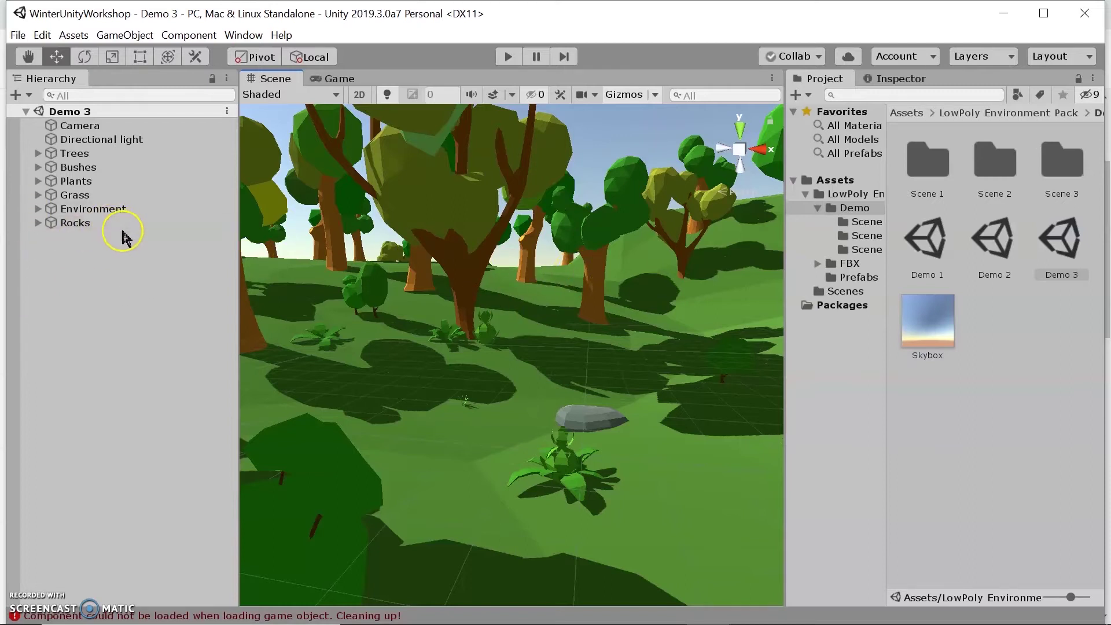
right_drag(647, 323, 734, 322)
key(w)
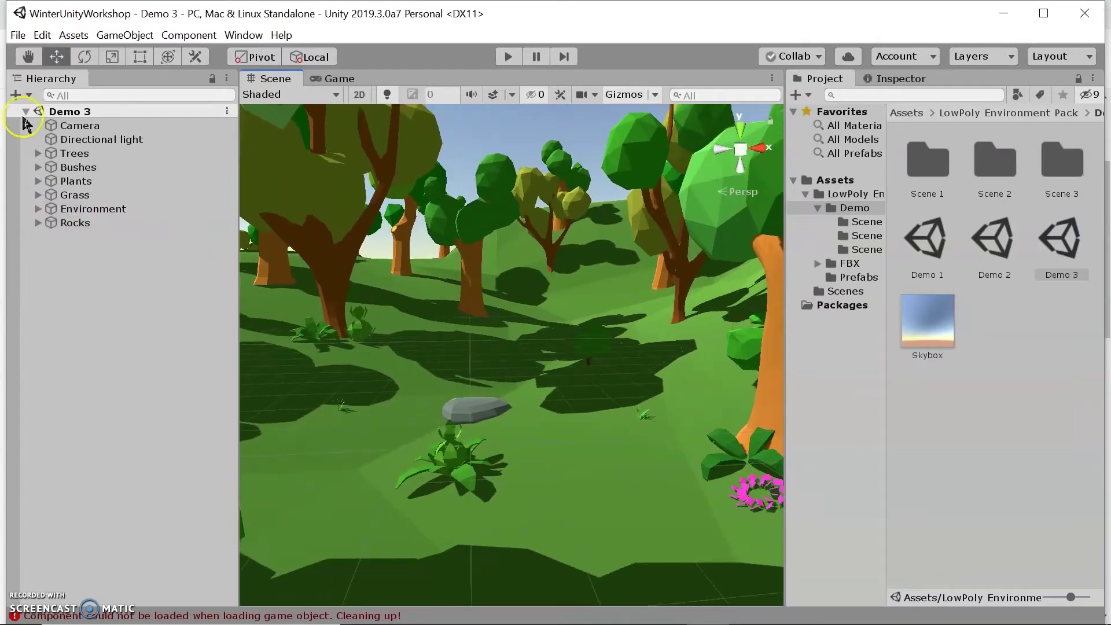
Select the scene's Camera, frame it in the Scene view and look around its surroundings
click(122, 123)
key(f)
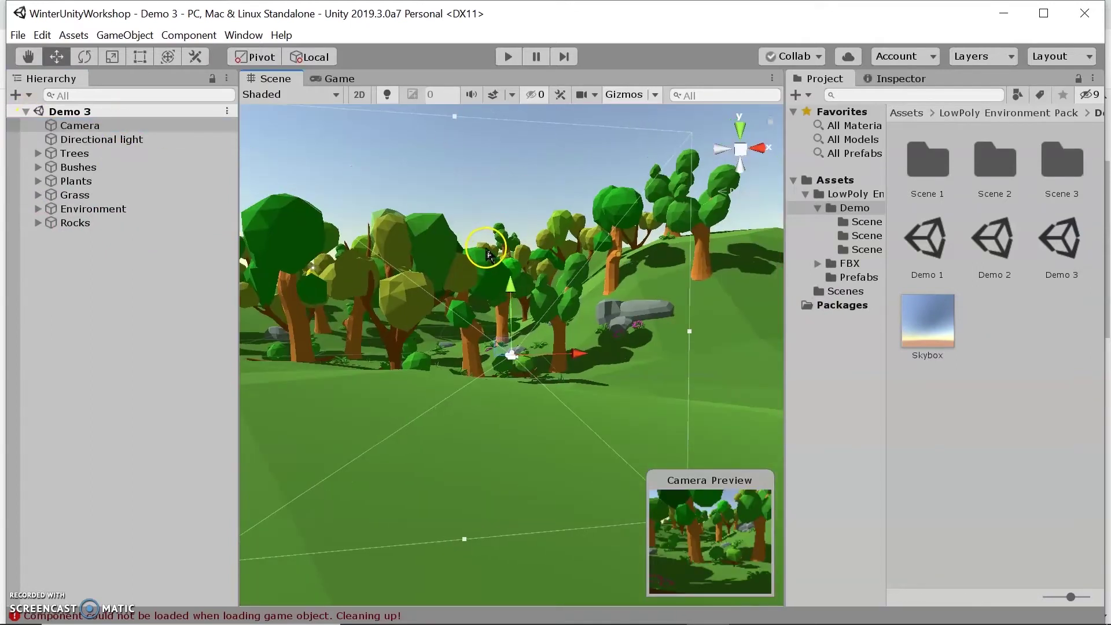
key(w)
right_drag(427, 364, 664, 412)
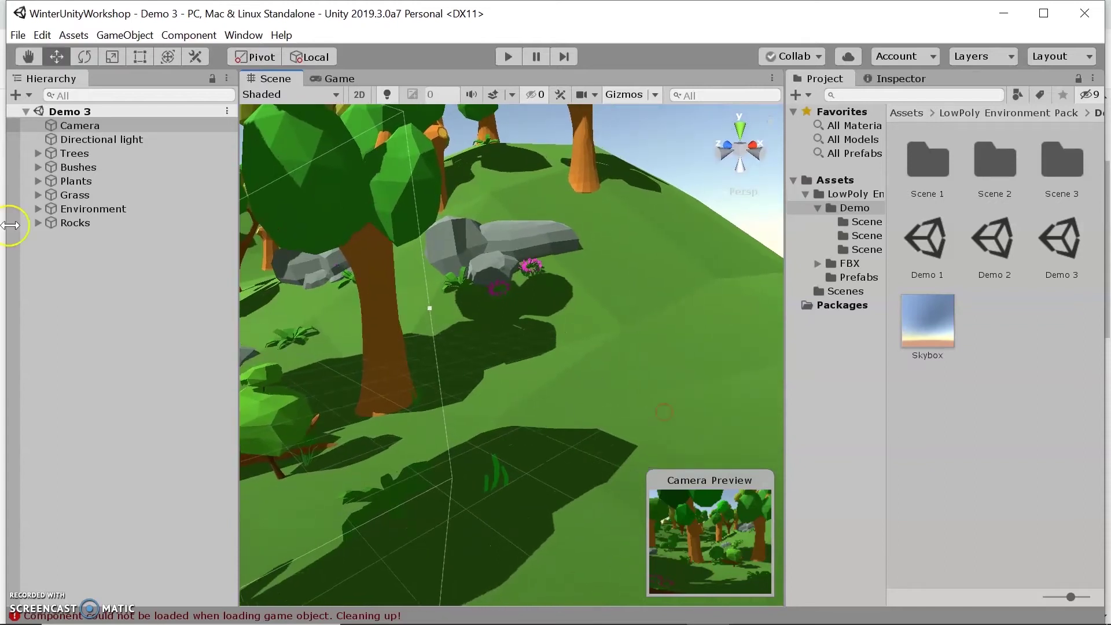
Create an empty game object in the Demo 3 scene and select it
right_click(158, 282)
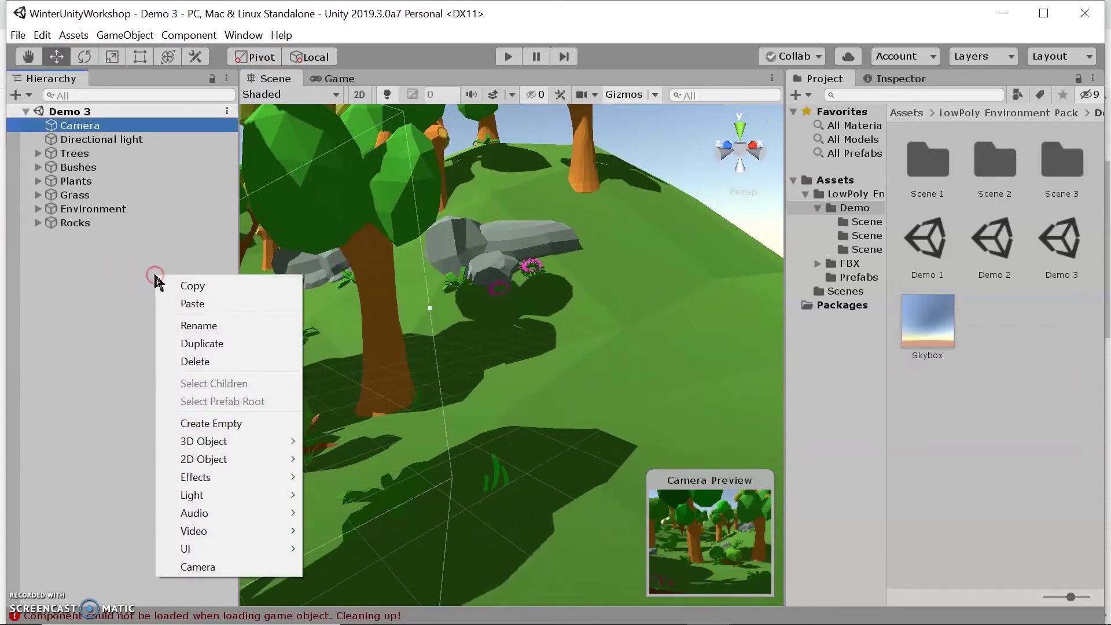
click(234, 426)
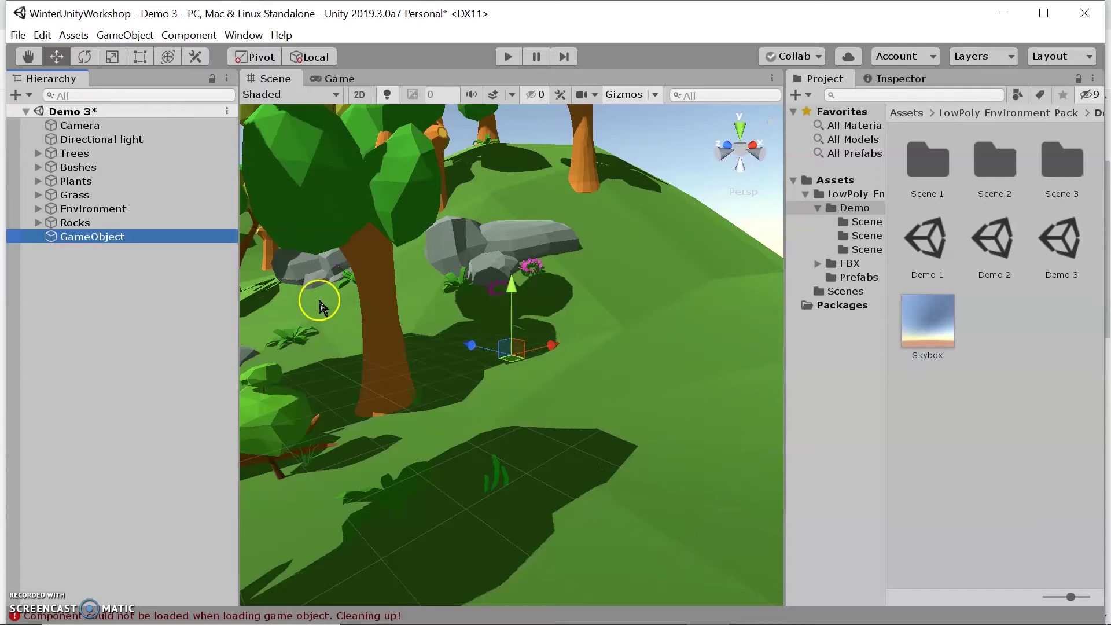
click(137, 239)
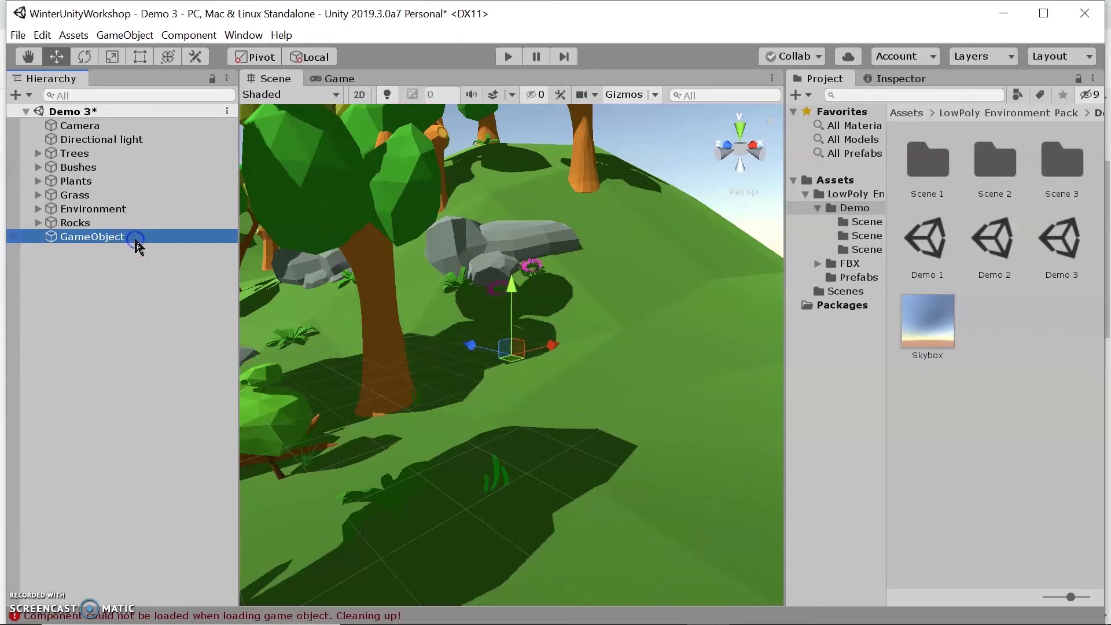
click(143, 271)
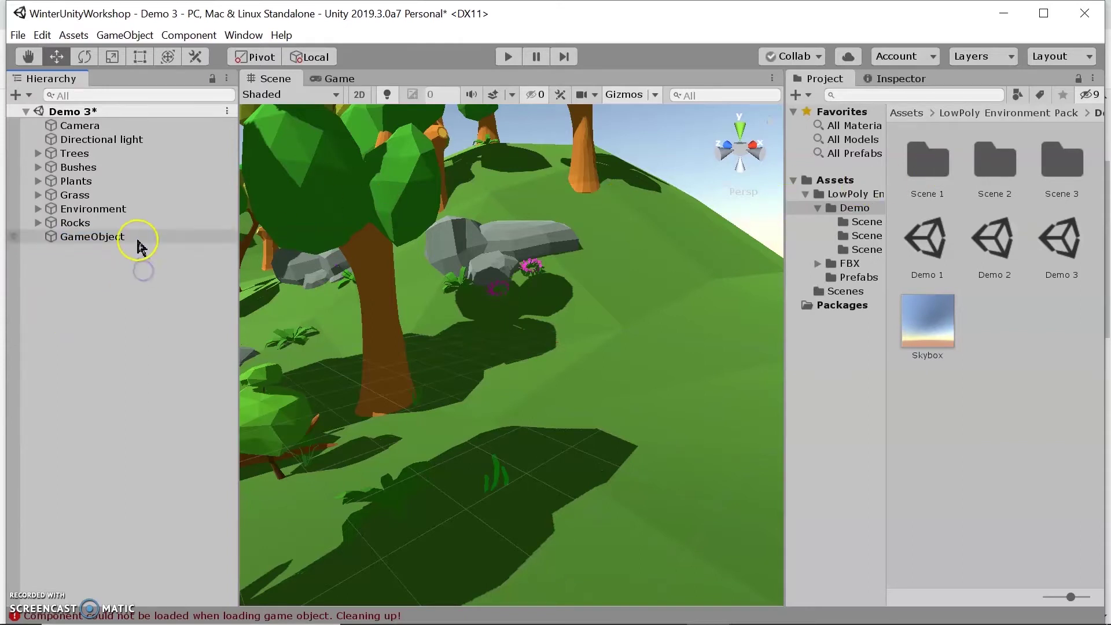
click(138, 239)
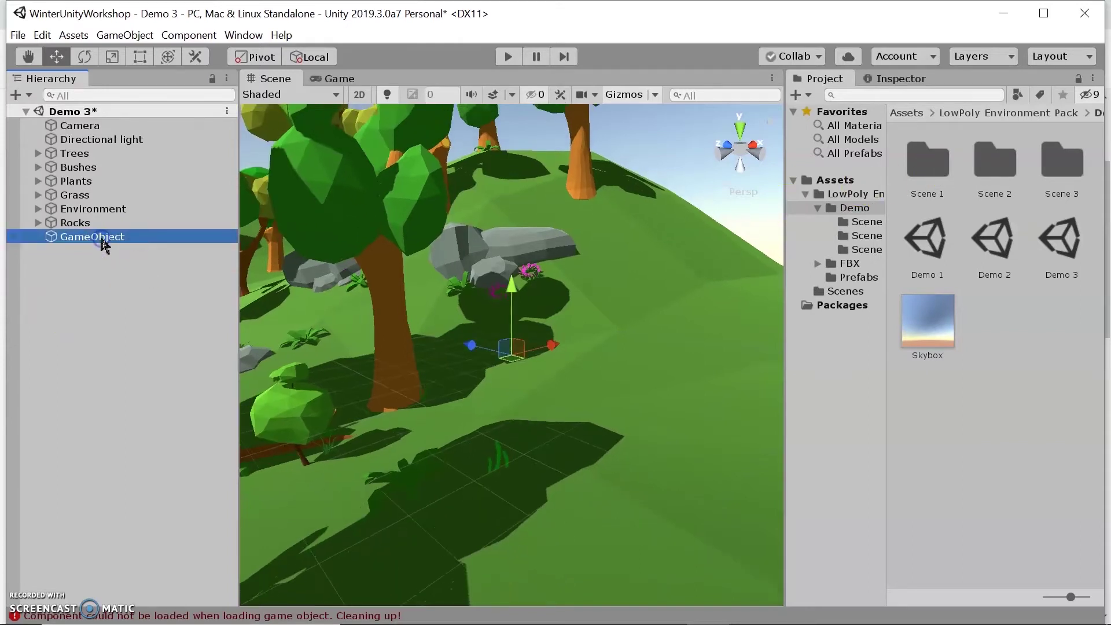
Rename the new empty game object as Player
right_click(103, 242)
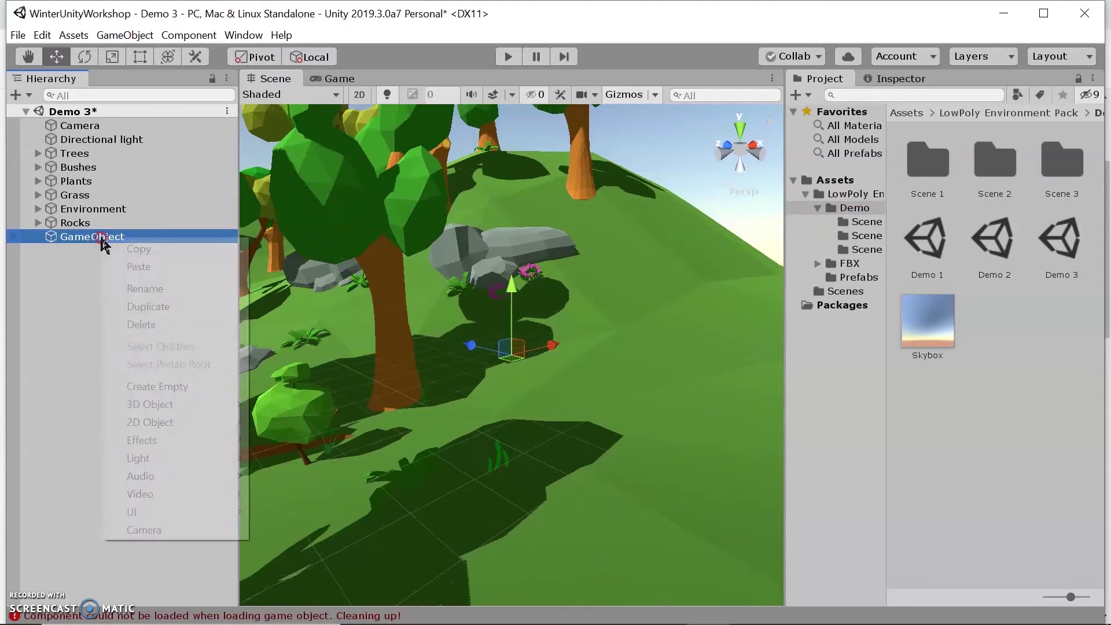
click(142, 288)
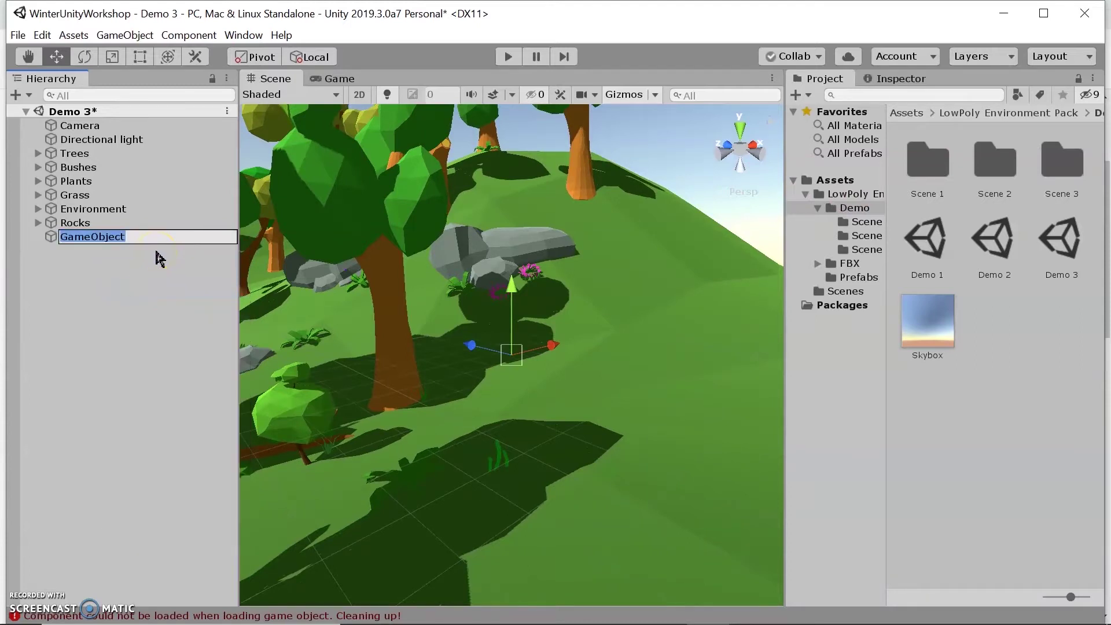
text(Plaer)
key(BackSpace)
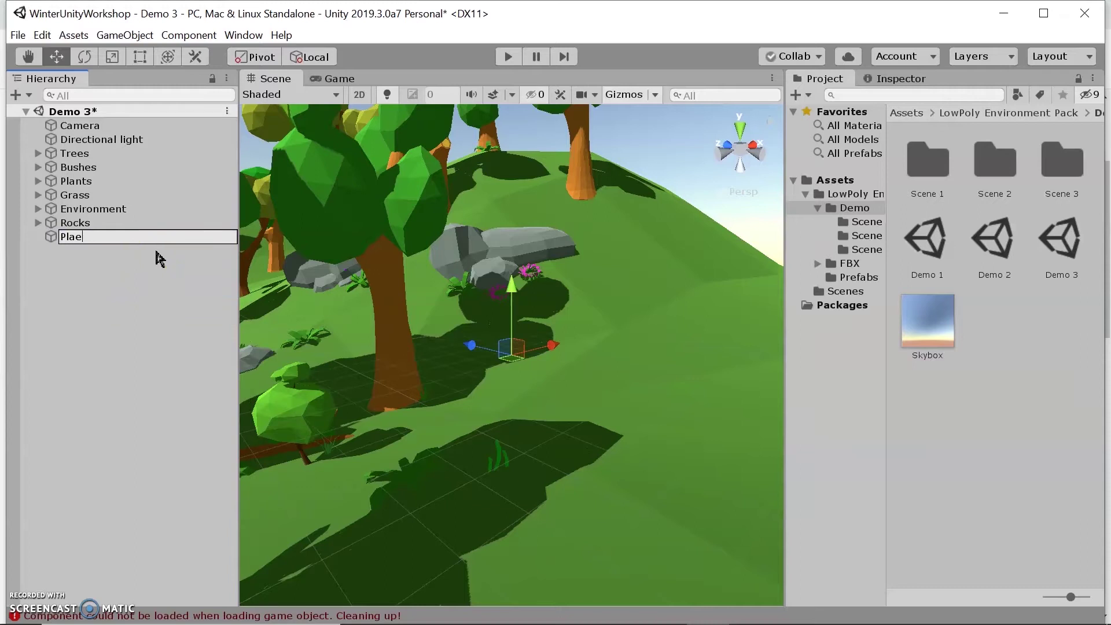
key(BackSpace)
text(yer)
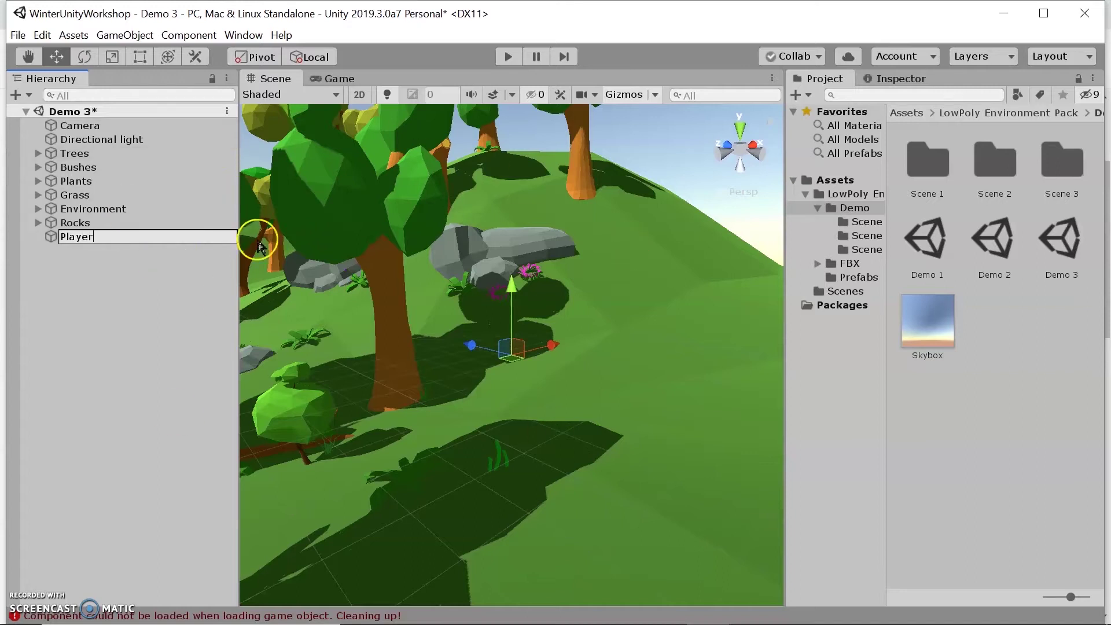
click(44, 293)
click(55, 238)
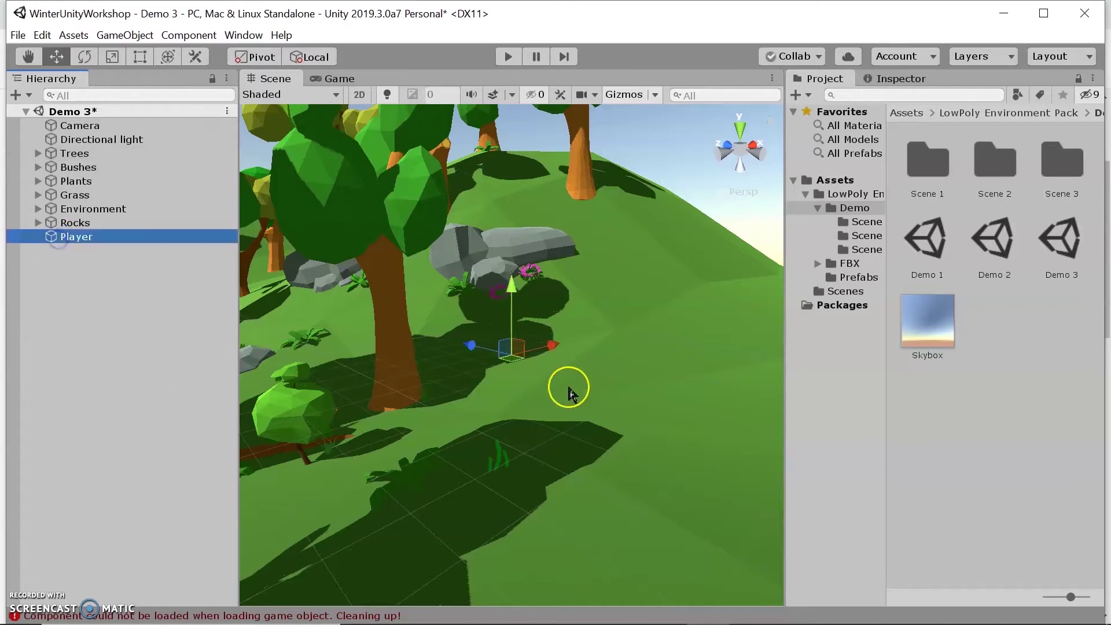
Add a Character Controller physics component to the Player object
click(235, 316)
click(74, 235)
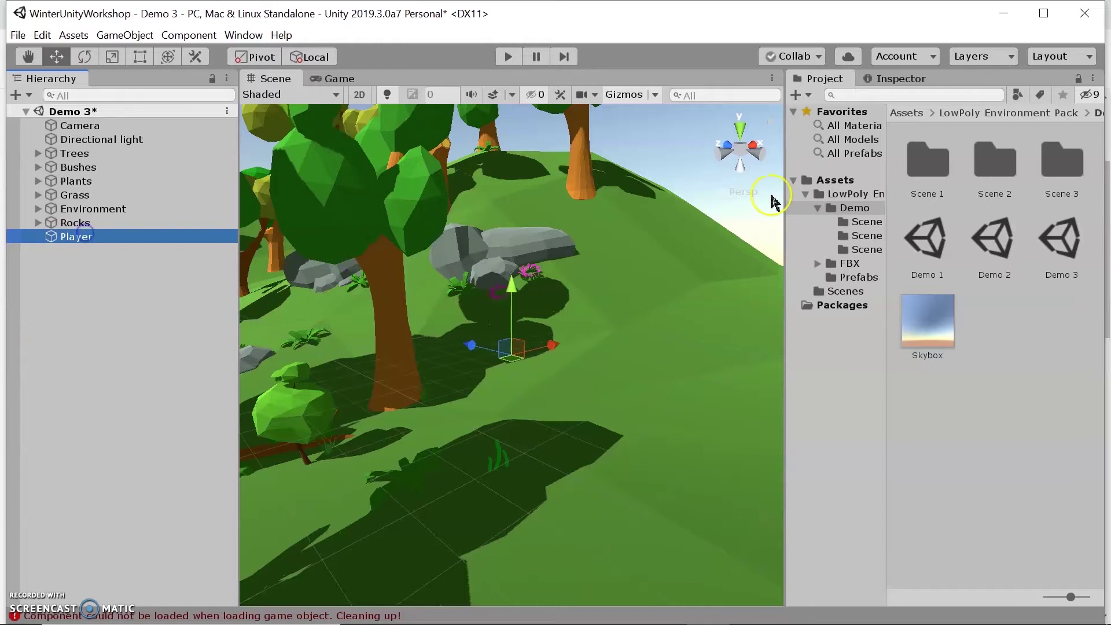
click(901, 79)
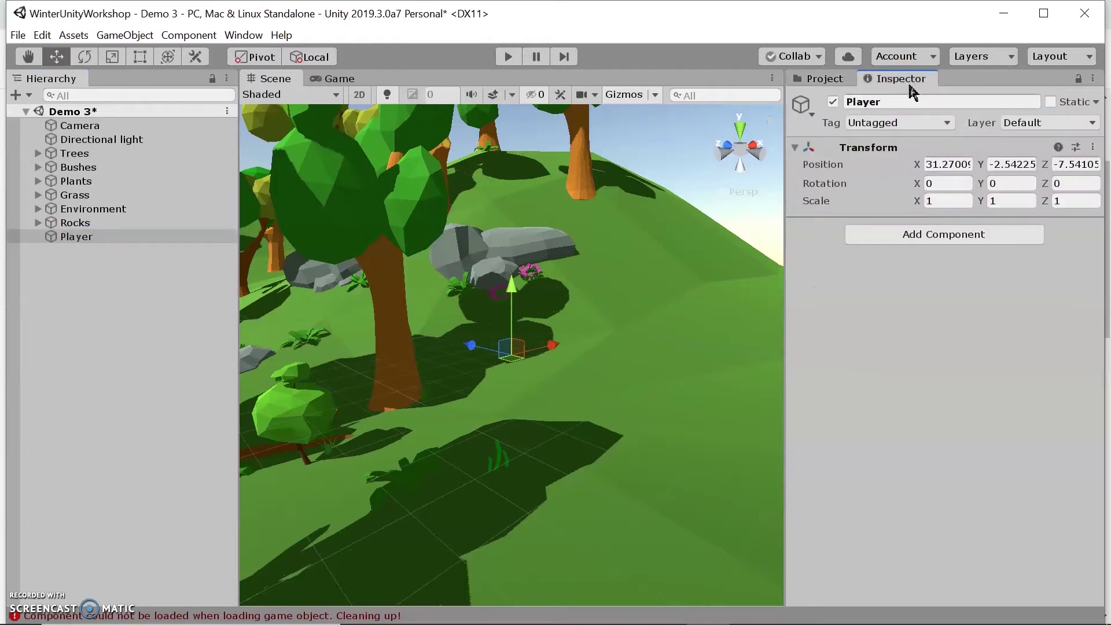
click(894, 237)
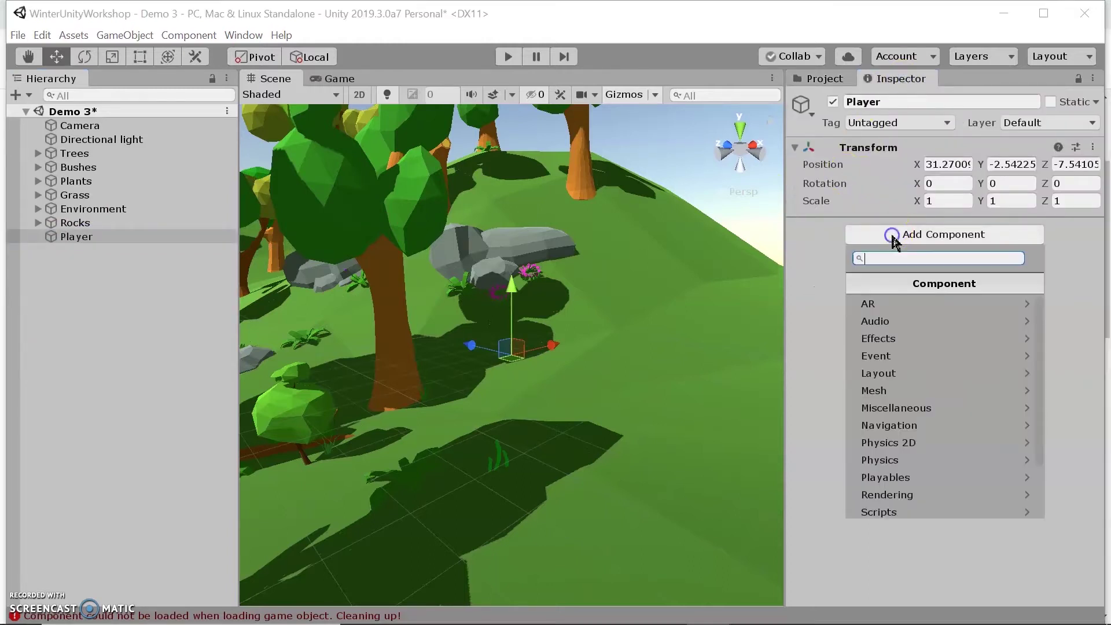
scroll(915, 353, down, 2)
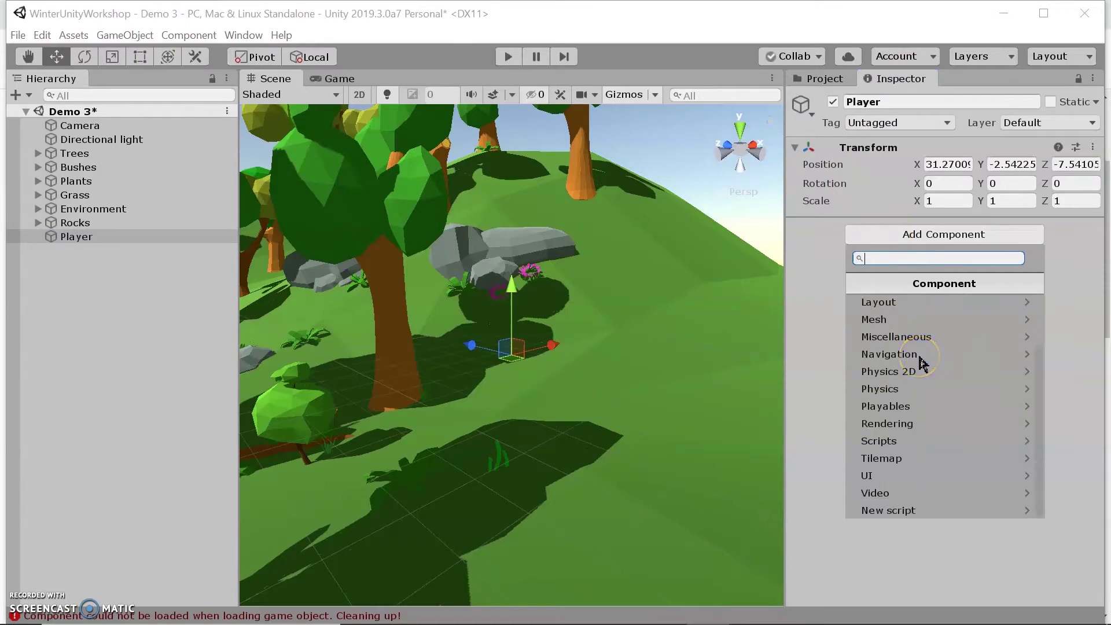
scroll(923, 363, up, 2)
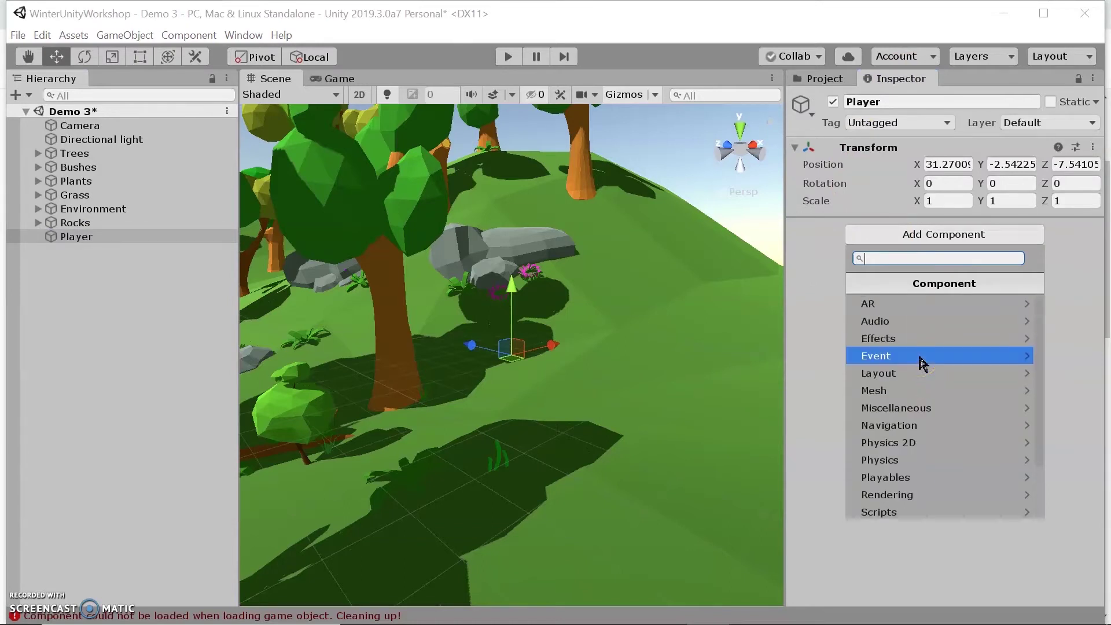
click(880, 460)
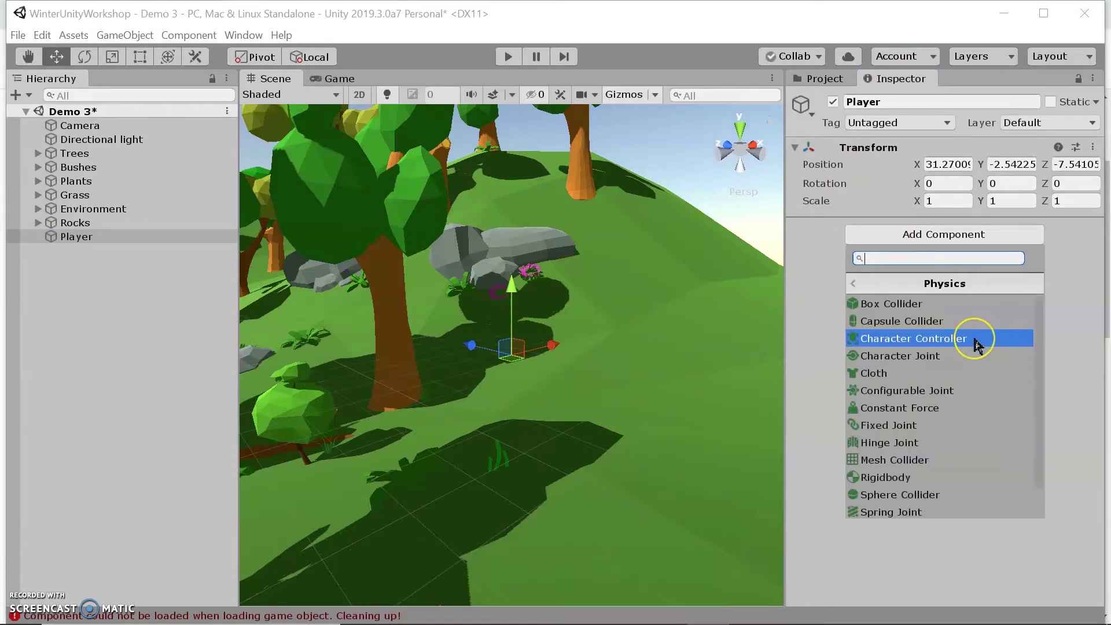
click(979, 342)
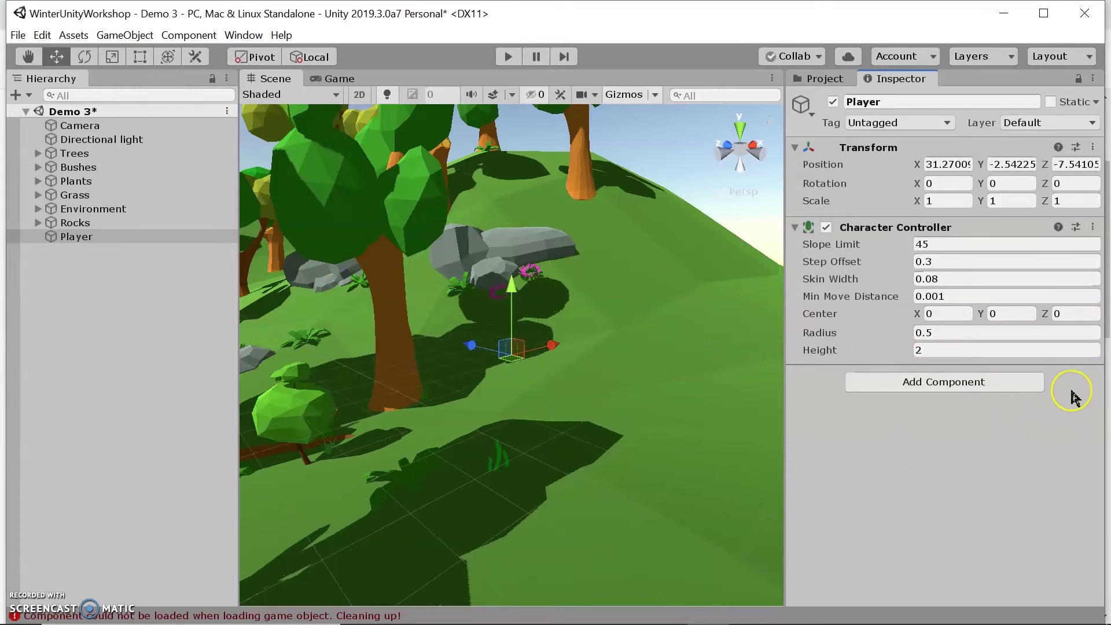
Add a Capsule Collider physics component to the Player object
click(1002, 385)
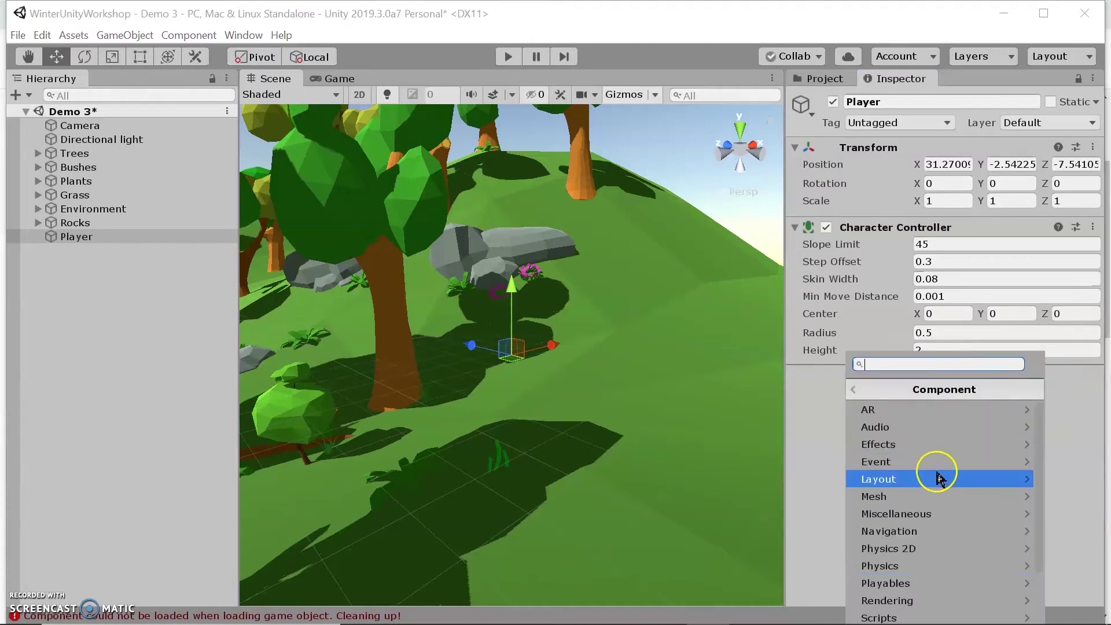
click(926, 566)
click(938, 427)
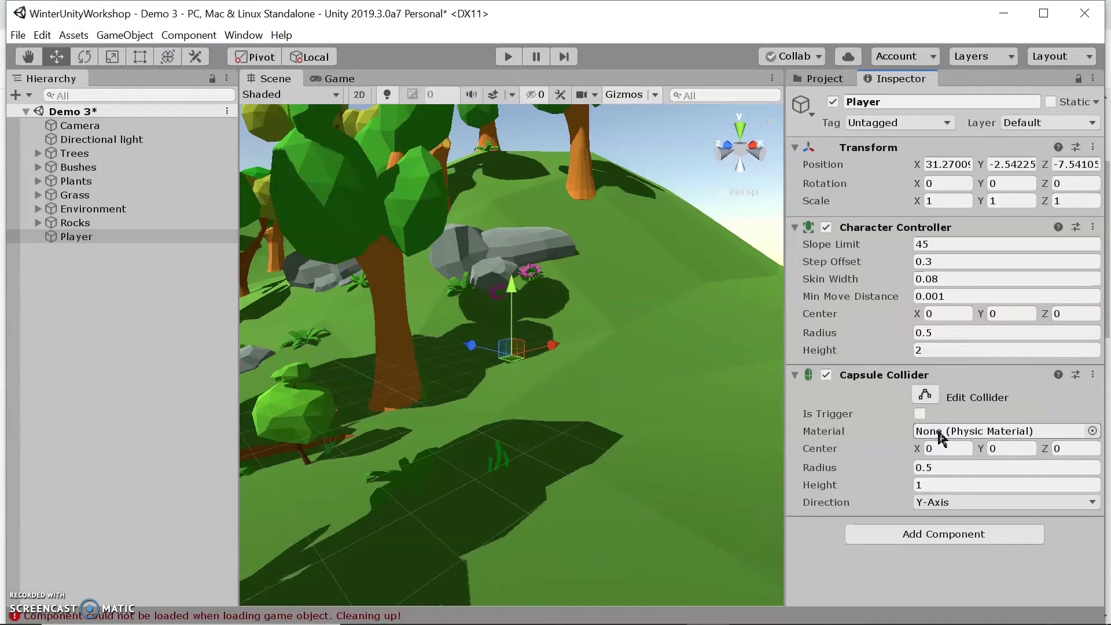
click(921, 433)
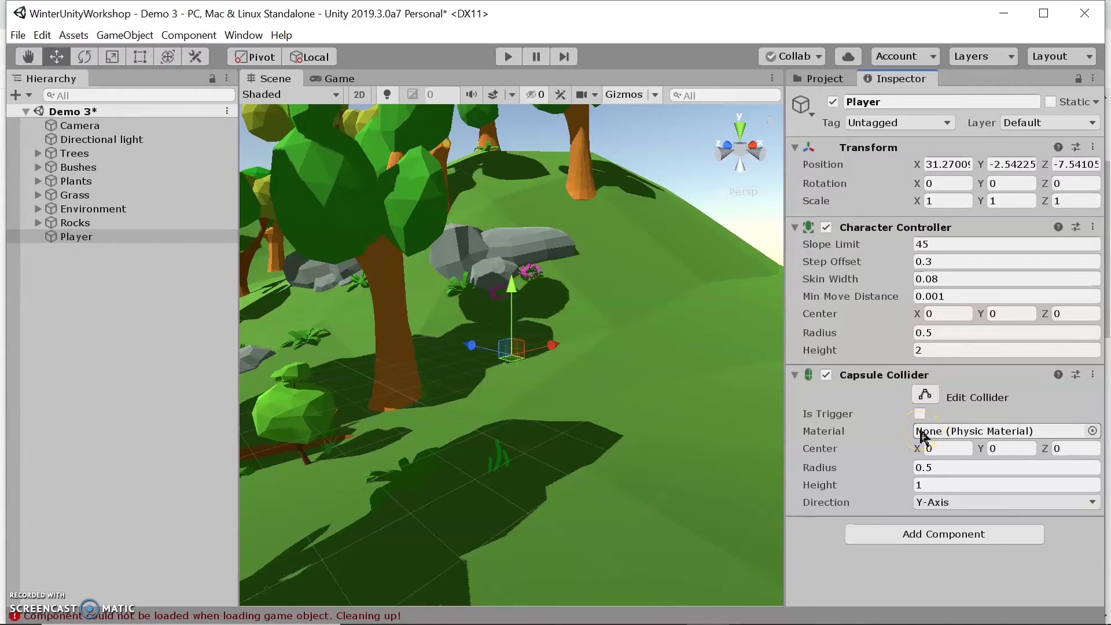
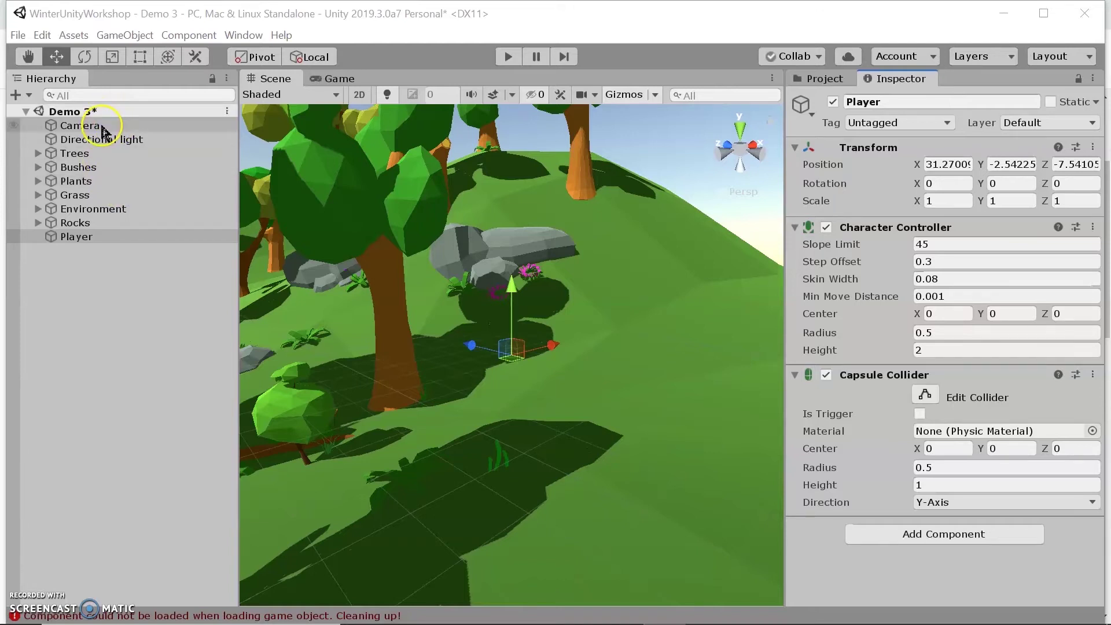
Make the scene's existing Camera a child of Player and review the components attached to it
drag(78, 167, 94, 241)
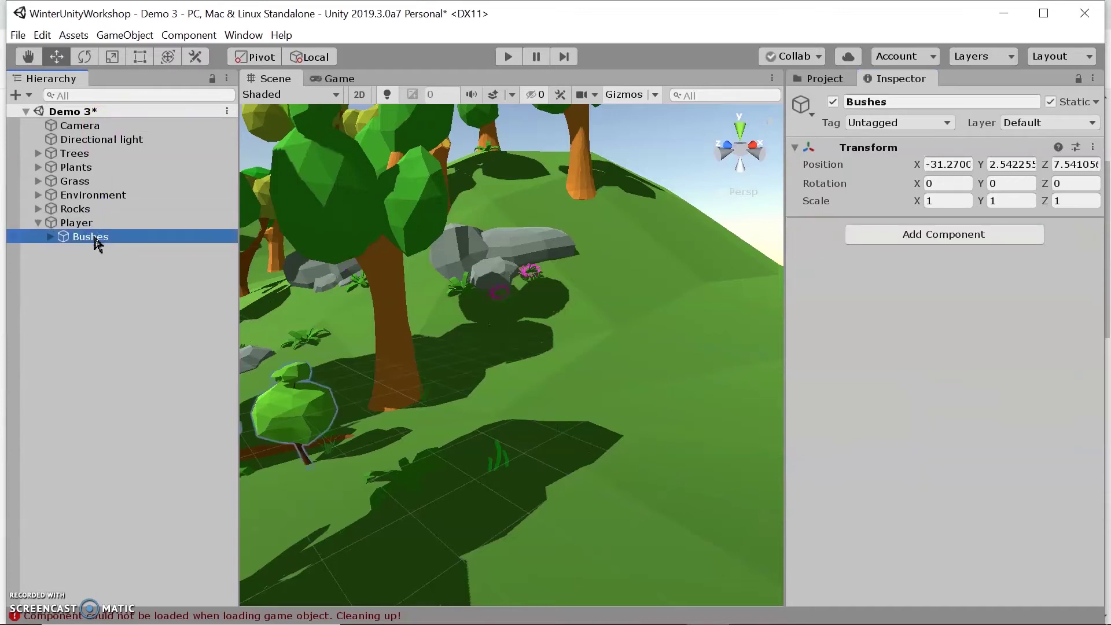
key(ctrl+z)
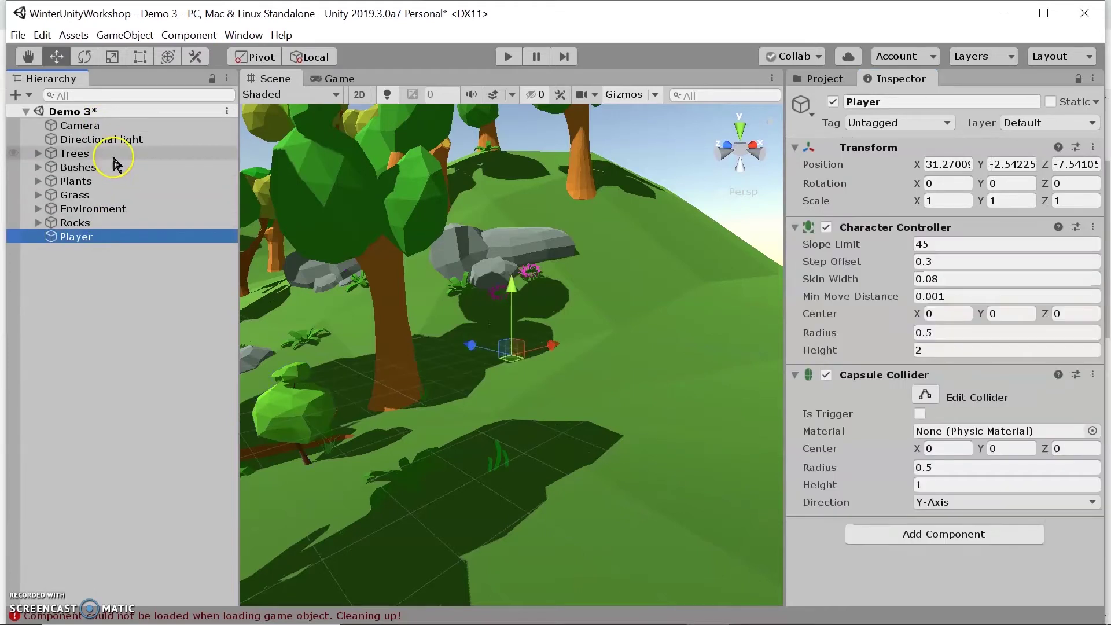
click(112, 126)
drag(112, 127, 104, 238)
scroll(898, 426, down, 10)
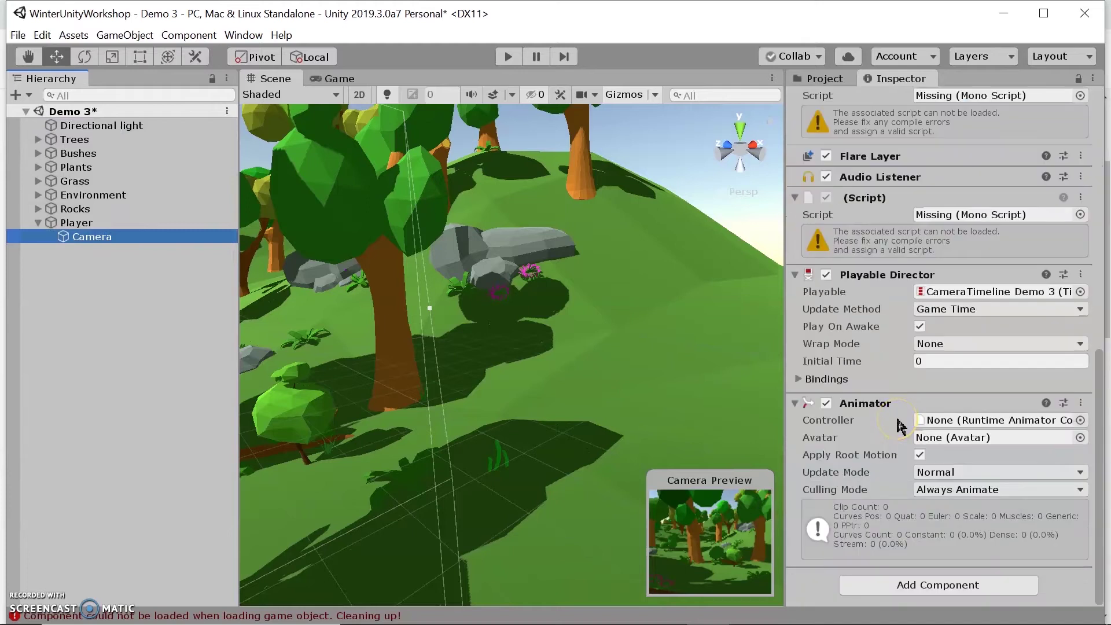
scroll(899, 427, up, 10)
scroll(891, 411, up, 2)
scroll(889, 406, down, 9)
scroll(894, 407, up, 3)
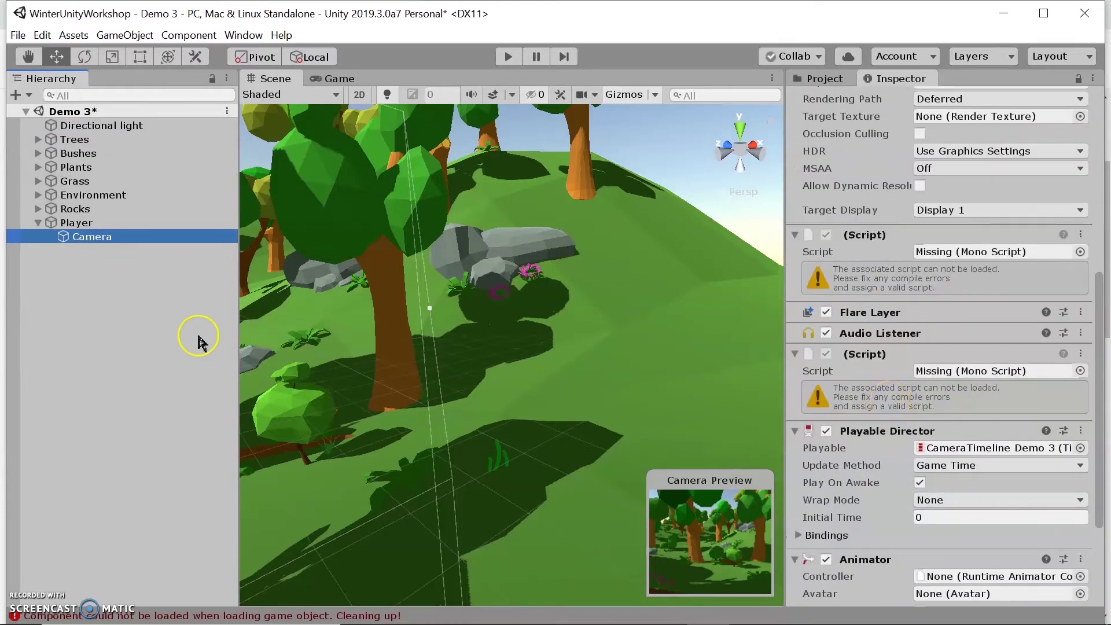
Create a new Camera at the scene's root level and check the old Camera's components under Player
right_click(160, 272)
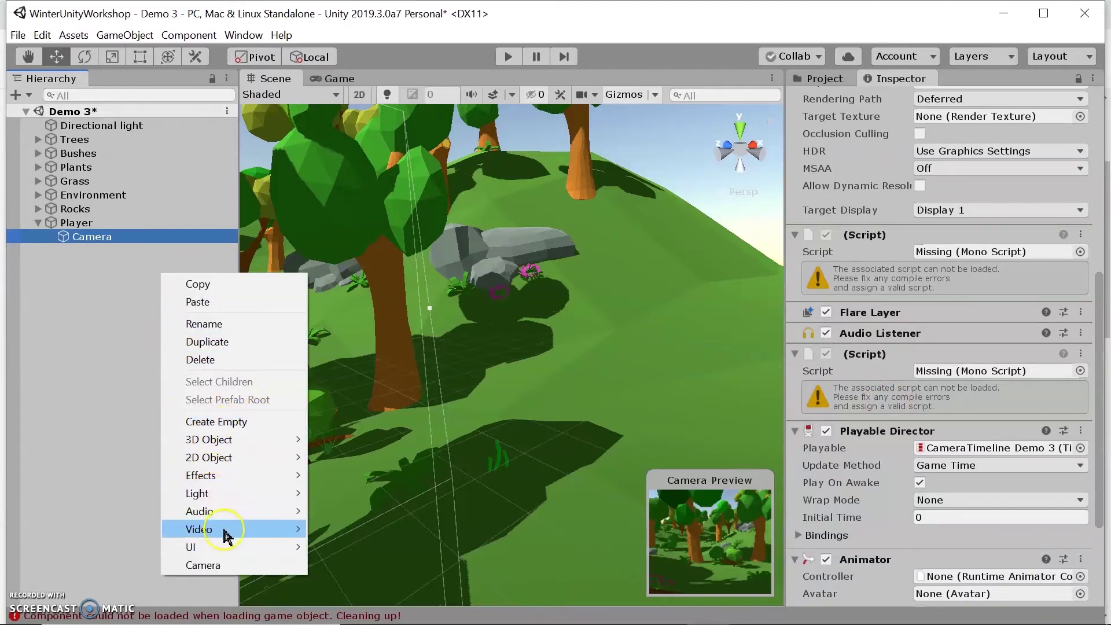
click(217, 566)
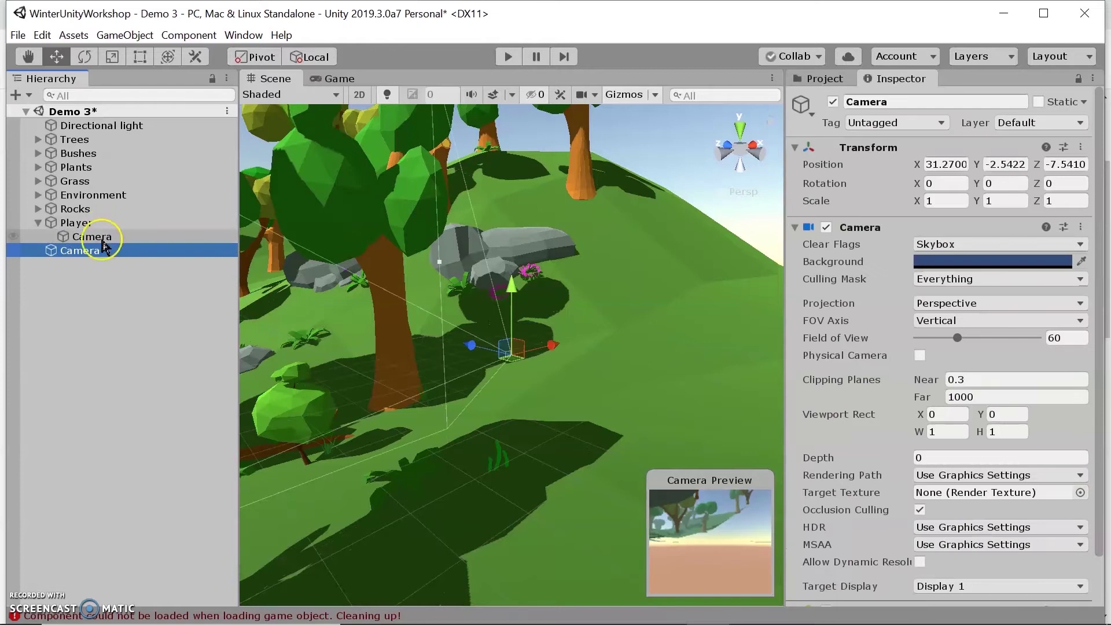
click(103, 239)
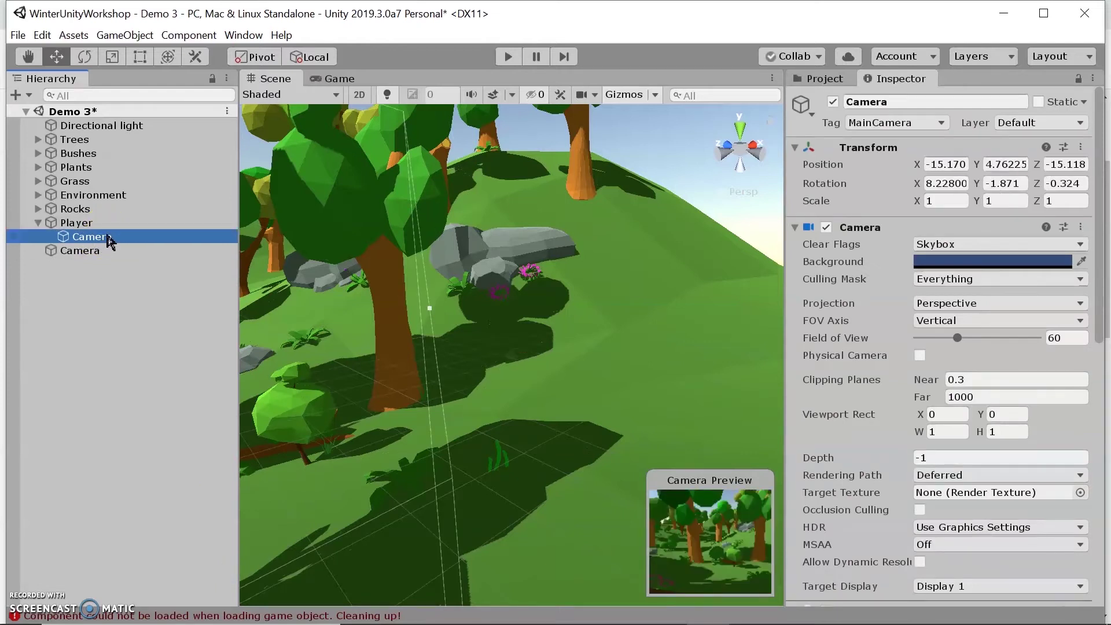
scroll(906, 339, down, 10)
scroll(906, 338, up, 10)
Delete the old Camera under Player and make the new Camera a child of Player in its place
click(102, 239)
right_click(103, 240)
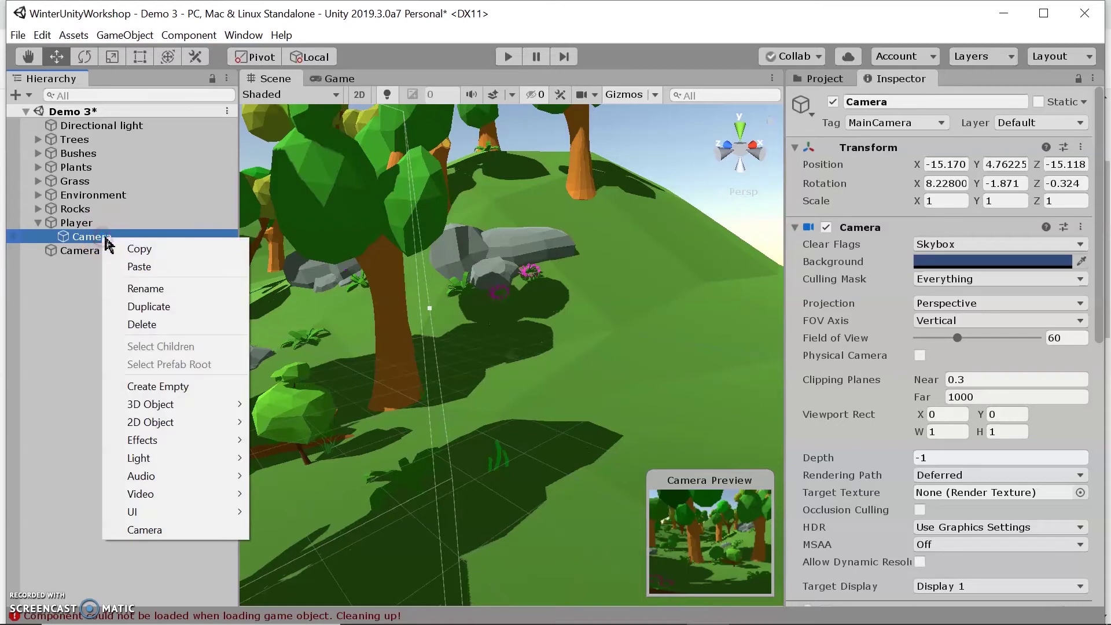
click(143, 325)
drag(87, 237, 91, 225)
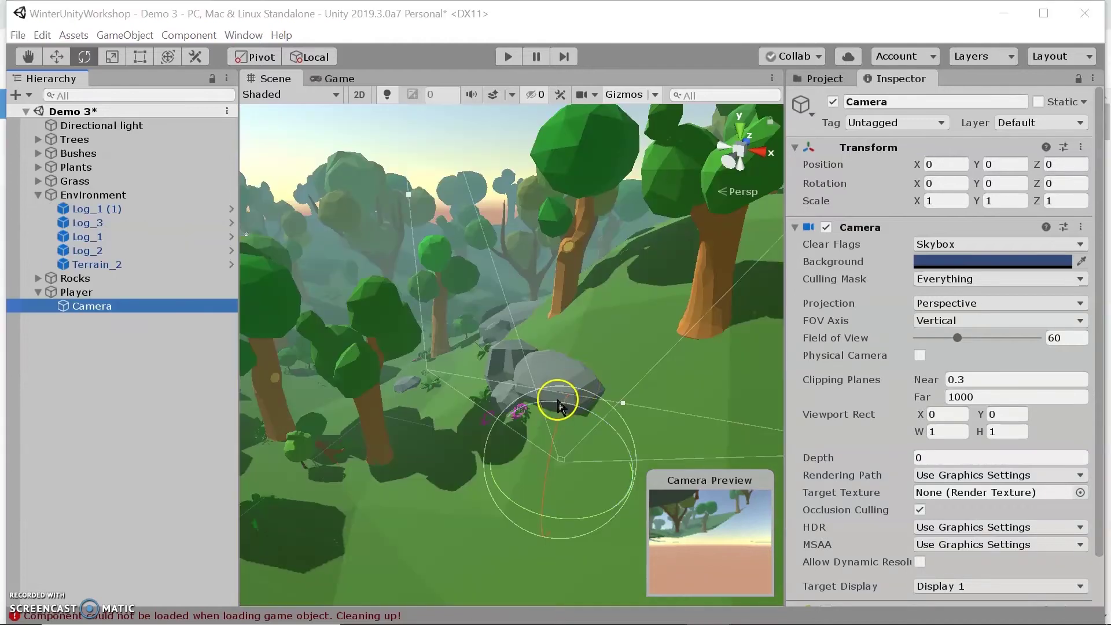
Move the Player object up above the terrain to about Y 6.05
click(157, 292)
key(f)
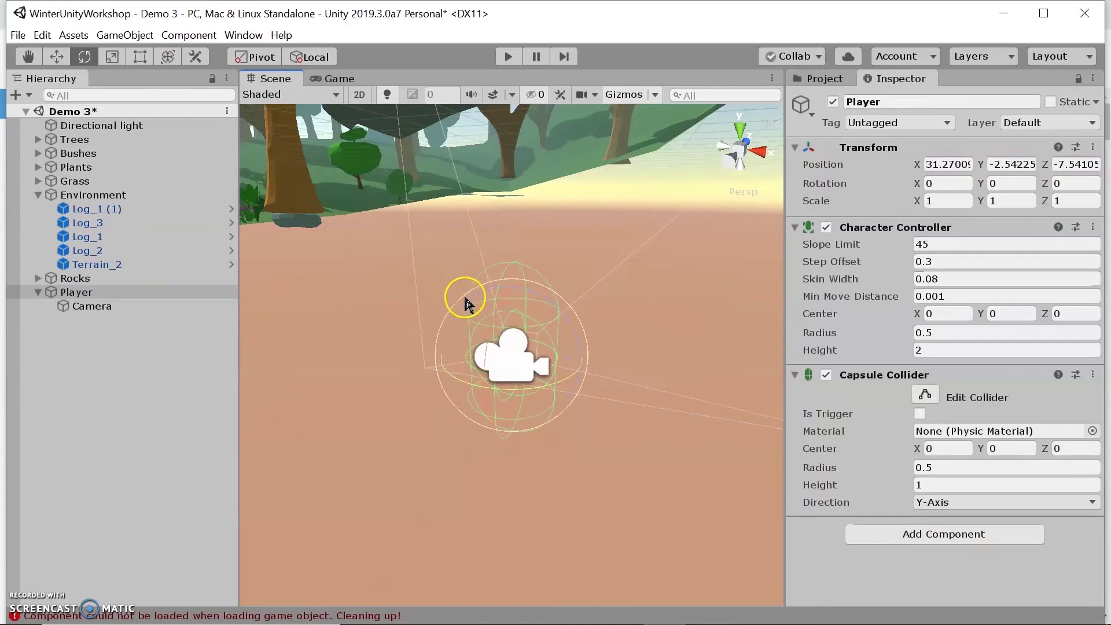
scroll(547, 412, up, 5)
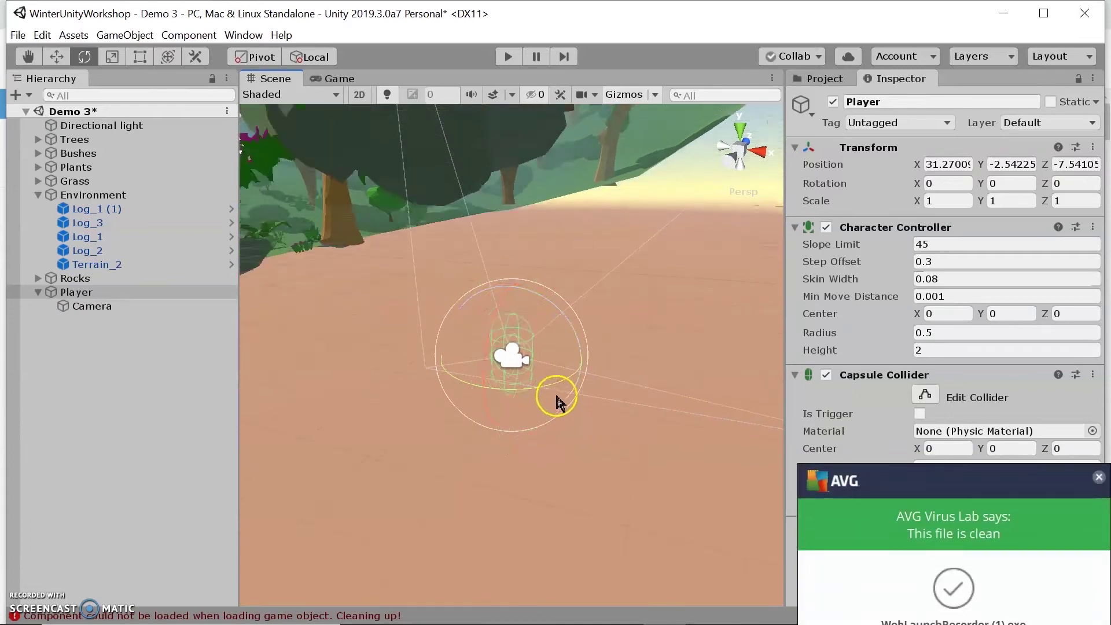
scroll(555, 399, down, 3)
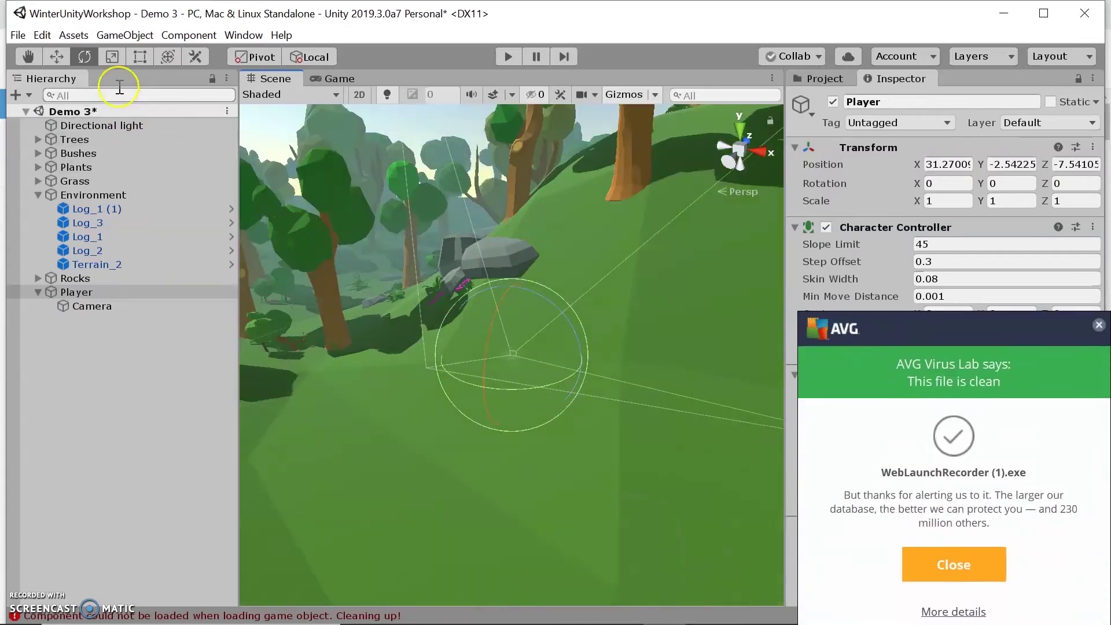
click(58, 57)
drag(513, 289, 526, 173)
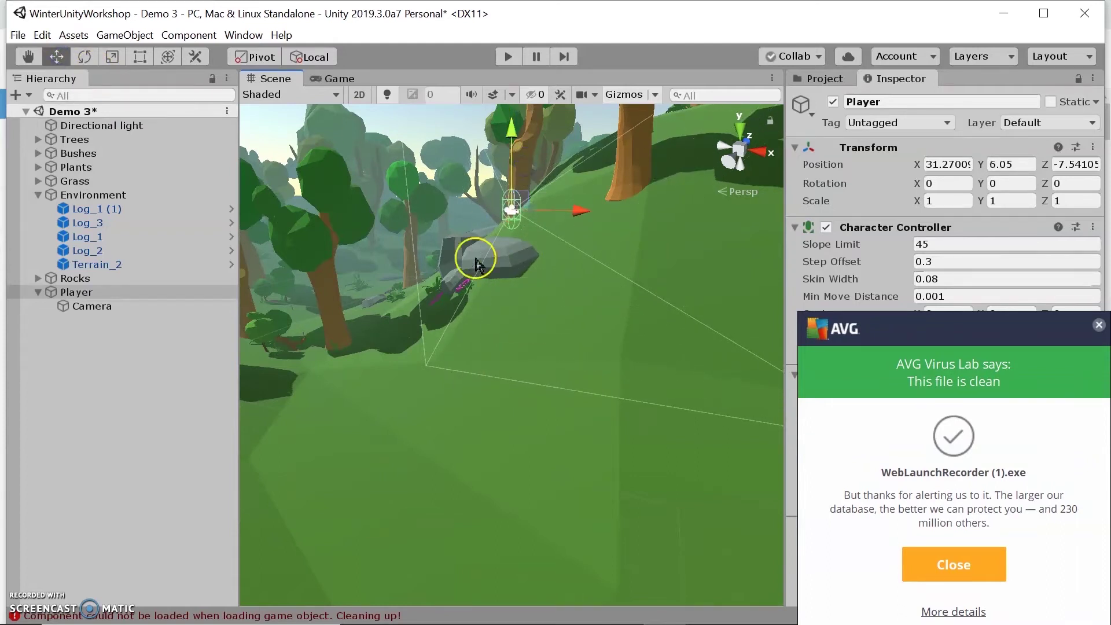
Raise the Player's child Camera to about Y 1.11, near the top of the capsule, and check its placement
click(112, 307)
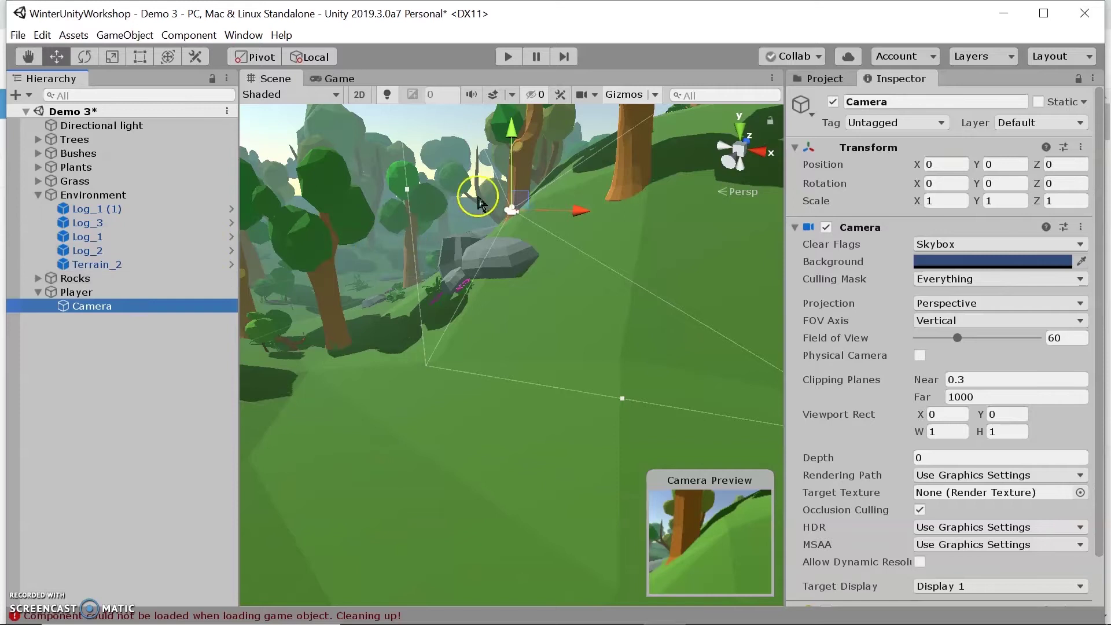
mouse_move(511, 137)
mouse_down()
mouse_move(519, 113)
mouse_move(527, 168)
mouse_move(533, 86)
mouse_move(530, 133)
mouse_up()
click(145, 291)
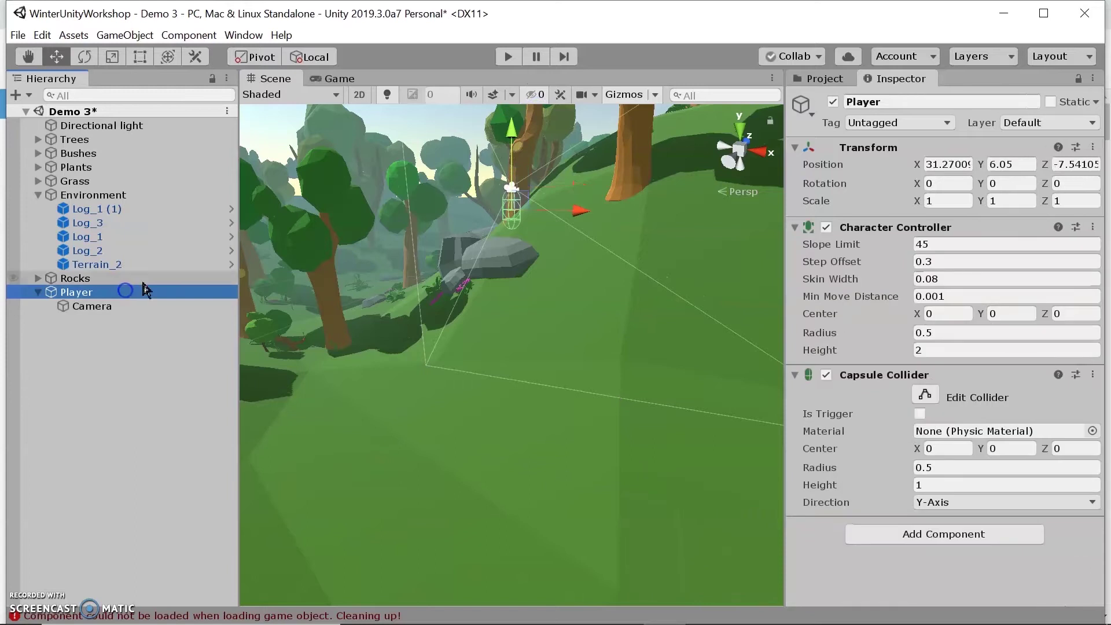
scroll(484, 247, up, 6)
right_drag(520, 253, 548, 263)
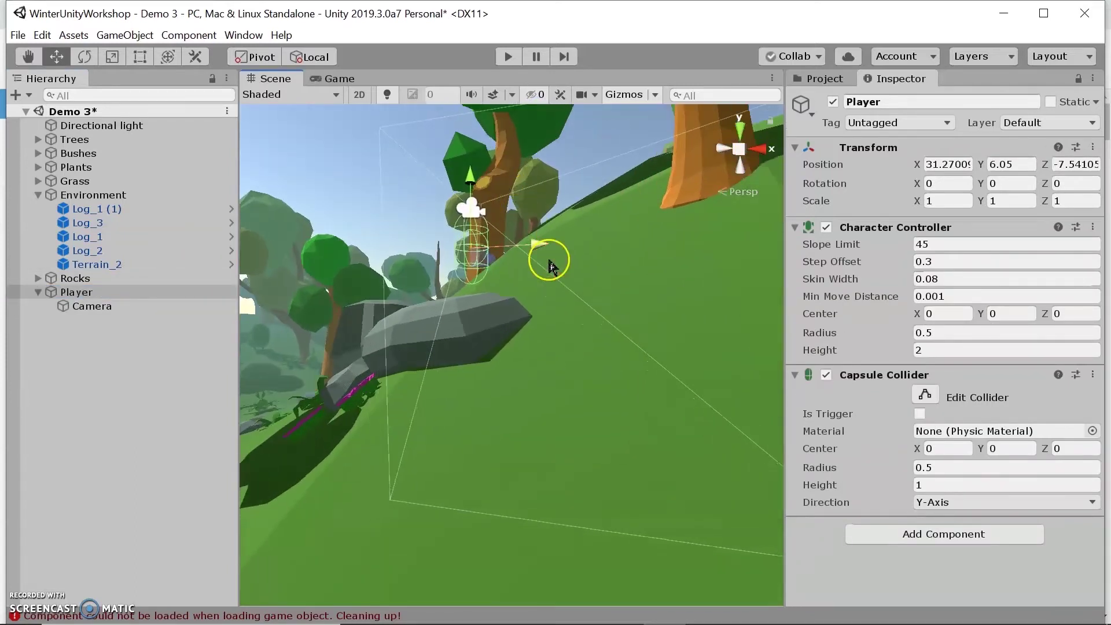
Lower the Player's child Camera slightly to about Y 0.91
click(128, 308)
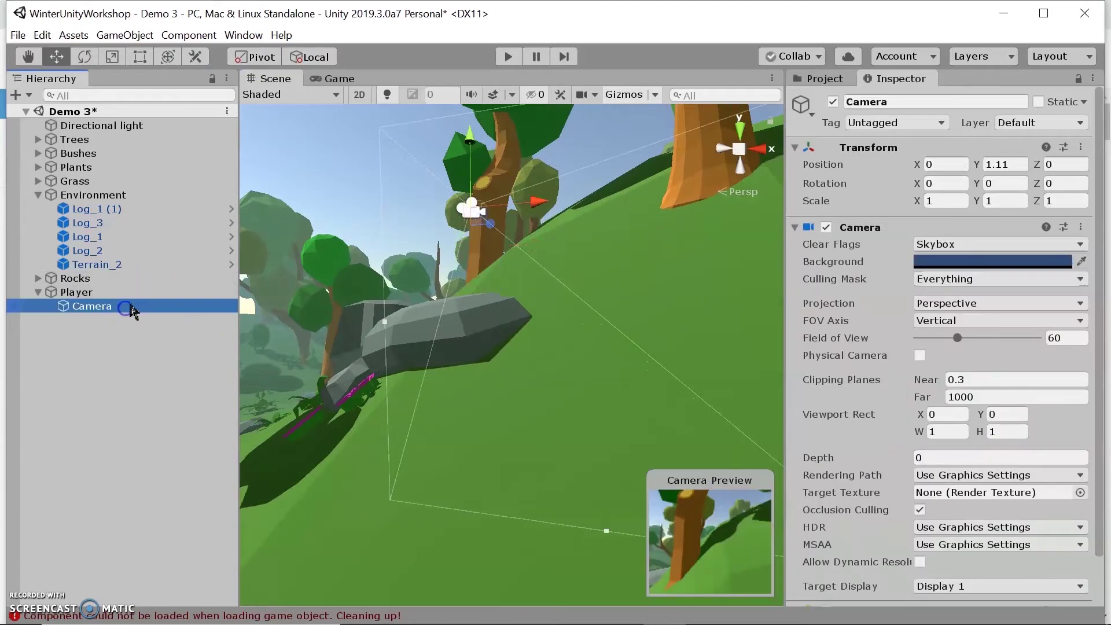
click(129, 292)
alt+drag(613, 246, 111, 303)
click(112, 305)
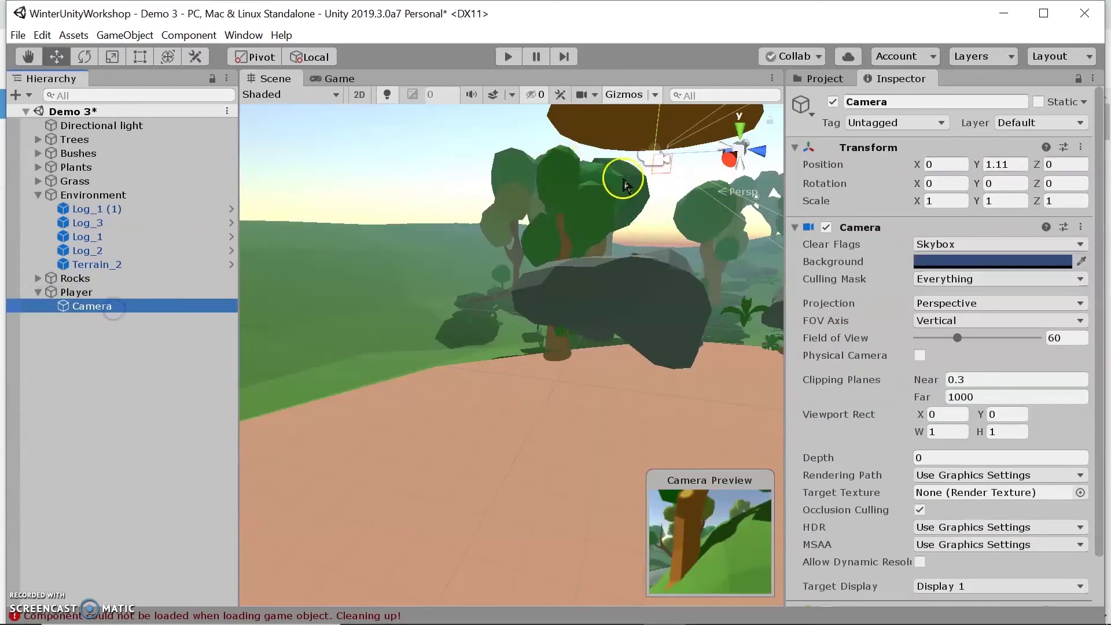
drag(657, 122, 690, 233)
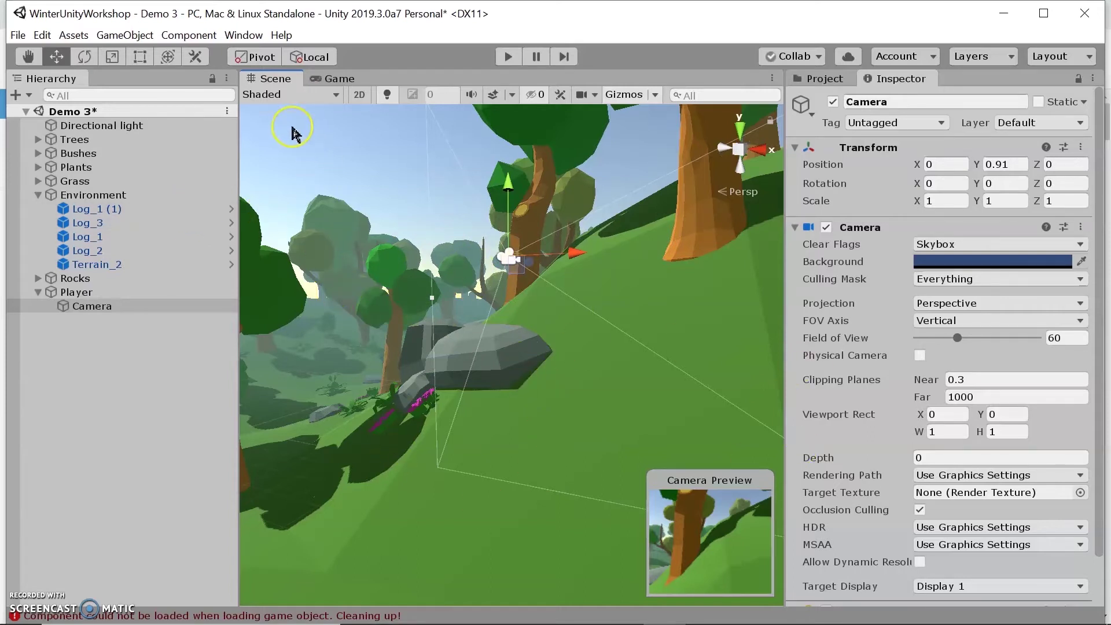
Rotate the Player's child Camera about its Y axis to roughly -40 degrees and save the scene
click(85, 65)
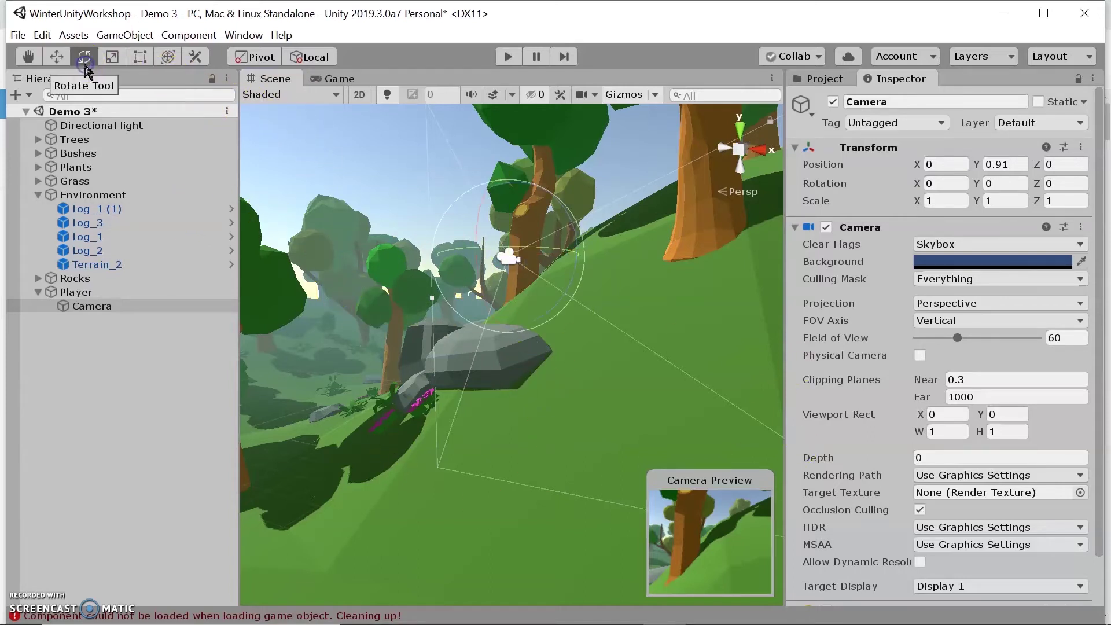
drag(541, 255, 638, 238)
alt+drag(692, 324, 581, 289)
click(571, 290)
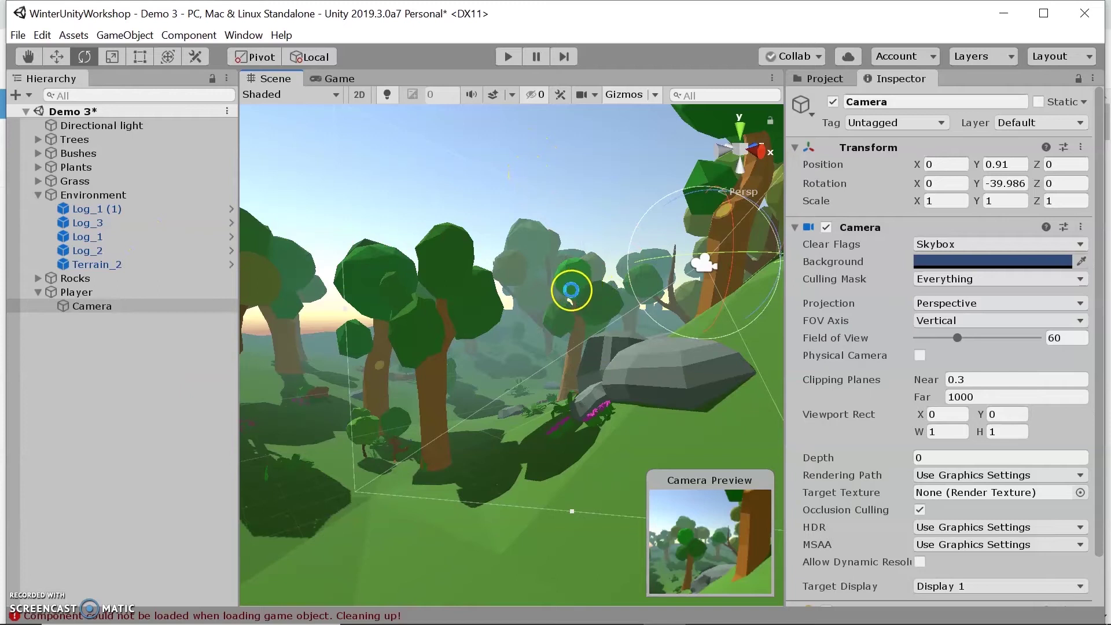
key(ctrl+s)
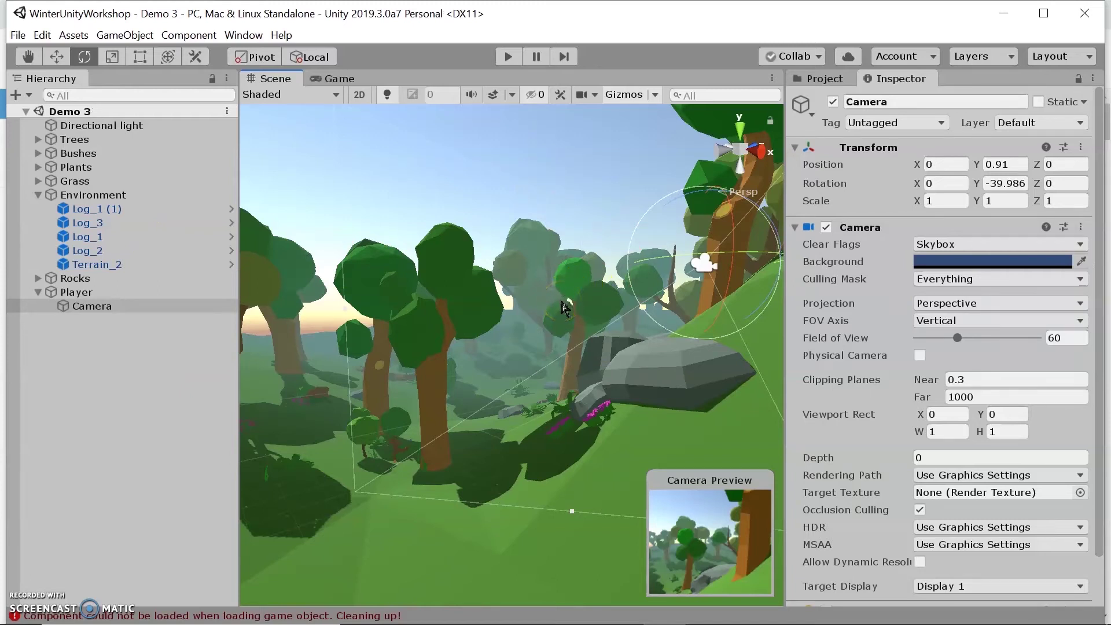
Select the Player, run the scene in play mode to check the camera's view, and stop it
click(17, 602)
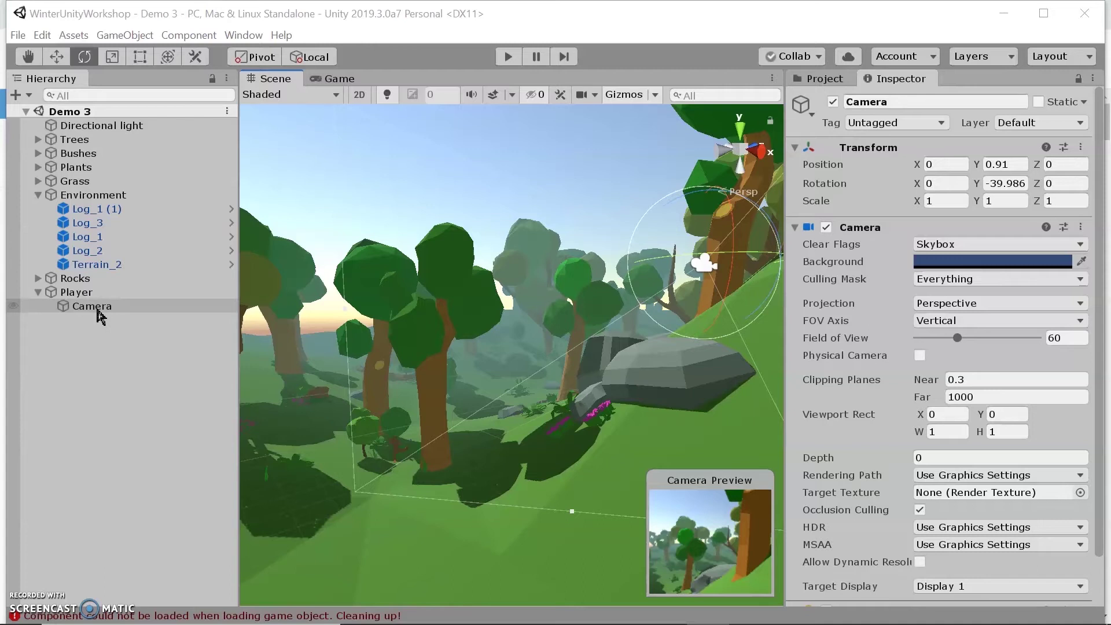
click(77, 291)
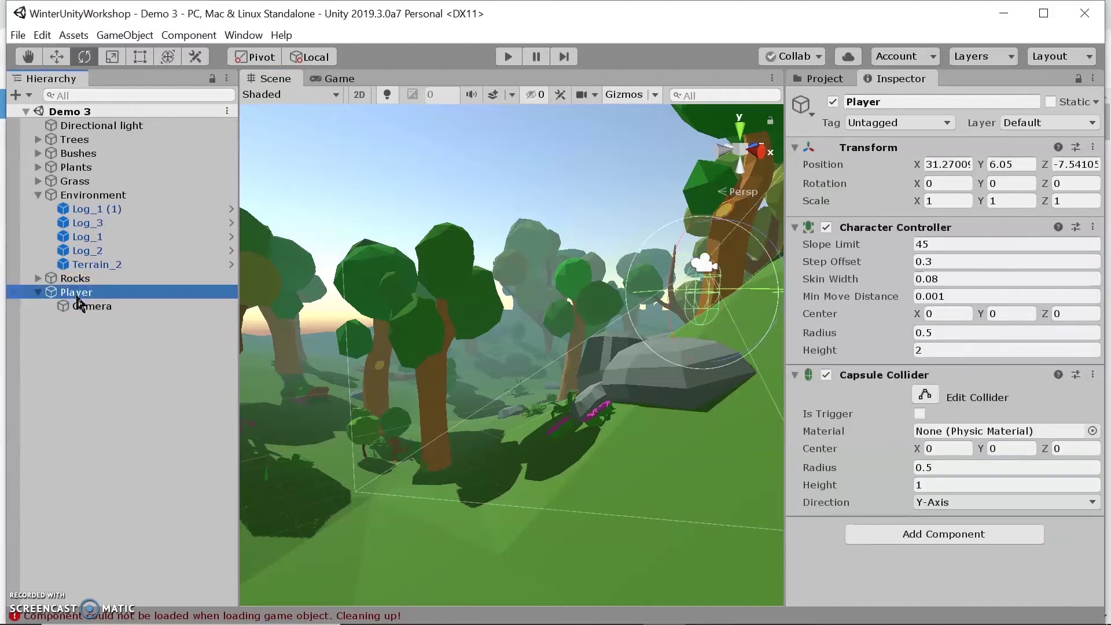
click(508, 58)
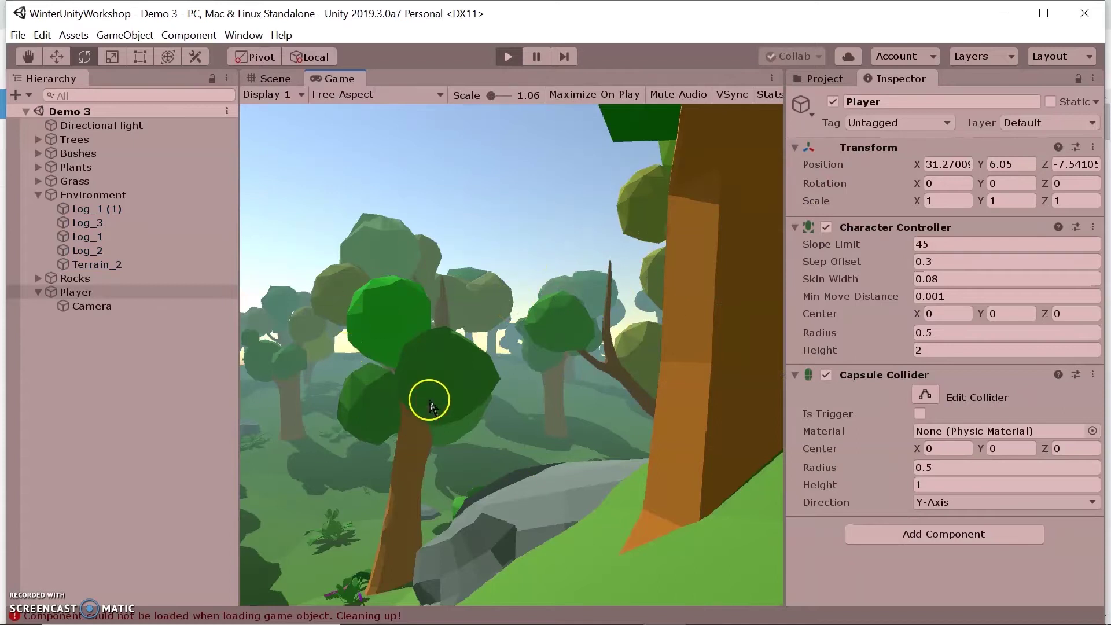
click(508, 58)
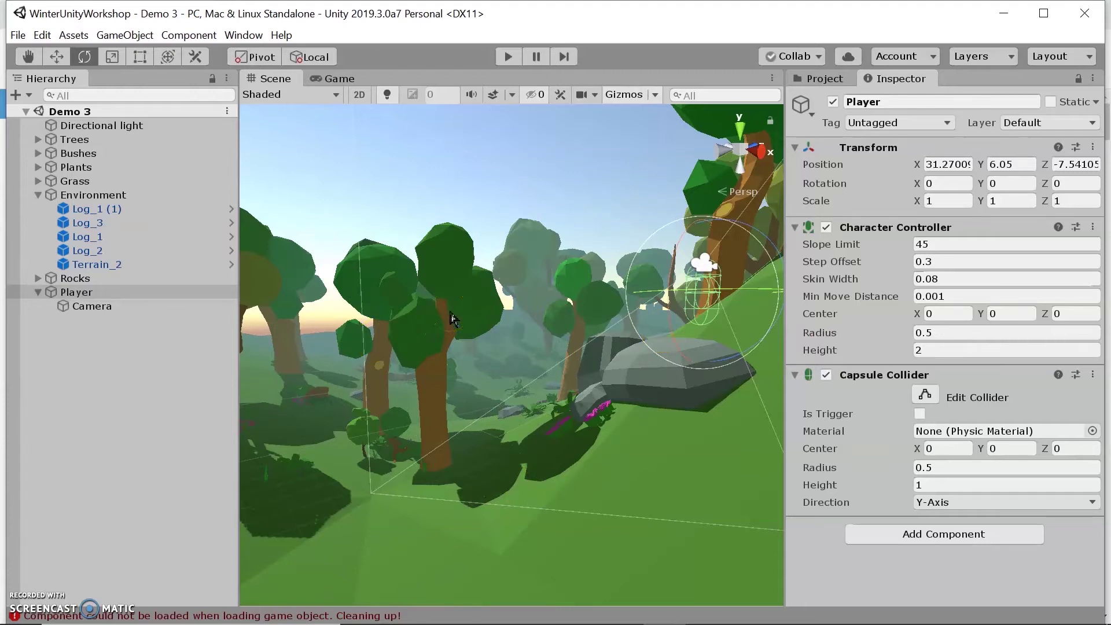
Create a new script component named LookAround on the Player's child Camera
click(145, 308)
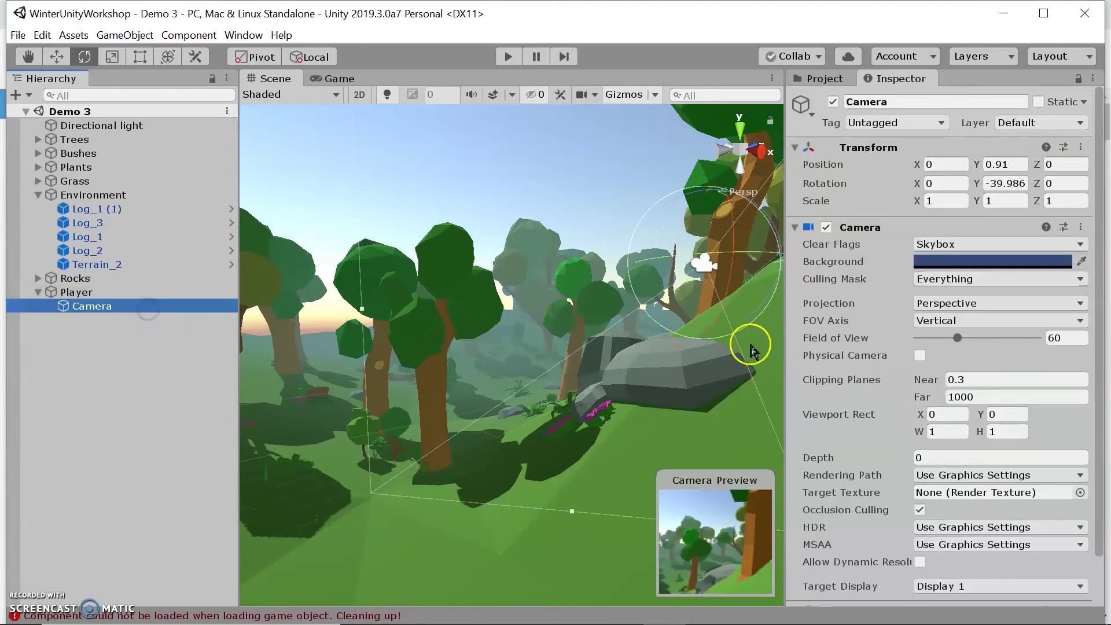
scroll(985, 443, down, 3)
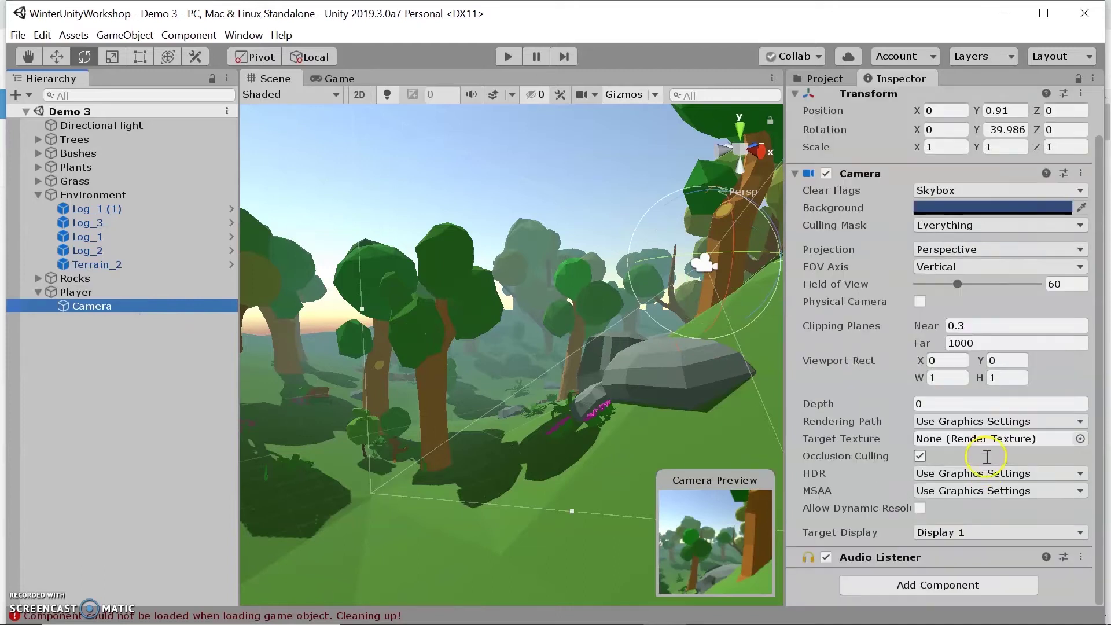
click(924, 595)
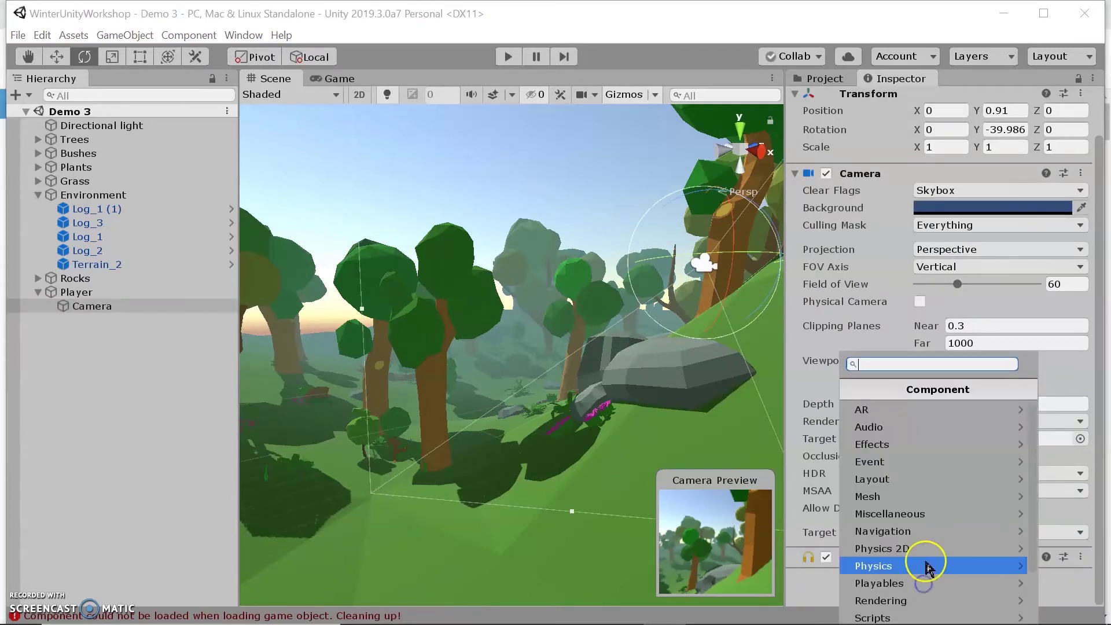
scroll(925, 565, down, 3)
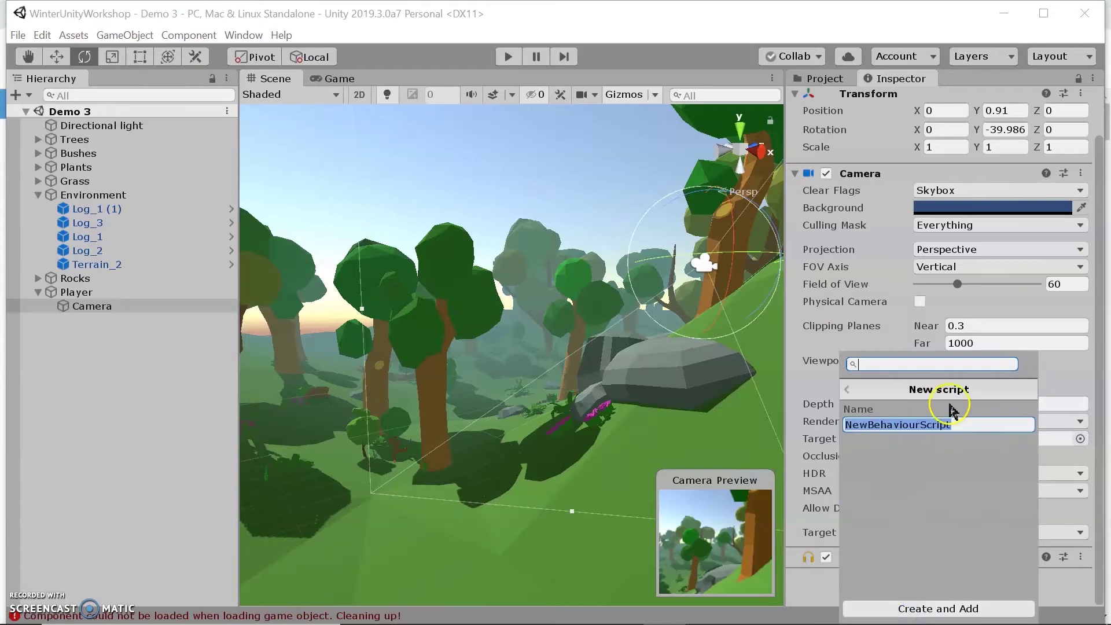
key(BackSpace)
text(L)
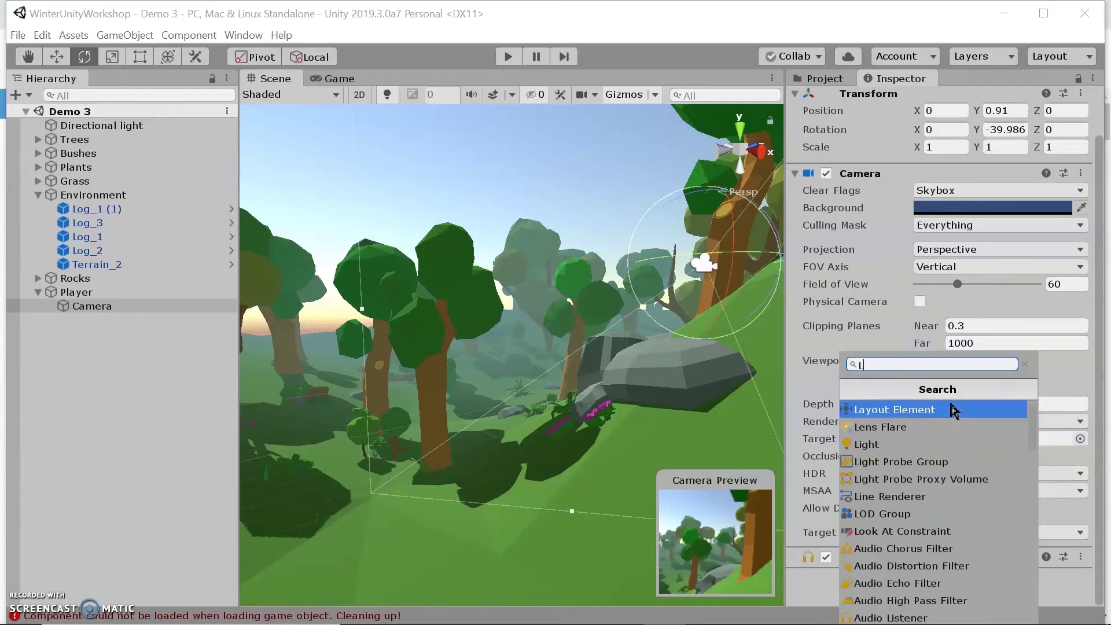
key(BackSpace)
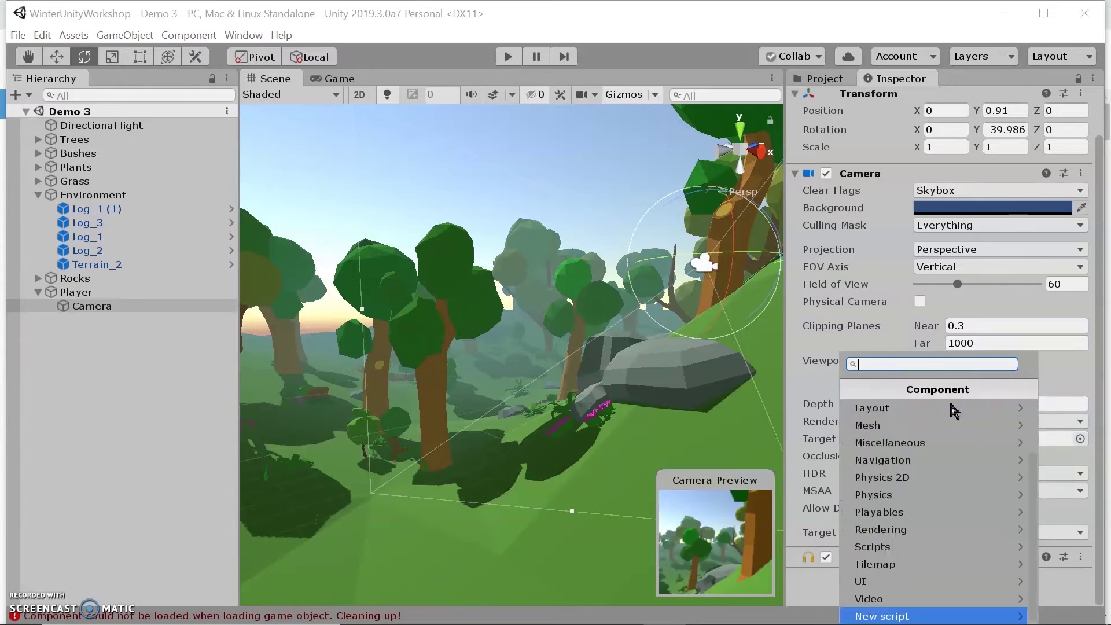
click(1000, 615)
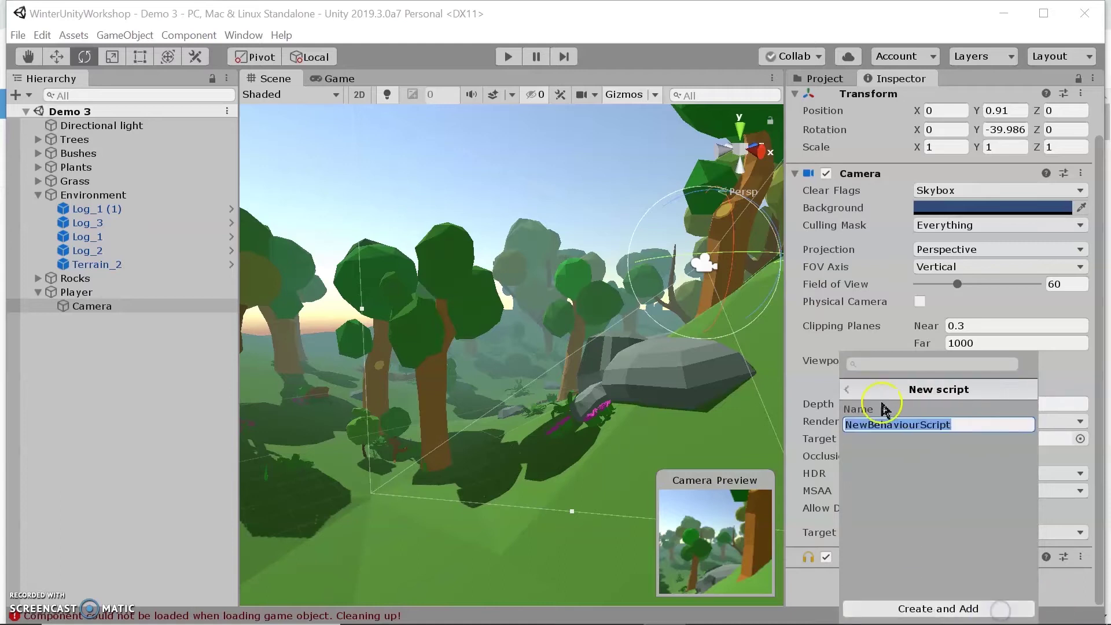
click(964, 420)
key(ctrl+a)
text(LookA)
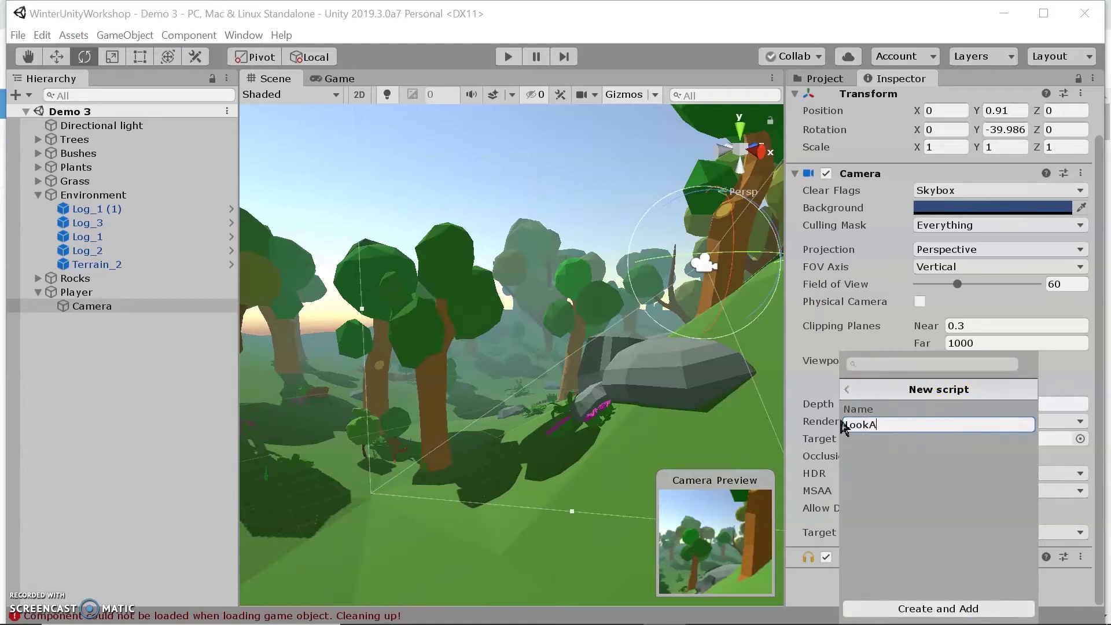
text(round)
click(913, 615)
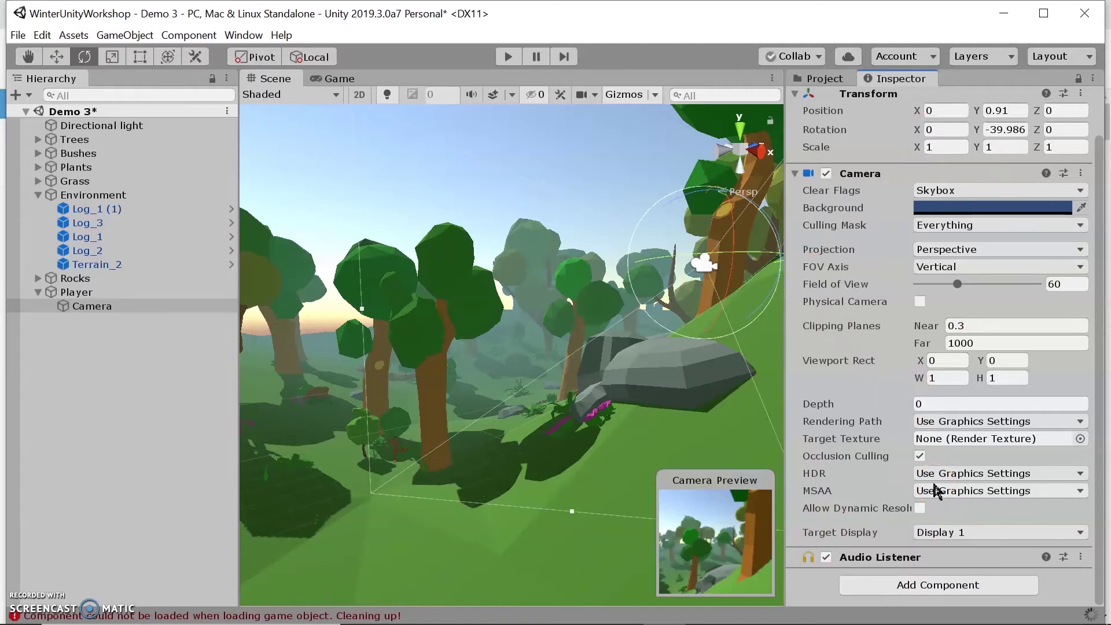
Open the Look Around script component for editing in Visual Studio and enlarge the editor window
click(1080, 538)
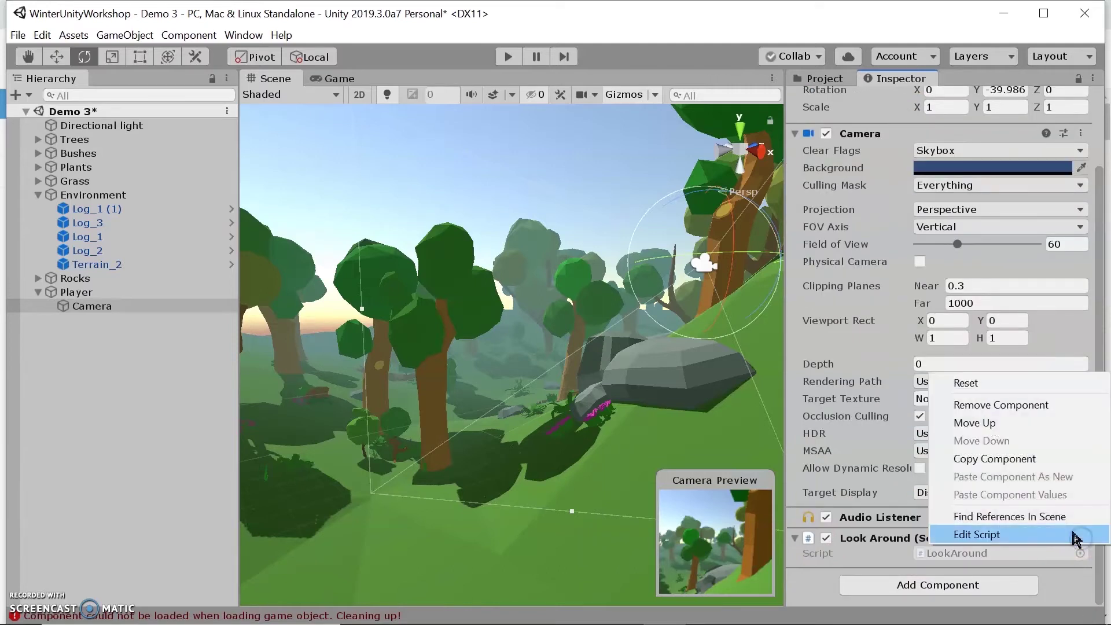
click(1047, 537)
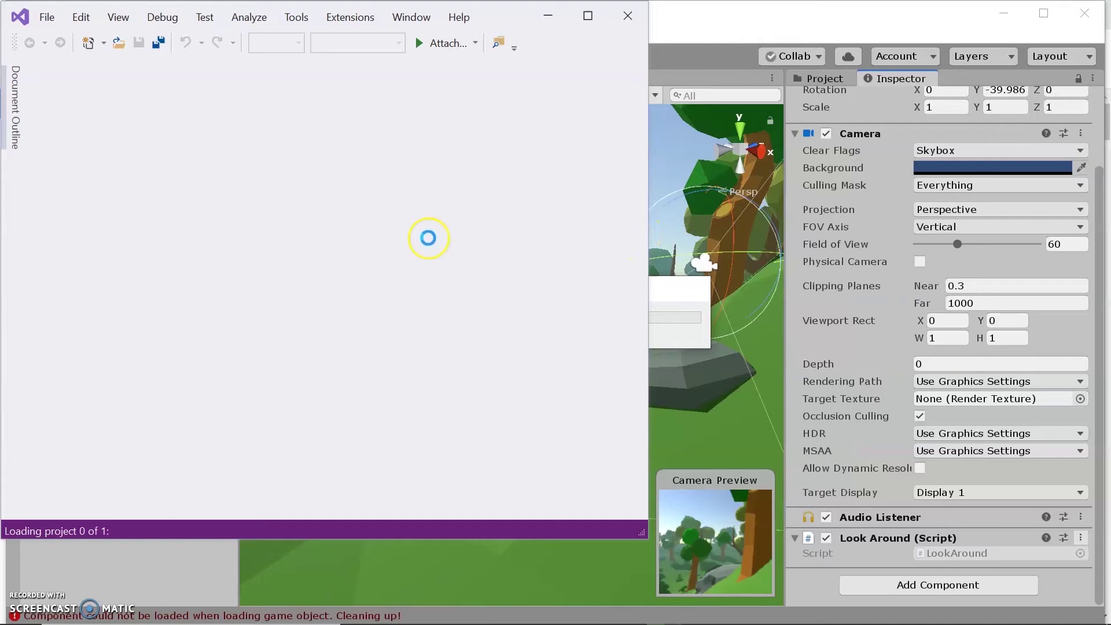
key(alt+Tab)
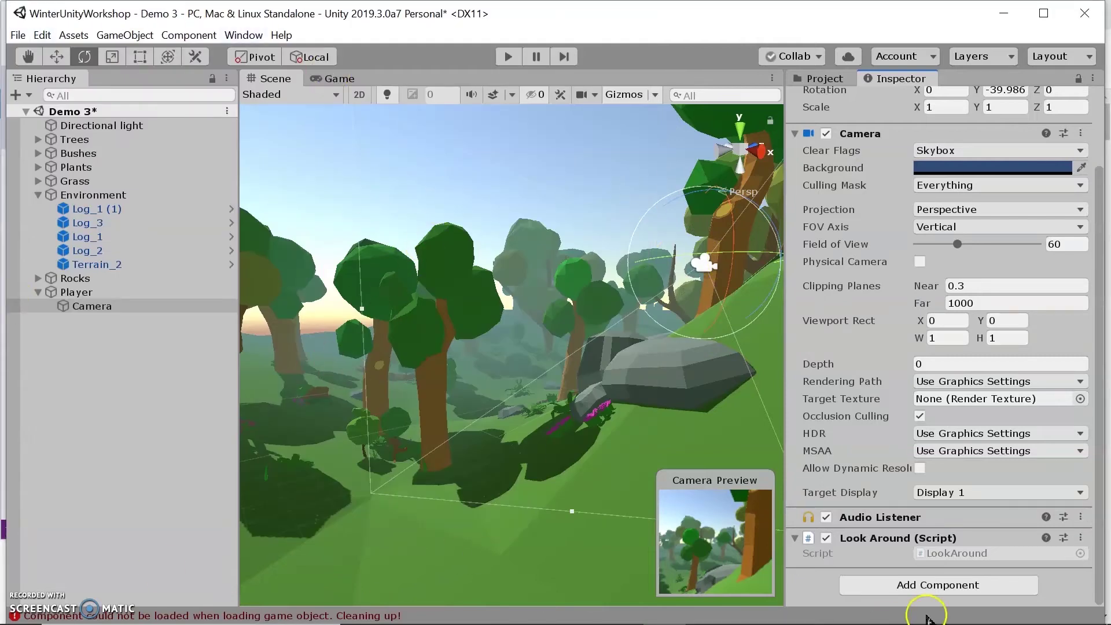
click(749, 615)
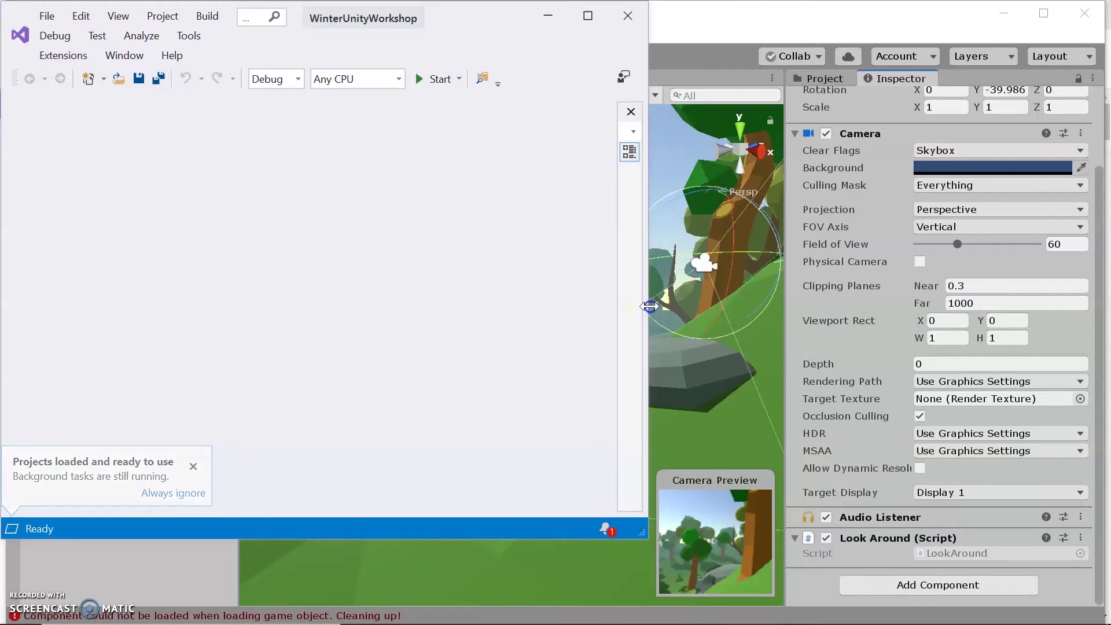
drag(650, 300, 730, 300)
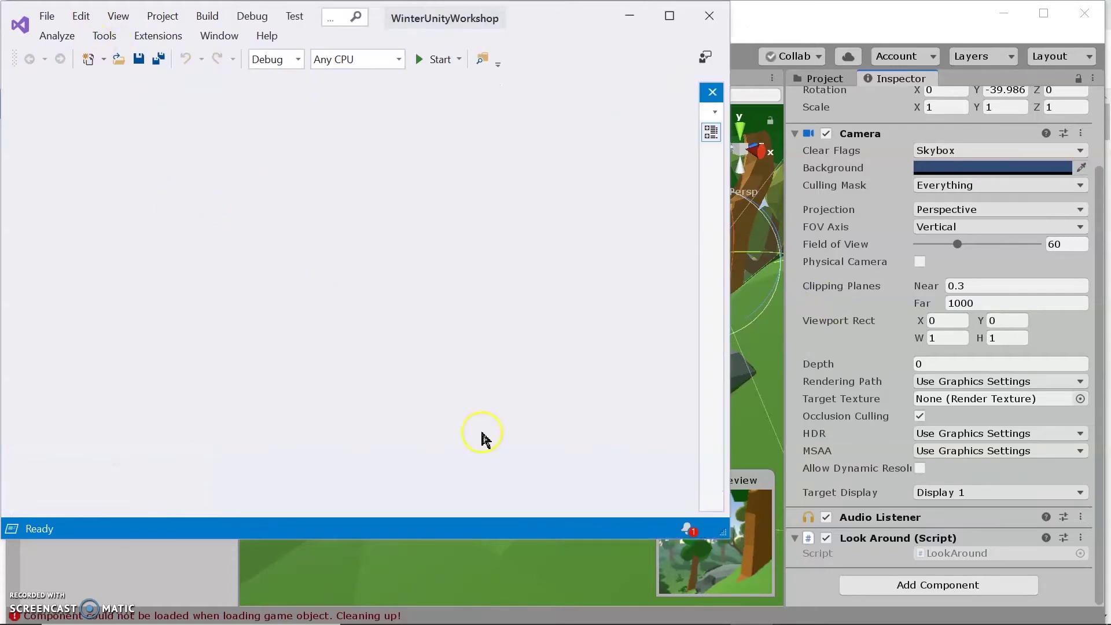
drag(731, 536, 921, 603)
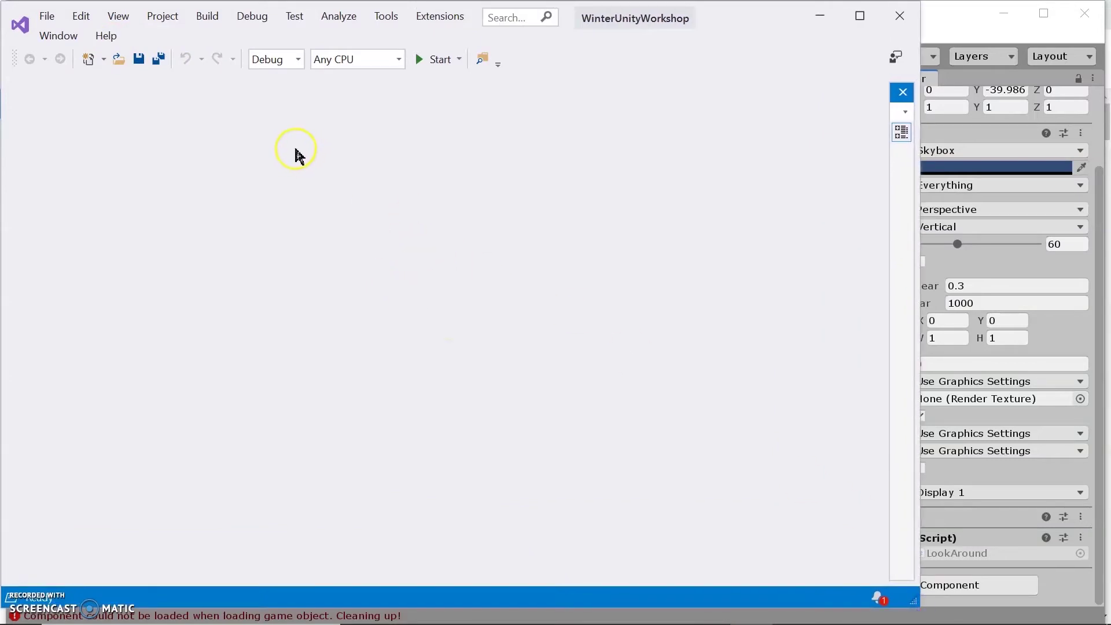
Open LookAround.cs from the Assets folder of the WinterUnityWorkshop project
click(49, 16)
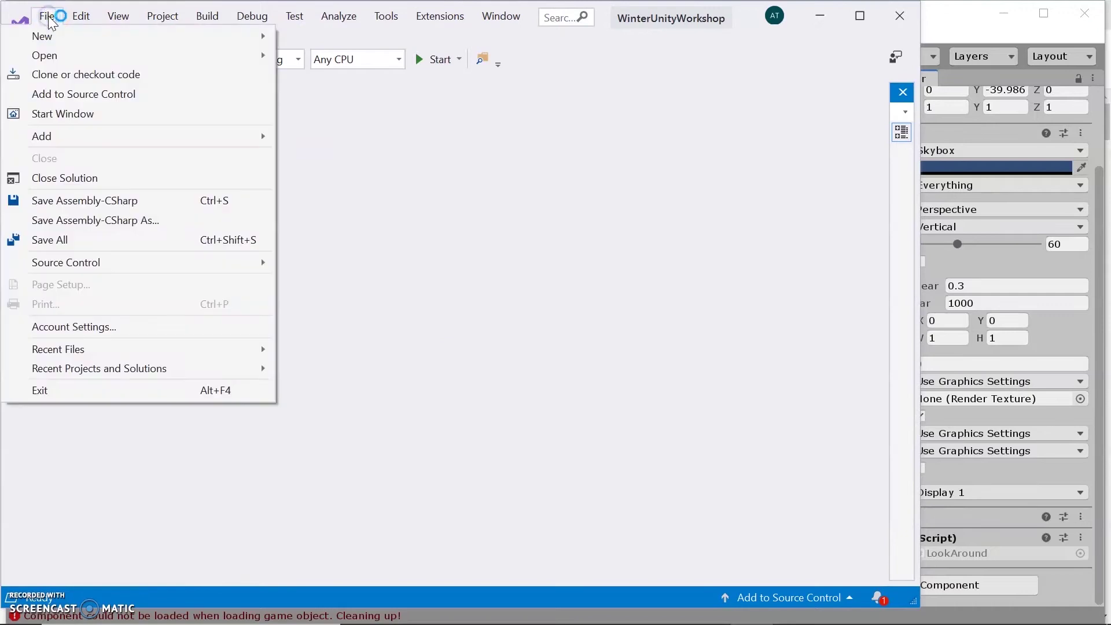
click(230, 58)
click(343, 101)
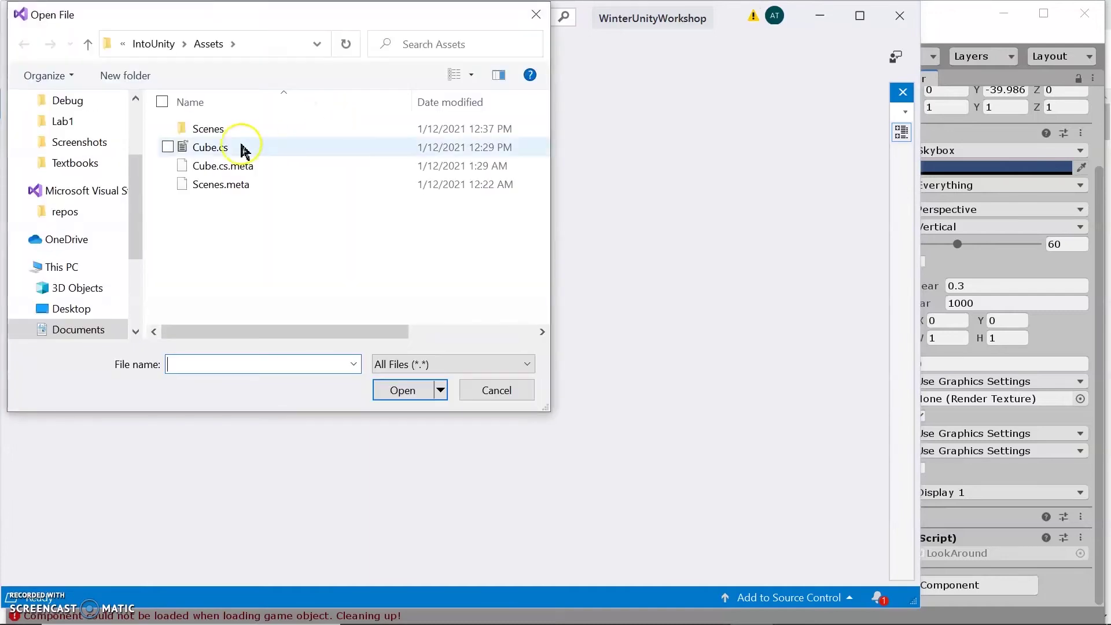
click(160, 50)
click(160, 50)
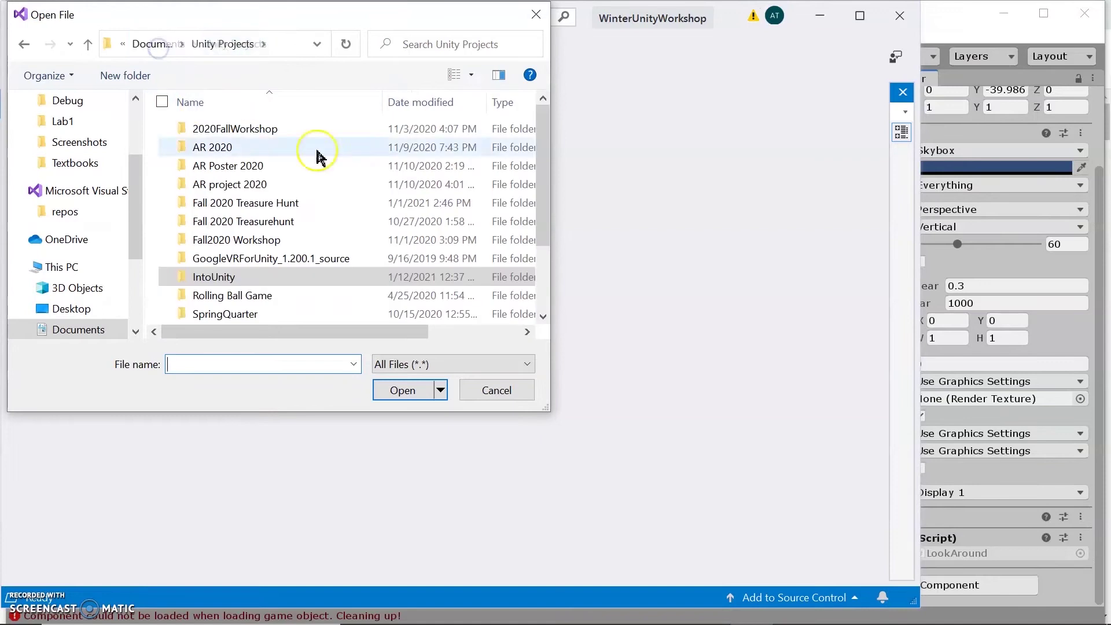
scroll(255, 203, down, 2)
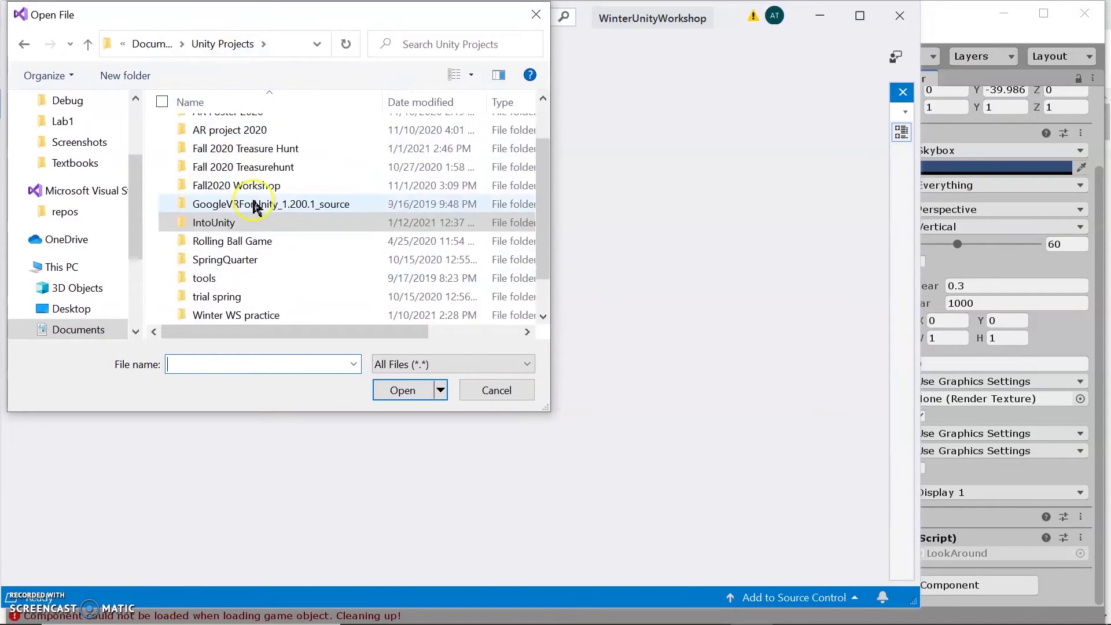
double_click(302, 296)
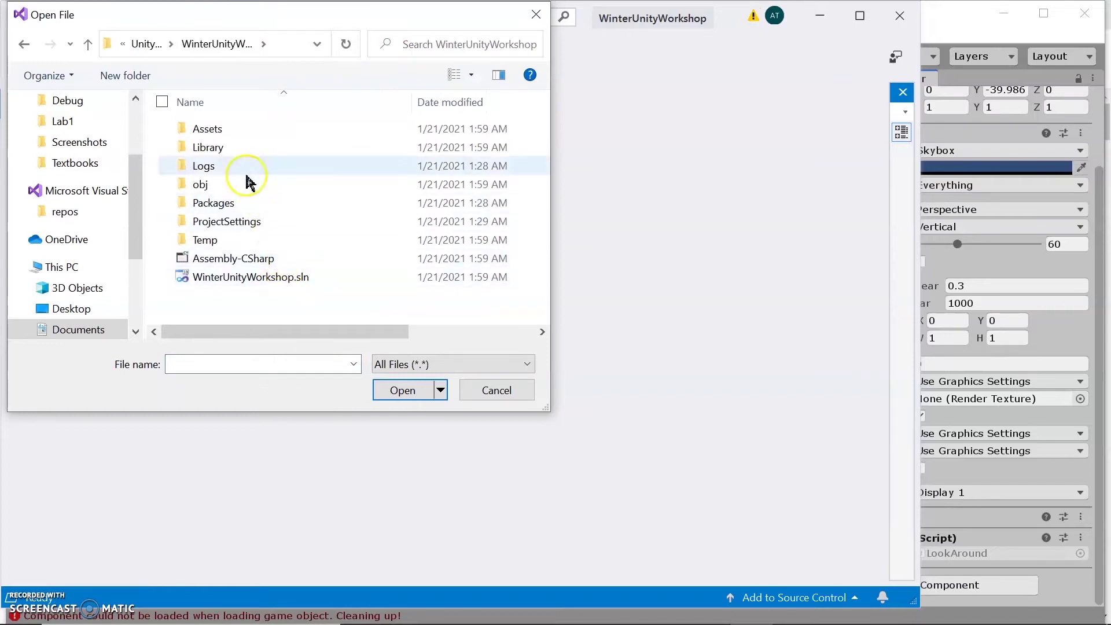
double_click(231, 133)
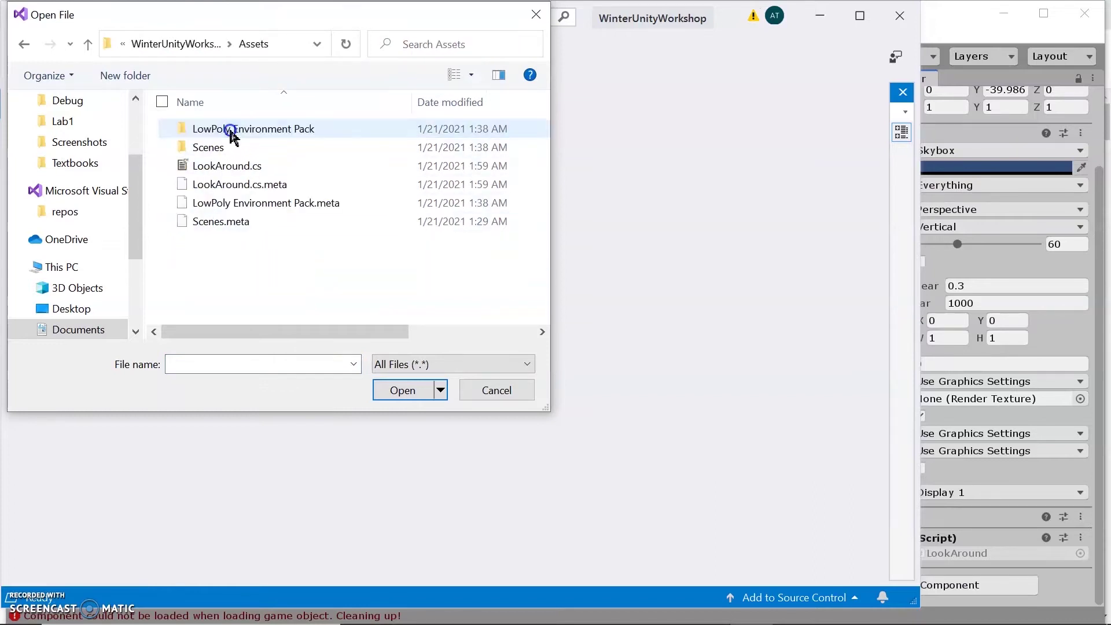
click(237, 171)
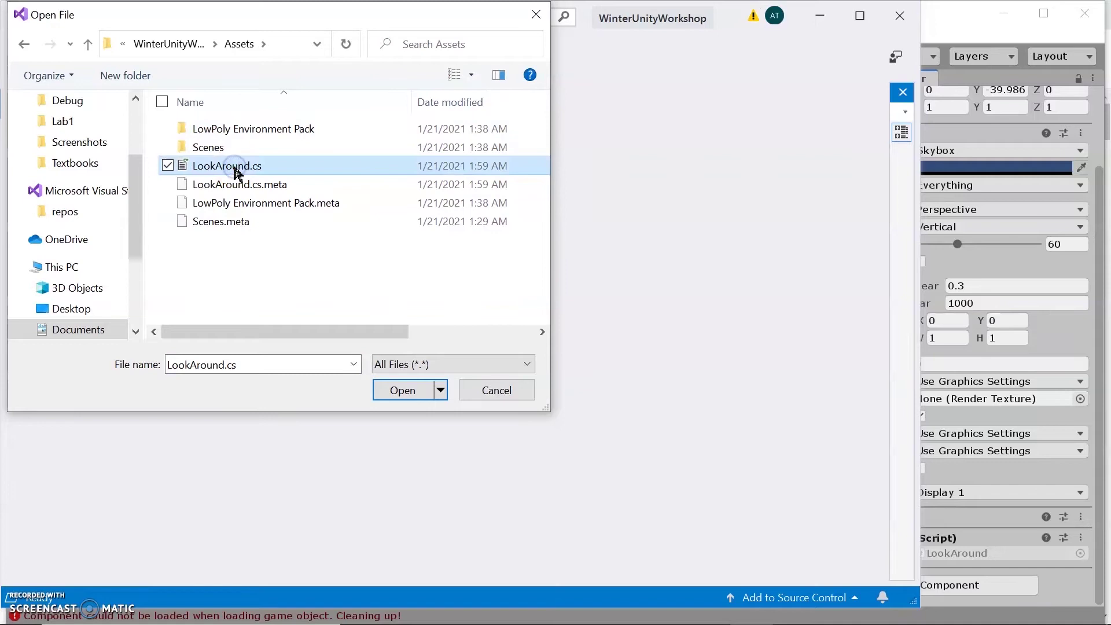
click(412, 395)
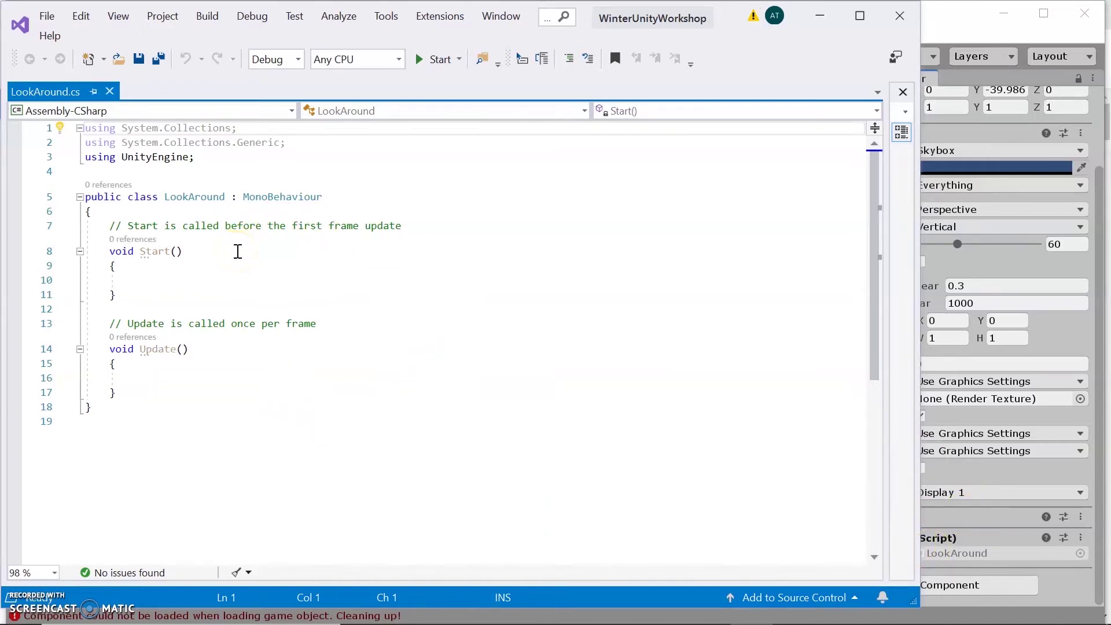
Fill in LookAround with mouseSensitivity 100f, a playerBody Transform, xRotation 0f, a locked cursor in Start and mouse-look rotation clamped between -90f and 90f in Update
click(180, 293)
click(190, 272)
click(201, 280)
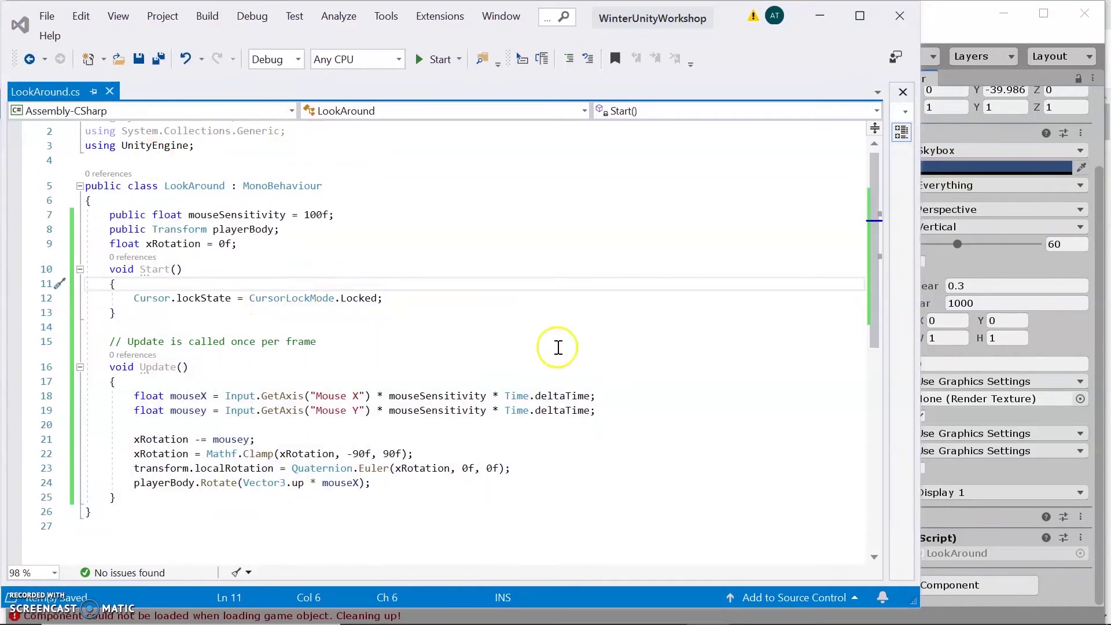
Examine the mouseSensitivity and playerBody declarations at the start of the LookAround class
scroll(319, 335, up, 1)
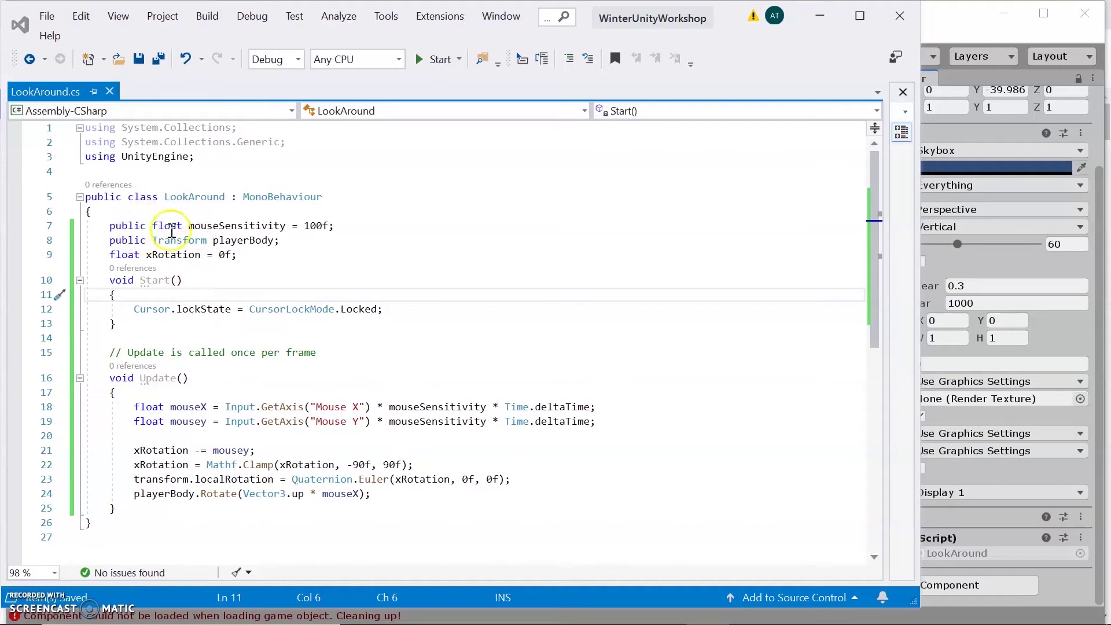
drag(189, 225, 279, 225)
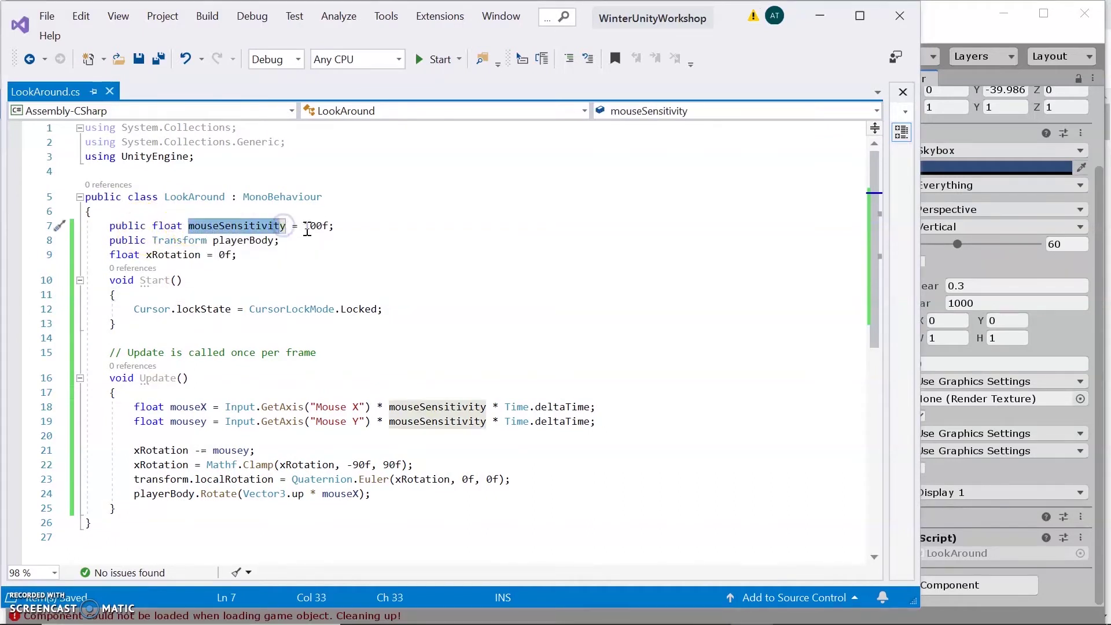
click(306, 229)
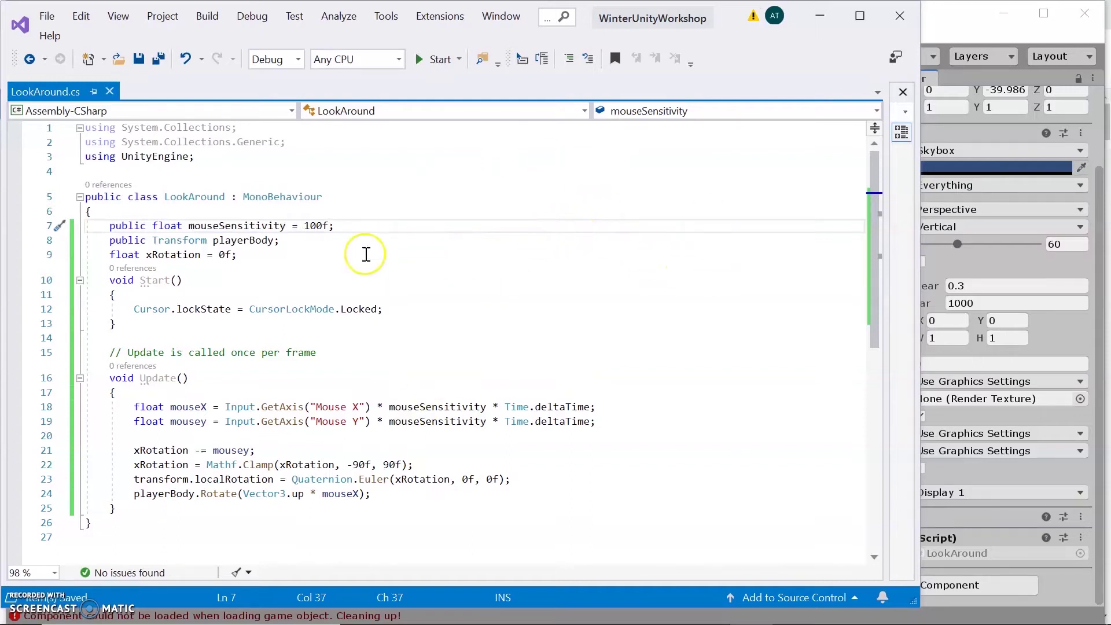
click(275, 242)
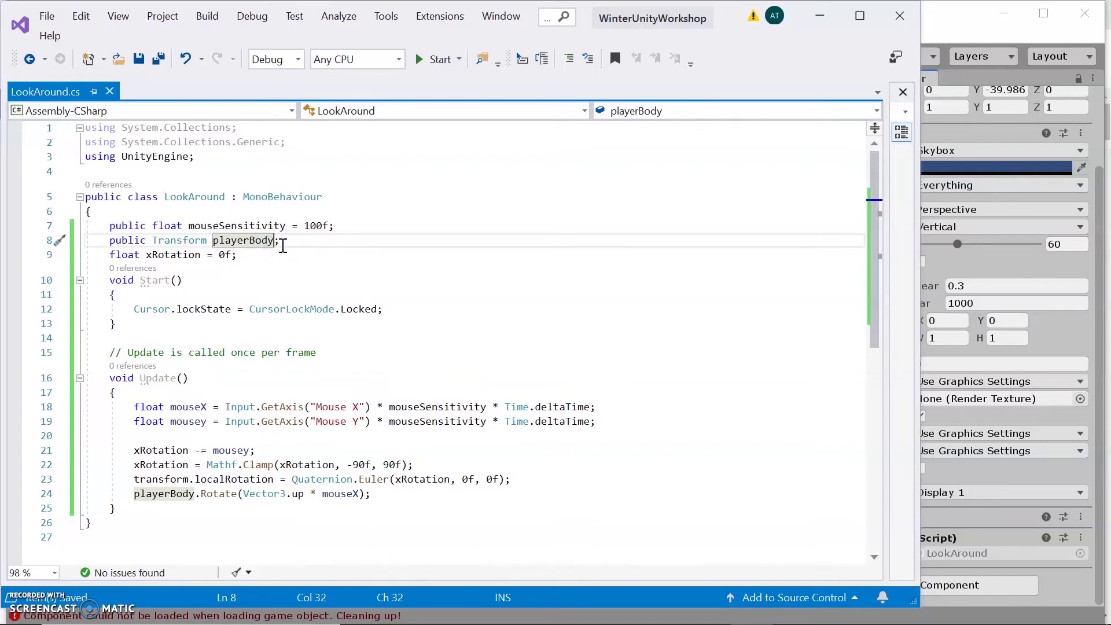
Examine the LookAround script's cursor lock in Start and the mouse input and rotation lines in Update
mouse_move(253, 309)
scroll(308, 317, down, 2)
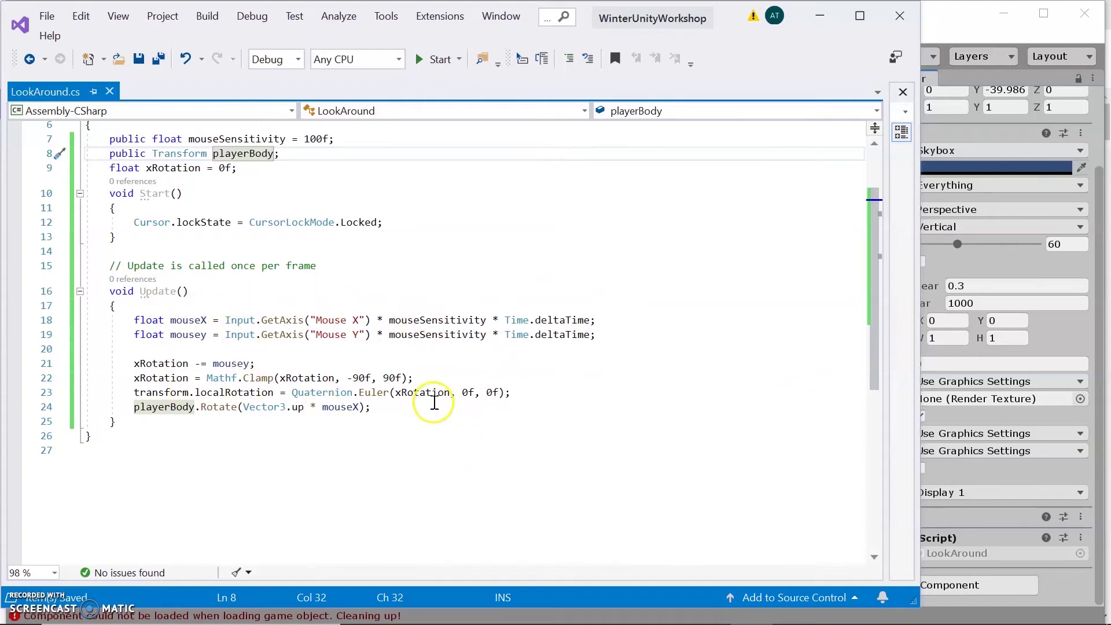
scroll(486, 370, down, 2)
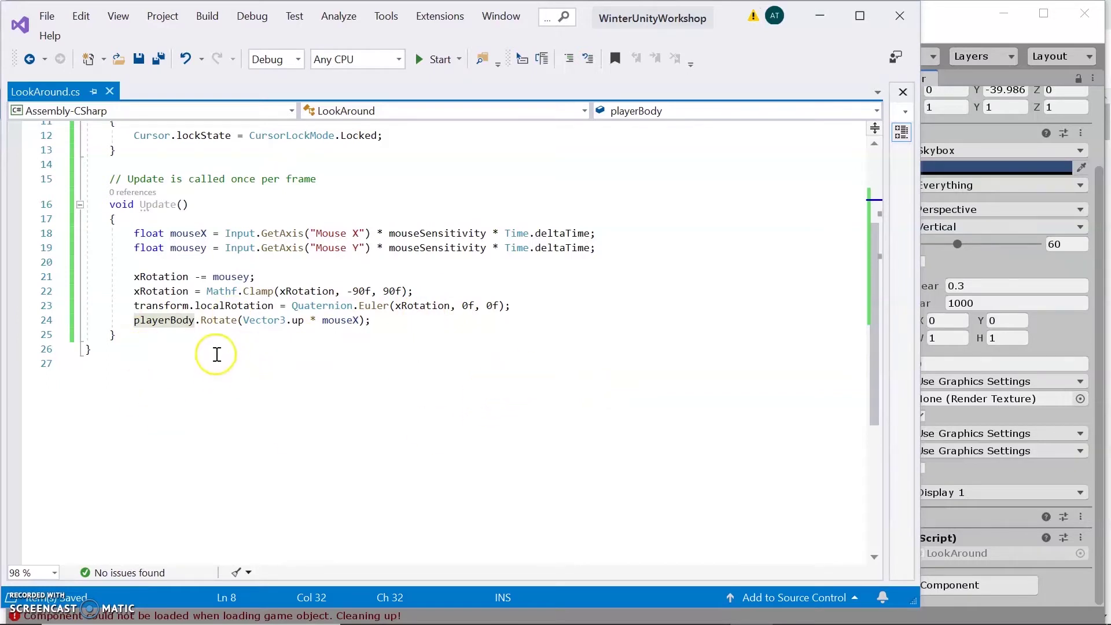
scroll(330, 412, up, 4)
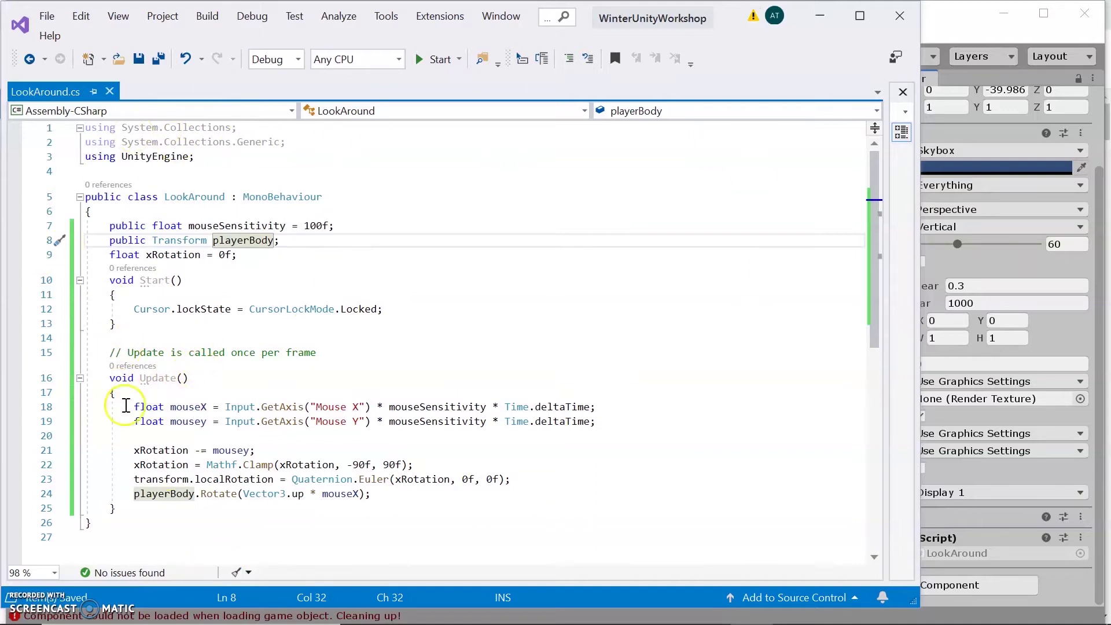
scroll(517, 420, down, 2)
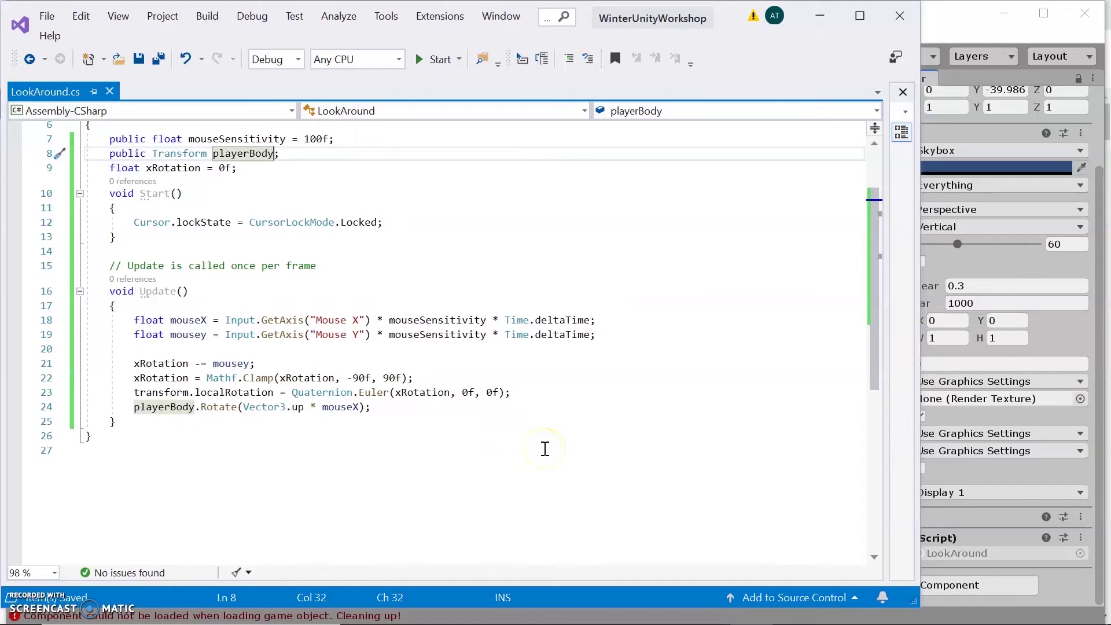
click(366, 320)
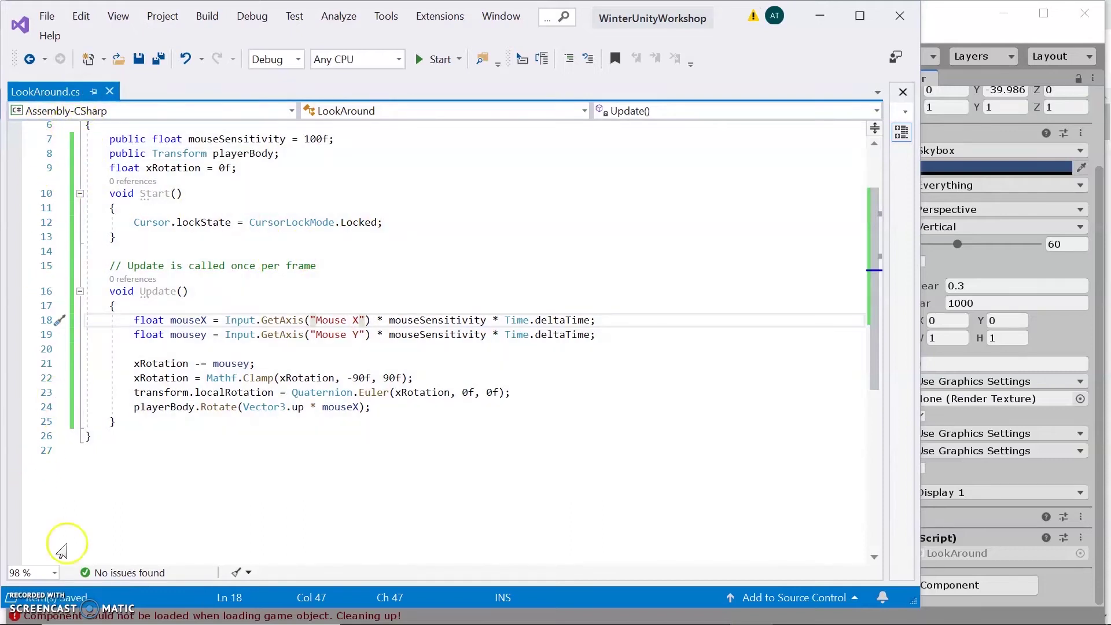
scroll(157, 448, up, 2)
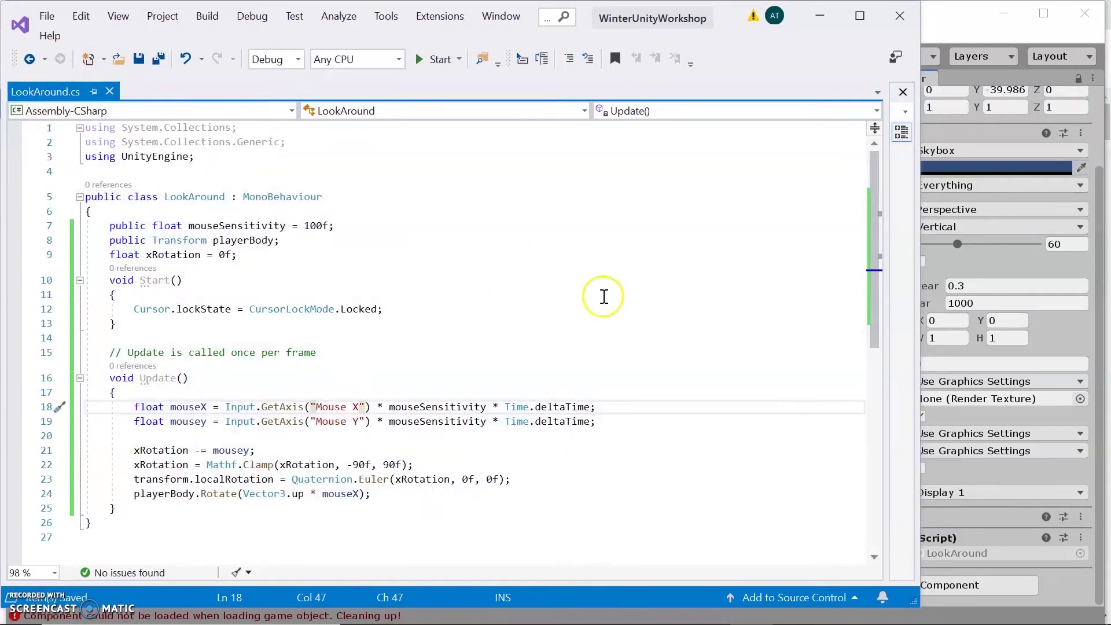
Compare Look Around's Mouse Sensitivity and Player Body fields in Unity with their public declarations in the Visual Studio script
click(986, 30)
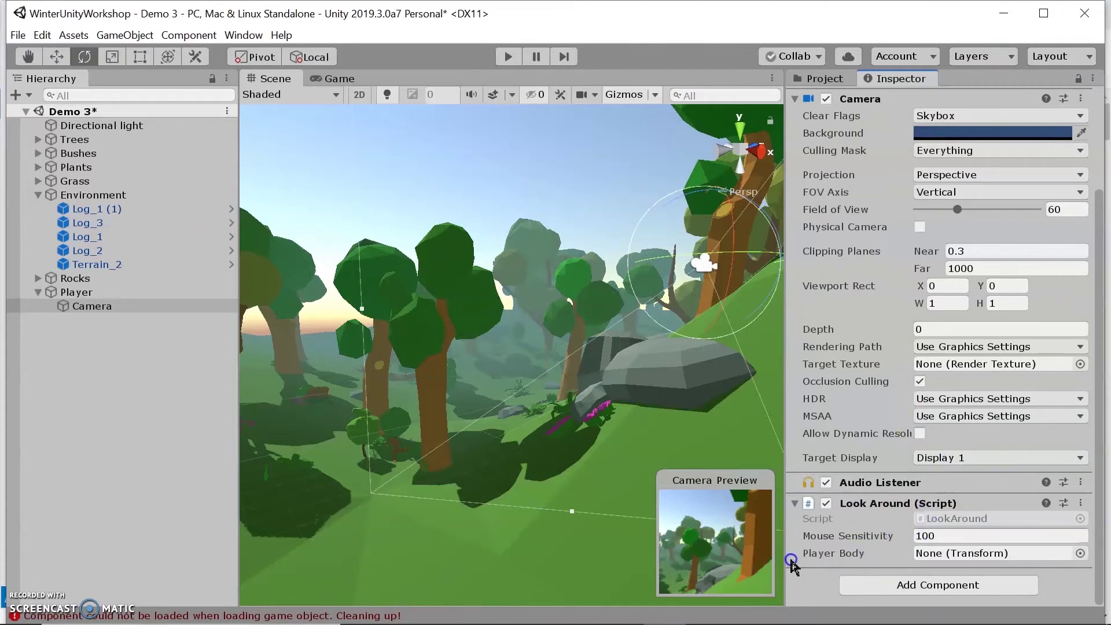
click(1035, 535)
click(751, 608)
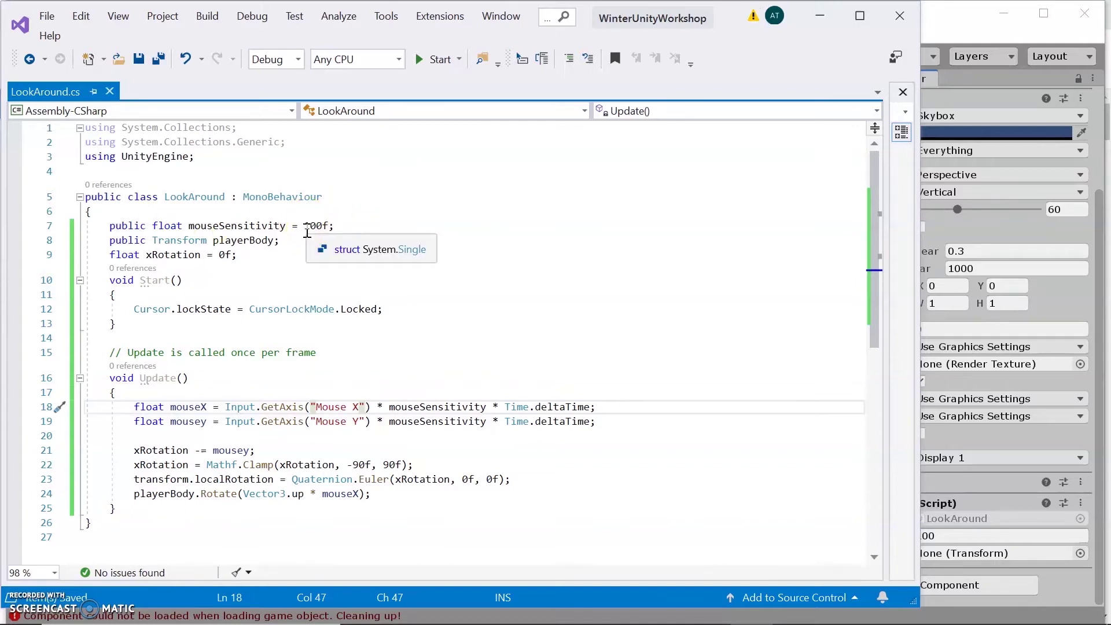
click(232, 240)
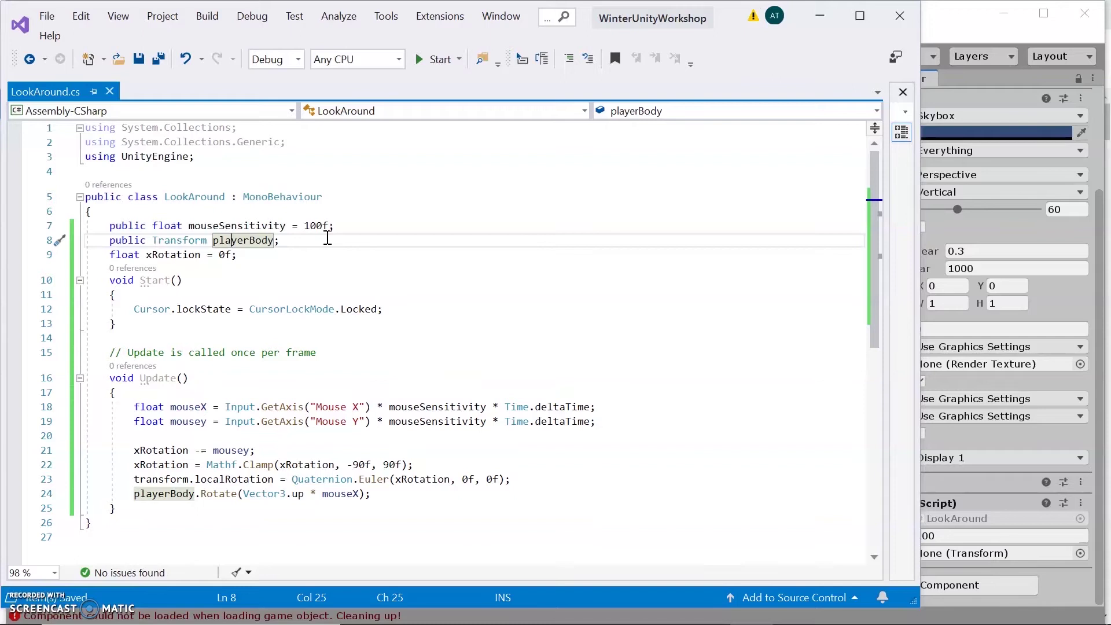
Switch to Unity and assign the Camera as the Player Body of the Look Around script
click(968, 19)
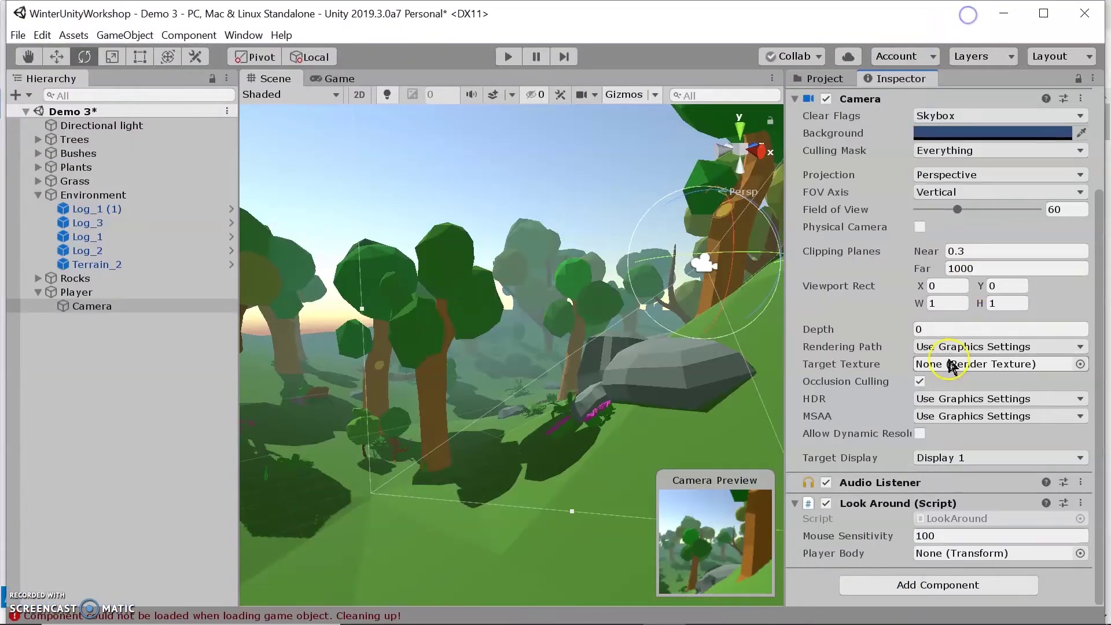
click(1080, 553)
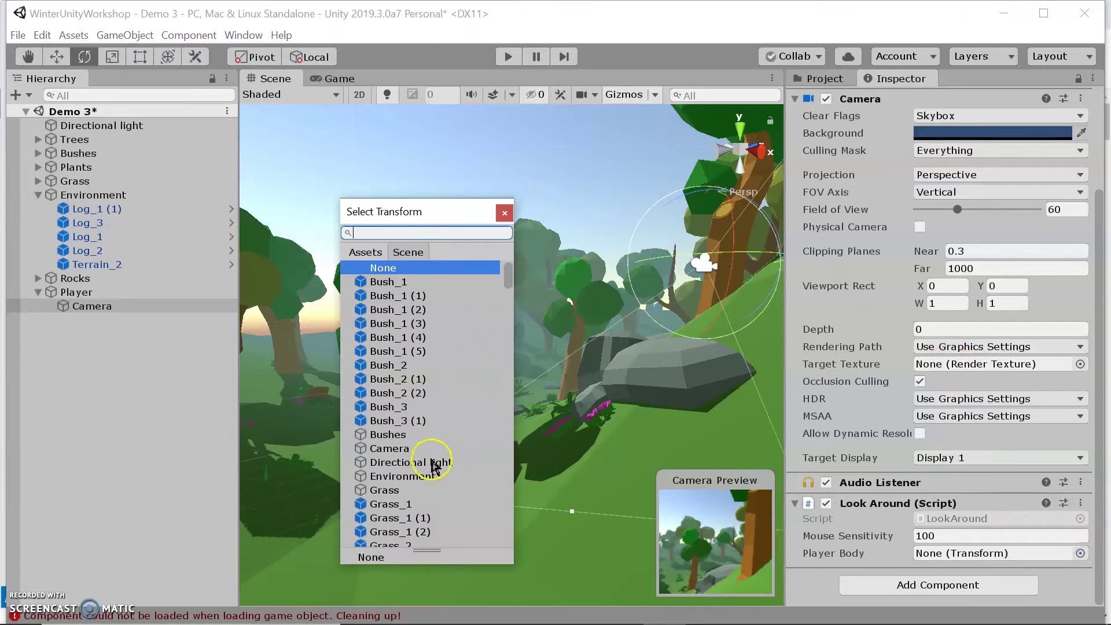
click(390, 449)
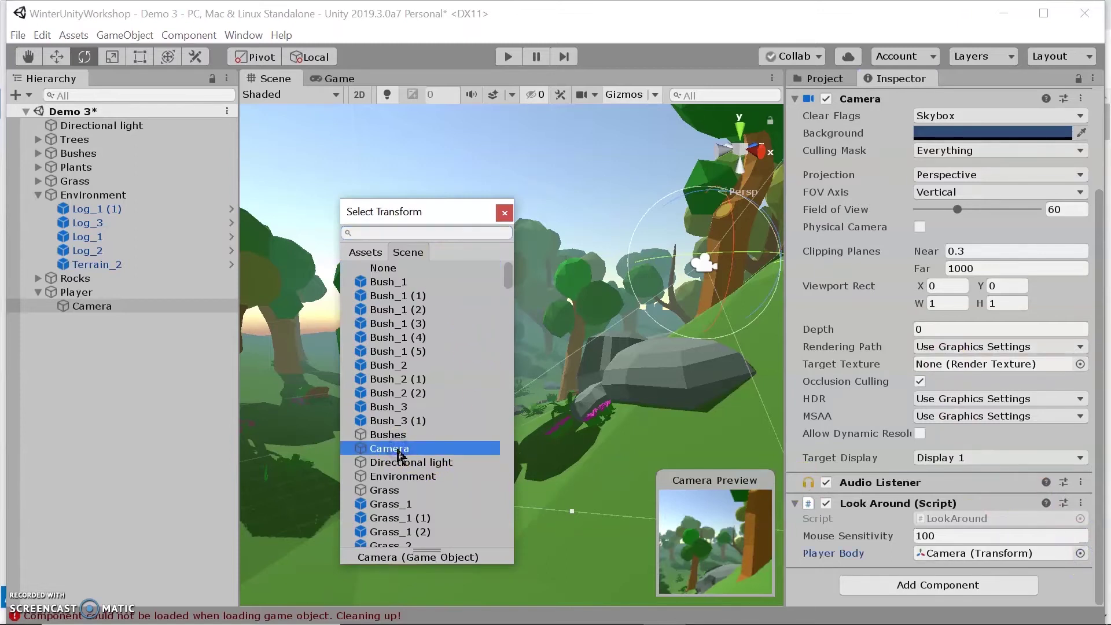
click(503, 217)
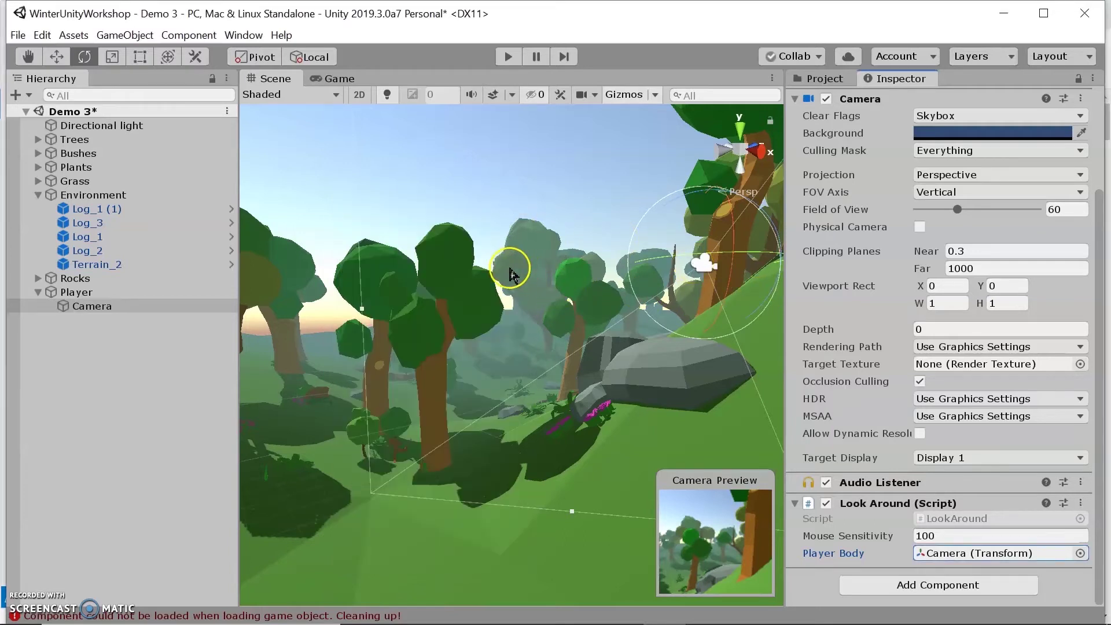
Save the Demo 3 scene and test the mouse look in Play mode, exiting Play mode when done
key(ctrl+s)
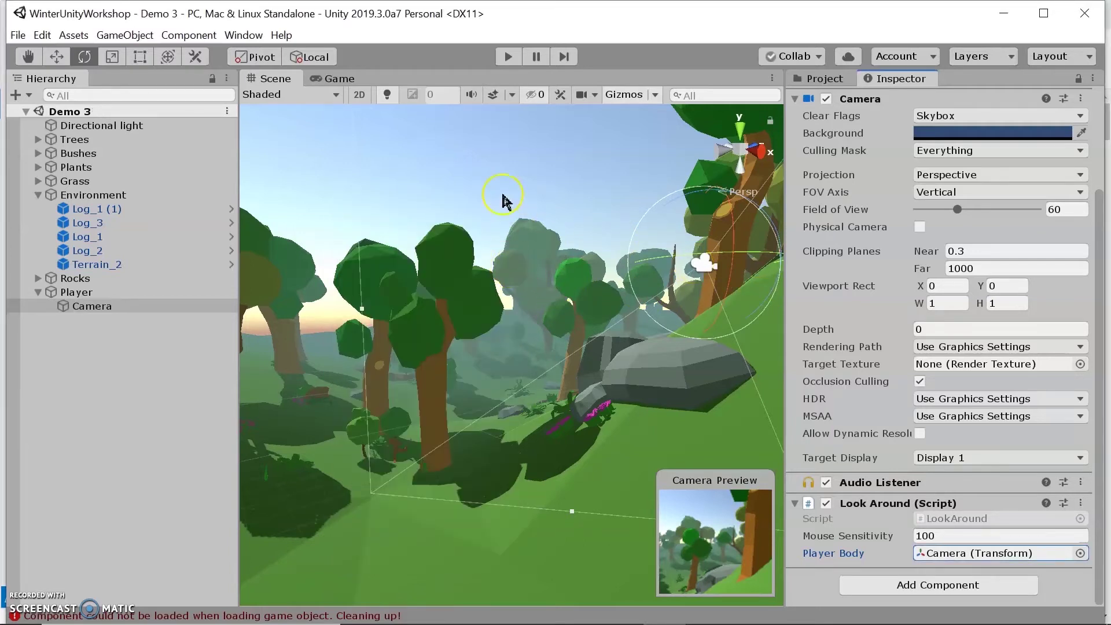
click(507, 57)
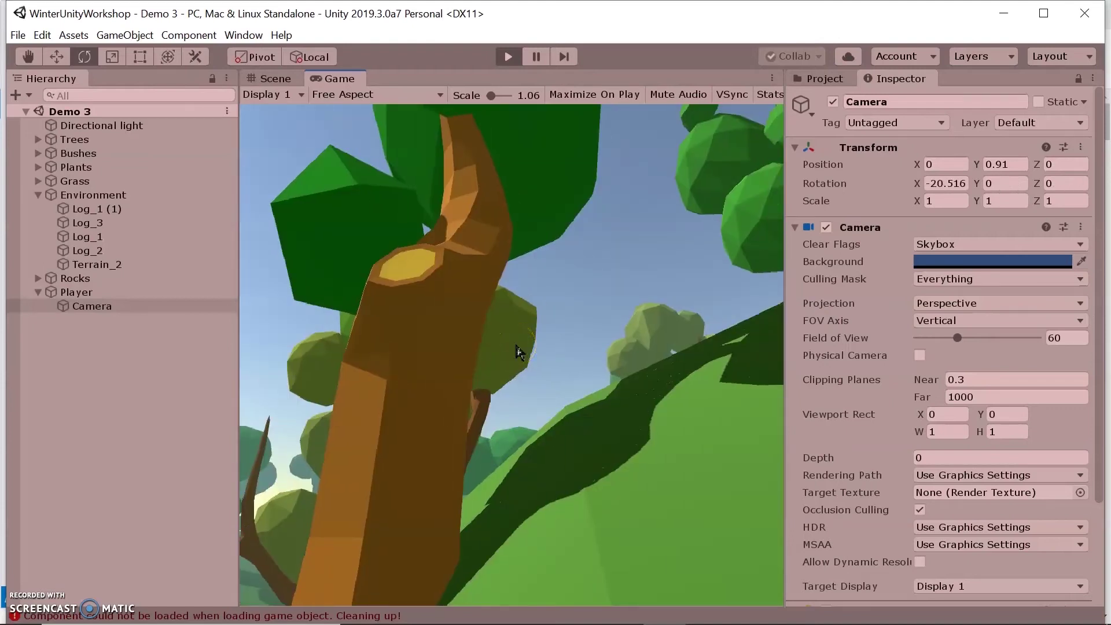
click(508, 57)
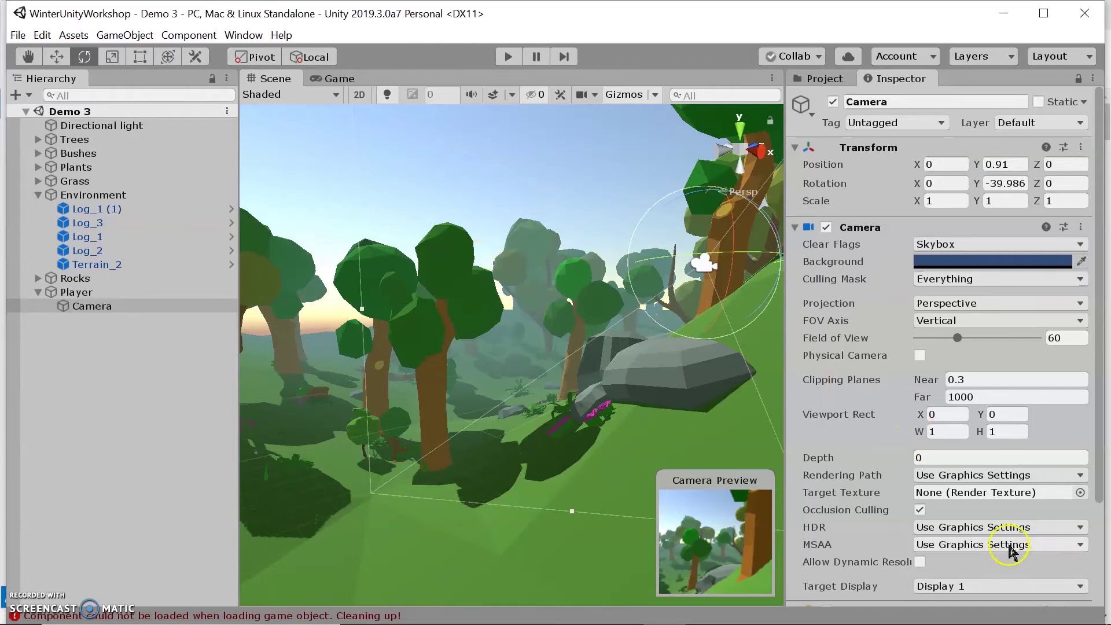
Assign the Player object as the Look Around script's Player Body and test the mouse look in Play mode
scroll(994, 530, down, 4)
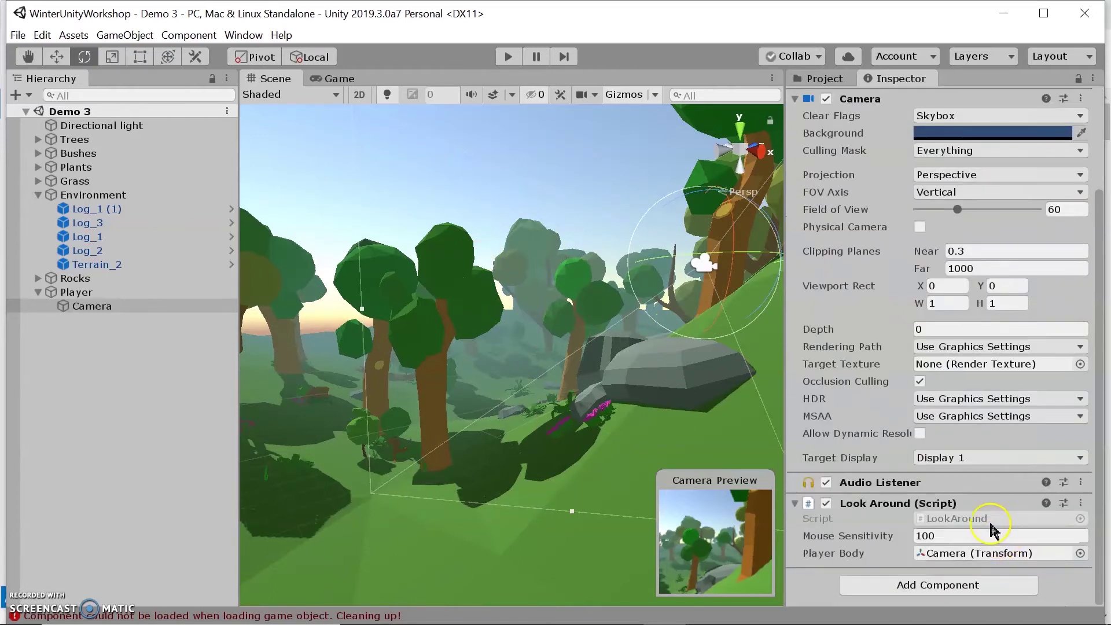
click(1081, 553)
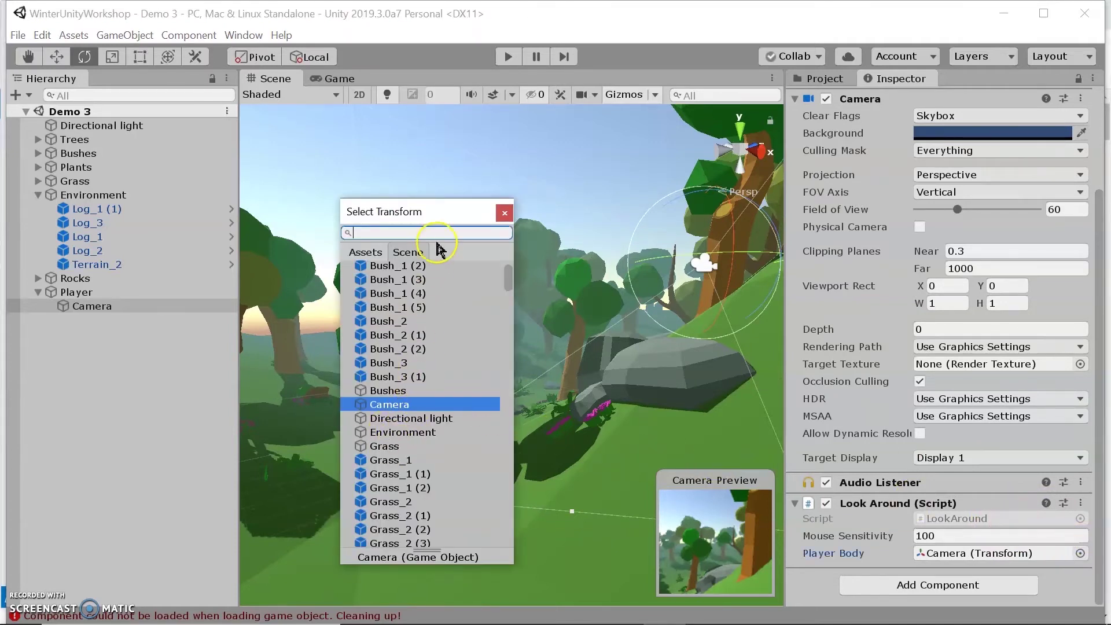
text(pl)
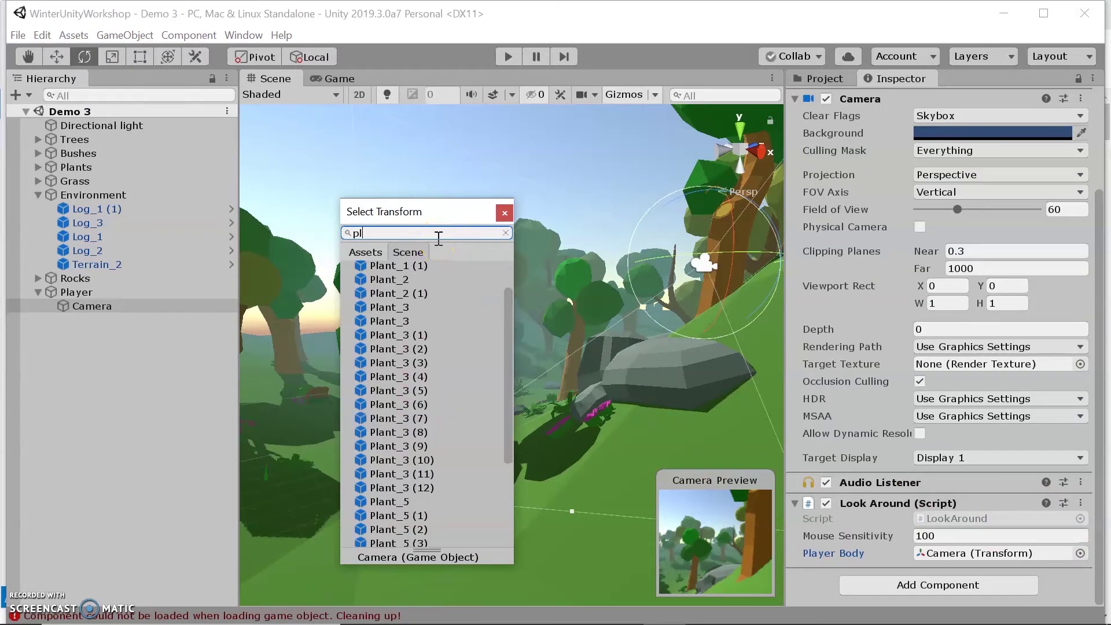
text(ayer)
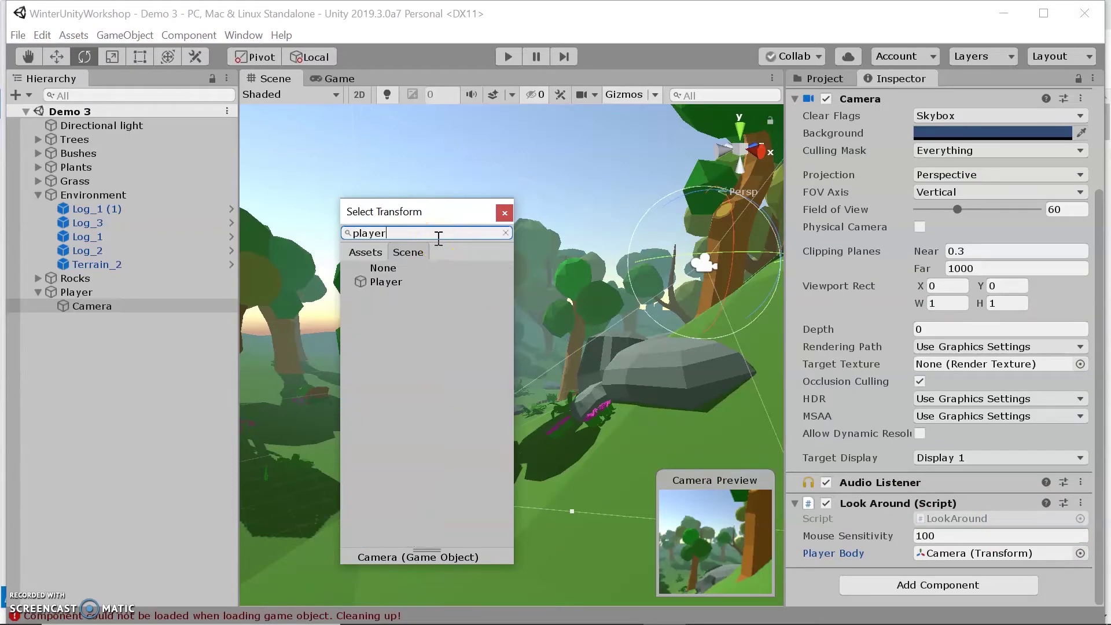
click(370, 282)
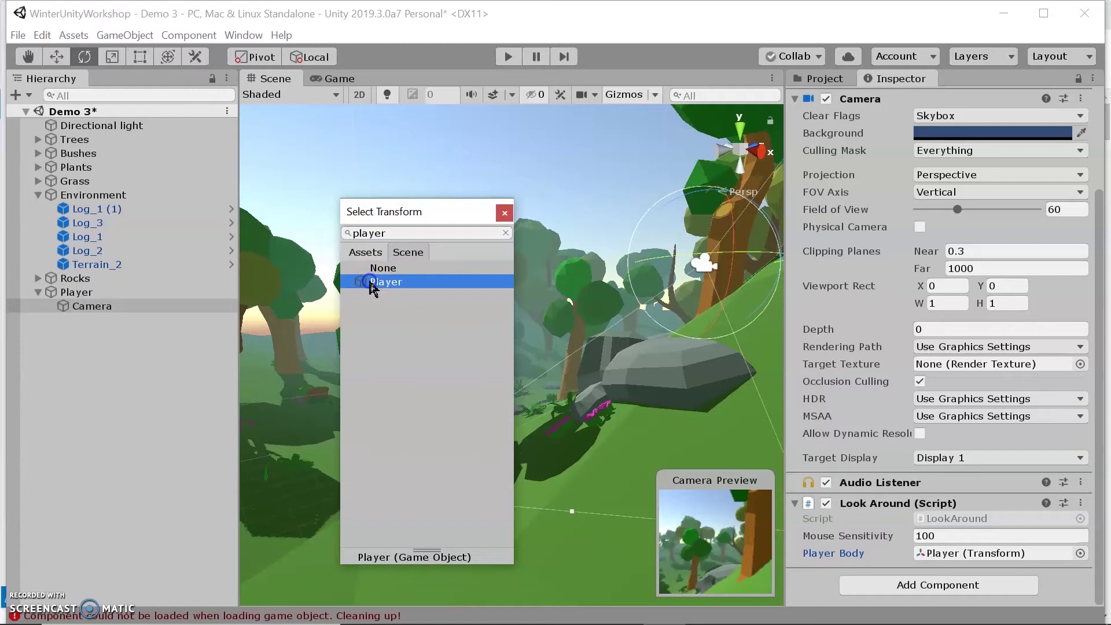
click(504, 213)
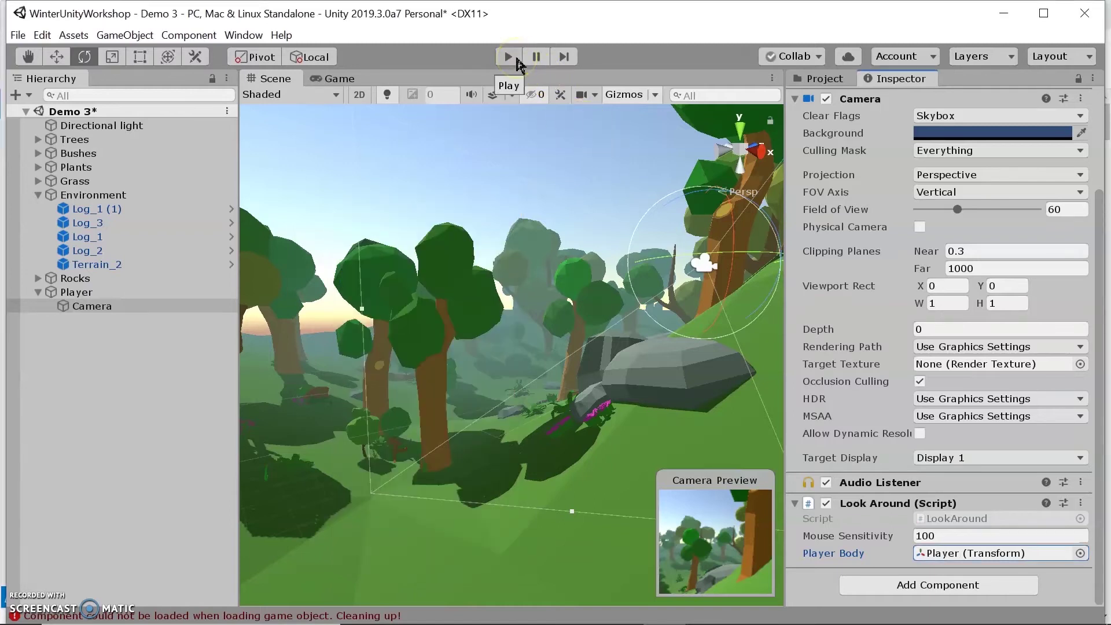
click(509, 57)
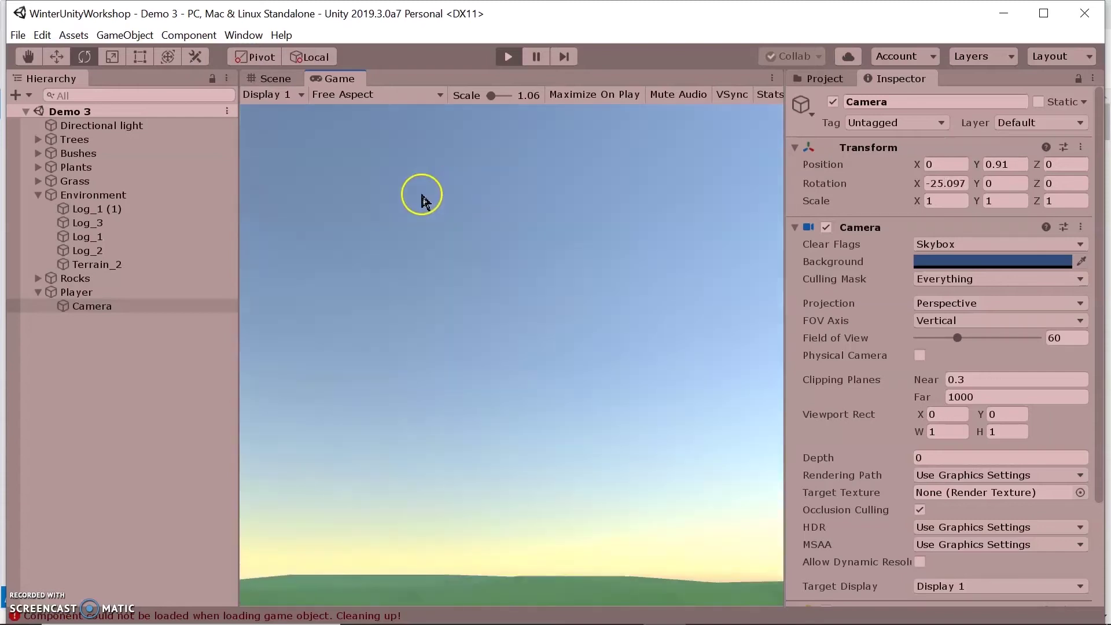
click(504, 57)
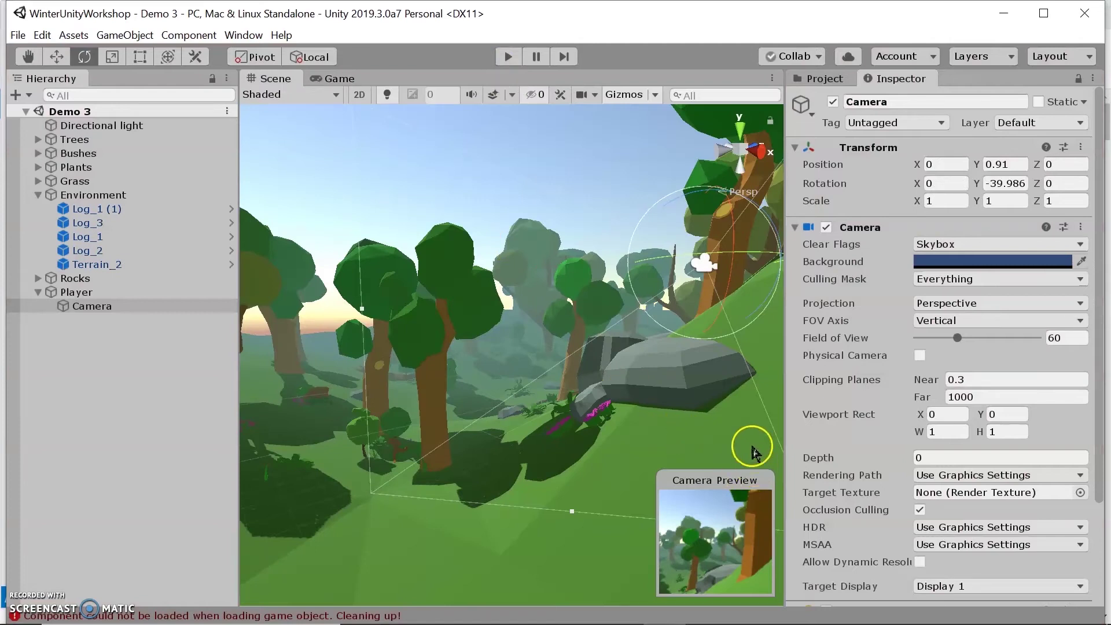
Add a new script named Movement to the Player and open it for editing in Visual Studio
click(77, 294)
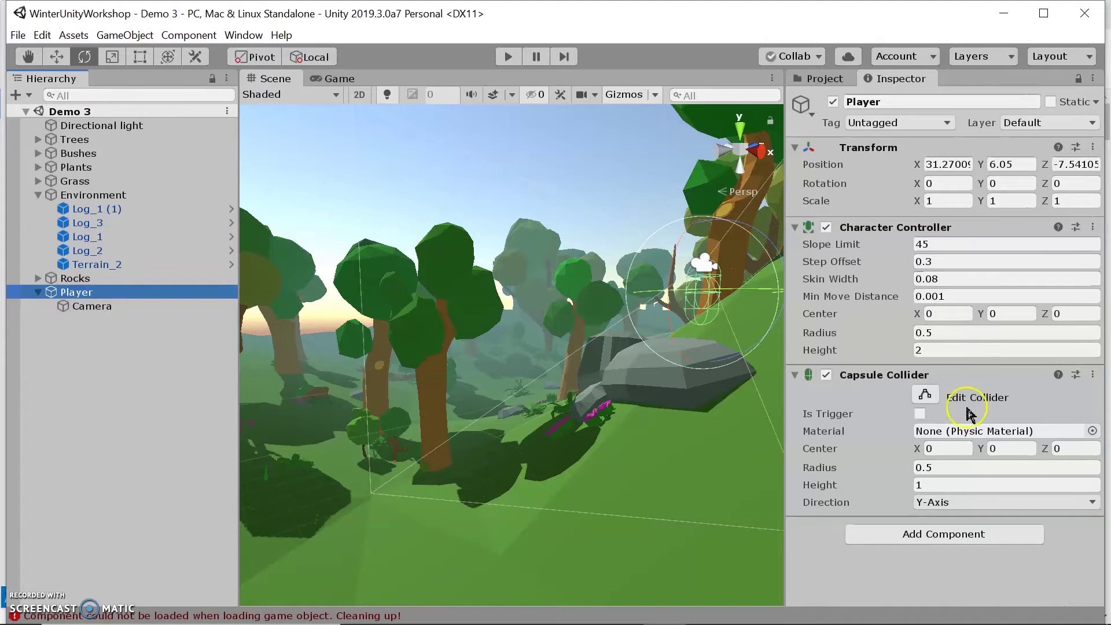
click(889, 539)
scroll(891, 532, down, 3)
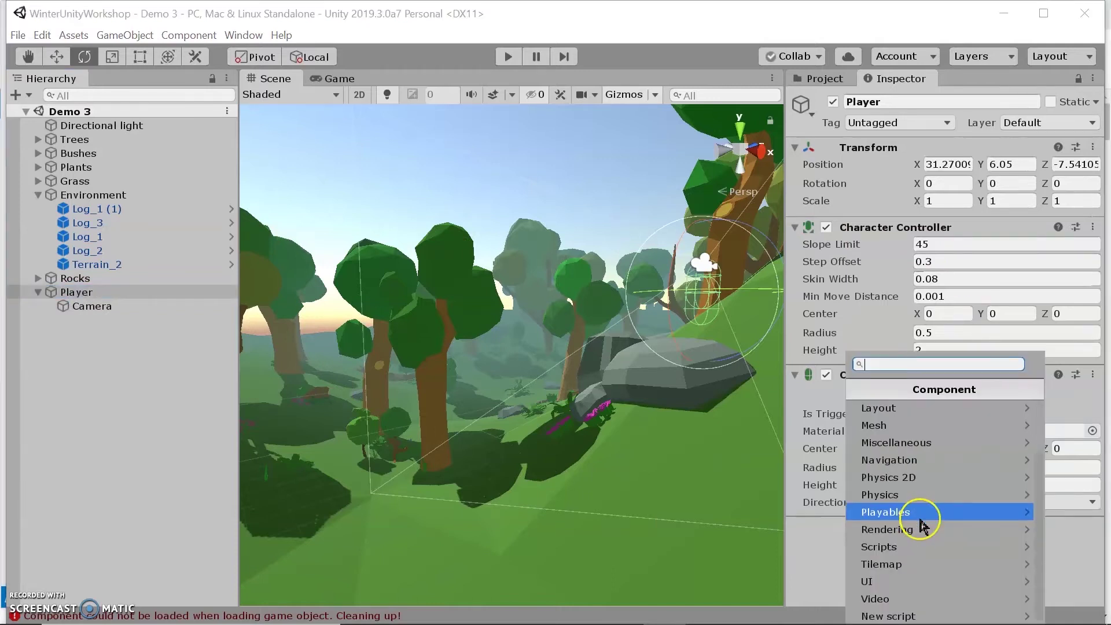
click(883, 616)
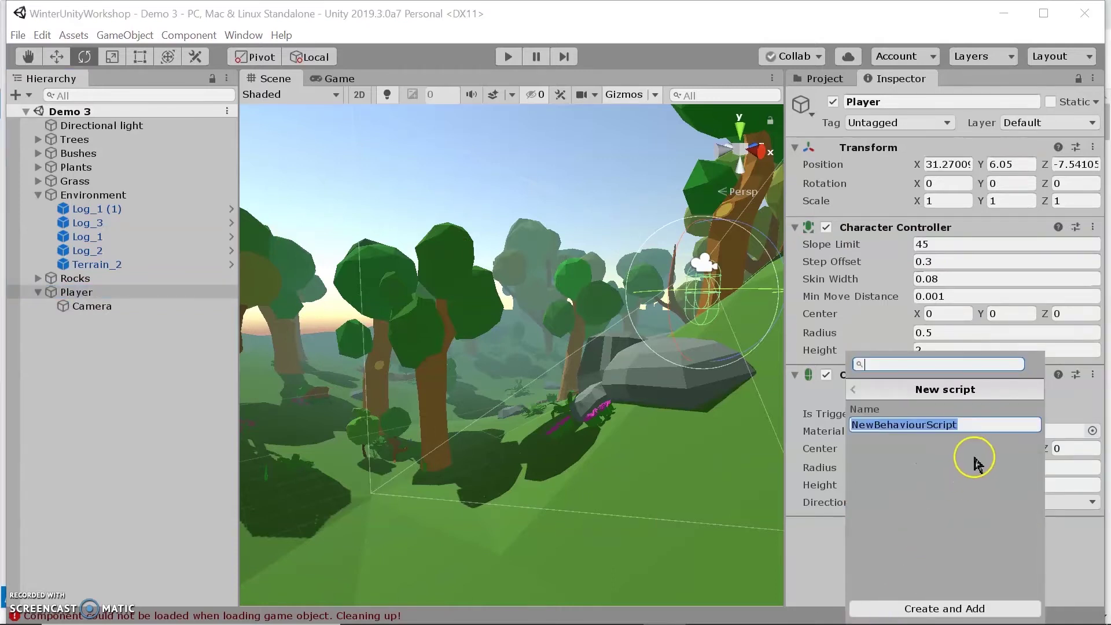
key(Escape)
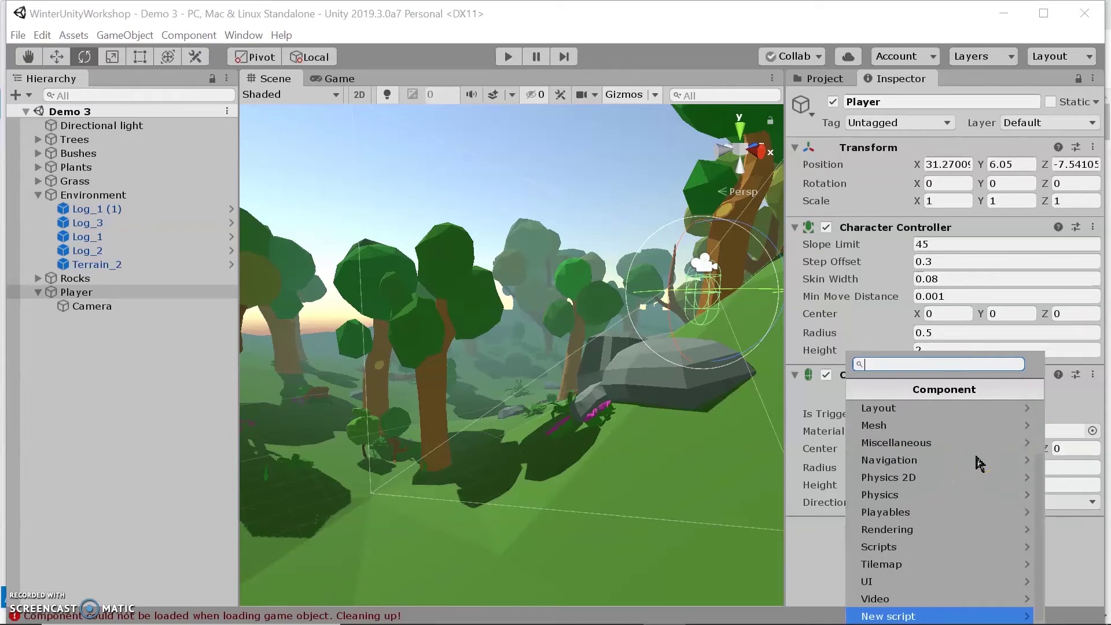
click(976, 615)
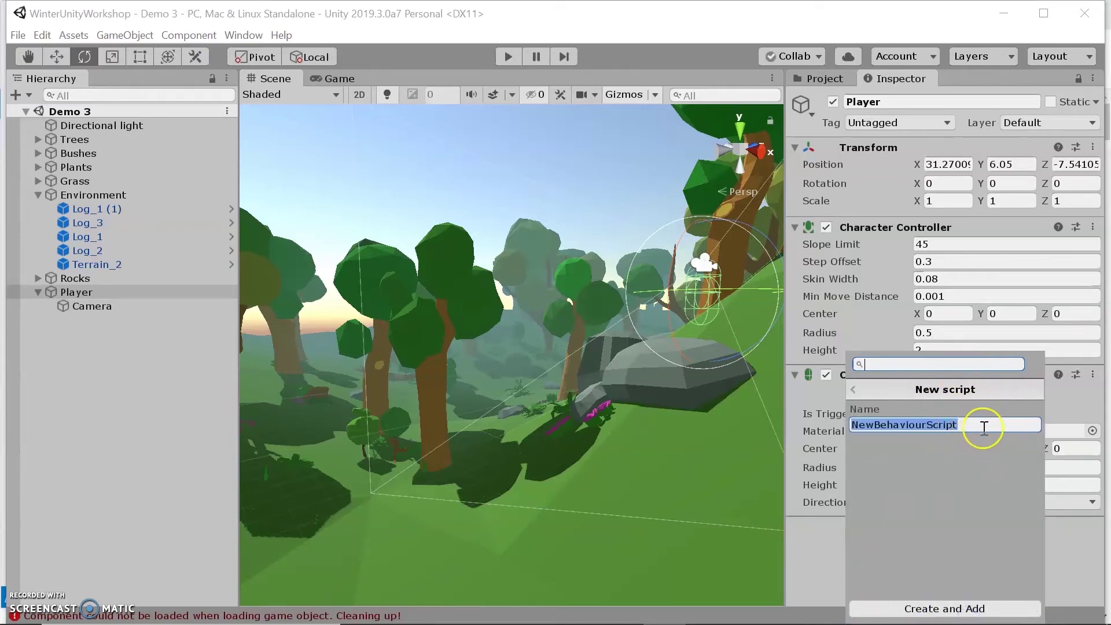
text(Movement)
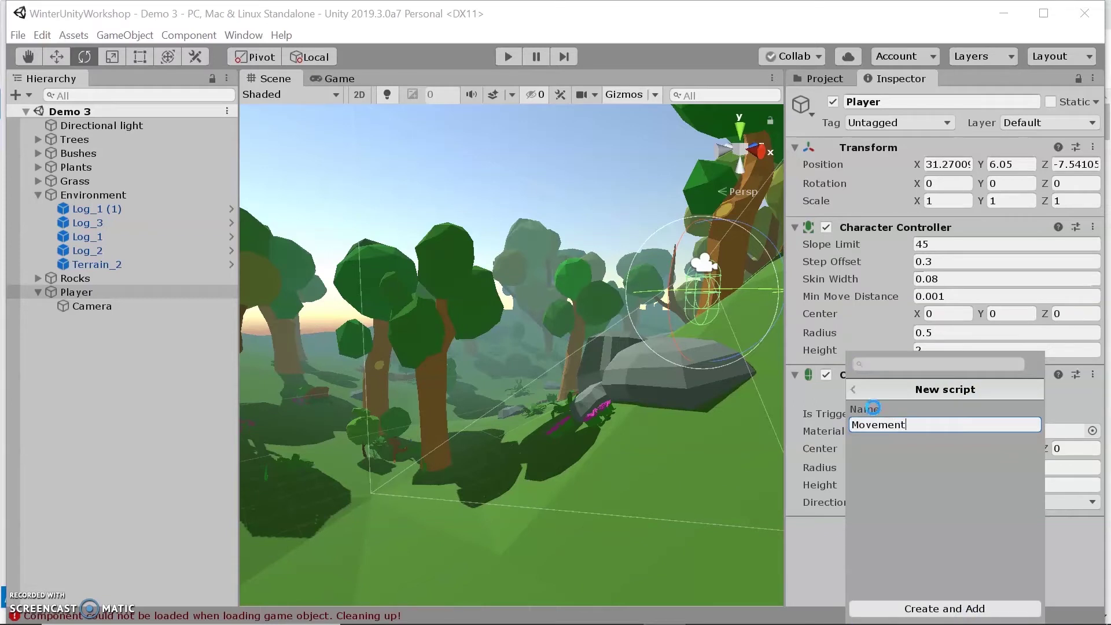
key(Return)
click(1093, 527)
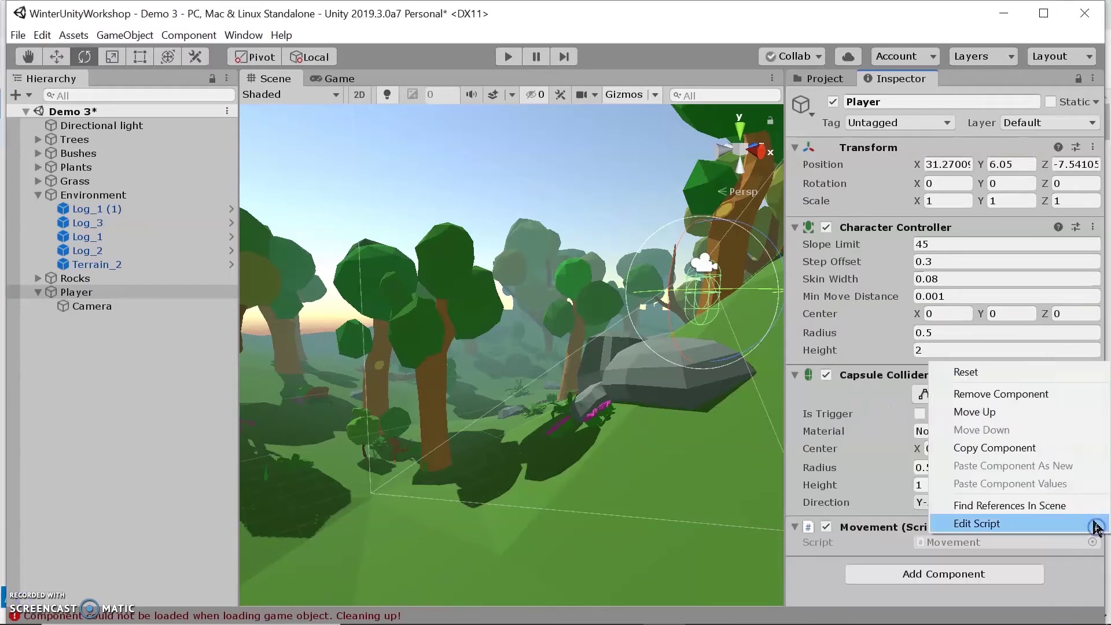
click(991, 523)
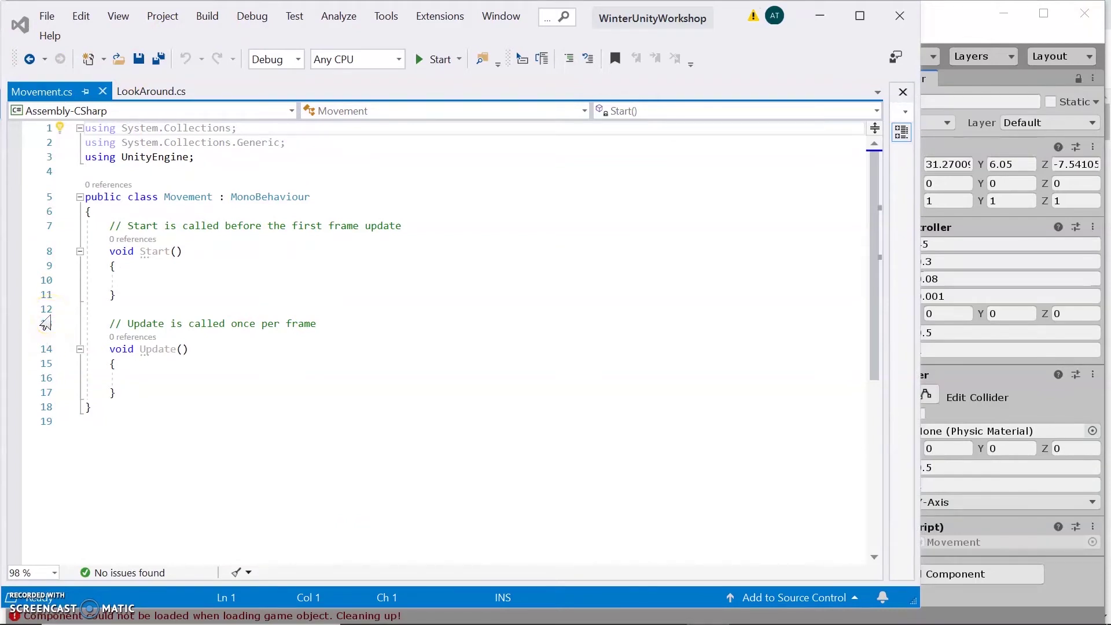
Paste in the Movement code with a CharacterController, speed 12f, gravity -9.81f and Horizontal/Vertical input, removing the blank line below the controller declaration
key(ctrl+v)
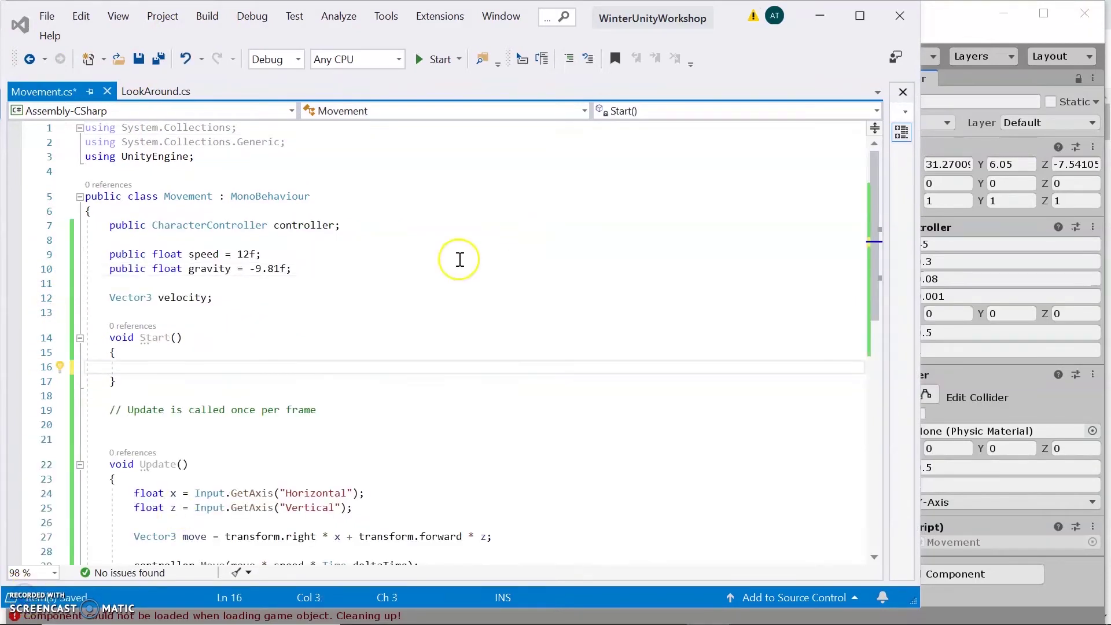
click(188, 240)
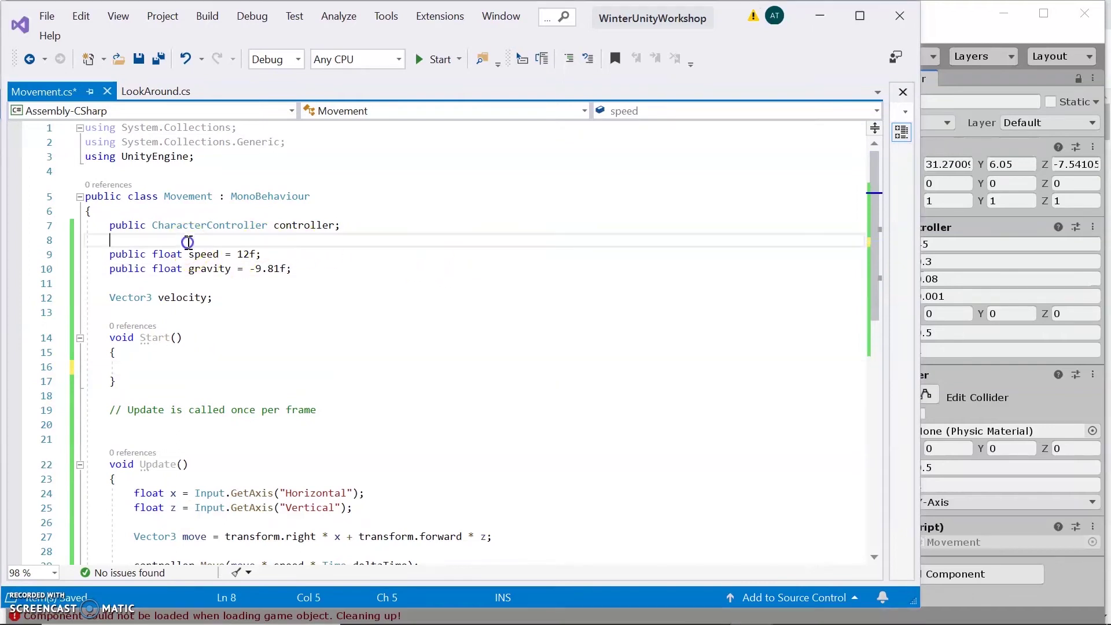
key(BackSpace)
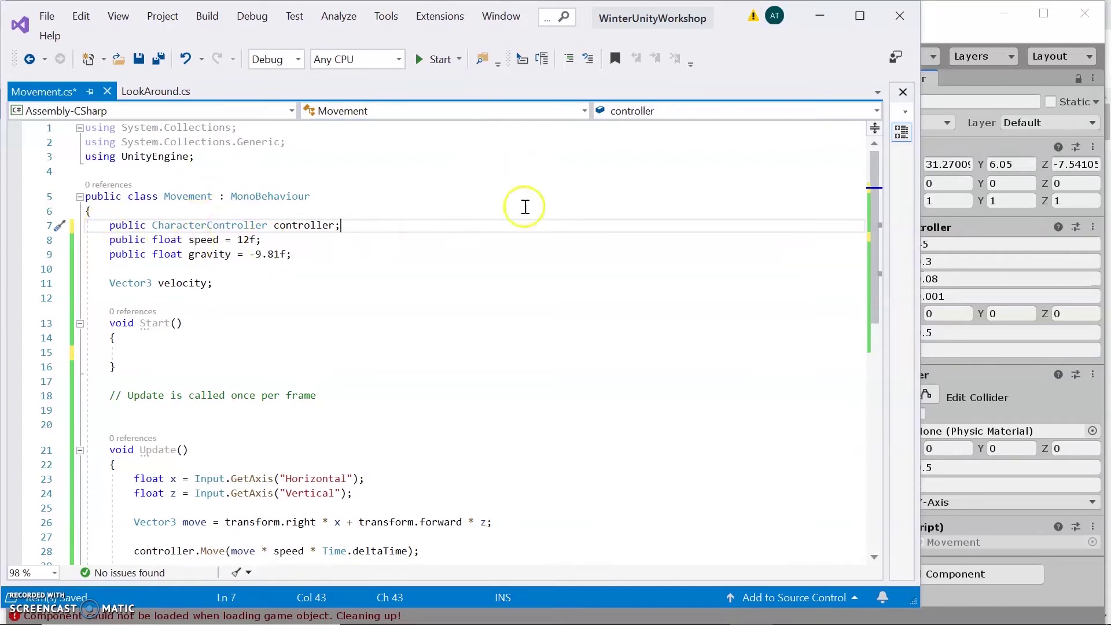
Review the Movement script's controller, speed and gravity variables and the Update code that handles input, movement and falling
click(946, 36)
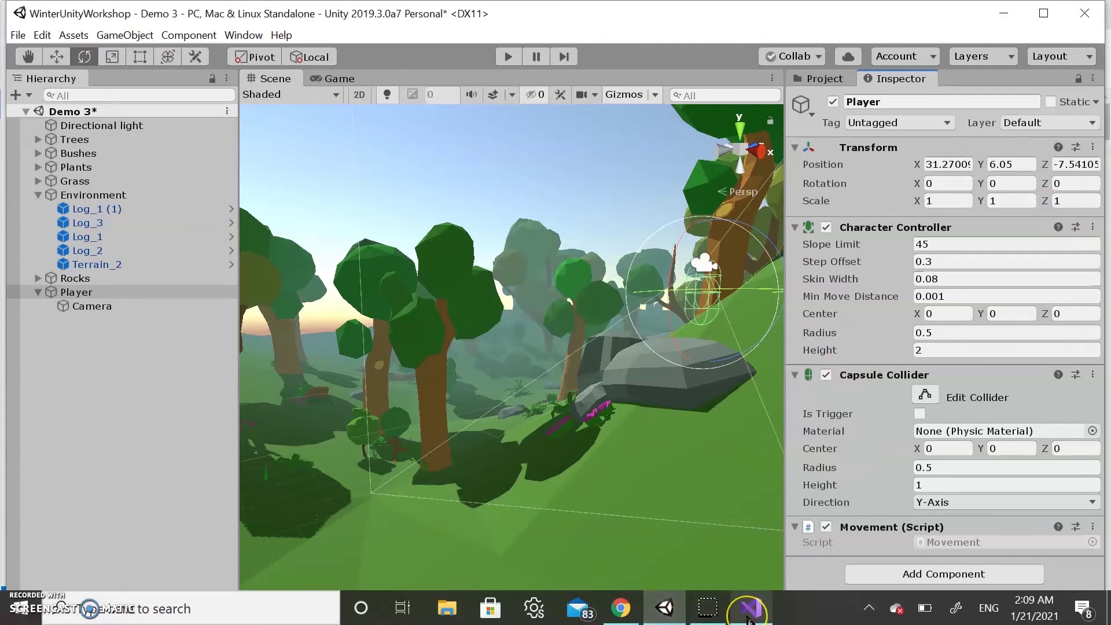
mouse_move(750, 611)
click(767, 573)
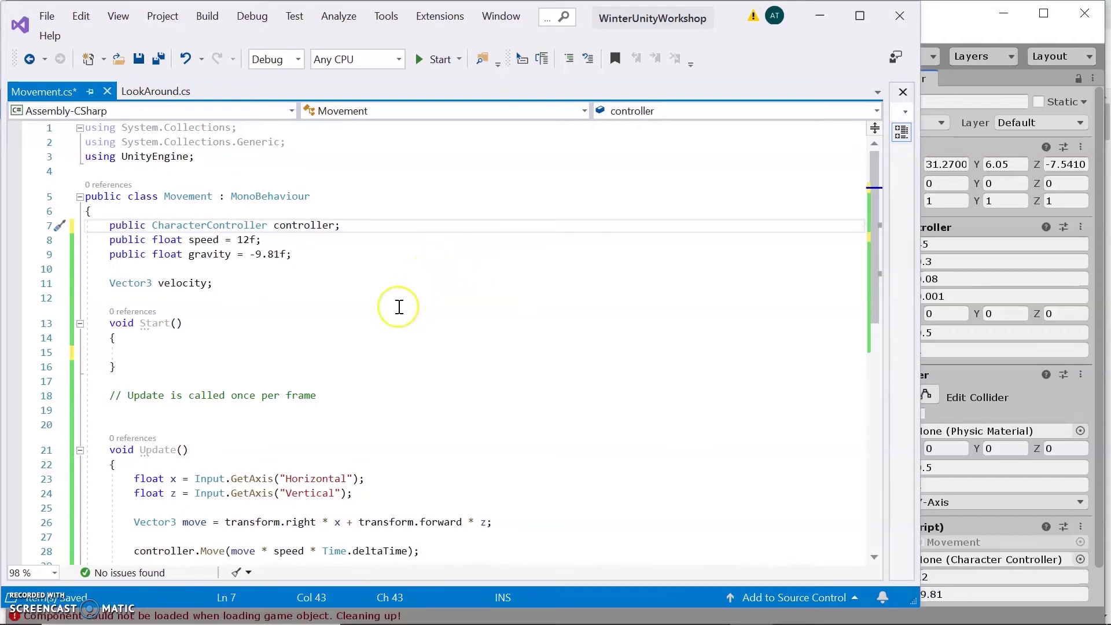
scroll(399, 307, down, 2)
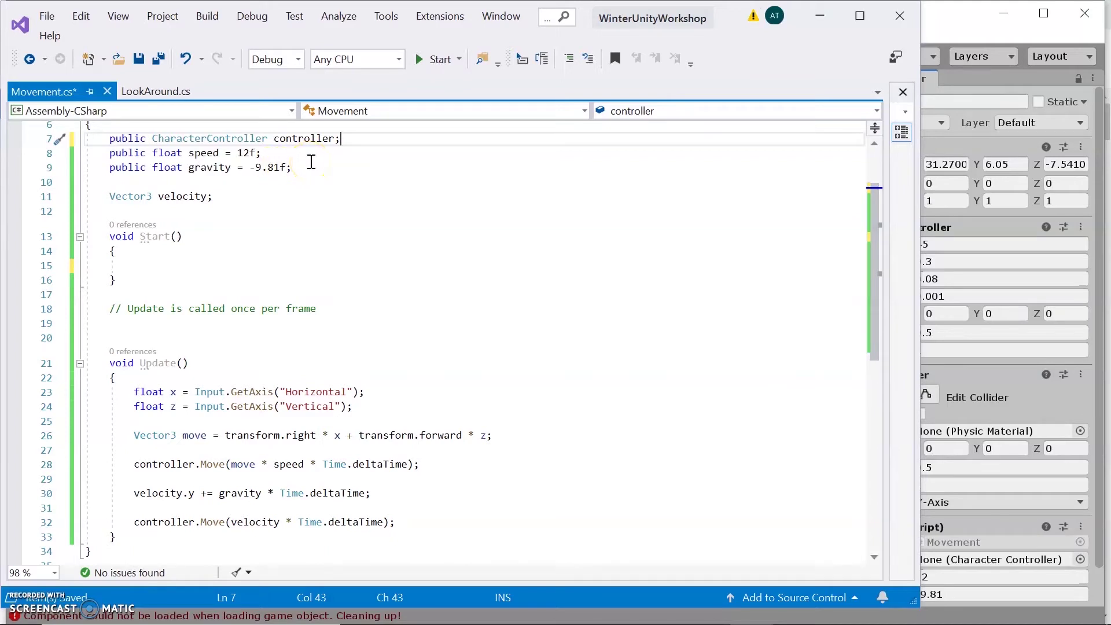
scroll(231, 144, down, 1)
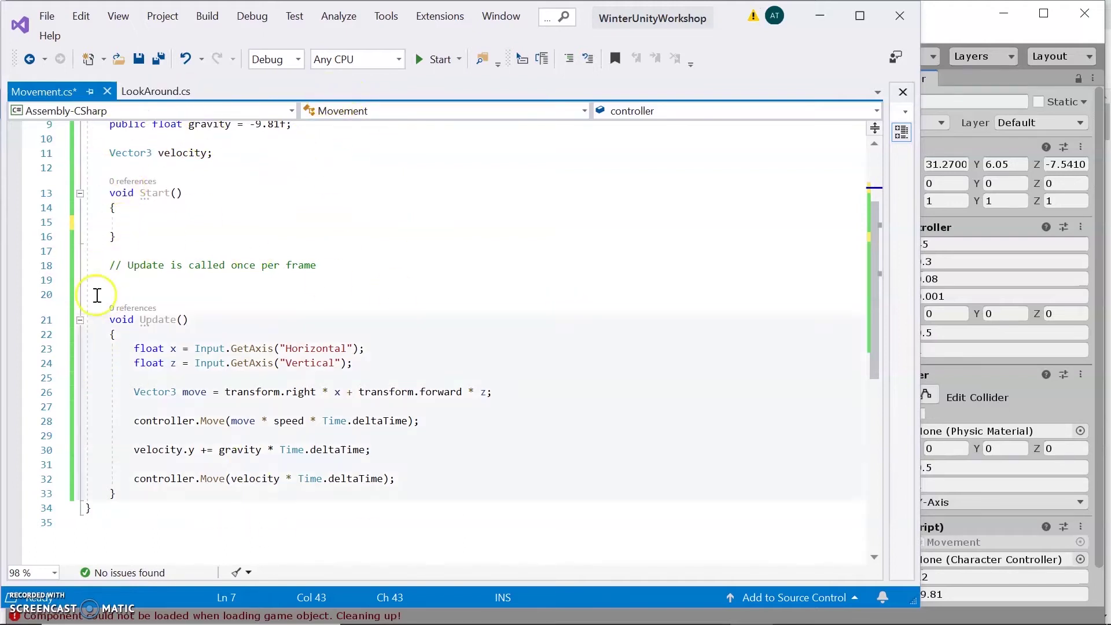
scroll(321, 399, down, 2)
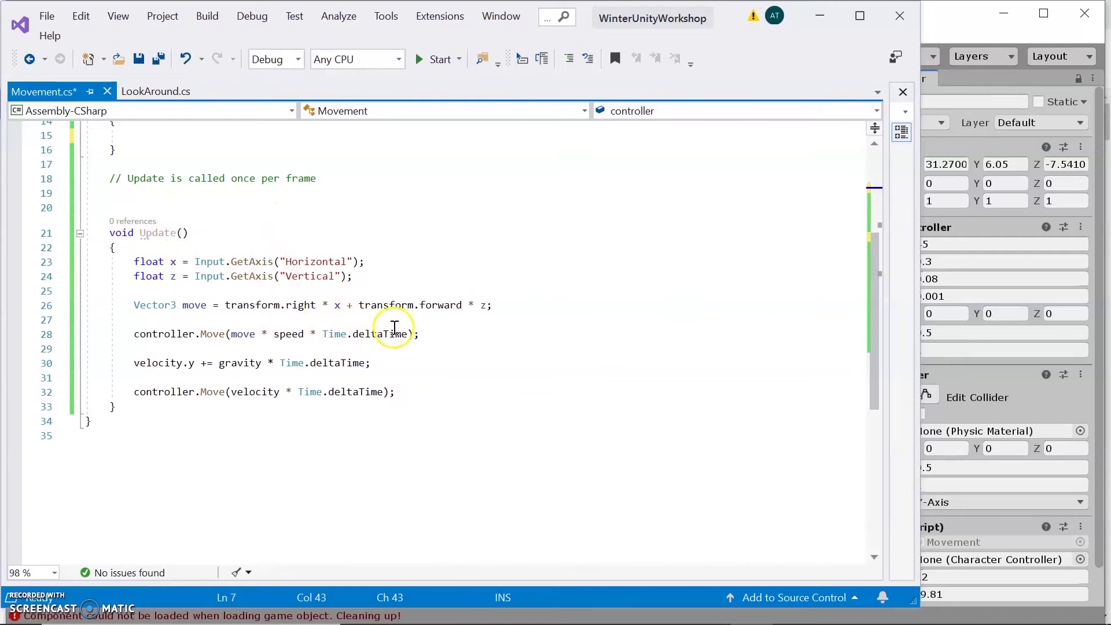
click(147, 304)
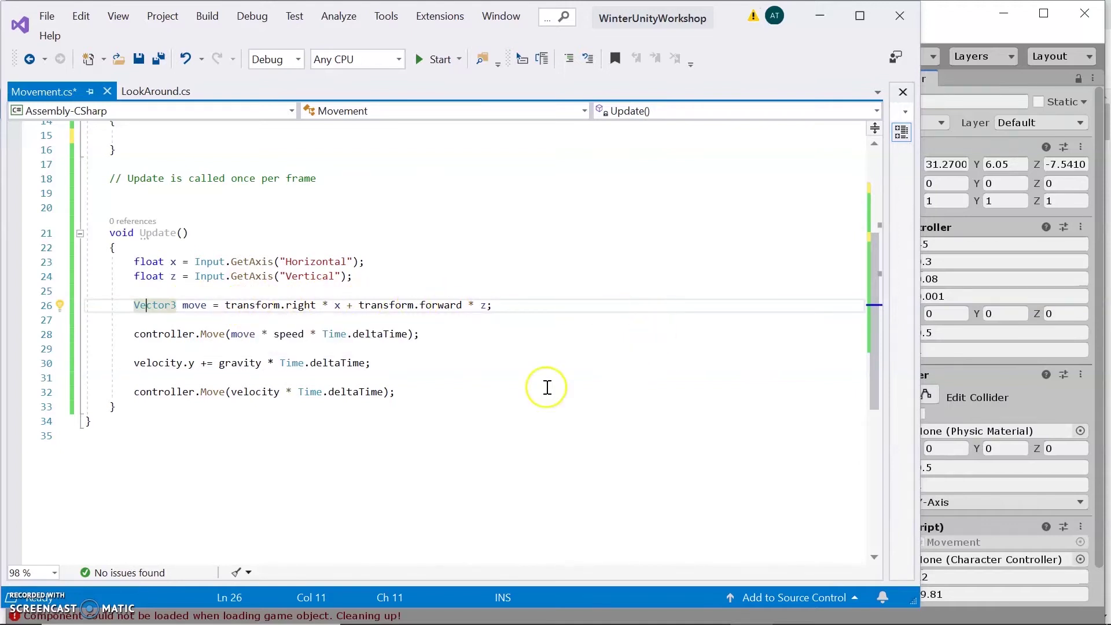
scroll(492, 417, down, 1)
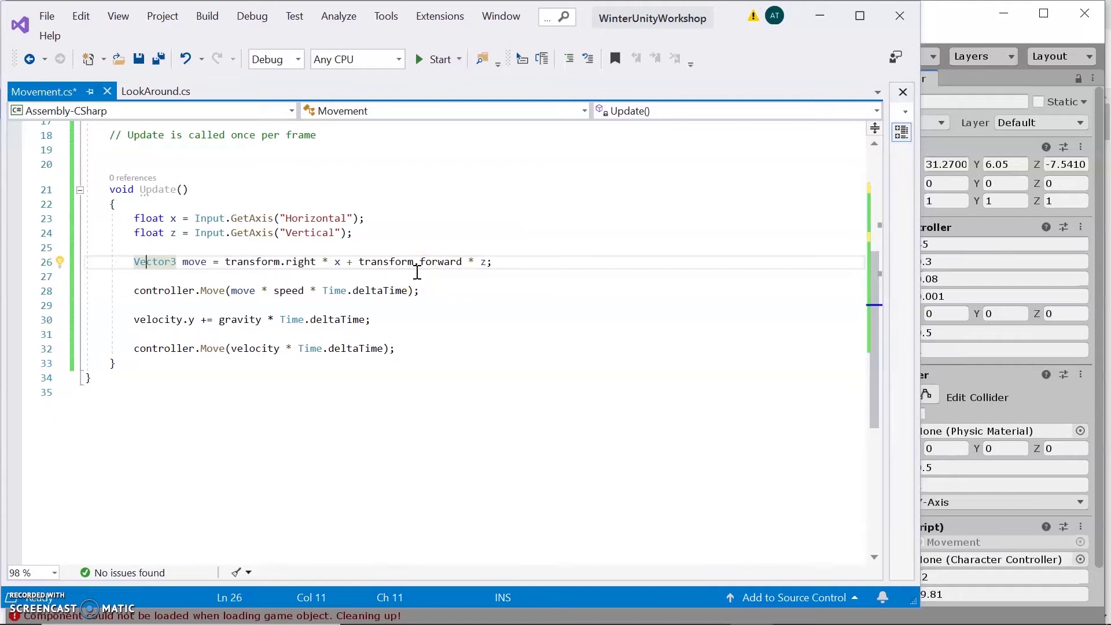
click(424, 294)
click(436, 281)
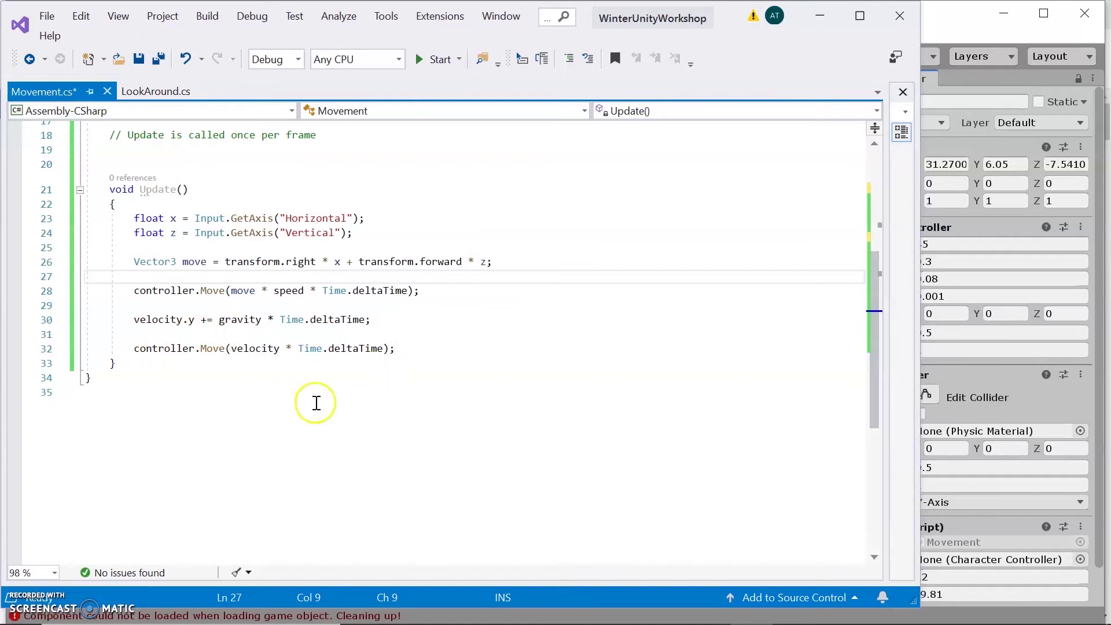
scroll(300, 373, up, 5)
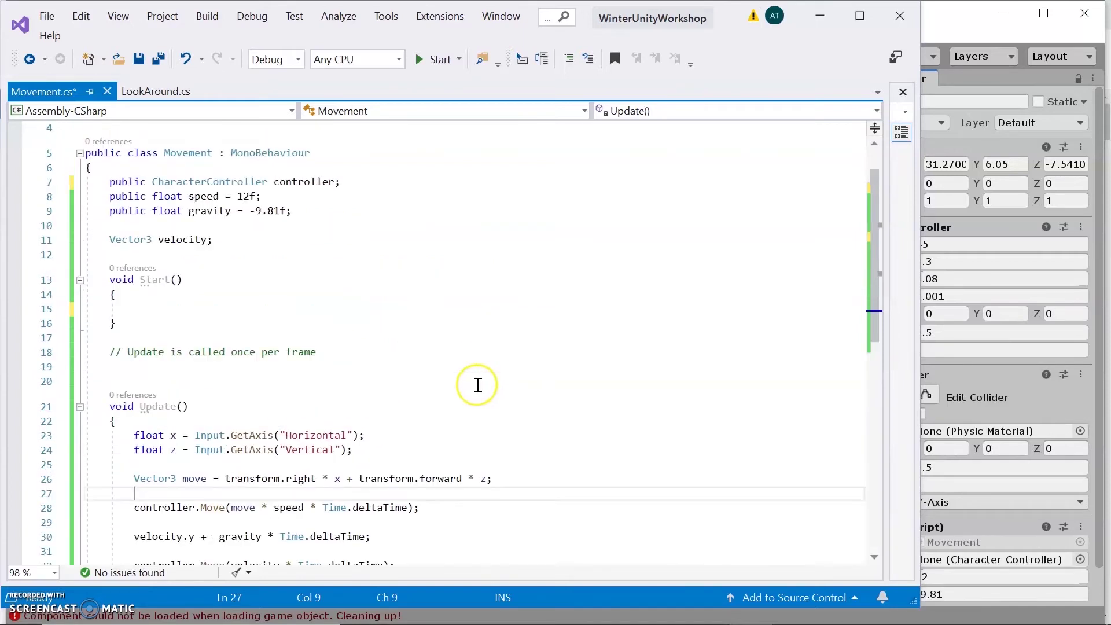
scroll(478, 385, up, 1)
Save the Movement script and assign the Player's Character Controller as the Movement component's Controller in Unity
key(ctrl+s)
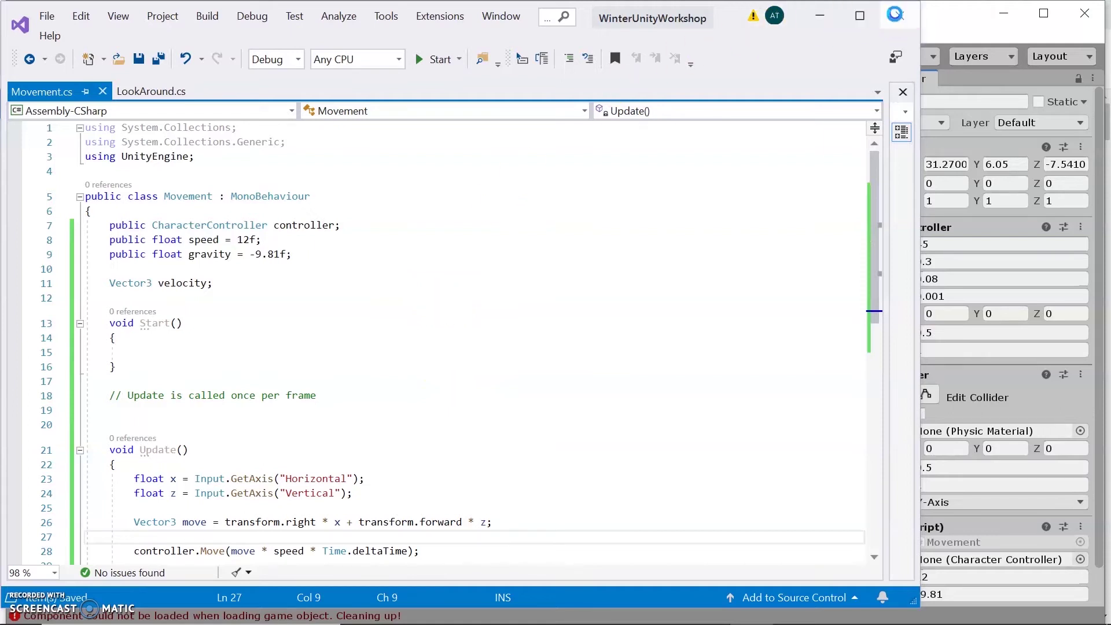
click(950, 19)
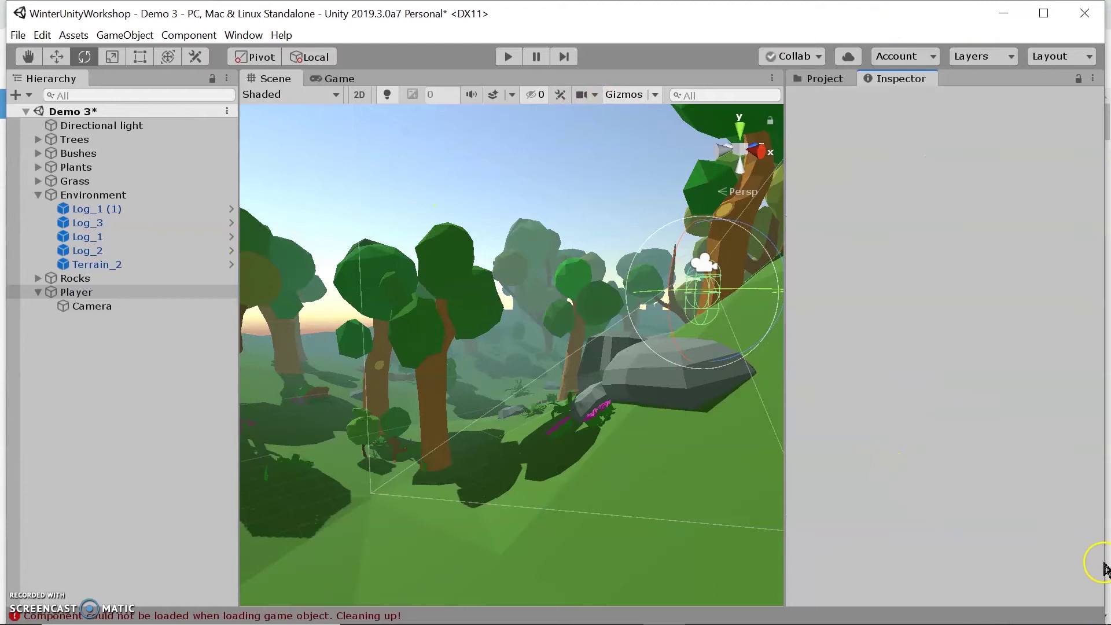
scroll(1053, 509, down, 3)
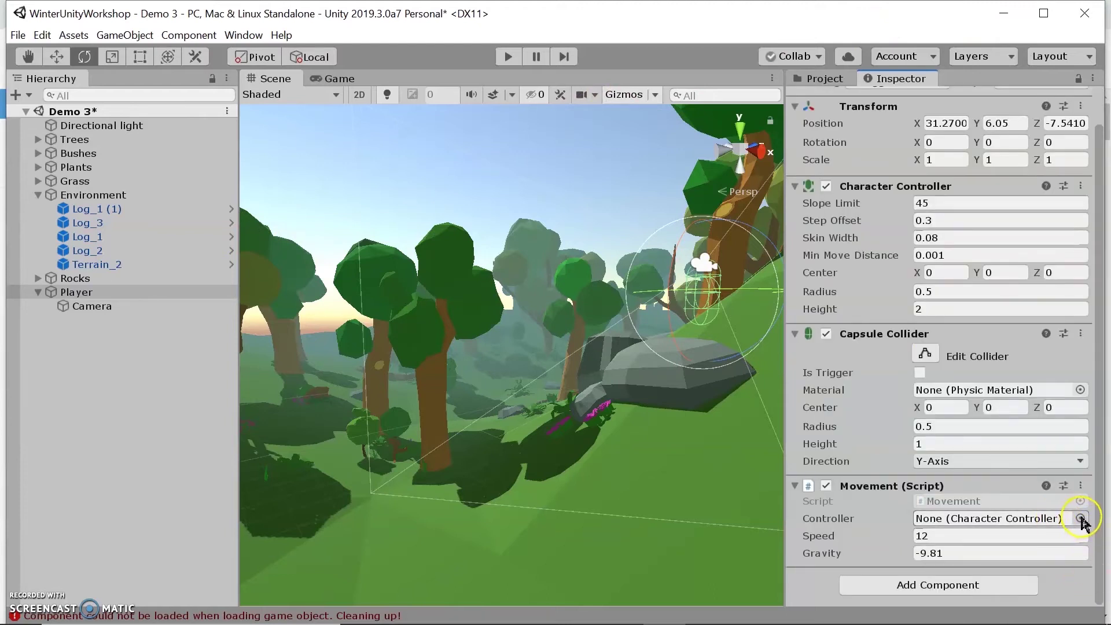
click(1081, 518)
click(417, 282)
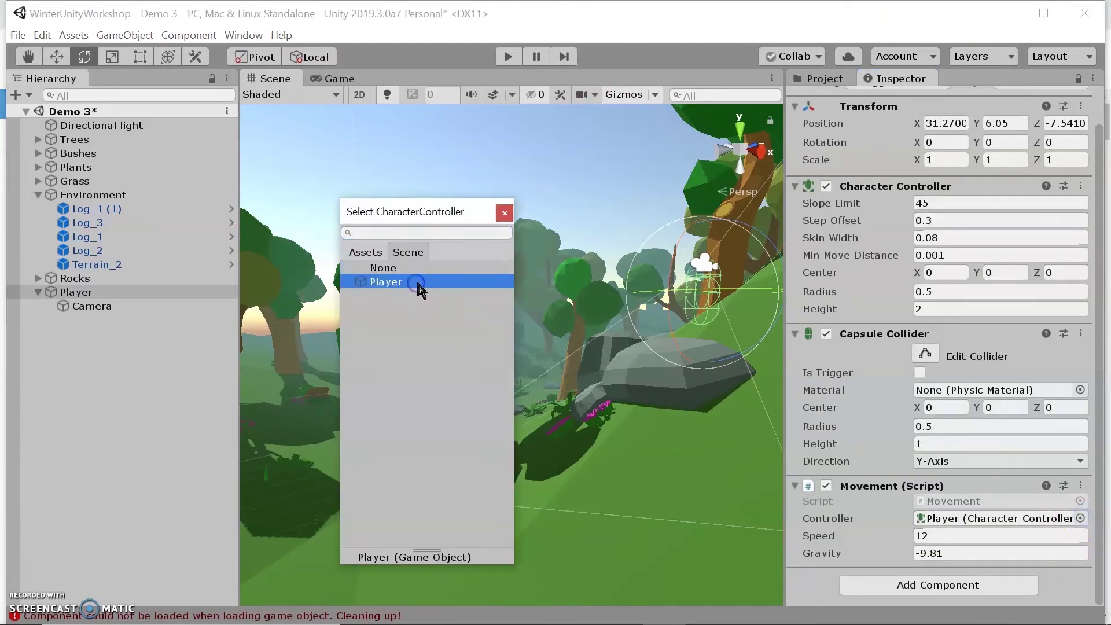
click(505, 212)
click(930, 538)
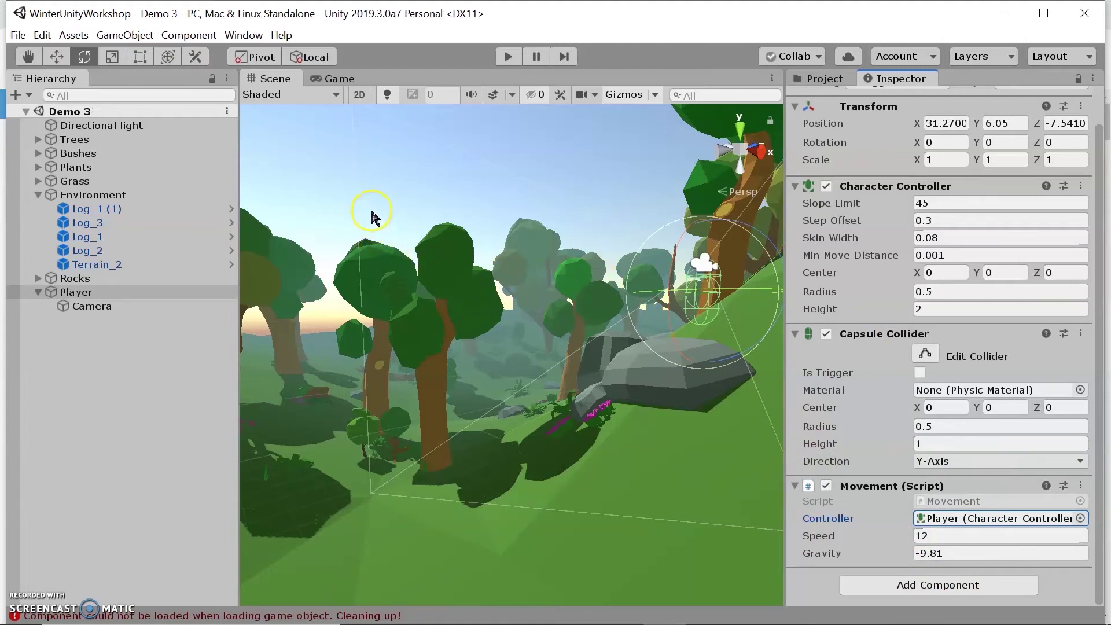
Enter Play mode and test walking the Player forward down the slope through the trees
click(509, 57)
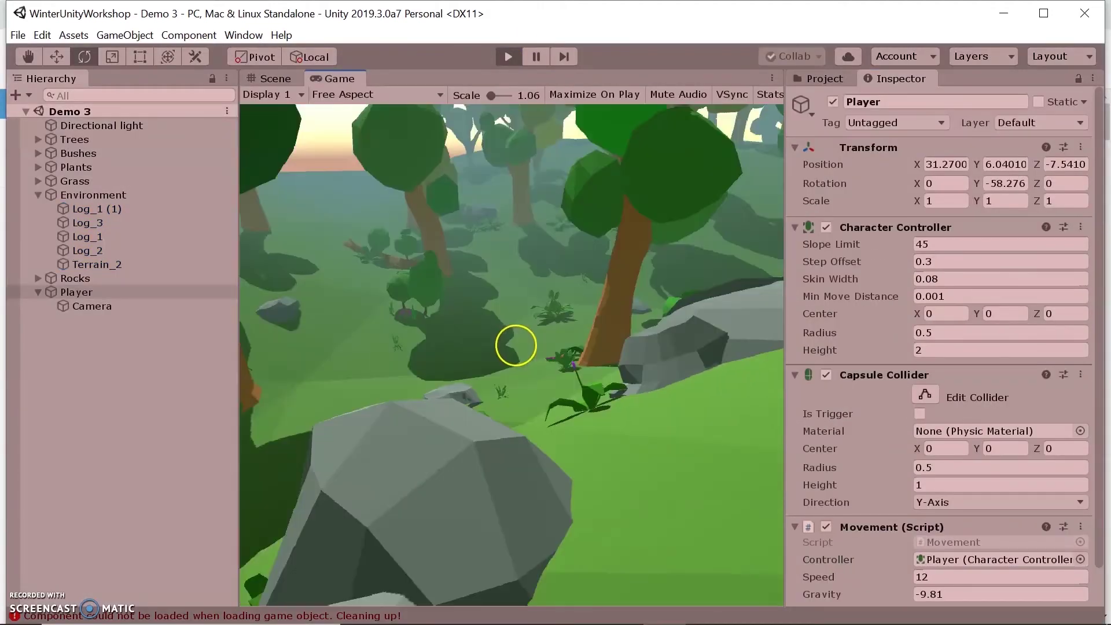
key(w)
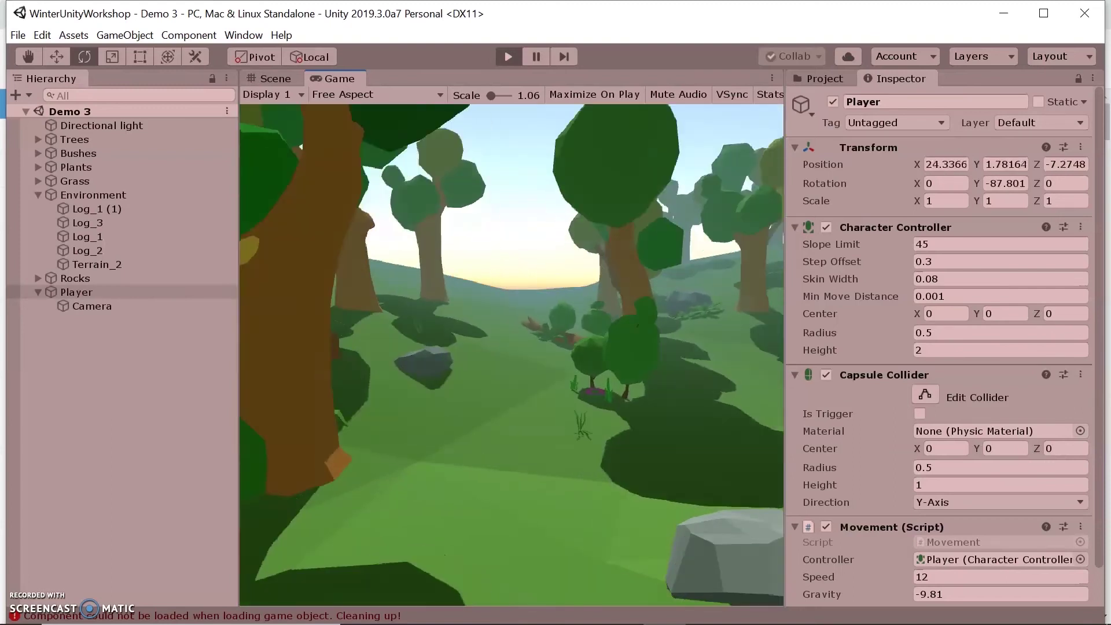
key(w)
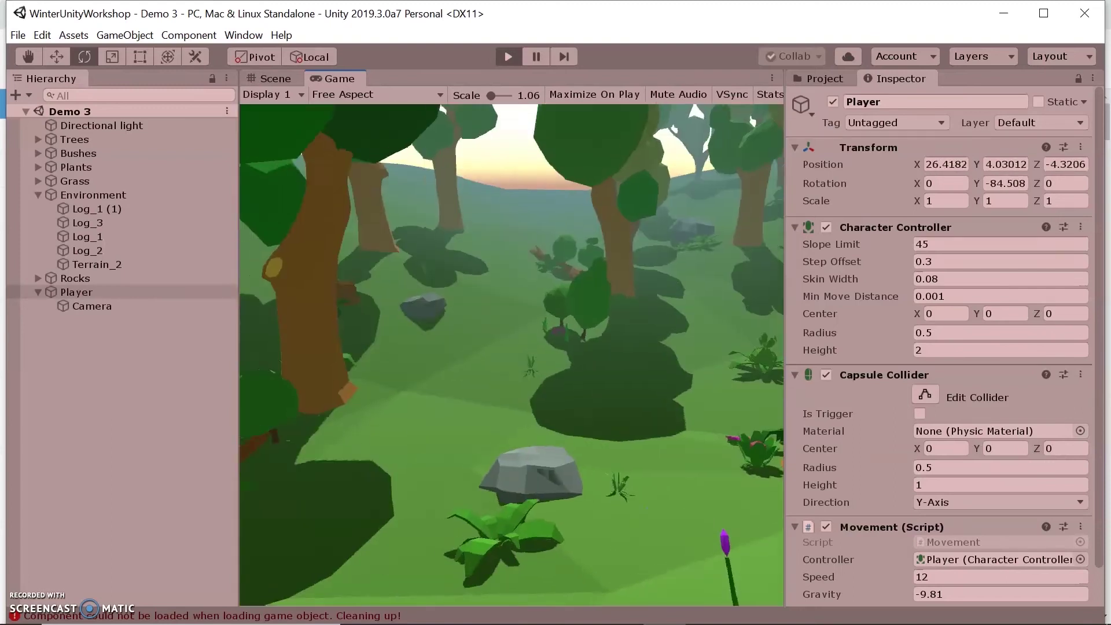
key(w)
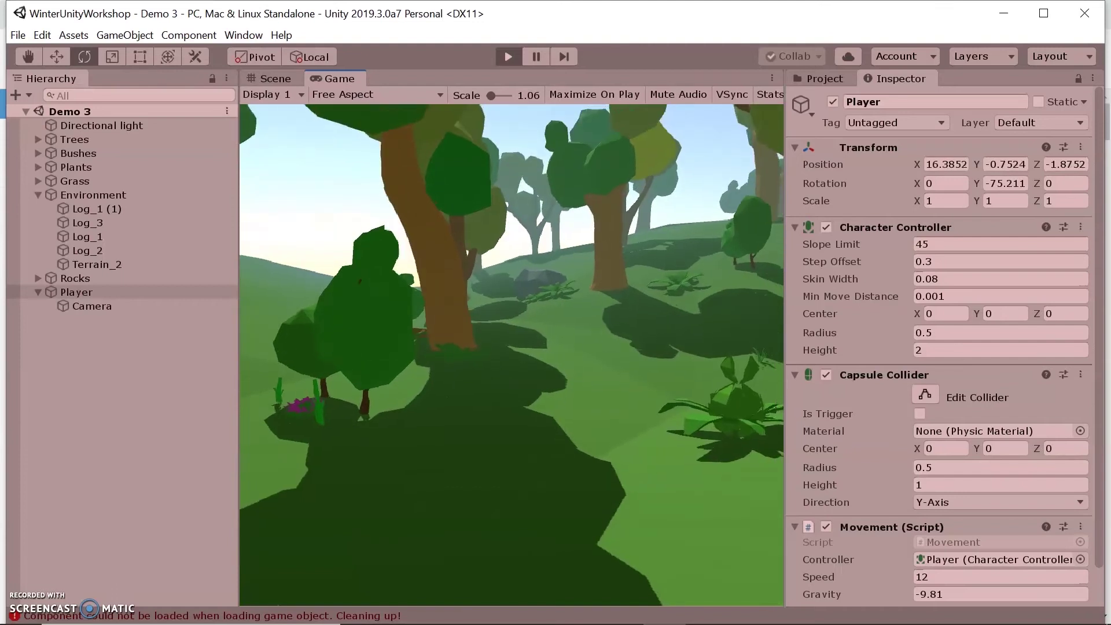
Try a Movement speed of 6 in Play mode, walk forward and sideways with it, and exit Play mode
drag(516, 352, 946, 577)
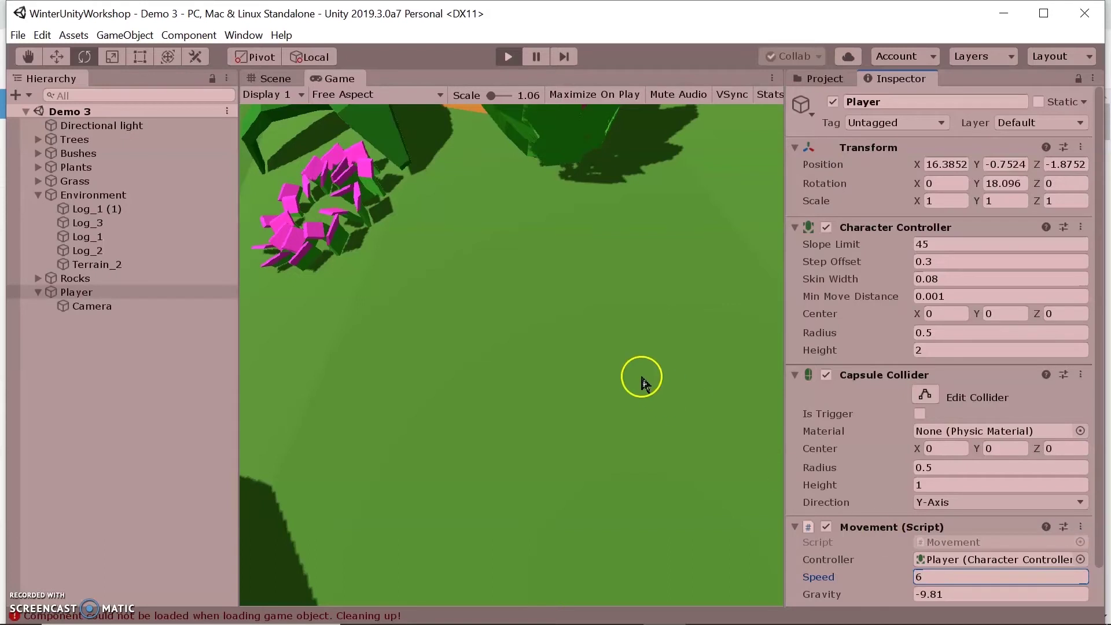
drag(573, 272, 405, 223)
key(w+d)
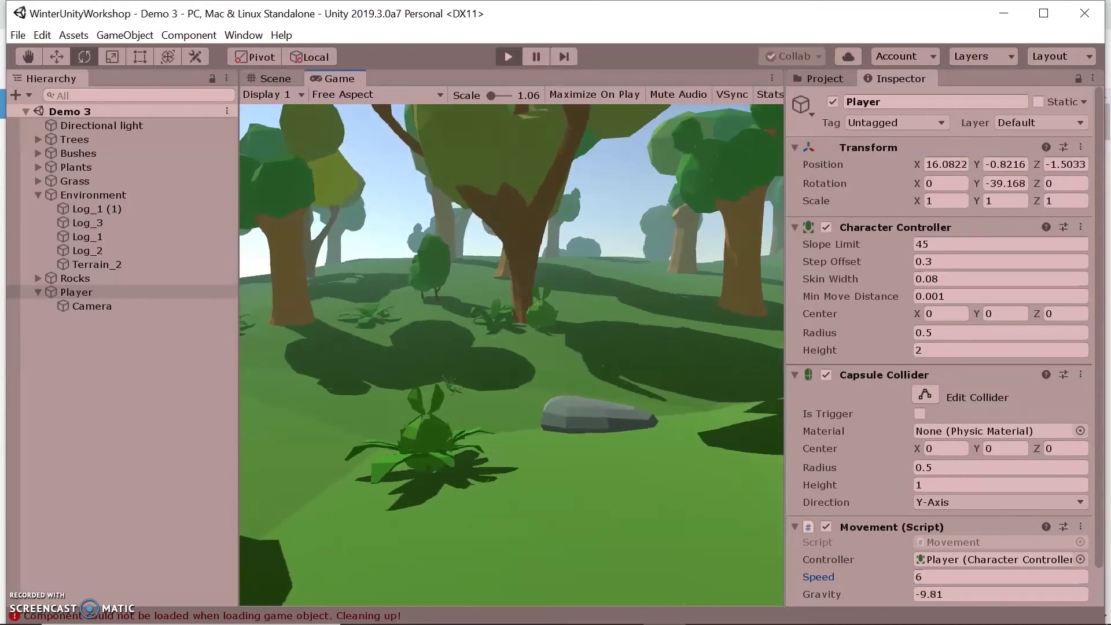
key(w+d)
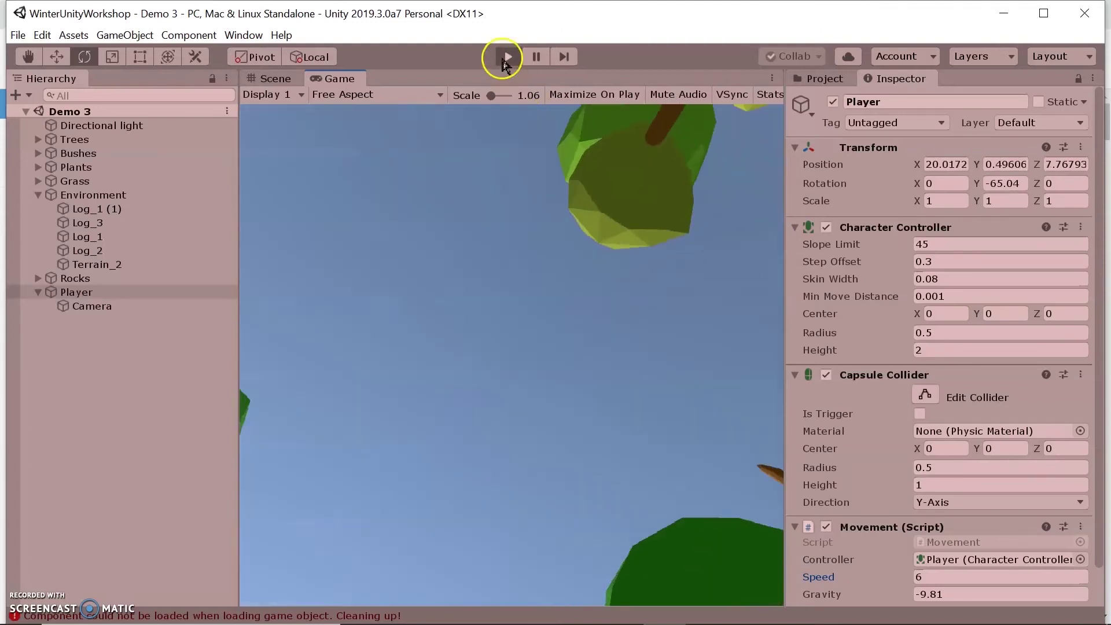
click(504, 57)
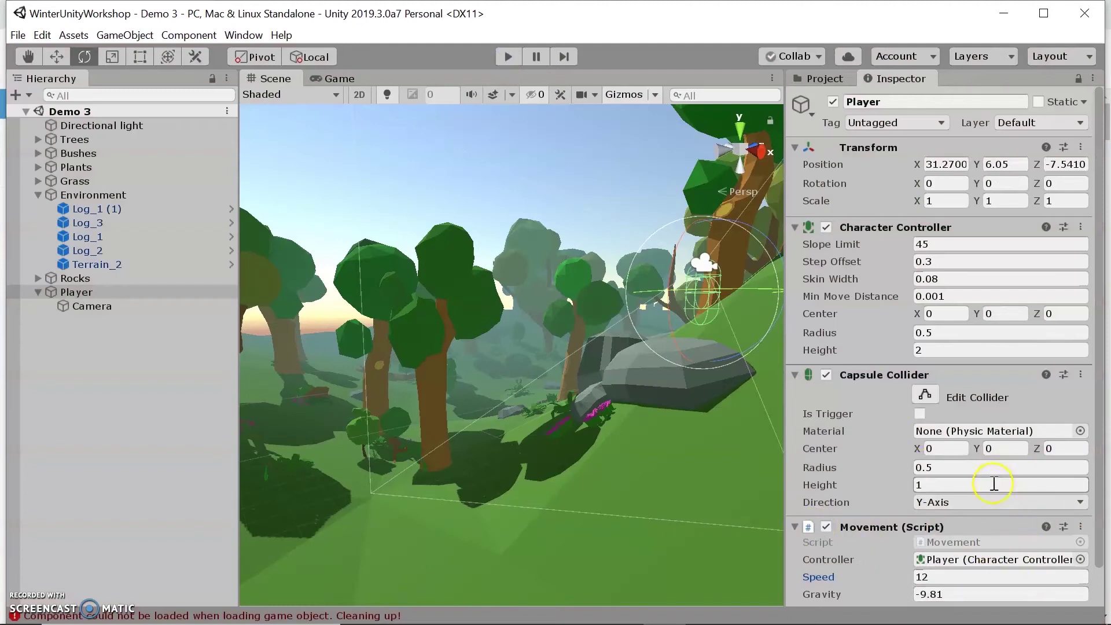
Add a 3D Cube to the scene above the open grassy hill
scroll(983, 486, down, 2)
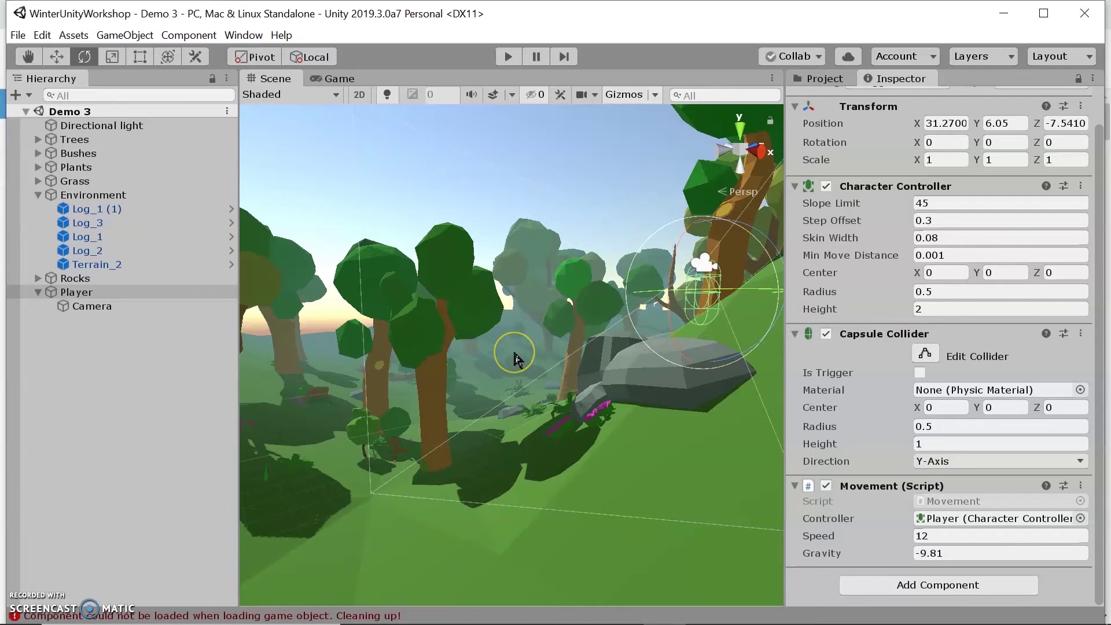
mouse_move(449, 352)
right_down()
mouse_move(352, 367)
mouse_move(285, 354)
mouse_move(506, 181)
mouse_move(568, 429)
mouse_move(776, 476)
mouse_move(763, 418)
mouse_move(723, 407)
mouse_move(928, 399)
mouse_move(488, 340)
mouse_move(581, 308)
mouse_move(610, 266)
mouse_move(441, 307)
right_up()
key(w)
click(139, 377)
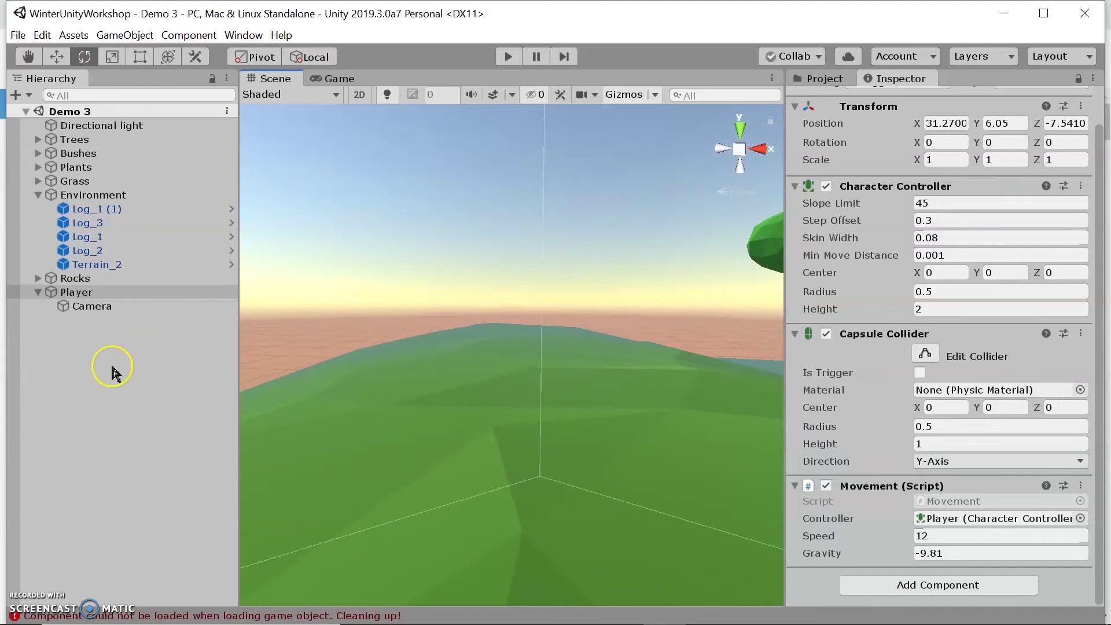
right_click(113, 370)
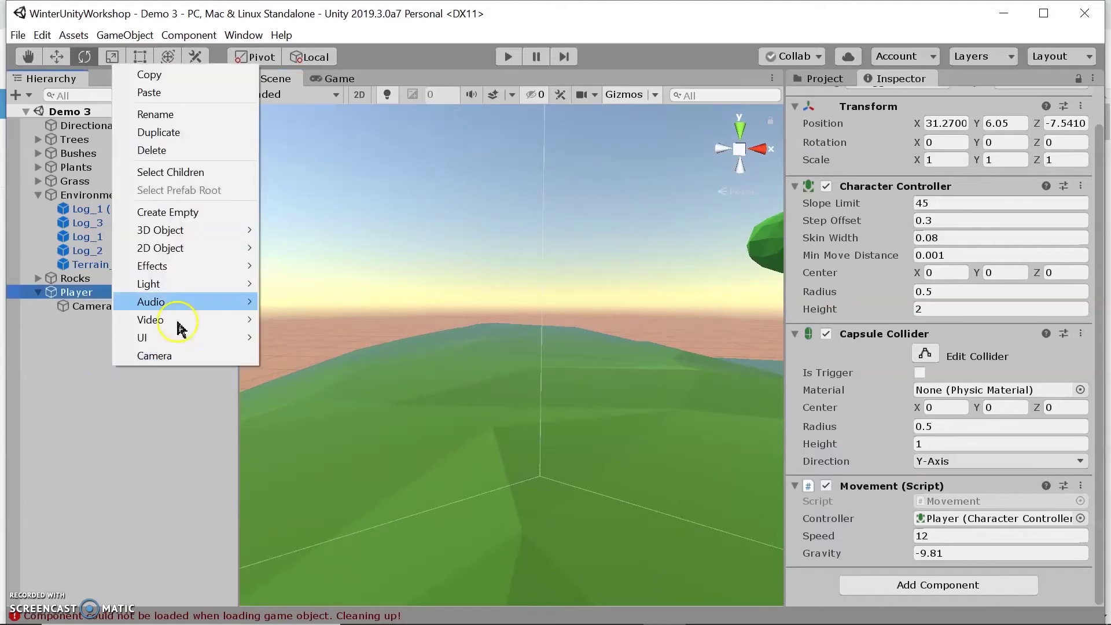
click(188, 233)
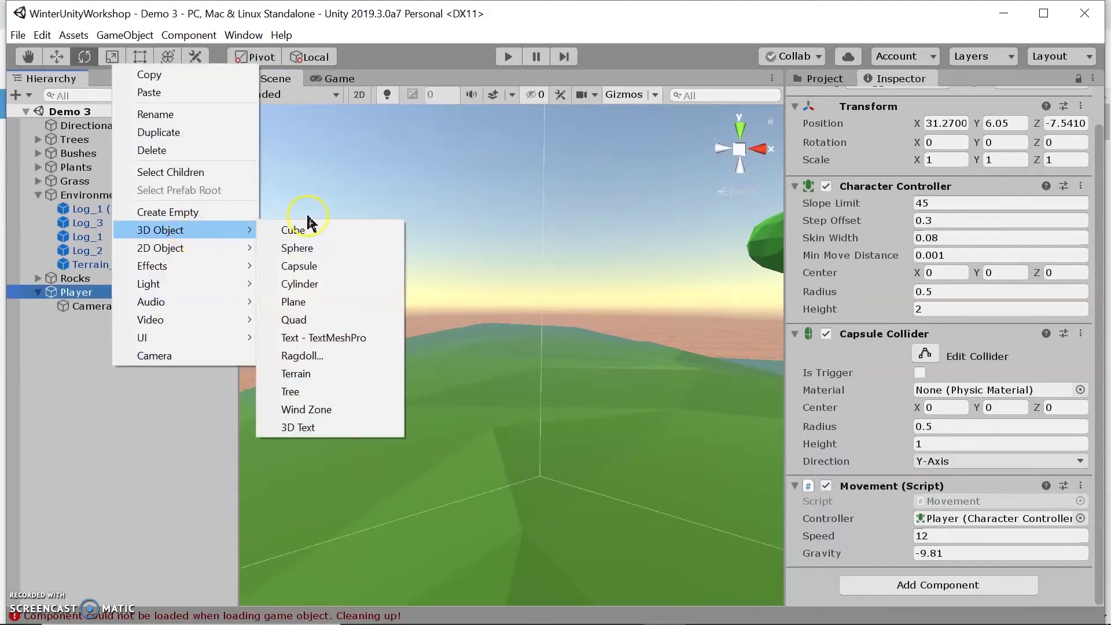
click(320, 231)
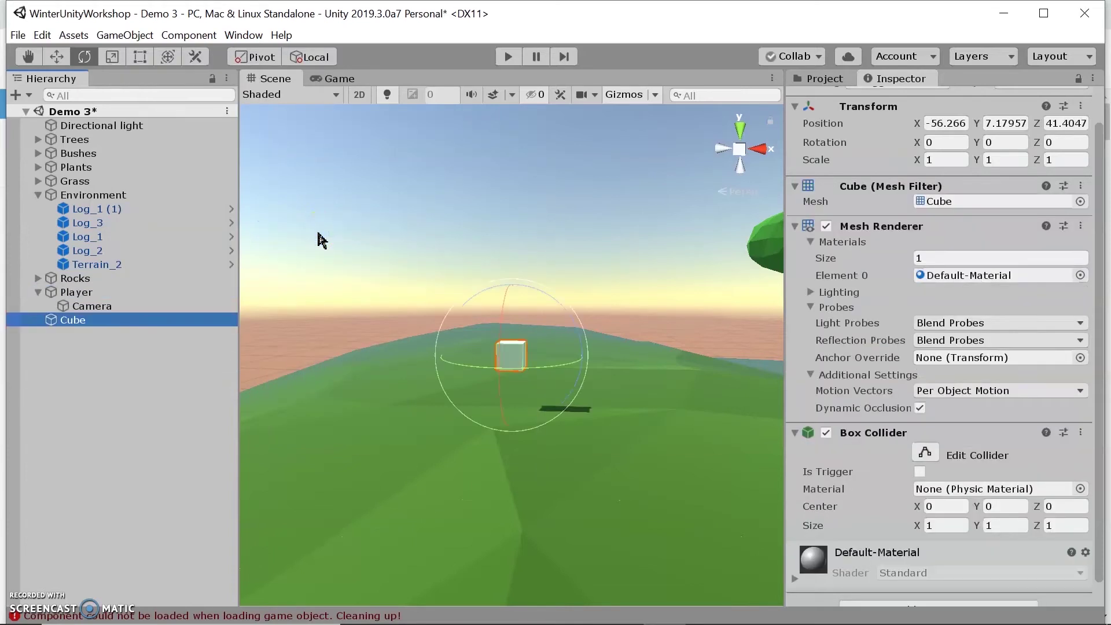
Move the new Cube straight down until it rests on the grassy hill
scroll(492, 383, up, 5)
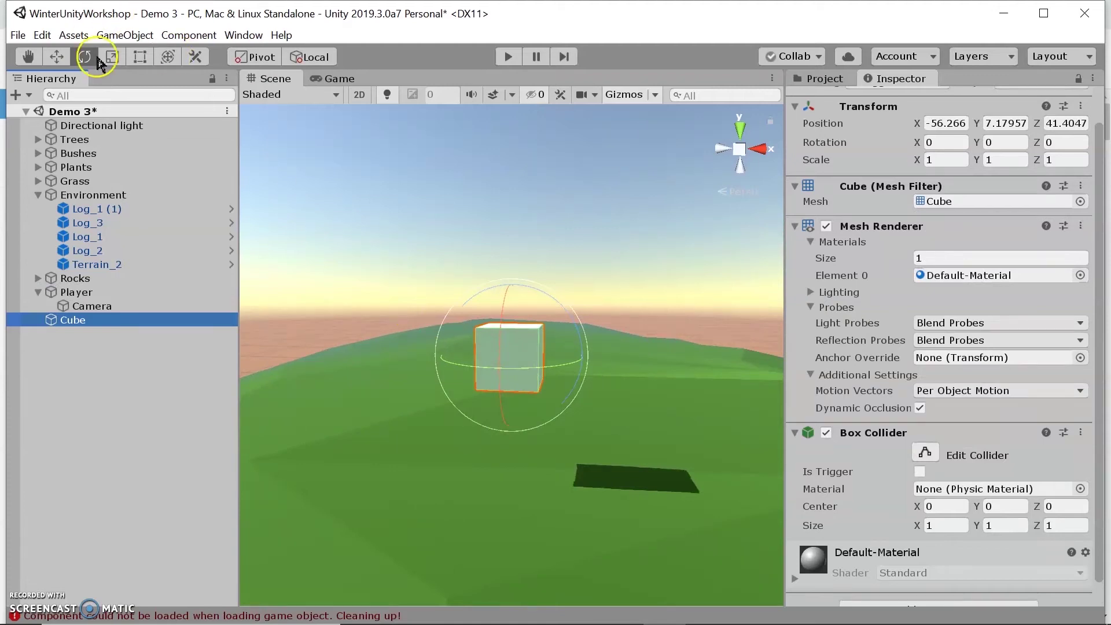
click(58, 54)
drag(515, 296, 499, 386)
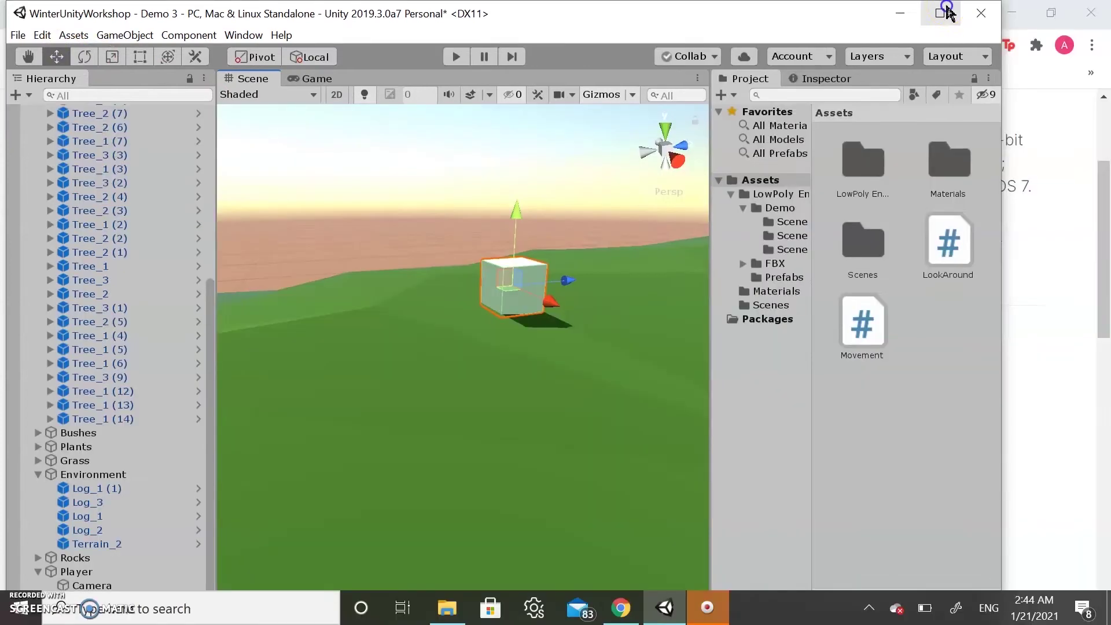
Scale the Cube into a wall by stretching it along Z, making it taller along Y and thinning it along X
double_click(944, 14)
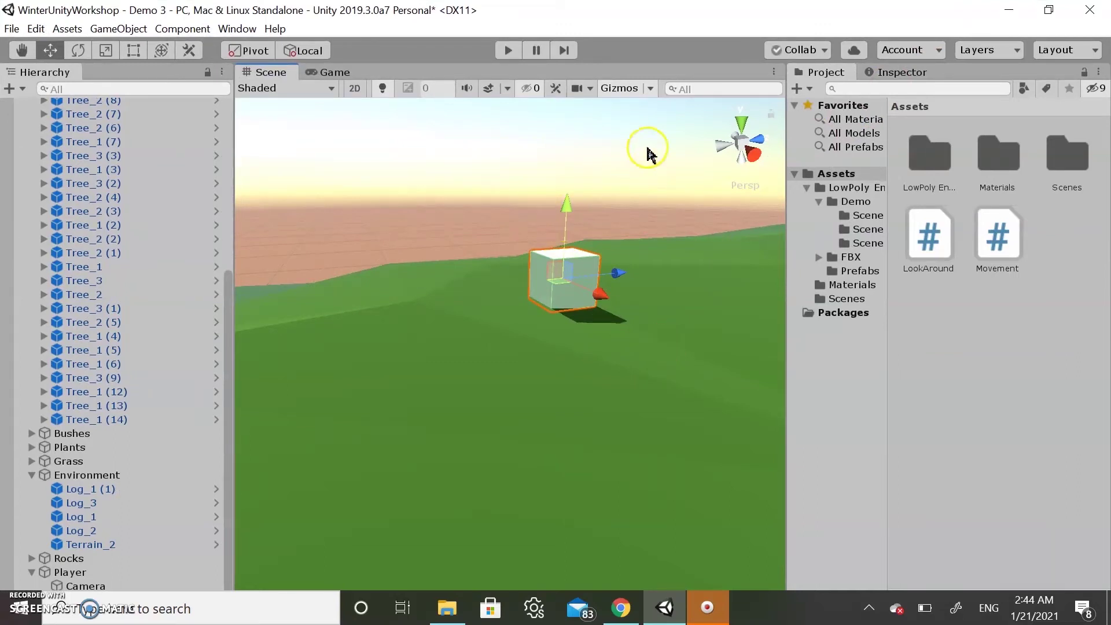
click(112, 52)
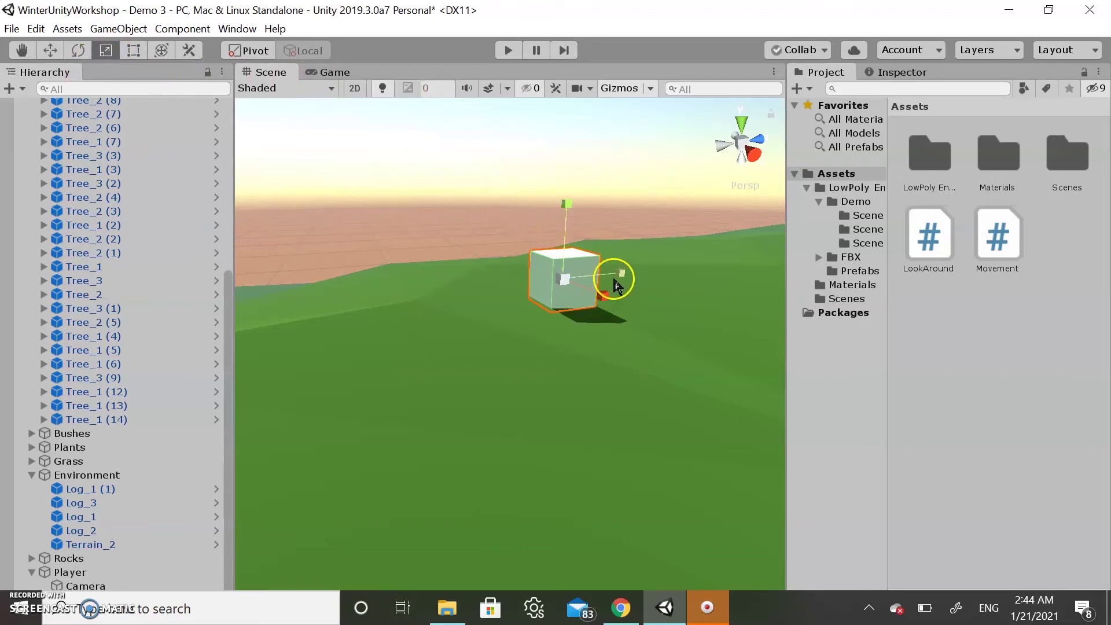
drag(622, 273, 880, 231)
drag(568, 213, 575, 54)
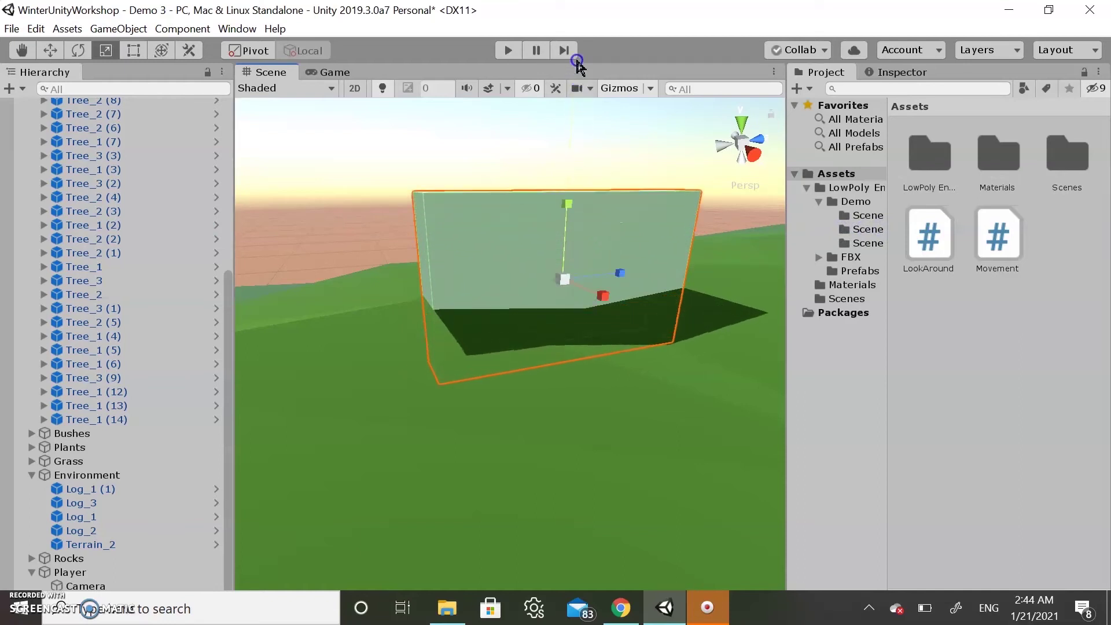
right_drag(422, 359, 666, 317)
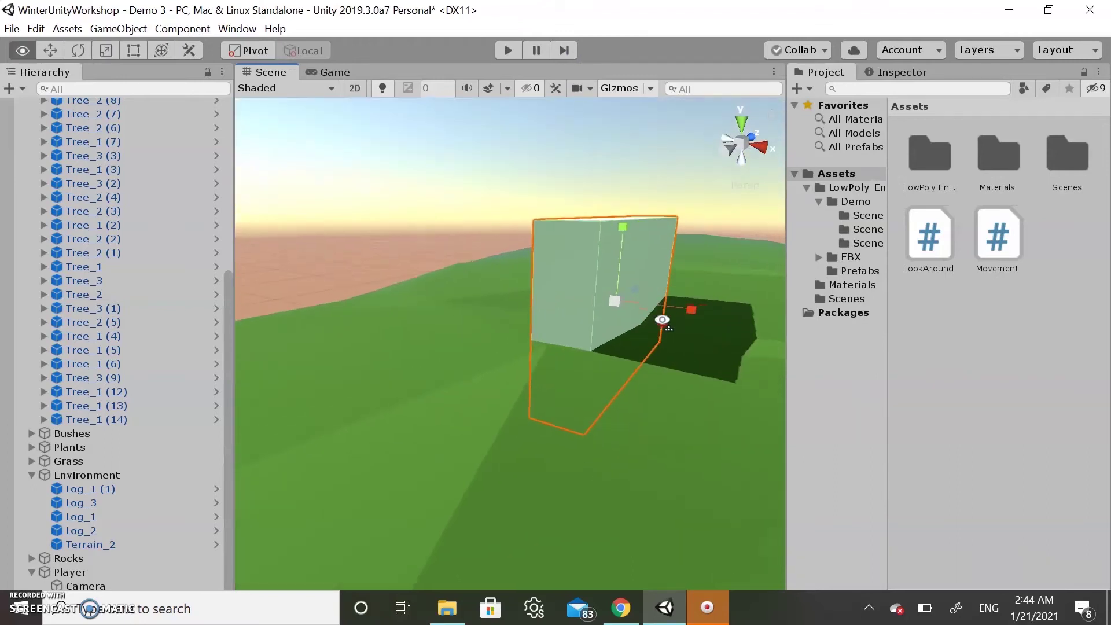
drag(692, 308, 648, 298)
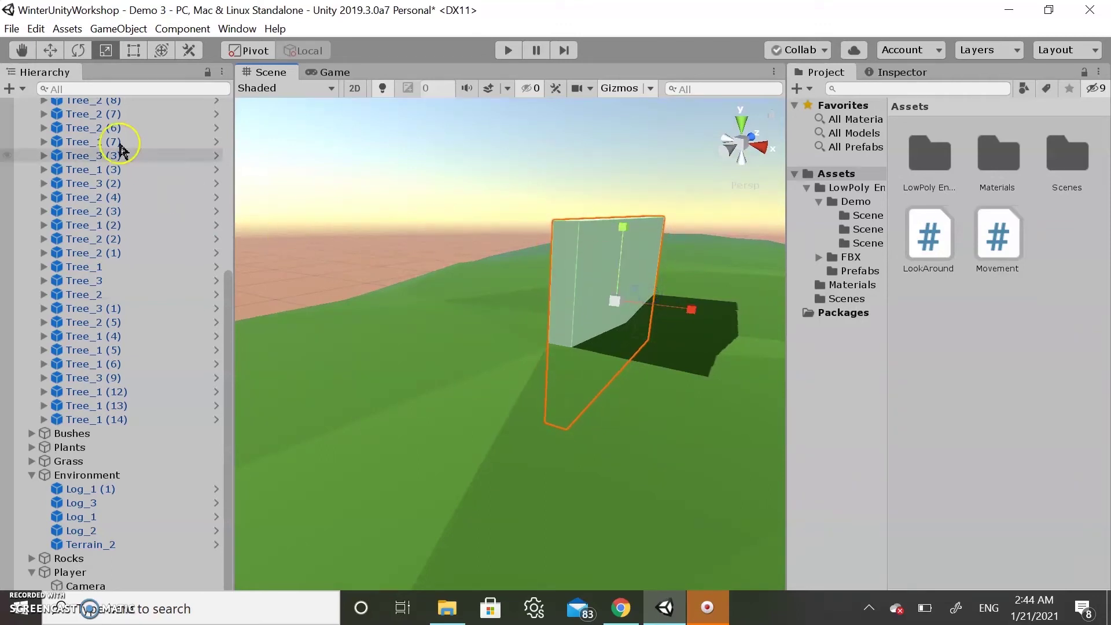
Raise the wall along Y to a height of about 6.87 so less of it is buried in the hill
click(50, 49)
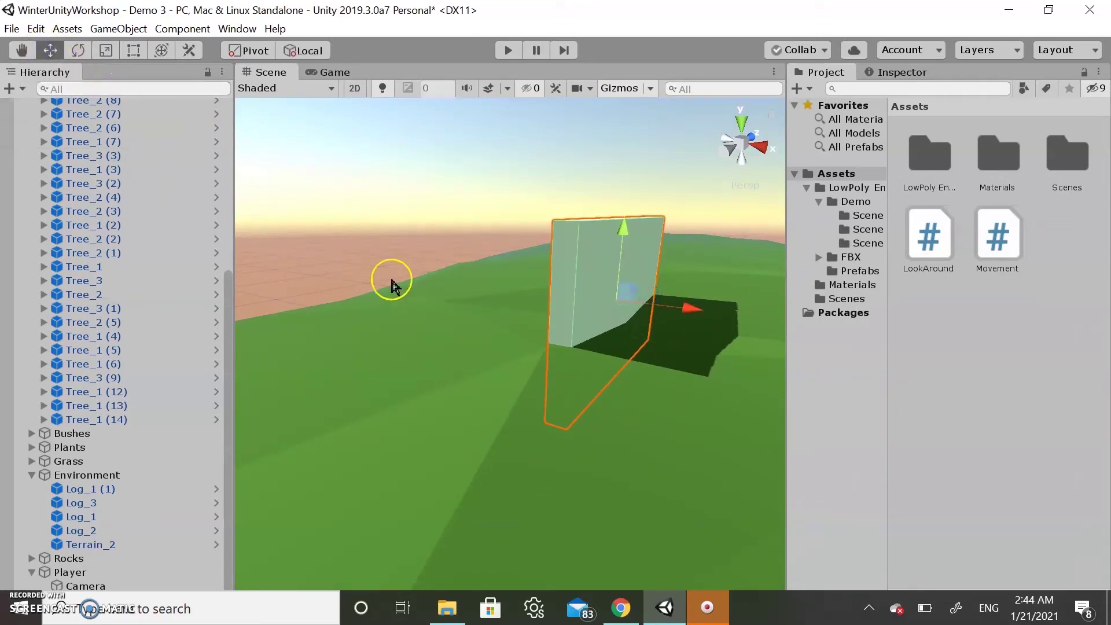
drag(621, 238, 634, 186)
alt+drag(522, 355, 449, 268)
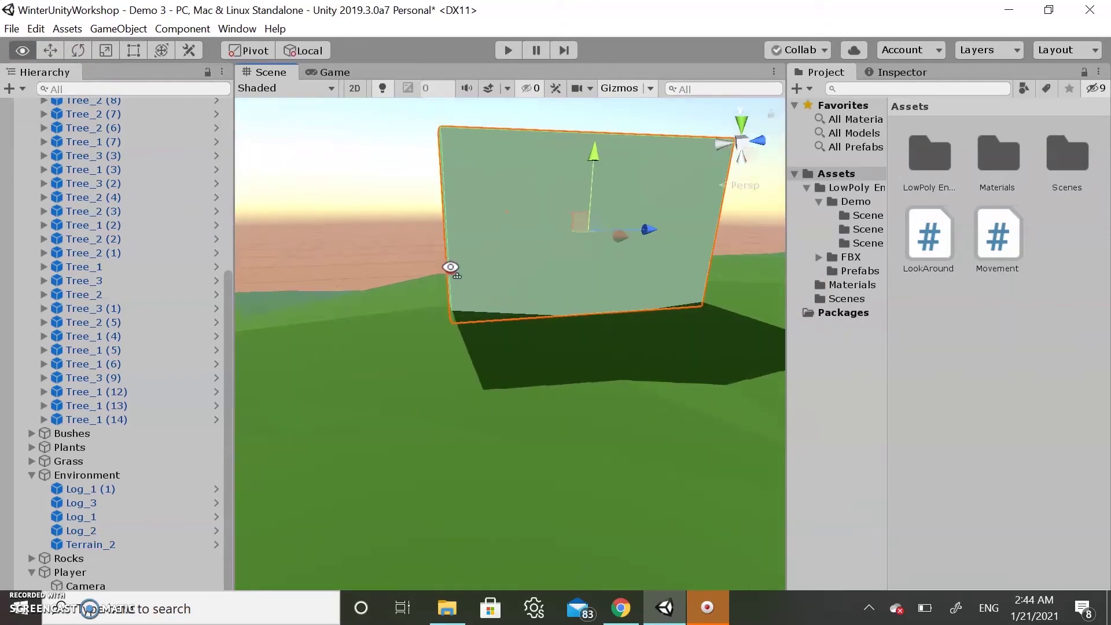
Duplicate the wall, collapse the Trees group, and slide the copy along Z to about 35.42, end to end with the original
click(613, 268)
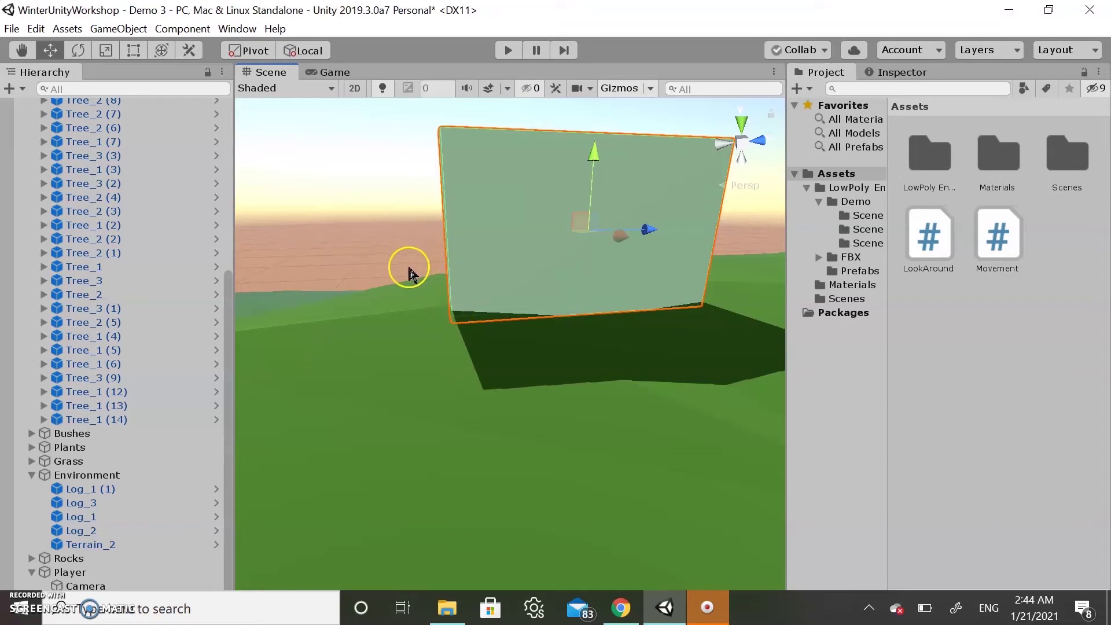
scroll(136, 411, down, 1)
scroll(92, 244, up, 10)
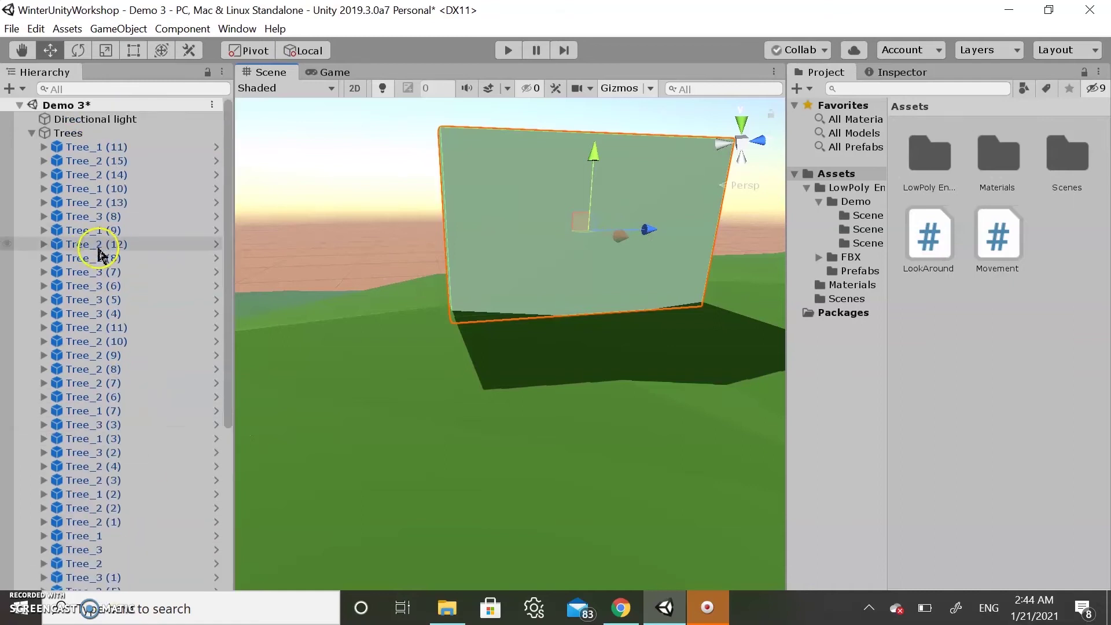
click(30, 134)
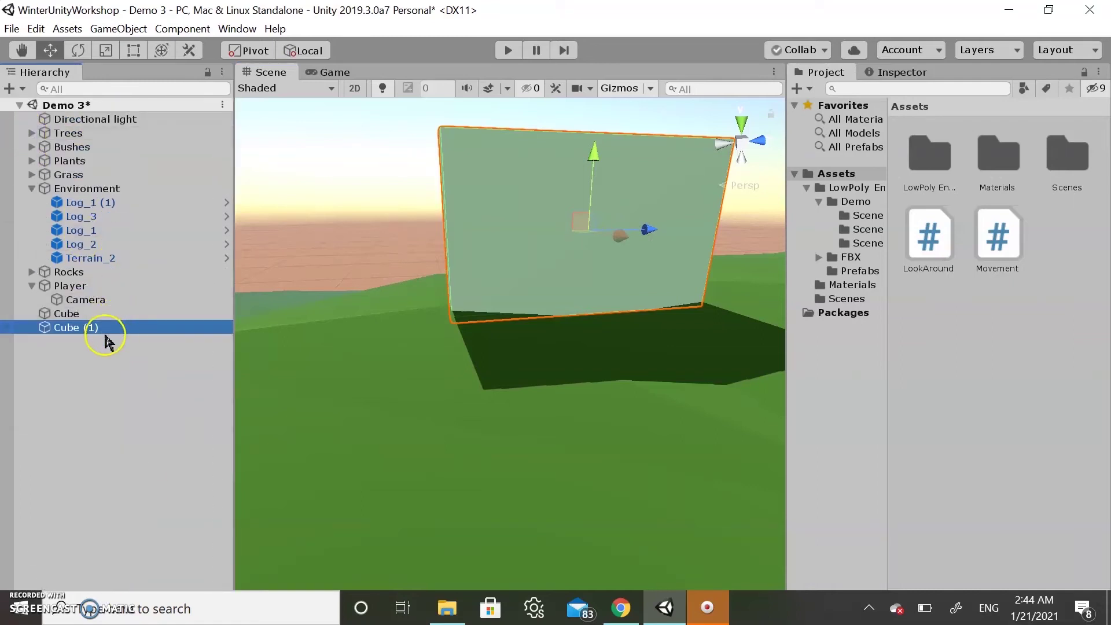
drag(649, 232, 392, 246)
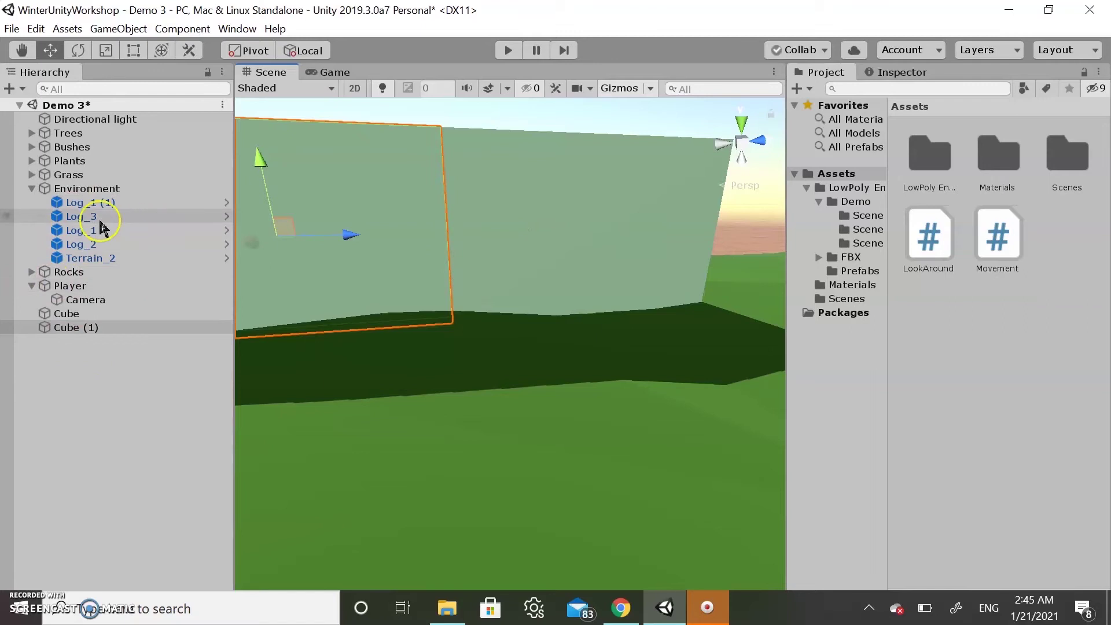
Set the Y rotation of the duplicated wall, Cube (1), to 90
right_drag(638, 355, 417, 326)
right_drag(470, 288, 807, 144)
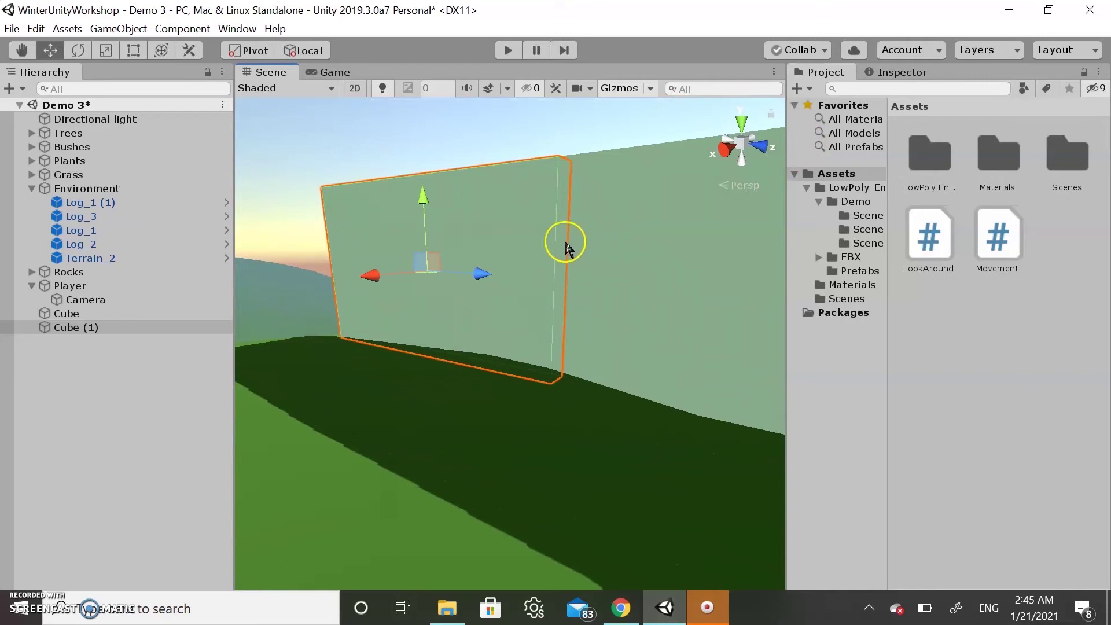
click(911, 73)
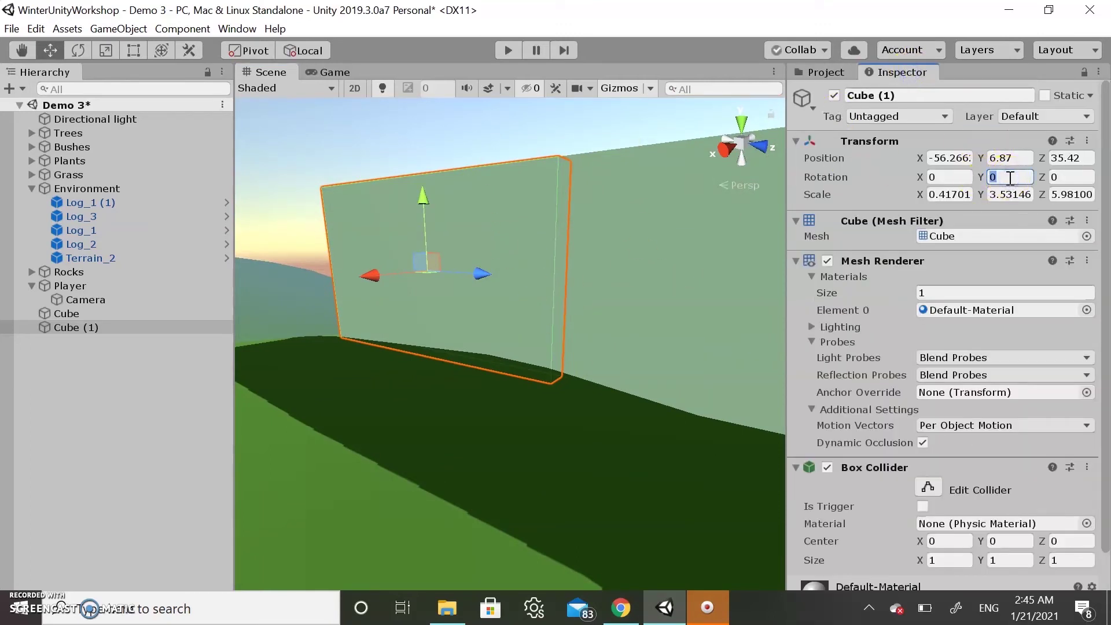
text(90)
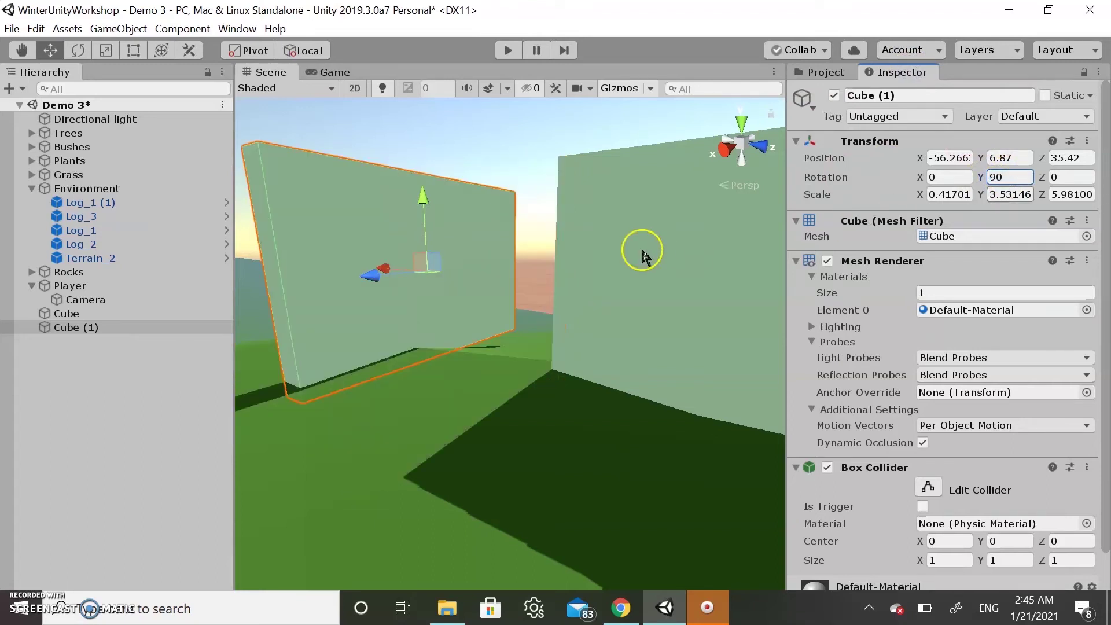
Slide the rotated Cube (1) wall along Z to about 38.6, up to the near end of the first wall
drag(384, 275, 450, 317)
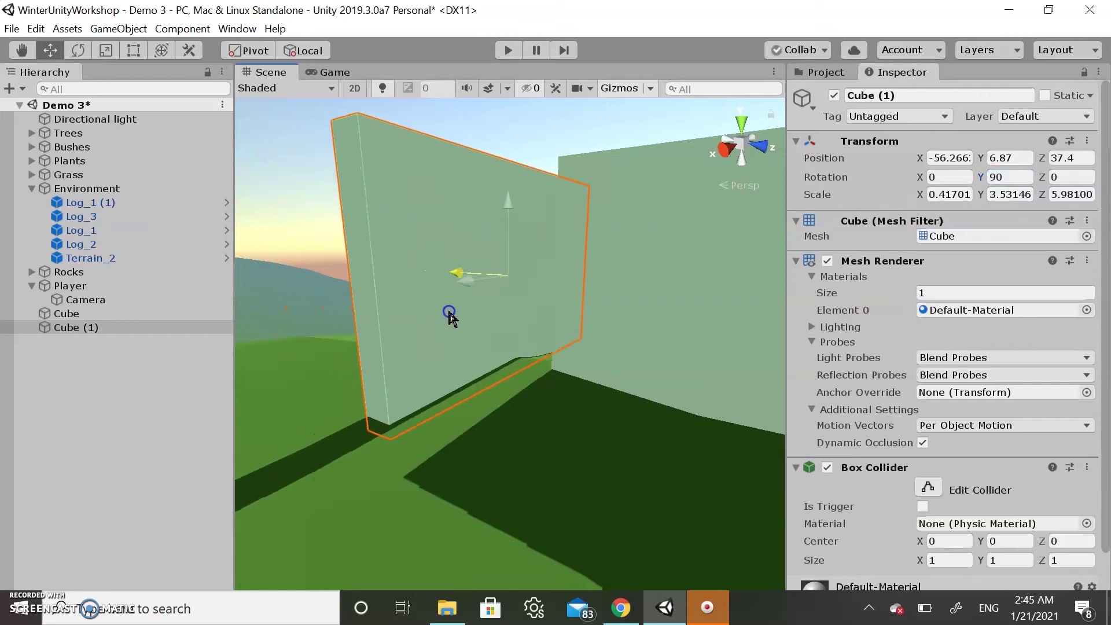
right_drag(538, 367, 549, 318)
drag(446, 273, 556, 307)
right_drag(612, 318, 656, 280)
drag(623, 264, 733, 309)
right_drag(732, 310, 707, 293)
Shift Cube (1) along X to about -53.5 so it forms a corner with the first wall
click(690, 283)
drag(690, 284, 538, 290)
right_drag(539, 290, 776, 385)
click(586, 311)
drag(777, 382, 711, 457)
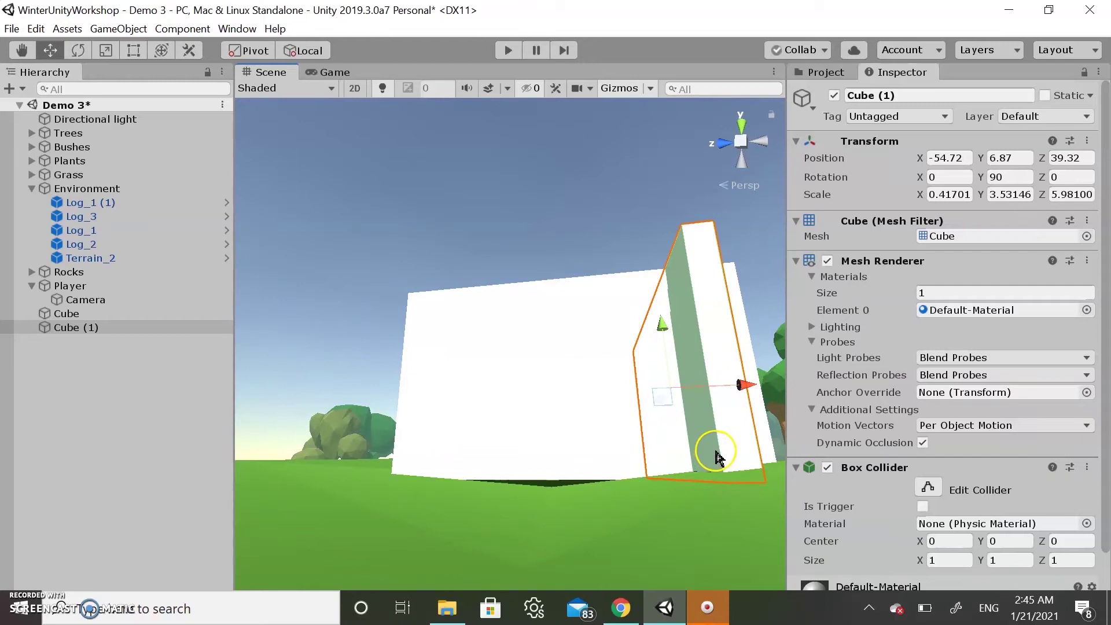
key(ctrl+z)
drag(693, 406, 584, 210)
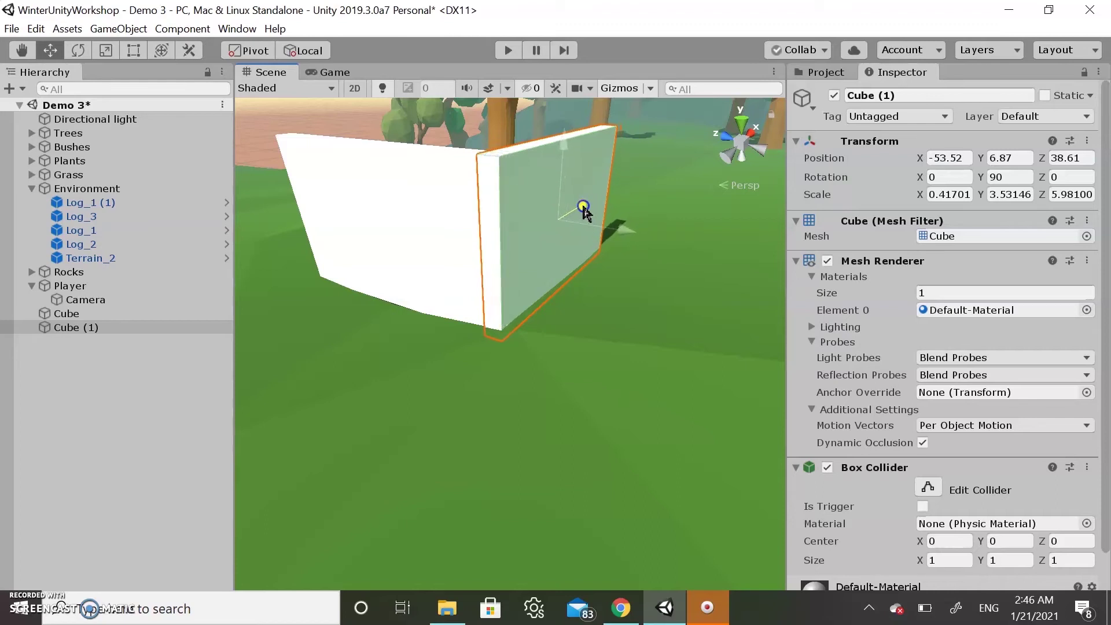
Check the corner from the other side and fine-tune Cube (1) along X to about -53.46
click(602, 342)
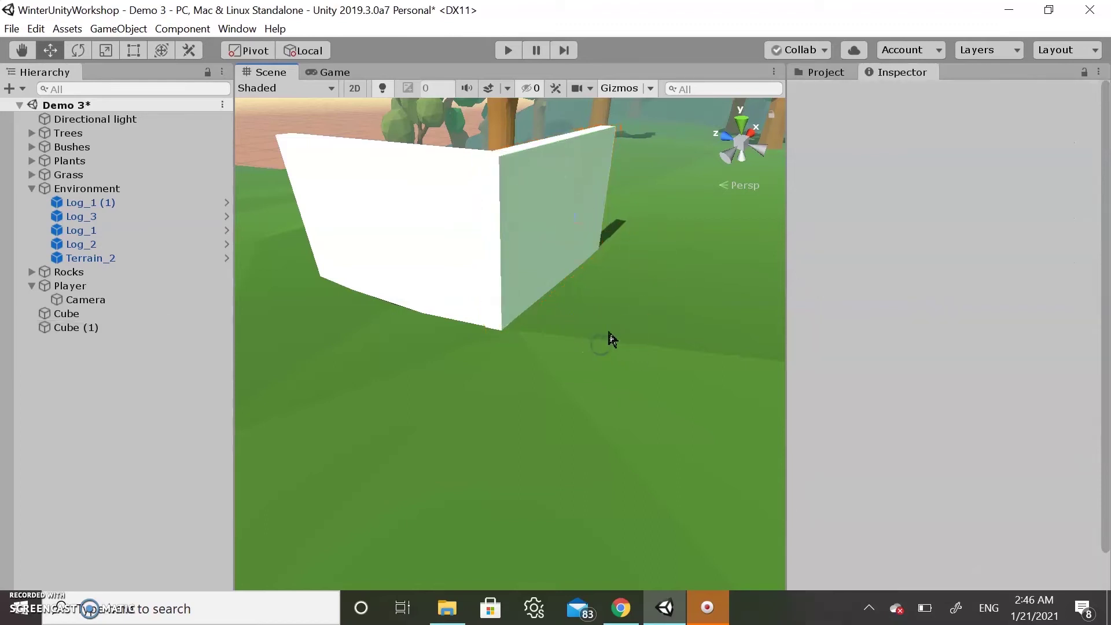
alt+drag(352, 350, 614, 161)
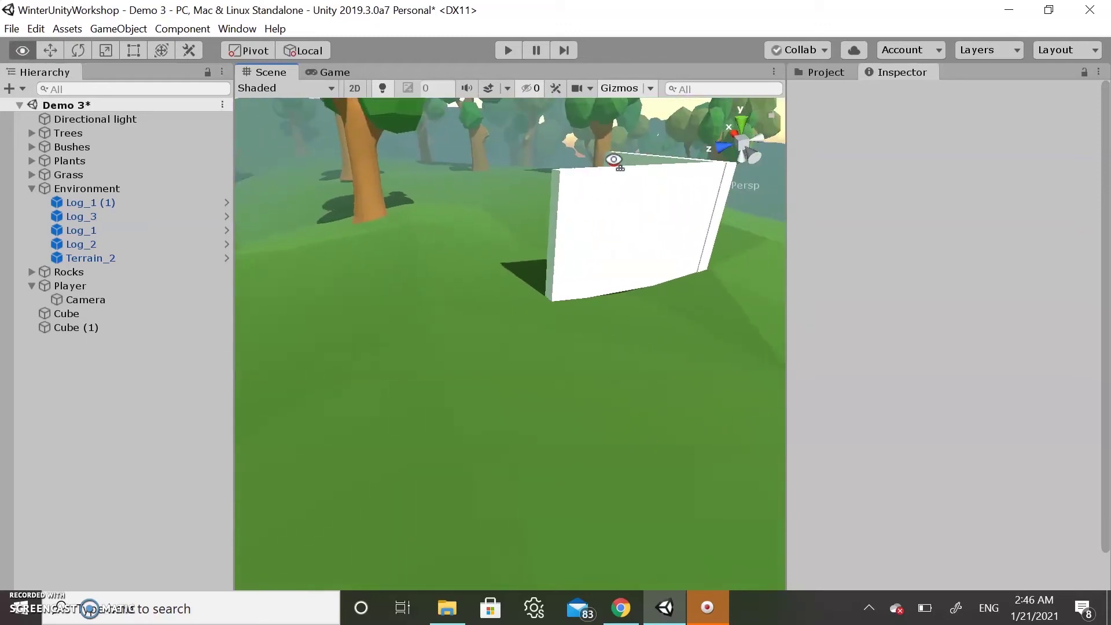
click(646, 168)
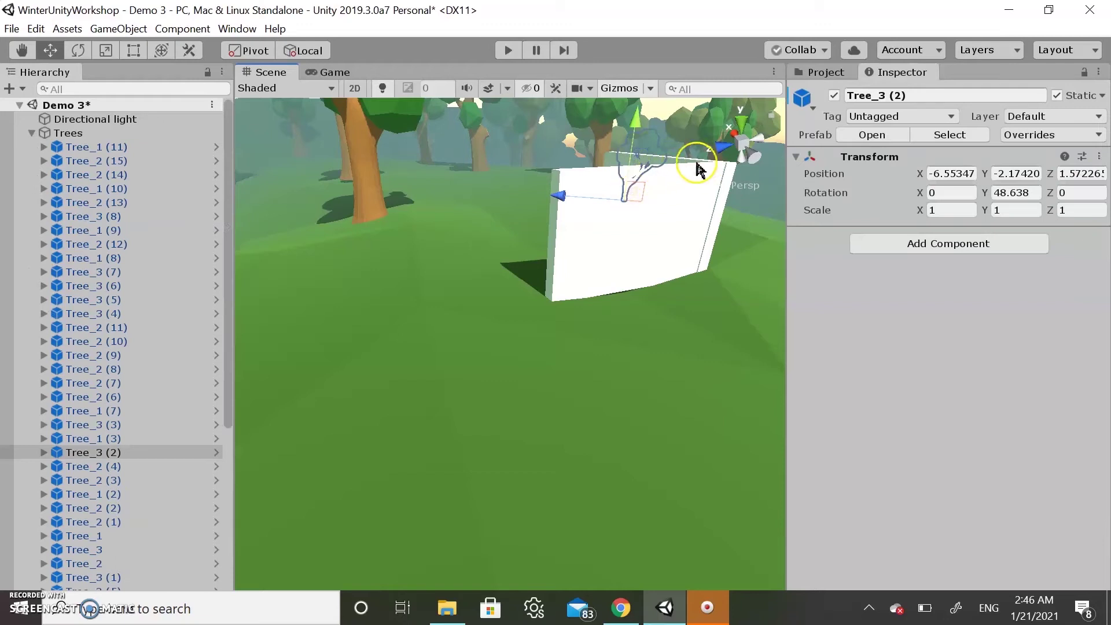
click(693, 168)
drag(655, 200, 618, 203)
right_drag(535, 218, 653, 231)
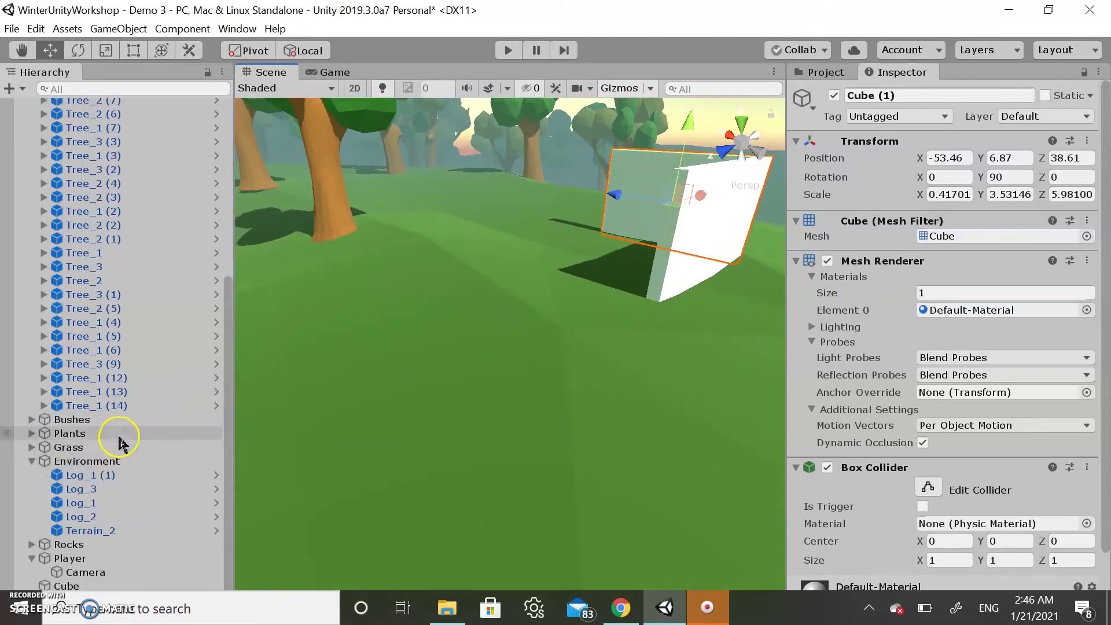
Duplicate Cube (1) and move the copy along Z to about 44.22, at the opposite end of the first wall
scroll(89, 264, up, 5)
scroll(90, 264, up, 1)
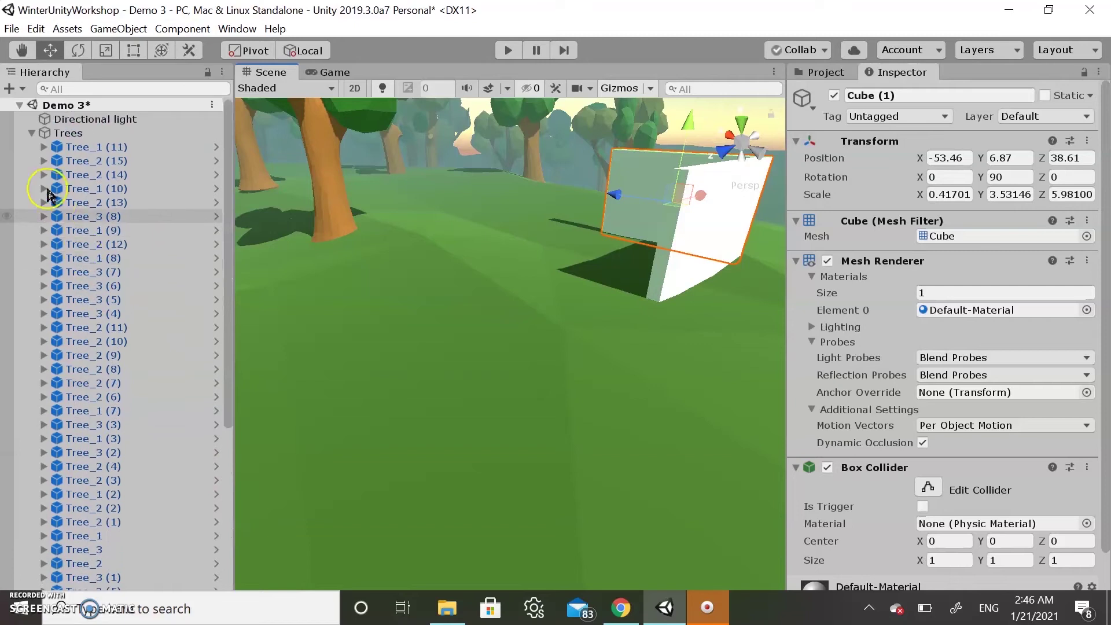
click(32, 133)
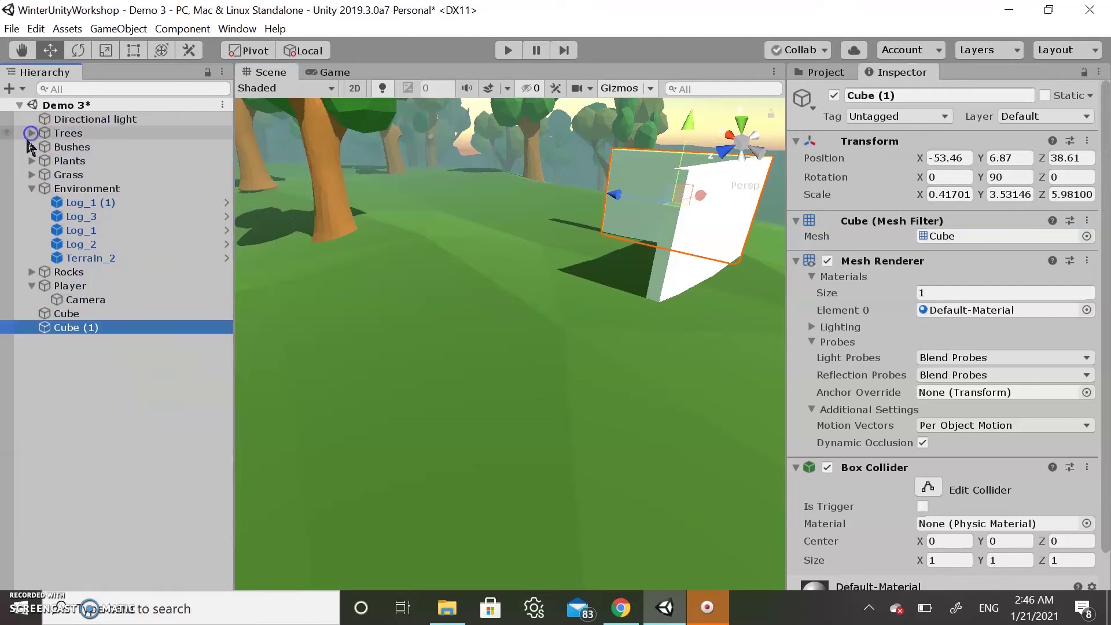
right_click(90, 330)
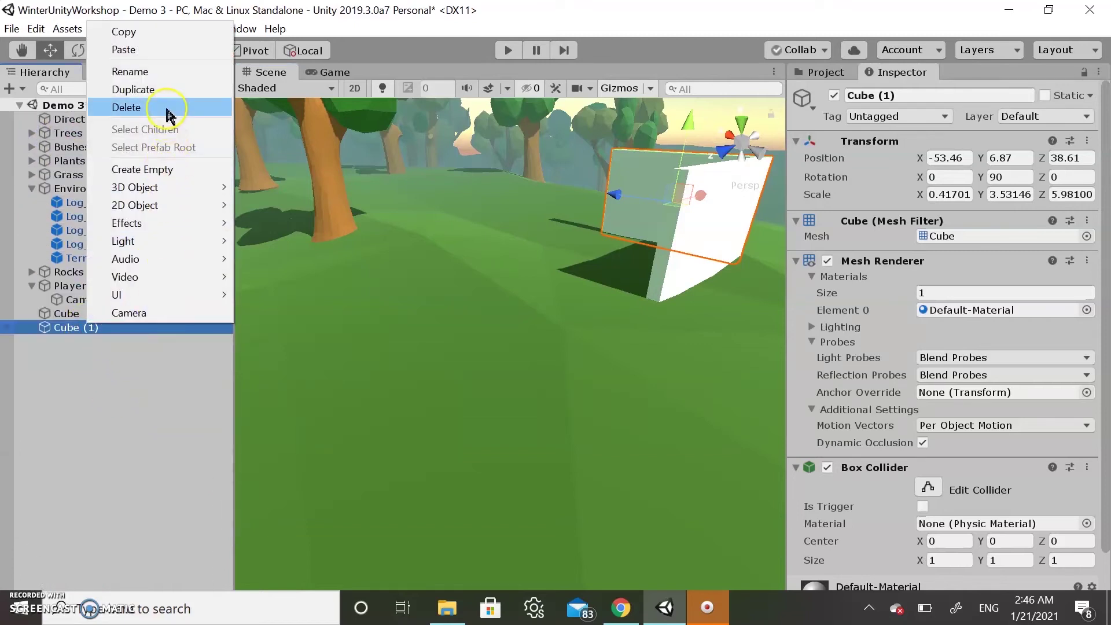
click(163, 91)
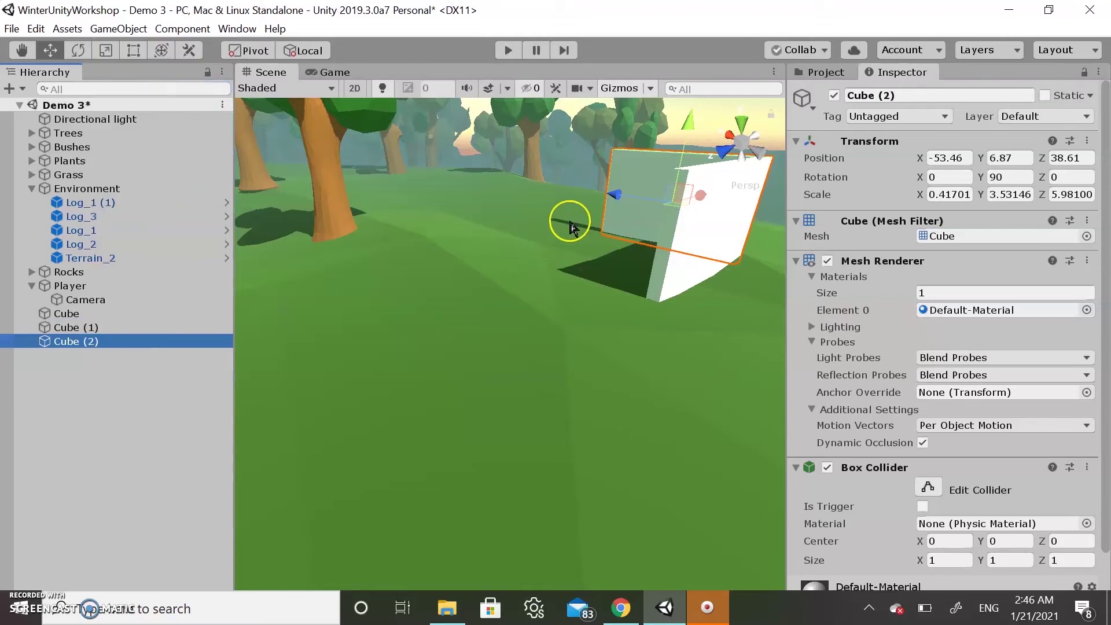
drag(700, 203, 641, 242)
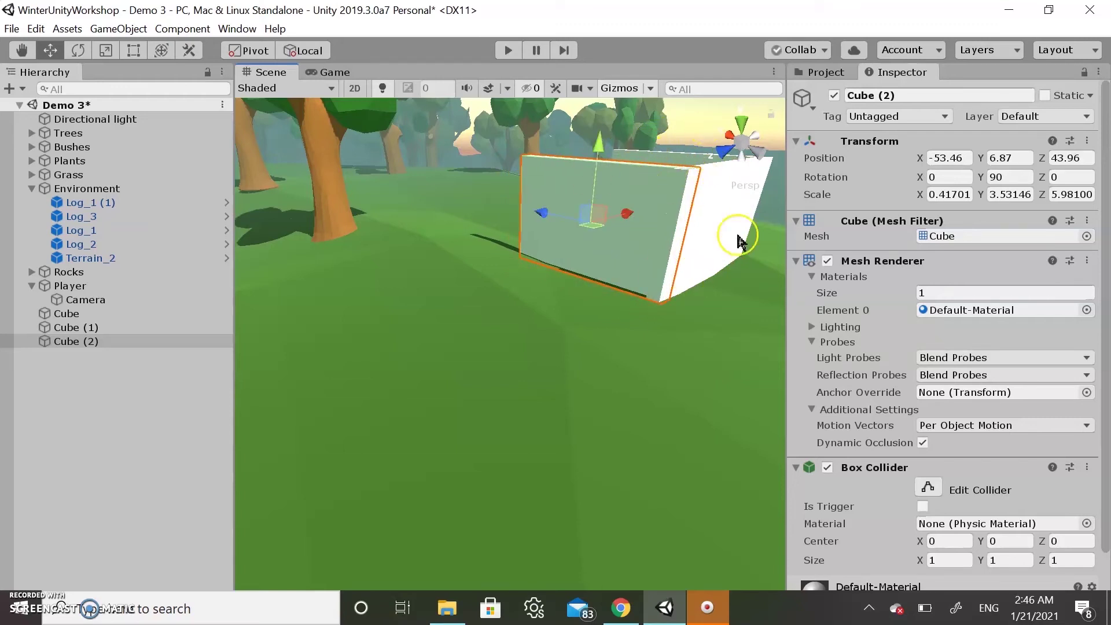
drag(549, 221, 617, 217)
right_drag(617, 217, 555, 174)
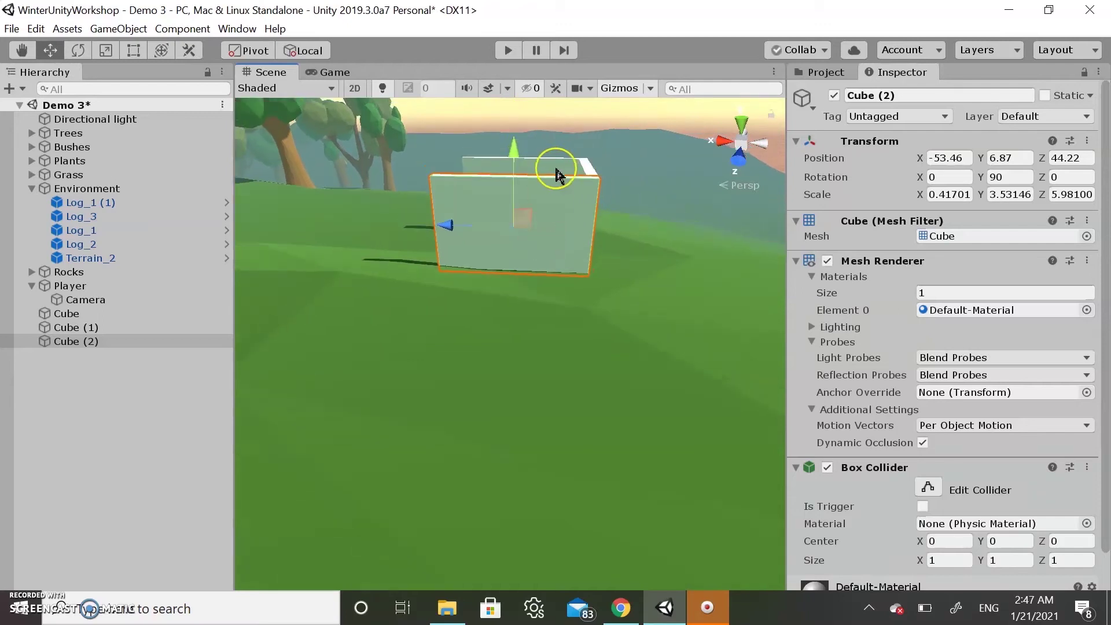
Duplicate the original Cube wall, raise the copy to Y 8.42 and set its Z rotation to 90 as a roof slab
click(590, 168)
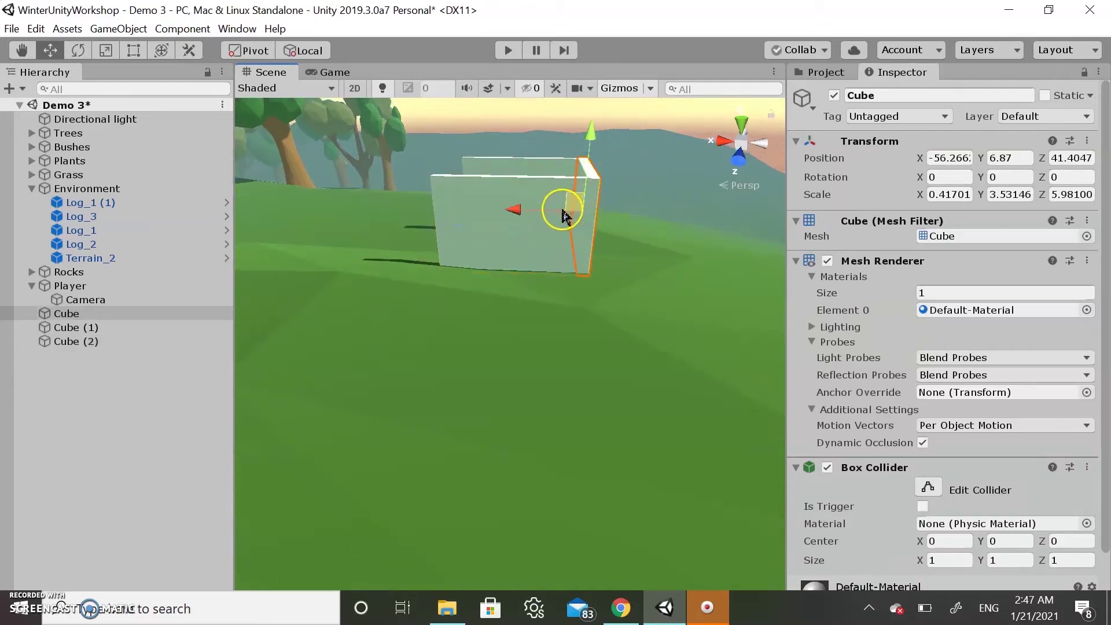
key(ctrl+d)
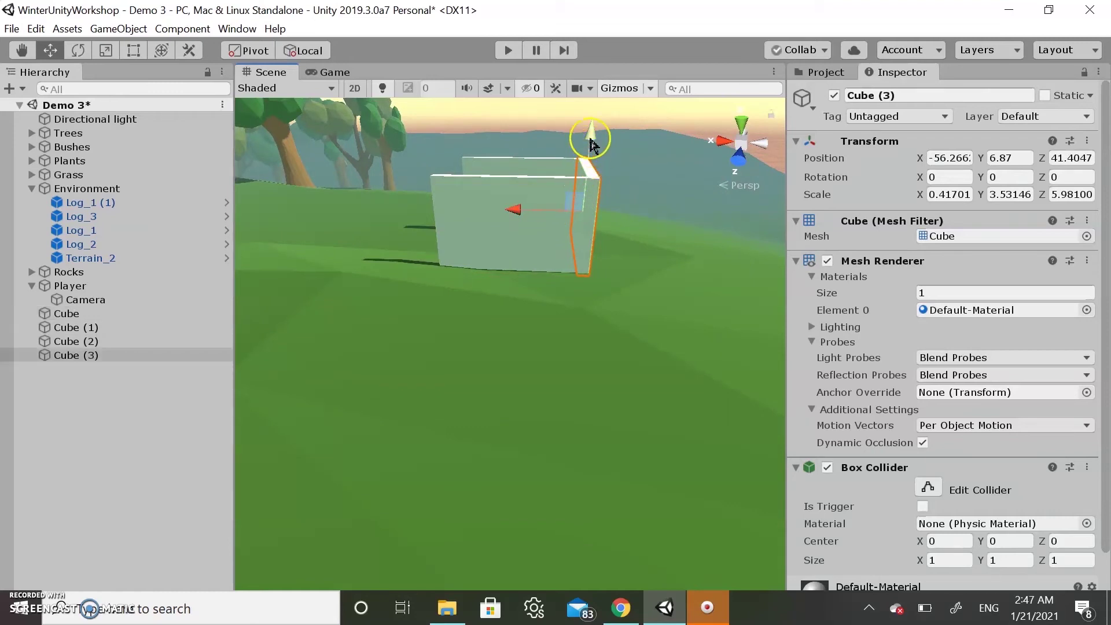
drag(594, 157, 596, 106)
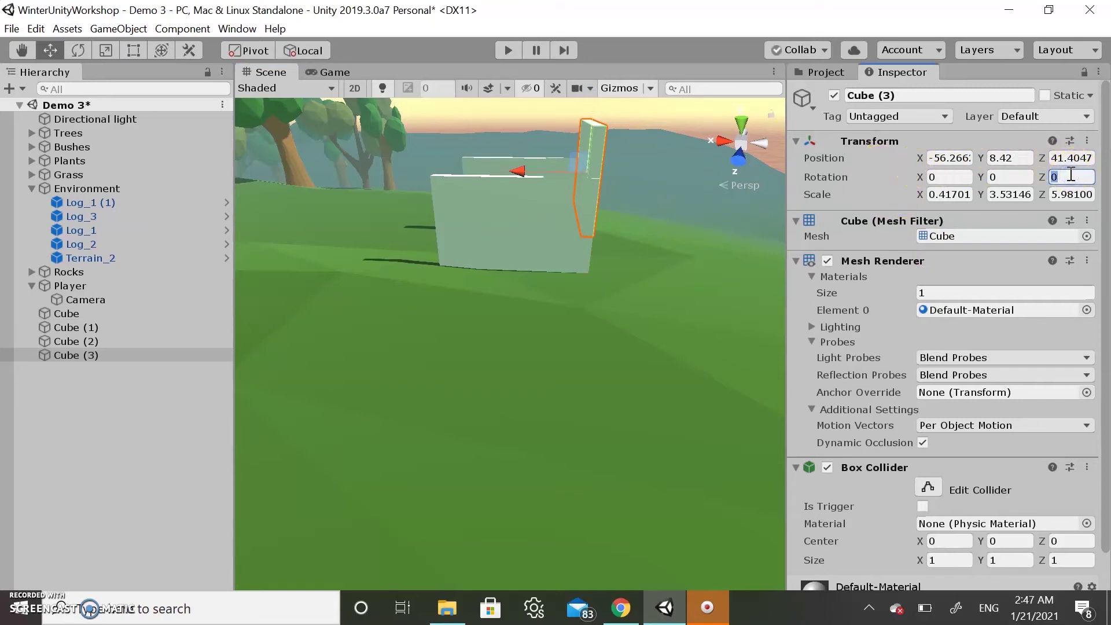
text(90)
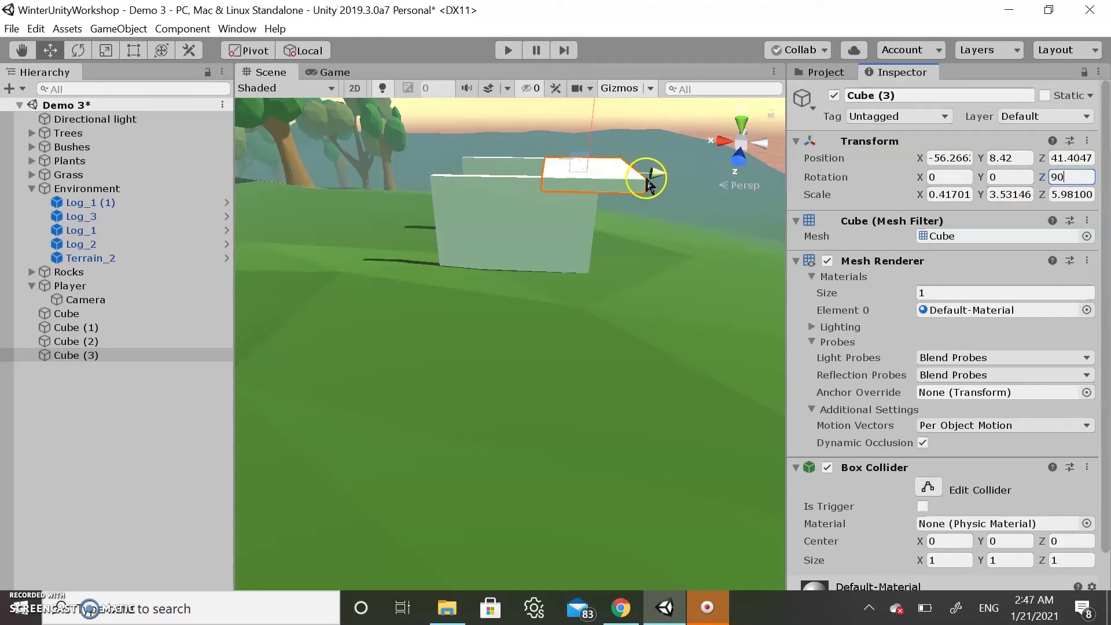
Move the roof slab over the walls to X -54.69 and stretch its Y scale to about 7.16
drag(662, 174, 610, 181)
key(f)
key(r)
drag(672, 255, 598, 248)
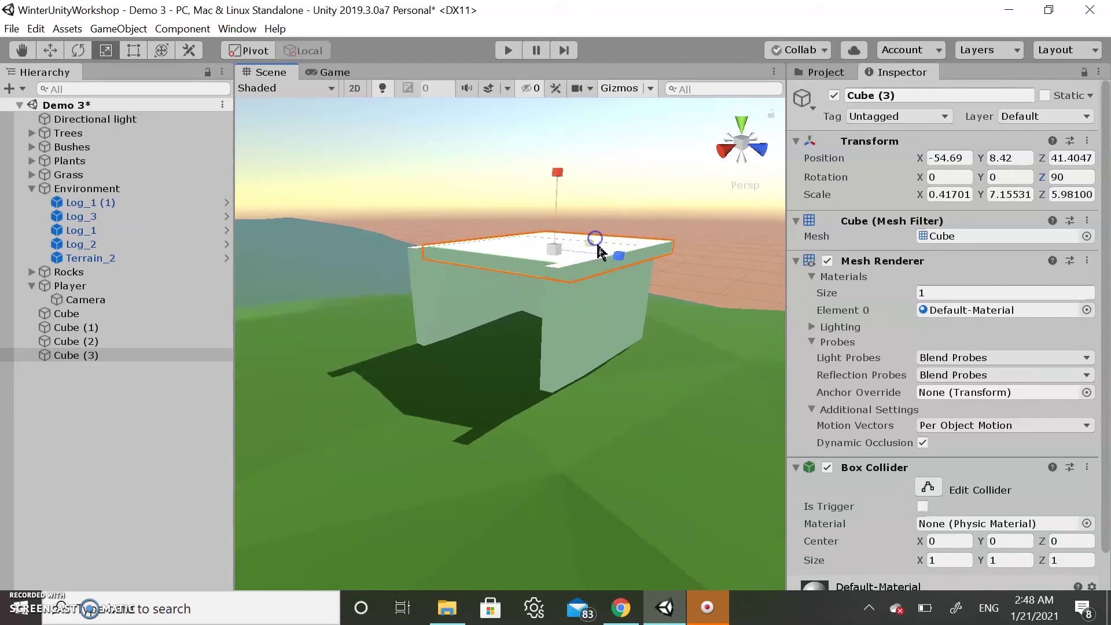
Shift the roof slab along X to about -53.96 so it covers the ends of both side walls
right_drag(689, 270, 696, 285)
click(740, 132)
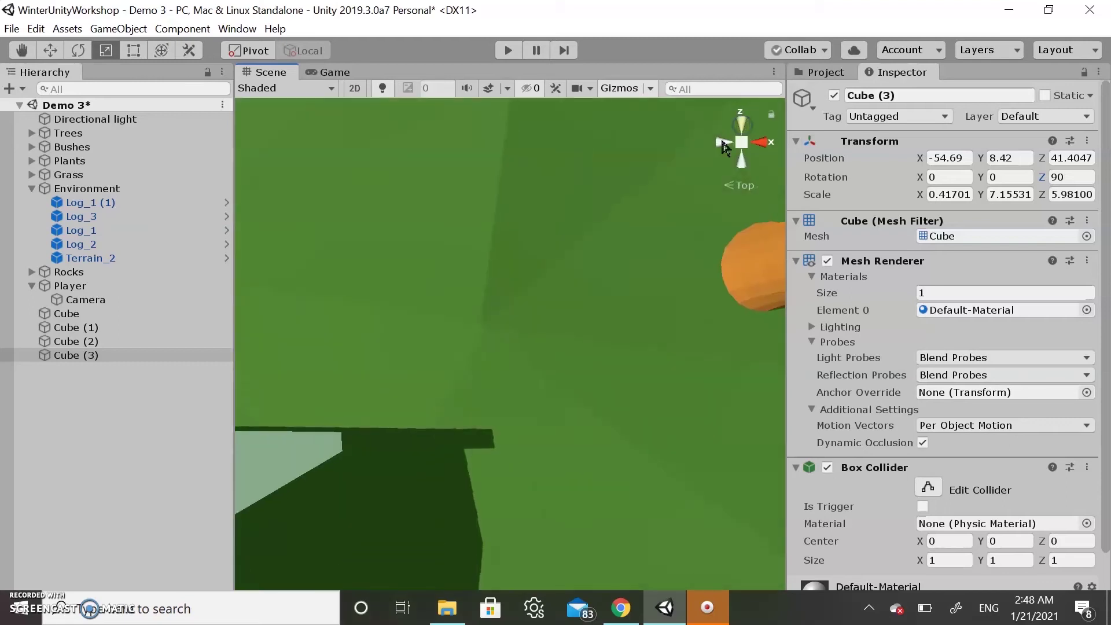
key(f)
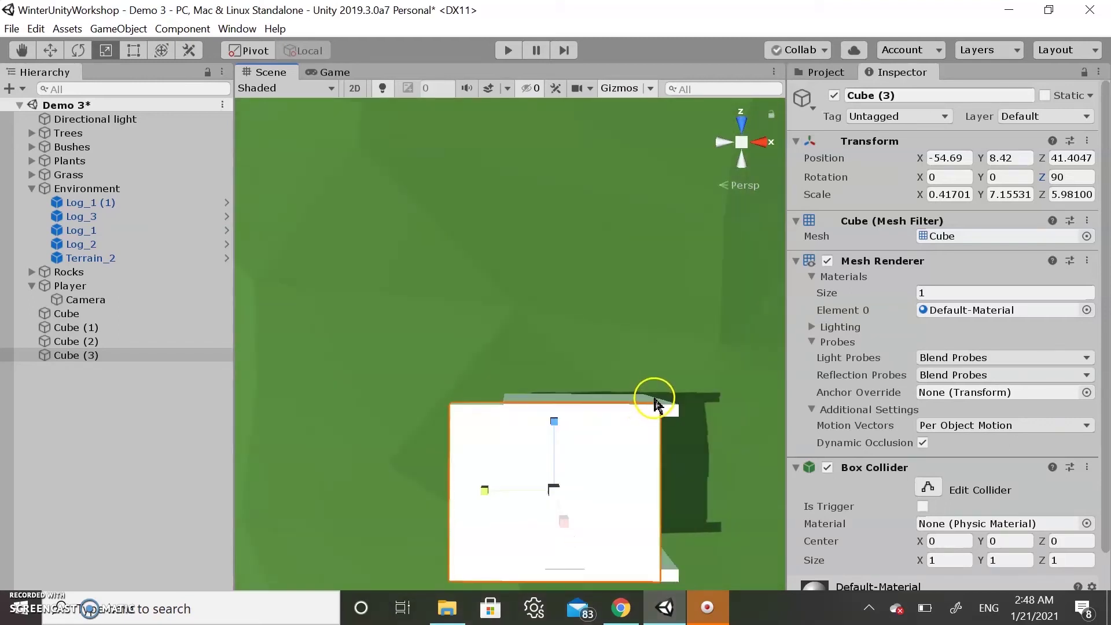
alt+drag(640, 390, 604, 561)
alt+right_drag(604, 562, 490, 480)
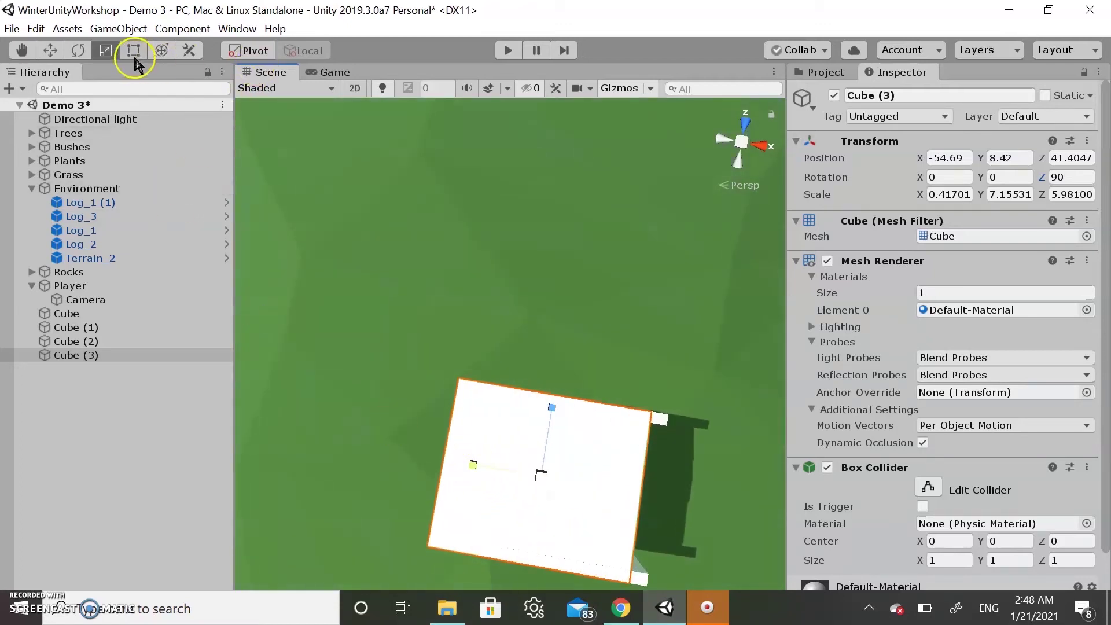
click(50, 51)
drag(475, 472, 490, 478)
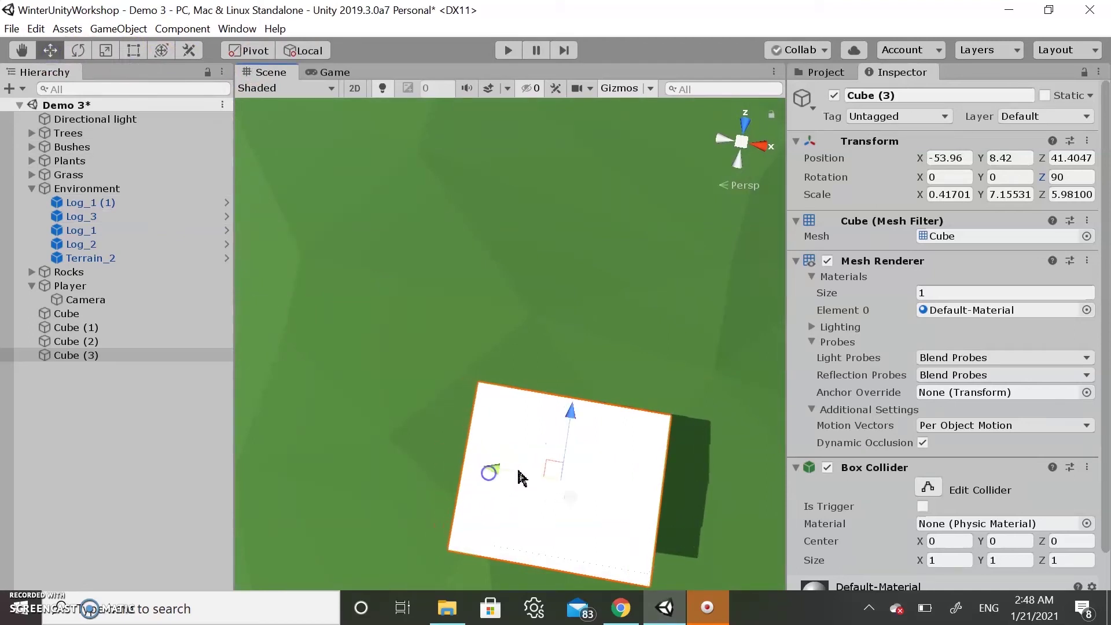
Inspect the roof slab's overhang from the side and begin rescaling it to fit the walls
alt+drag(521, 374, 617, 271)
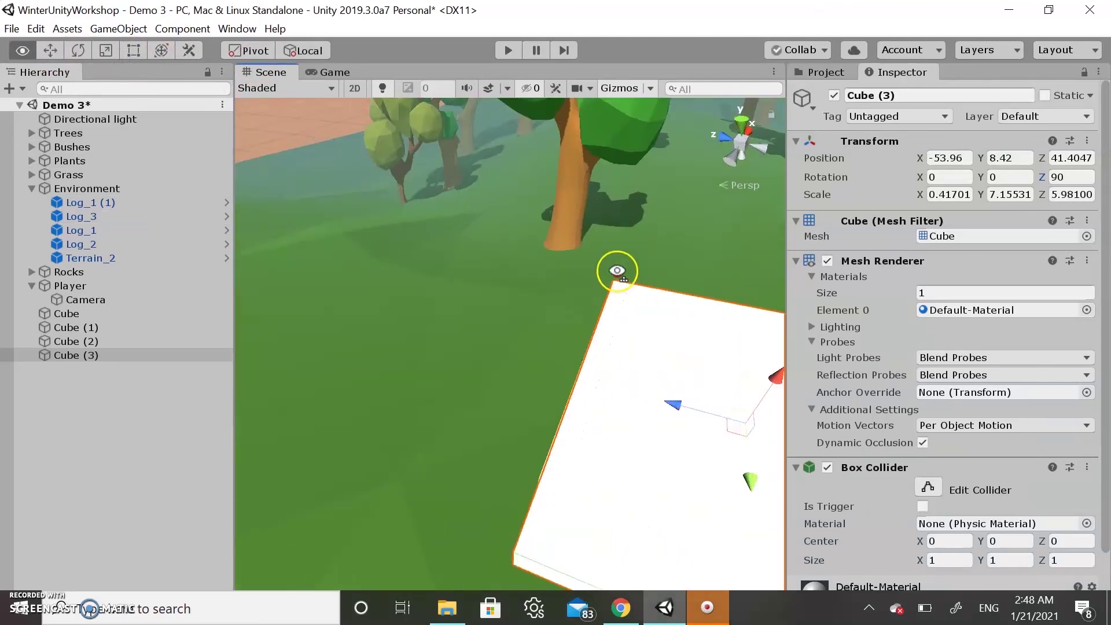
alt+drag(530, 489, 770, 411)
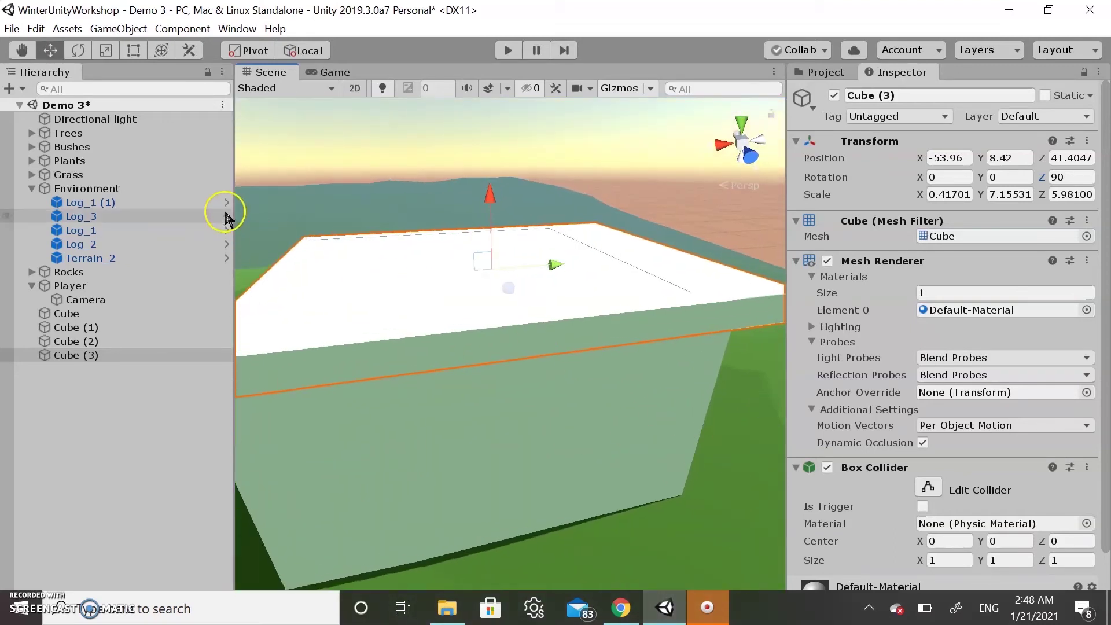
click(104, 54)
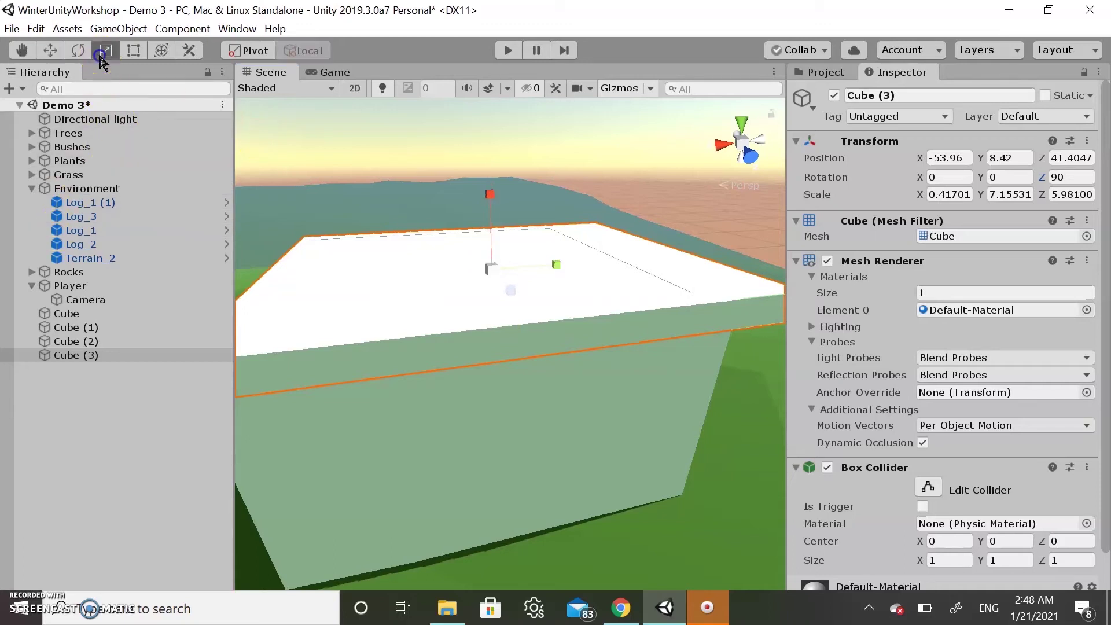
Shrink the roof slab Cube (3) to a Y scale of about 6.03 and raise it to Y position 8.44
drag(553, 272, 532, 269)
key(w)
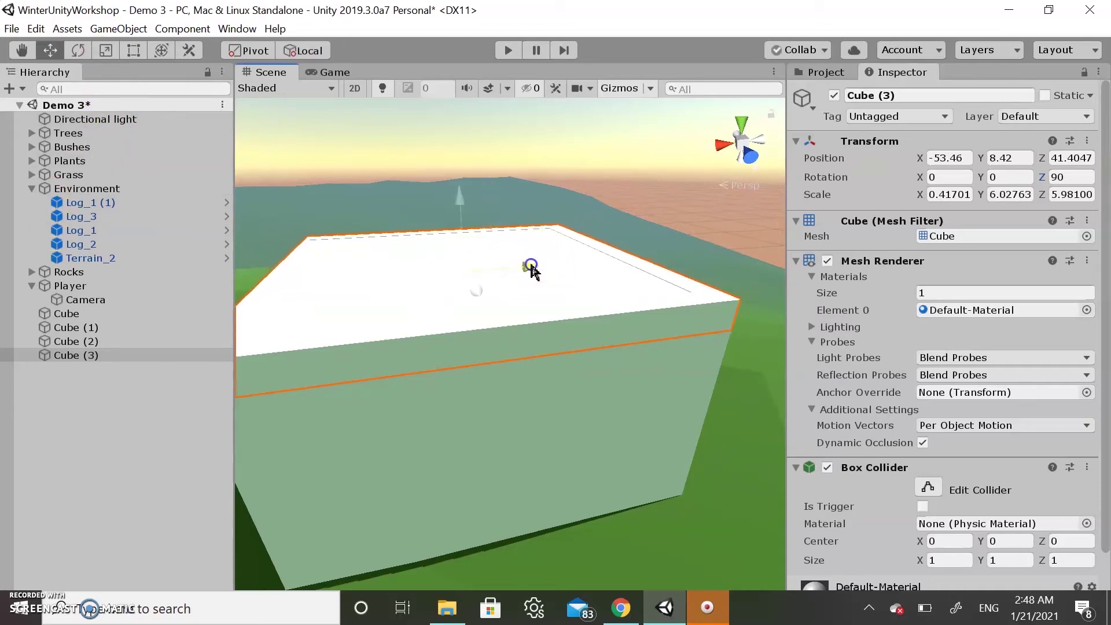
drag(464, 200, 463, 200)
alt+drag(581, 389, 558, 287)
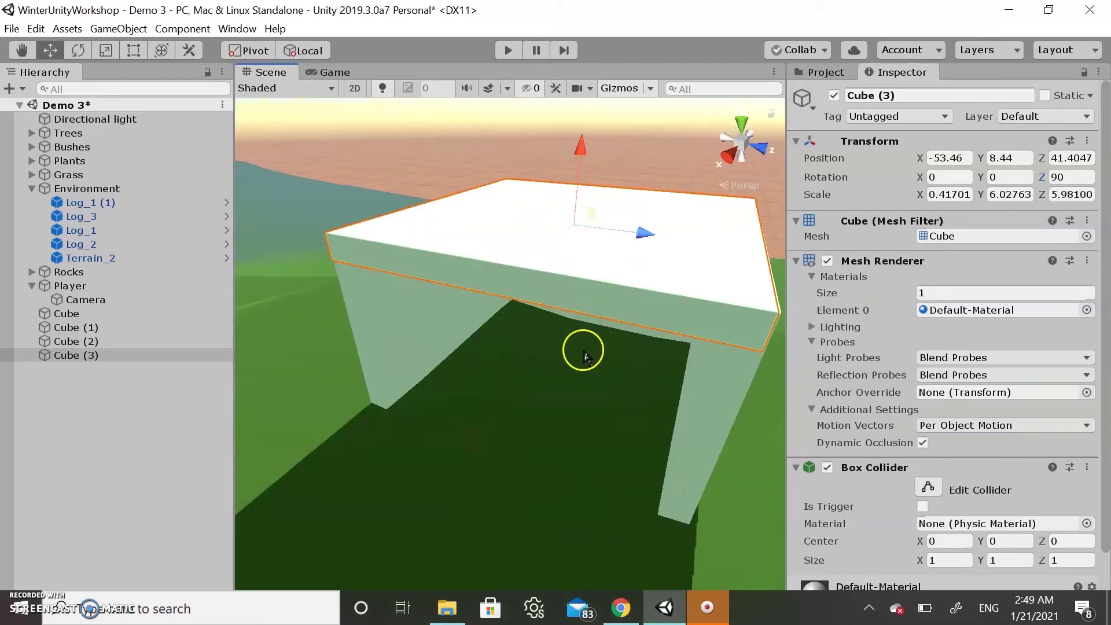
alt+drag(480, 458, 623, 406)
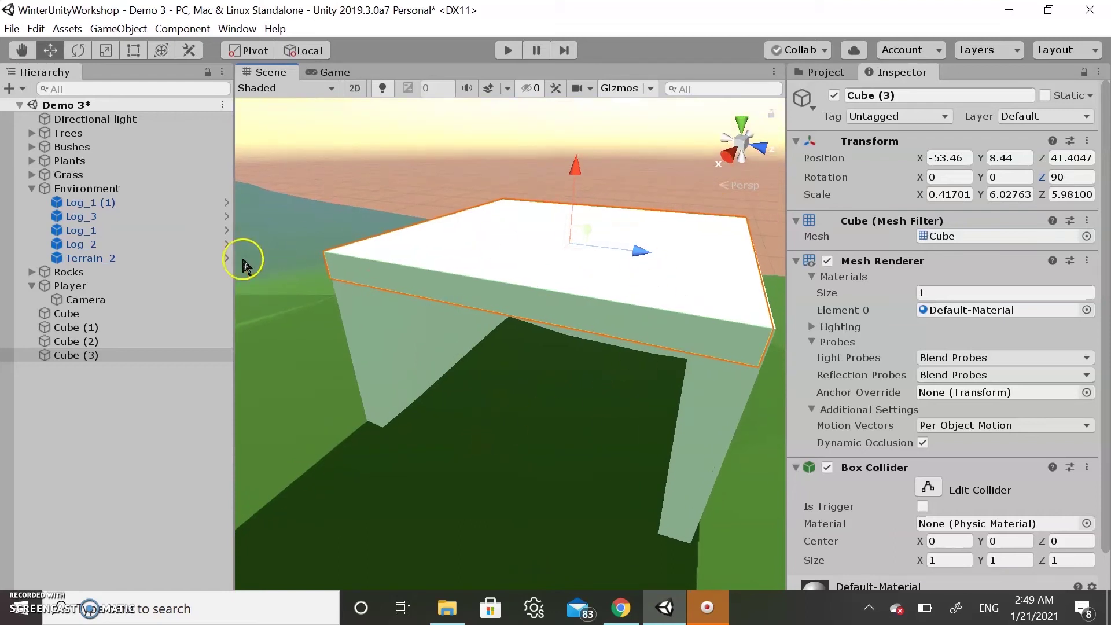
Duplicate the wall named Cube, move the copy to the open front at X -50.67, and narrow its Z scale to about 1.97
click(121, 314)
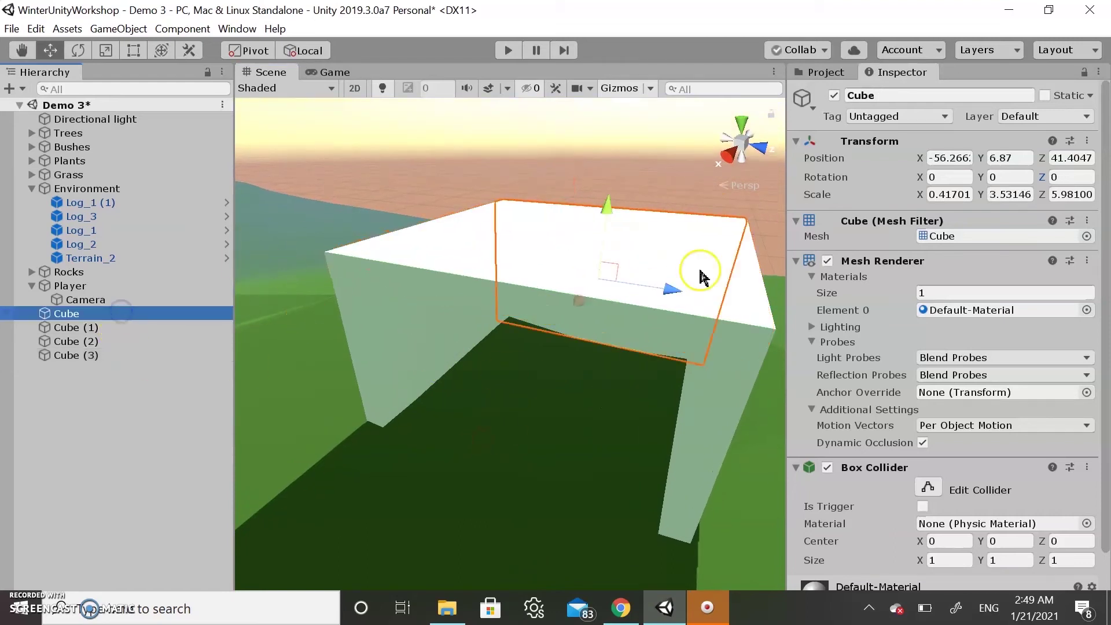
key(ctrl+d)
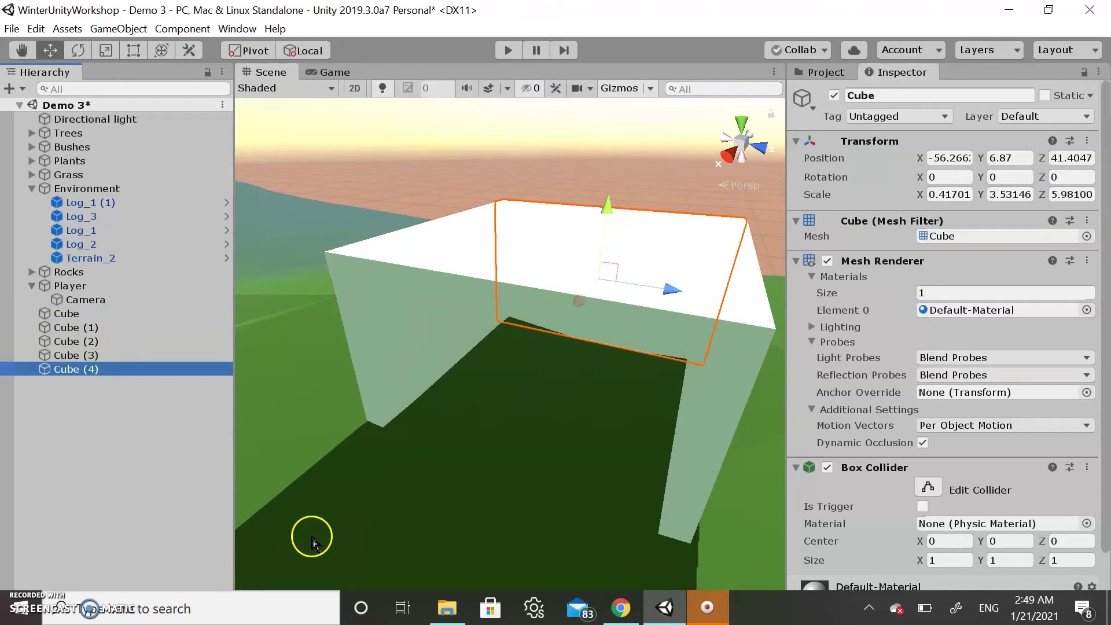
drag(579, 309, 527, 367)
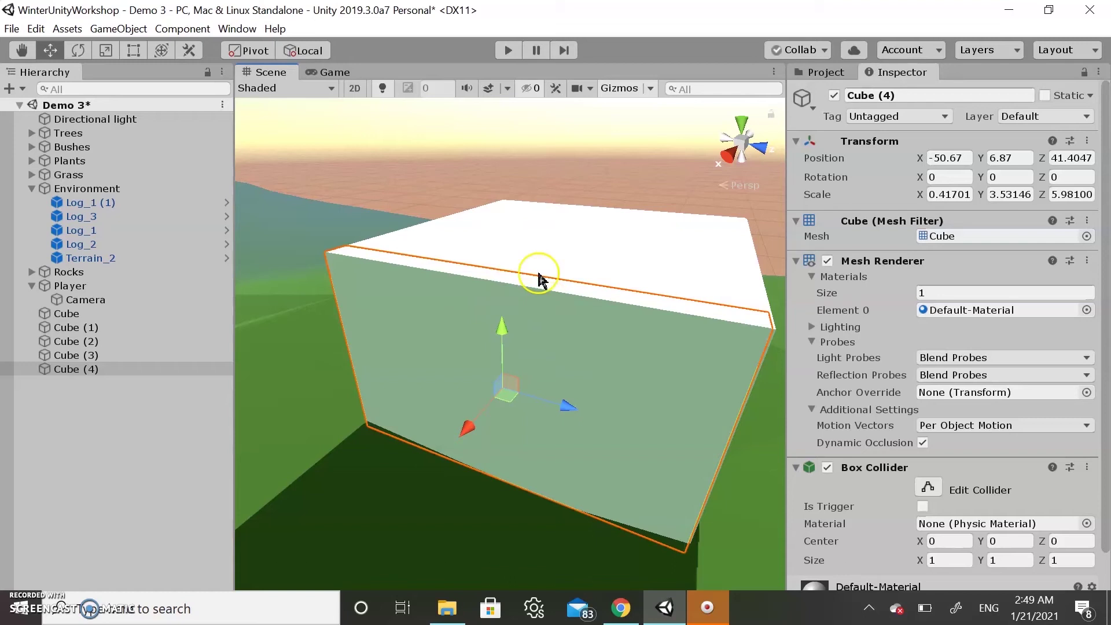
click(103, 56)
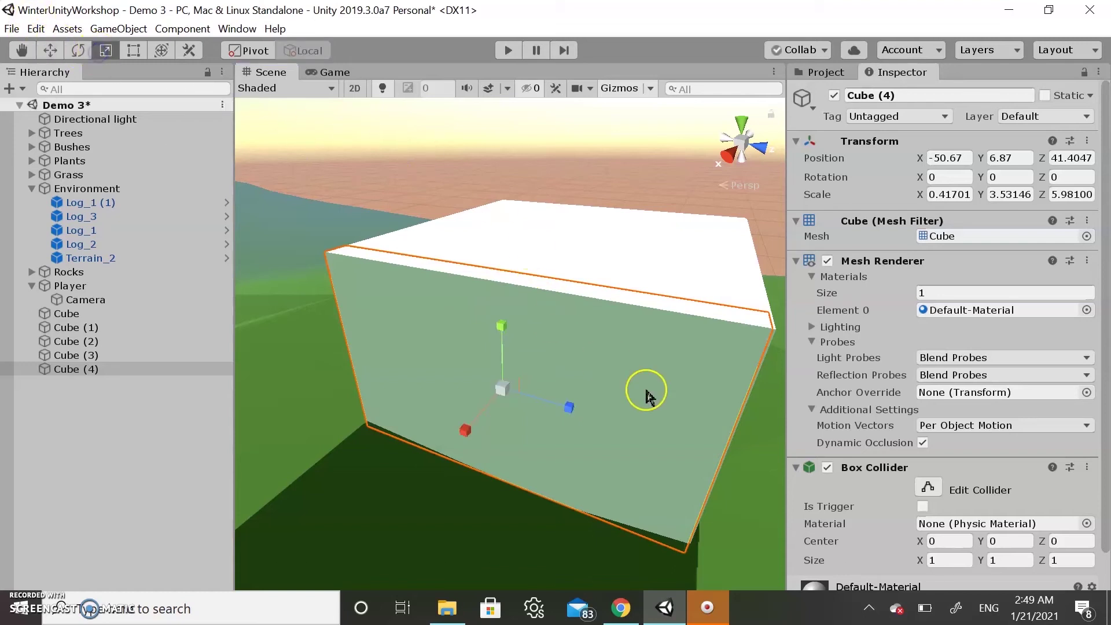
drag(570, 408, 540, 407)
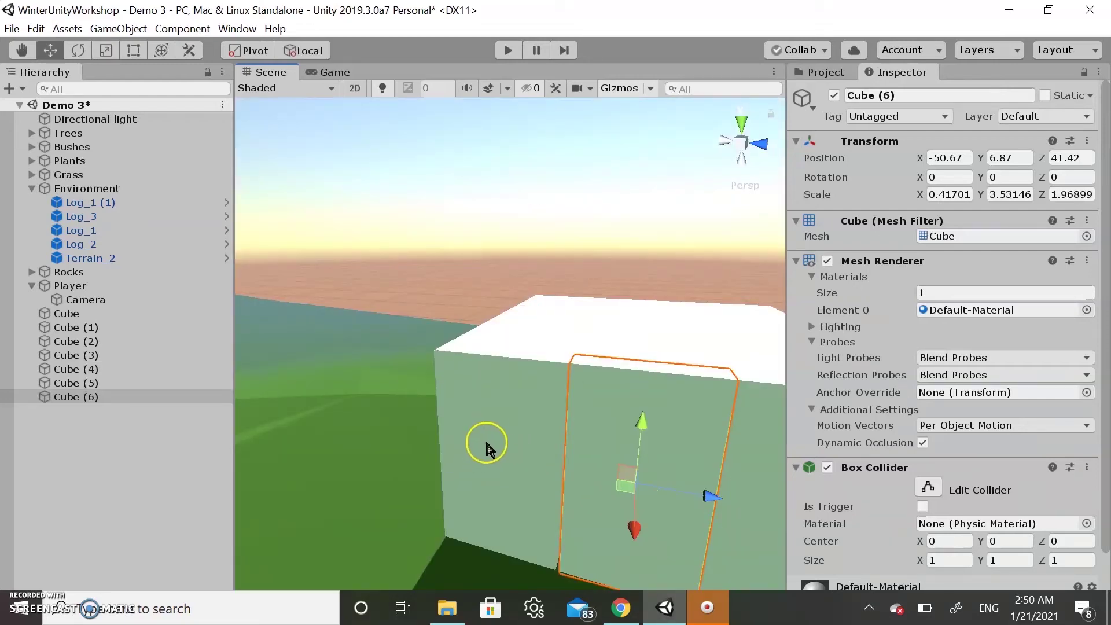
Examine how the house is assembled by selecting the roof slab and each of the three front wall panels
scroll(469, 501, down, 4)
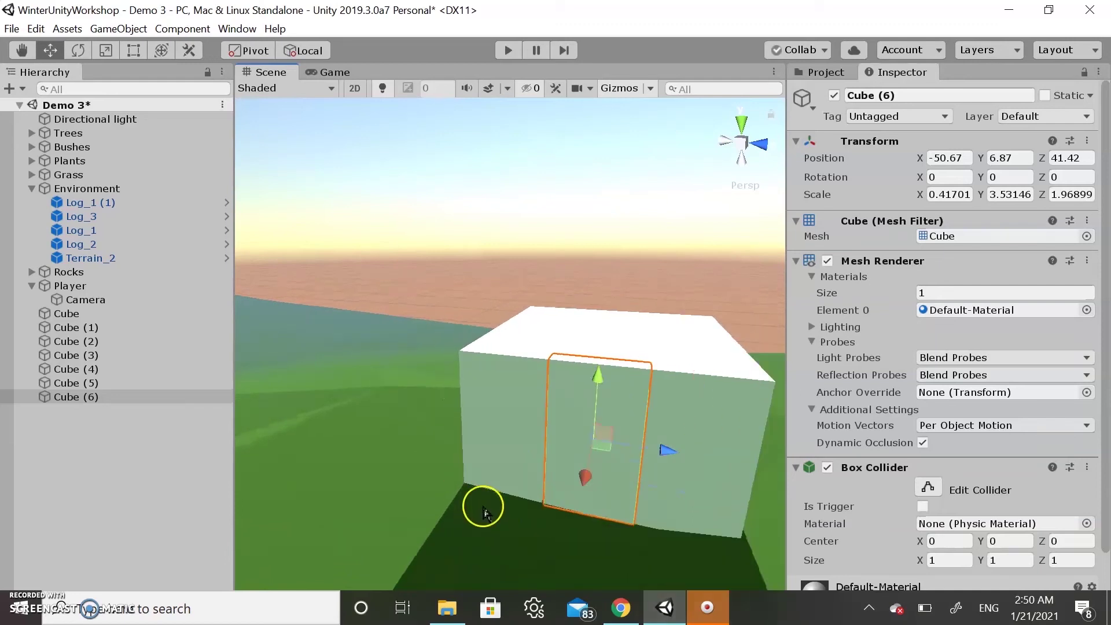
click(692, 393)
click(675, 365)
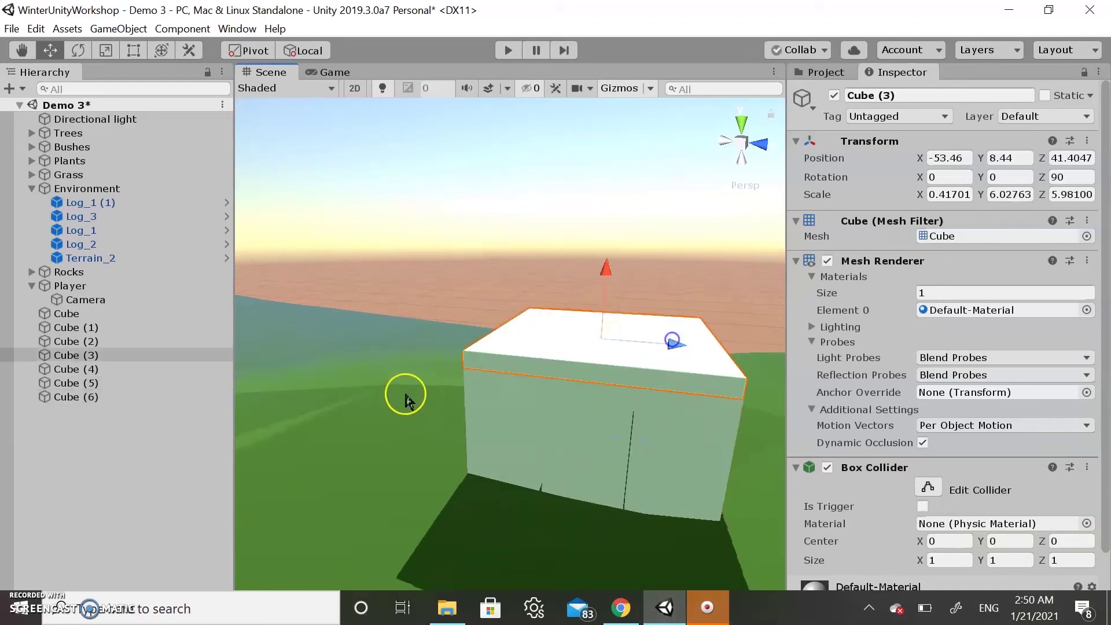
click(497, 430)
click(579, 469)
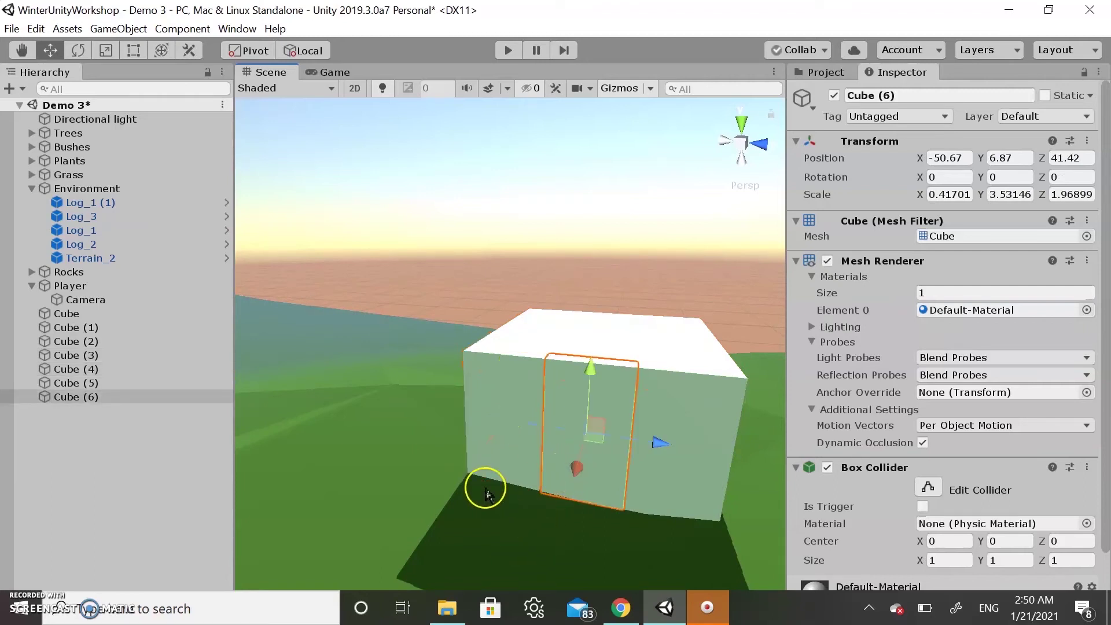
click(512, 408)
click(608, 335)
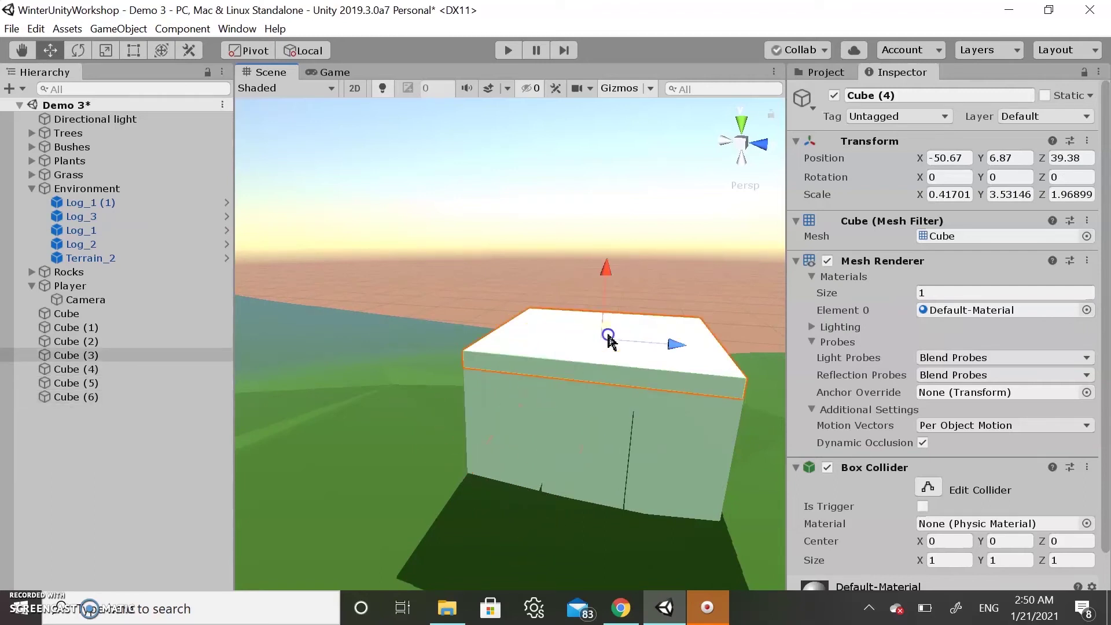
click(693, 442)
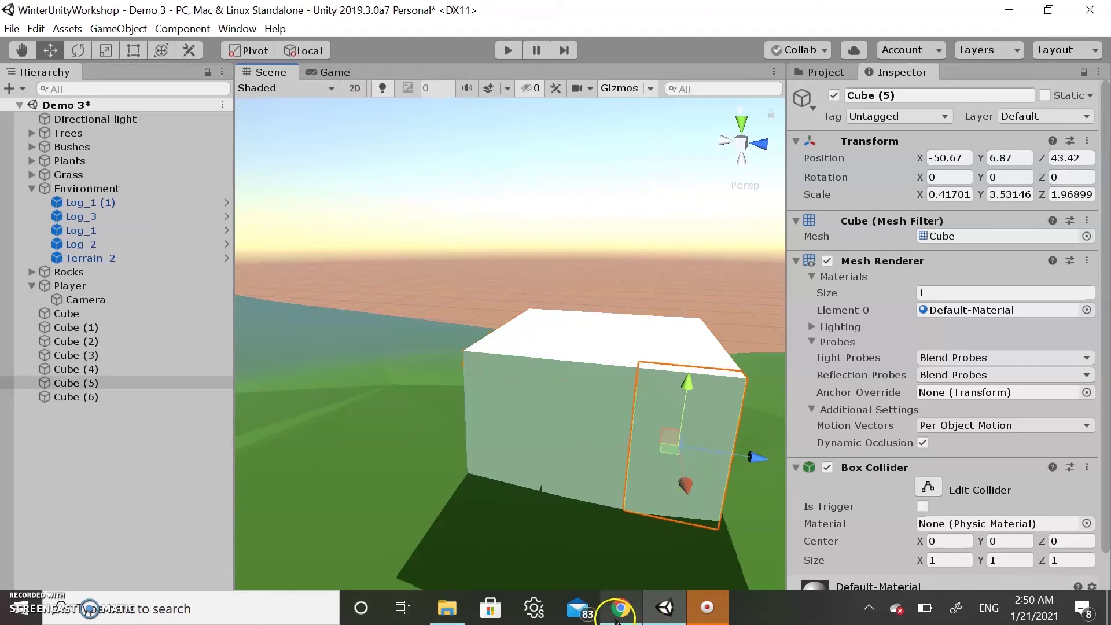
Switch to Chrome and search Google Images for "cave wall texture" in a new tab
mouse_move(622, 620)
click(619, 509)
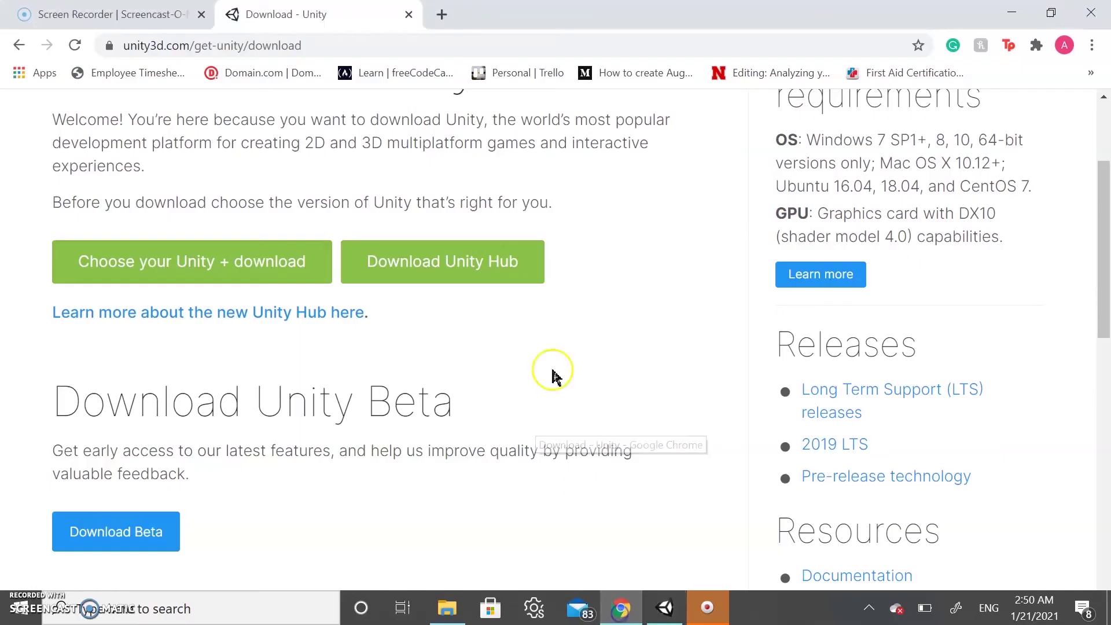
click(444, 17)
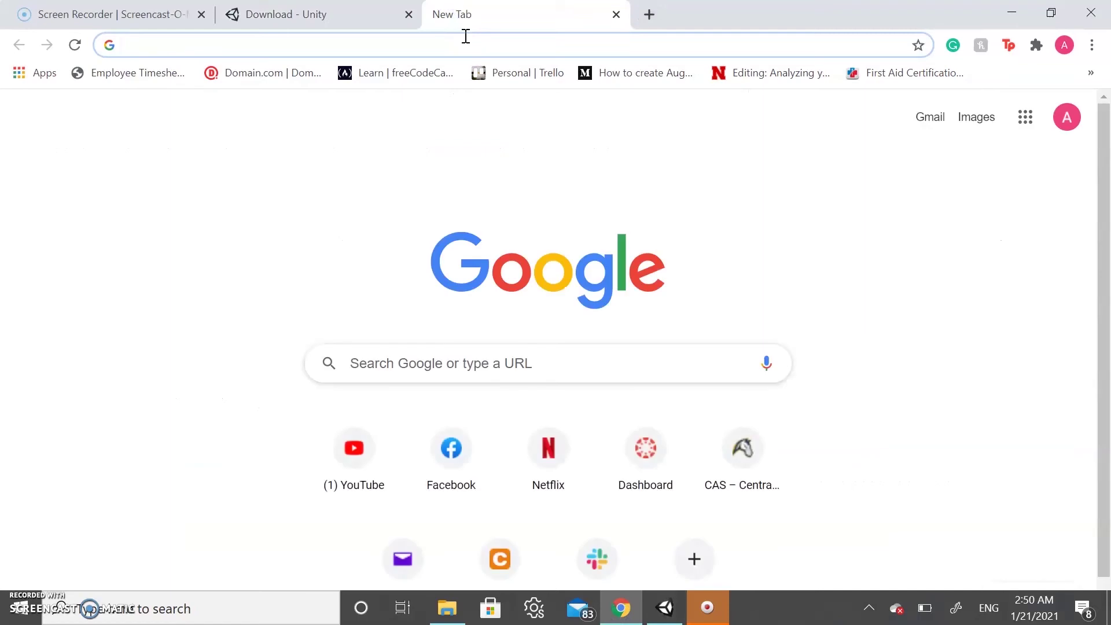
text(cave wall)
key(Return)
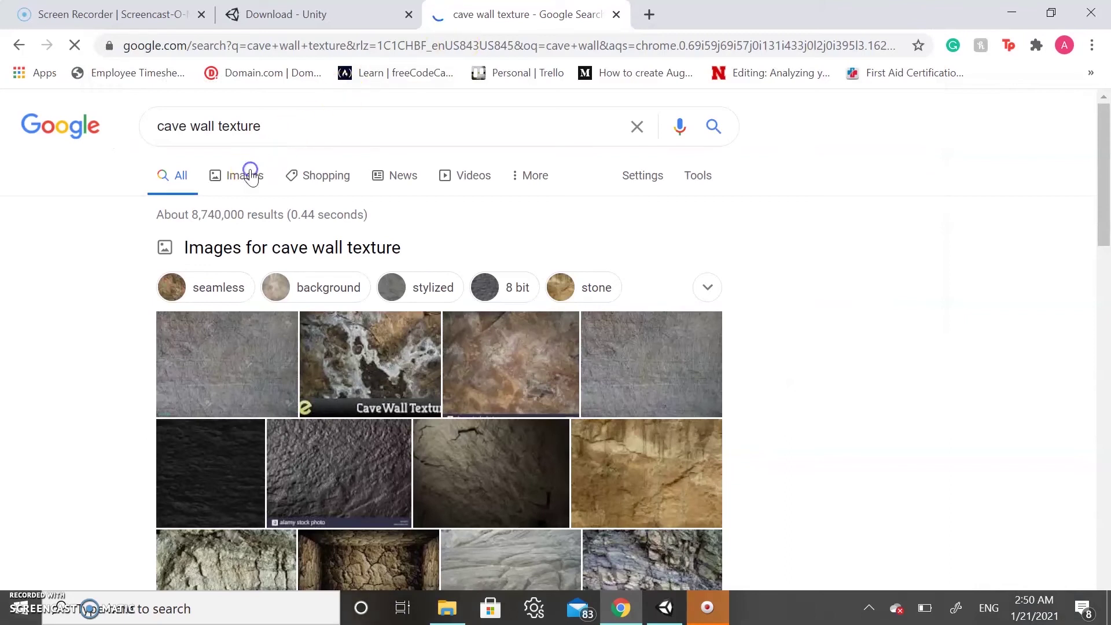
click(250, 174)
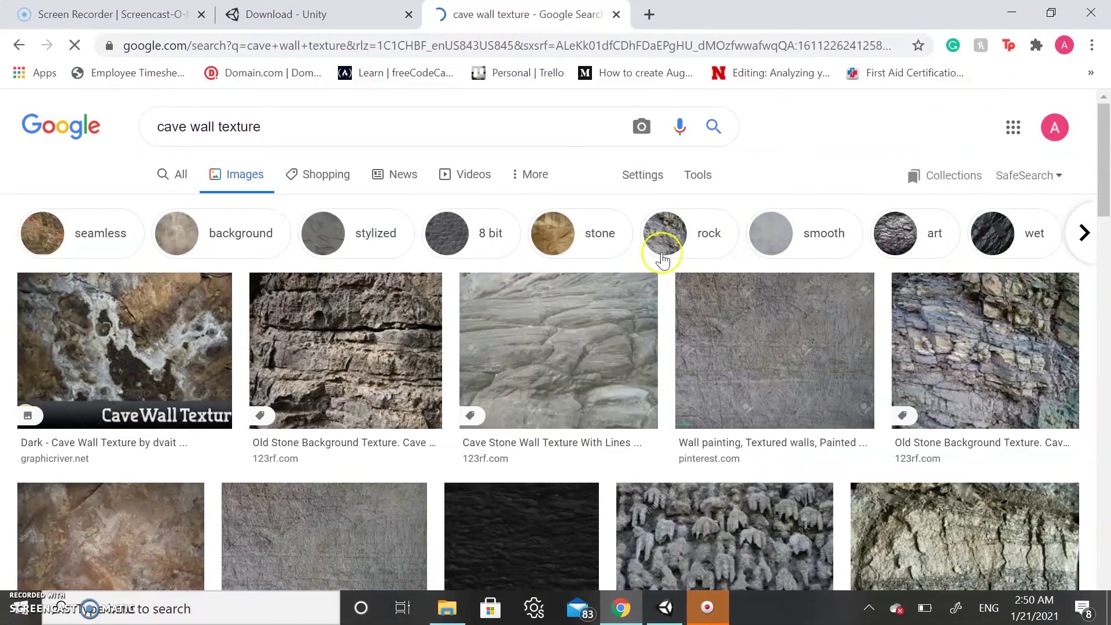
Save the "3D Scanned Cliff Rock" image from the results to Downloads as cavetexture
scroll(663, 261, down, 6)
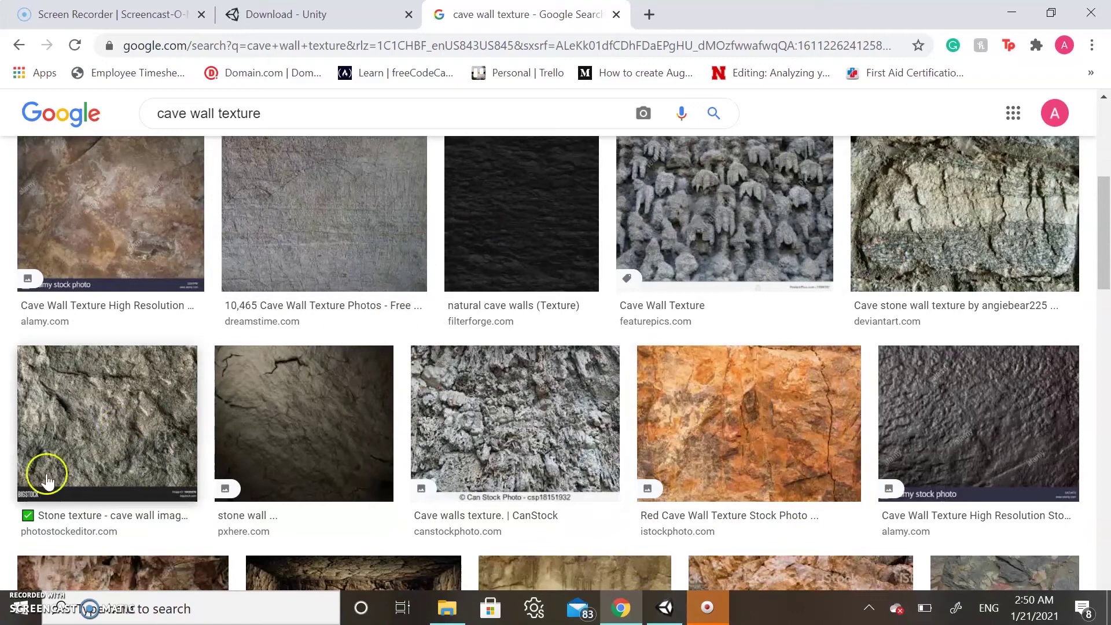
scroll(753, 438, down, 6)
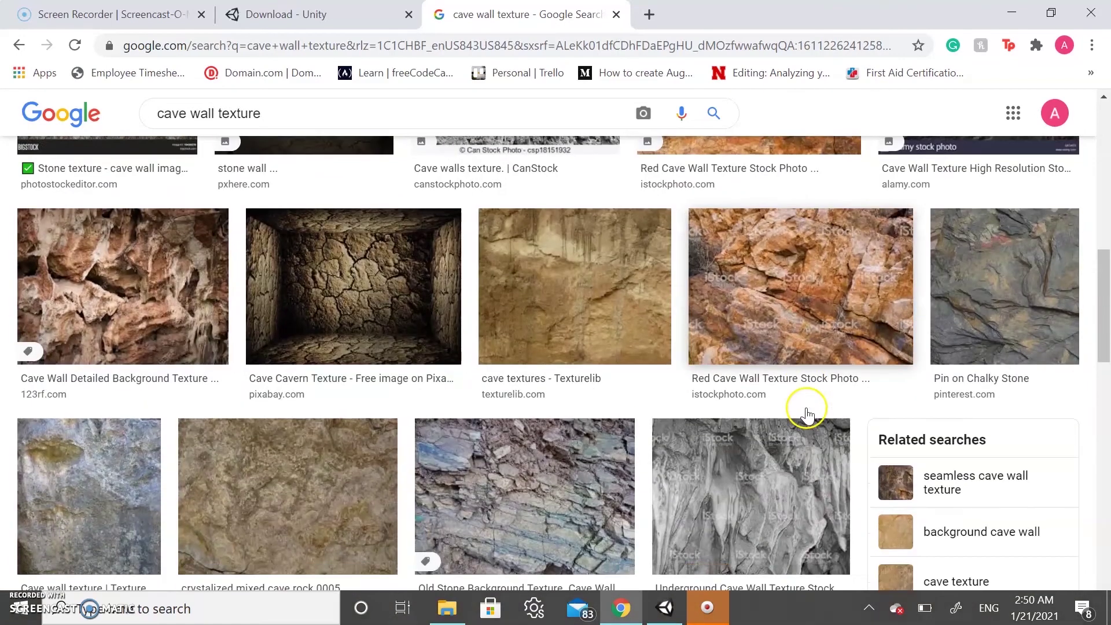
scroll(556, 399, down, 6)
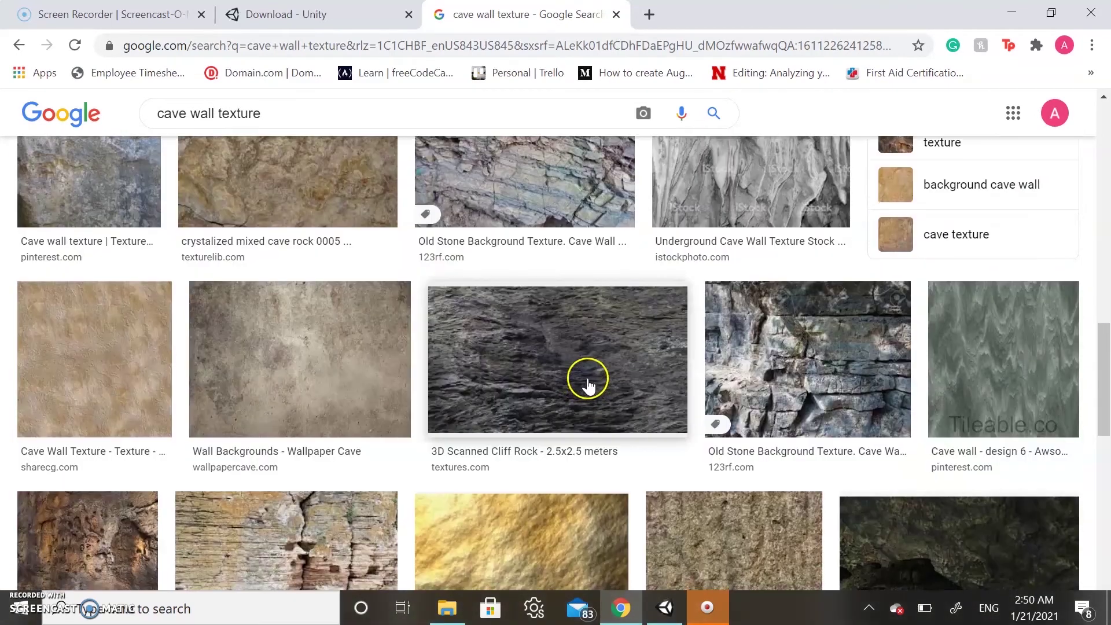
right_click(581, 380)
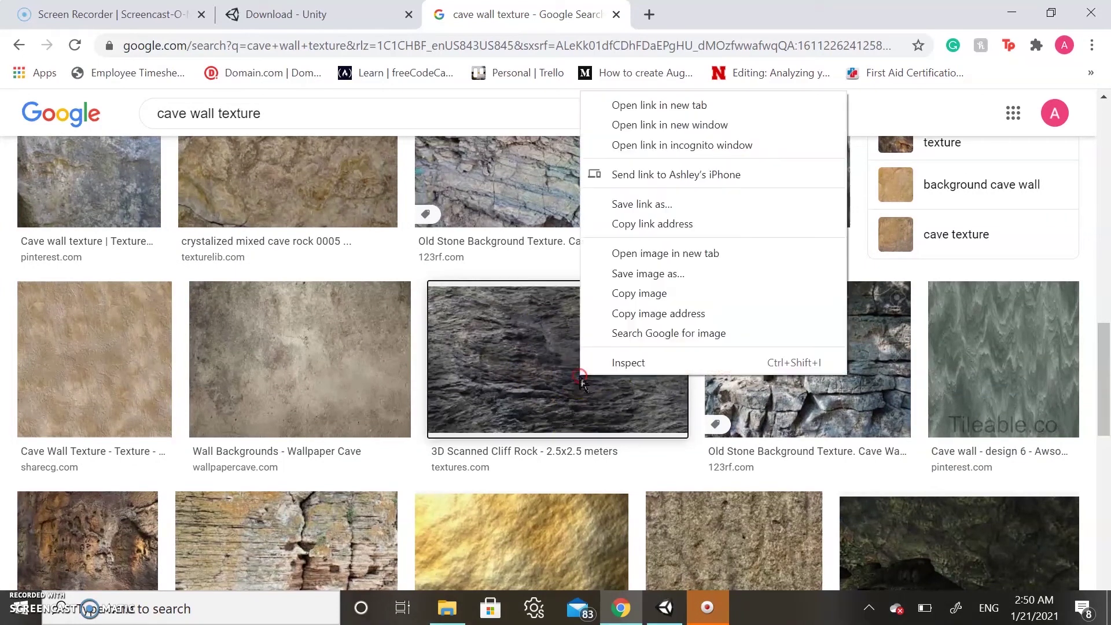
click(710, 275)
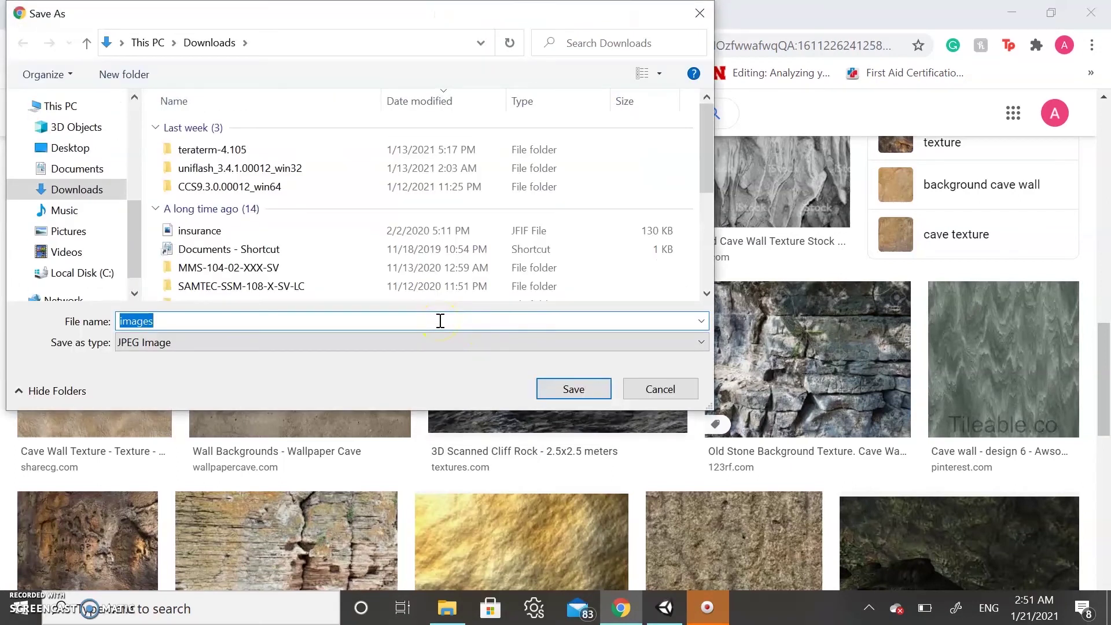
text(cave)
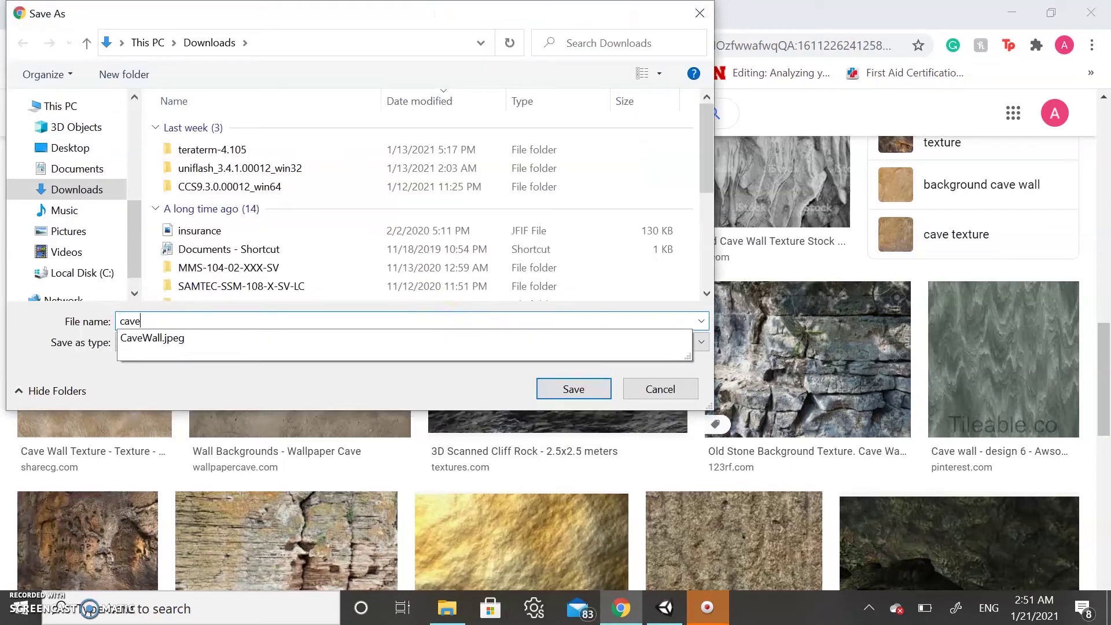
text(testure)
click(569, 389)
Change the image search to "wooden door texture"
scroll(428, 208, up, 7)
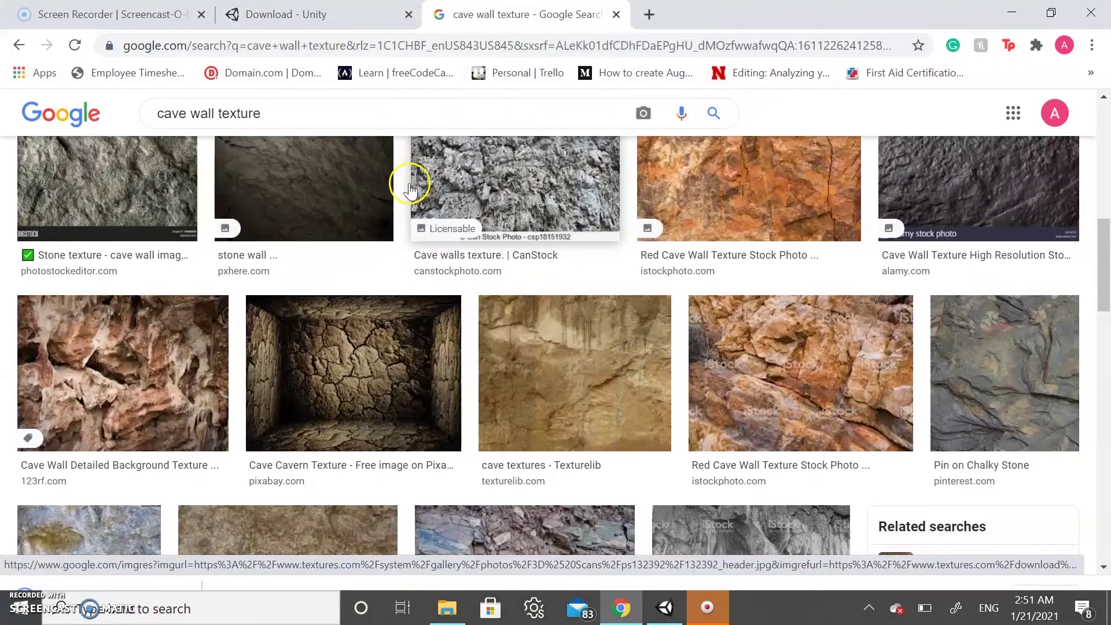
drag(217, 113, 168, 106)
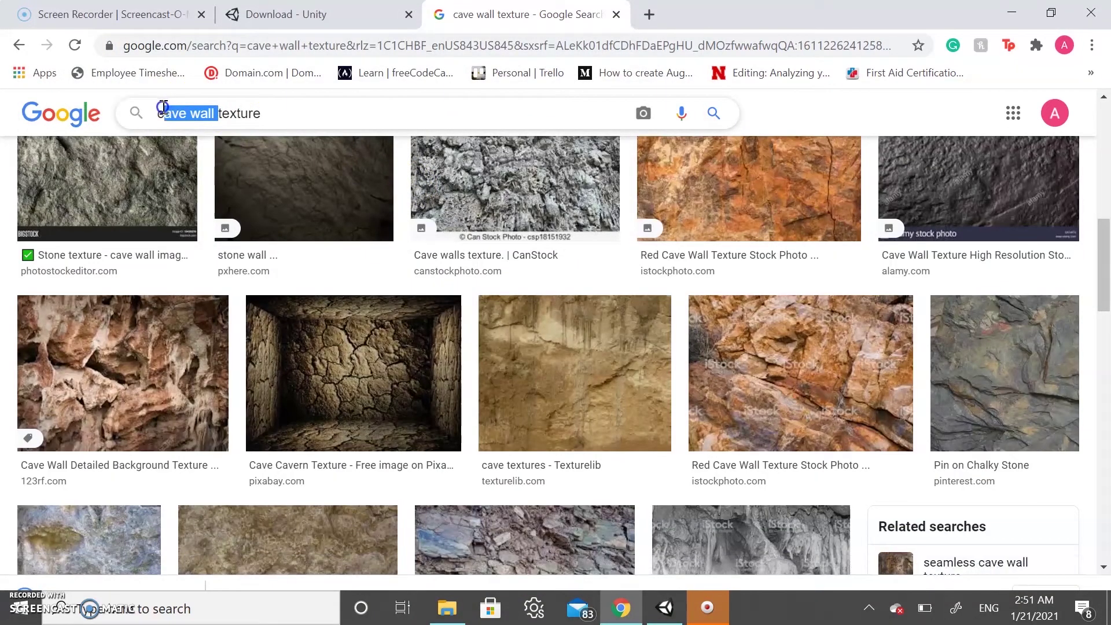
key(BackSpace)
text(wooden door)
key(Return)
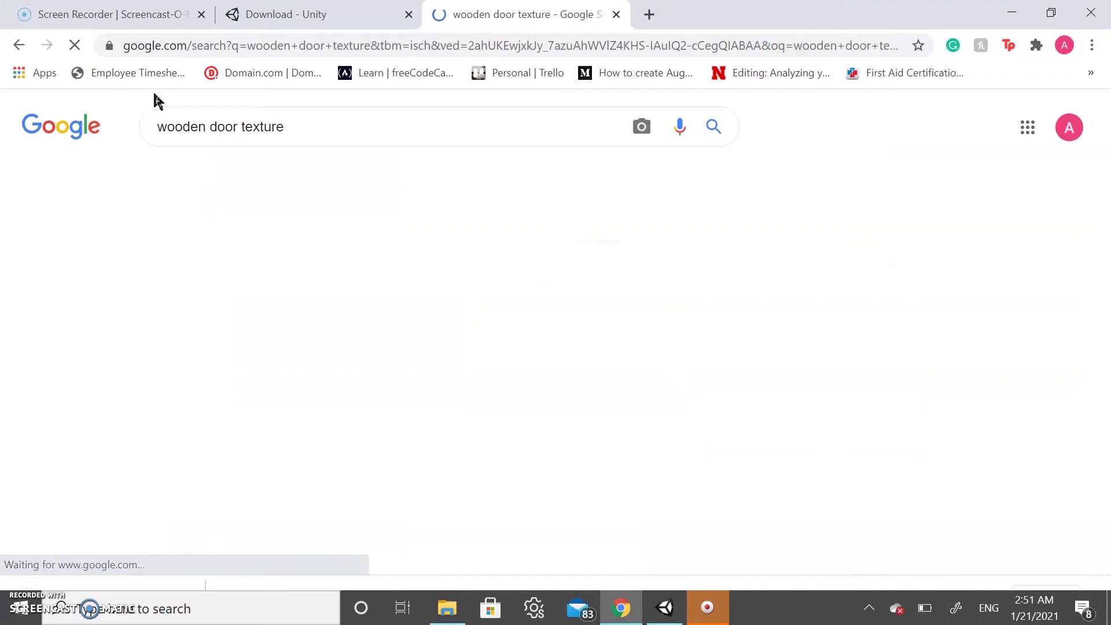
Save the Chinese style wood door image from artstation.com to Downloads as woodendoortexture
scroll(669, 325, down, 5)
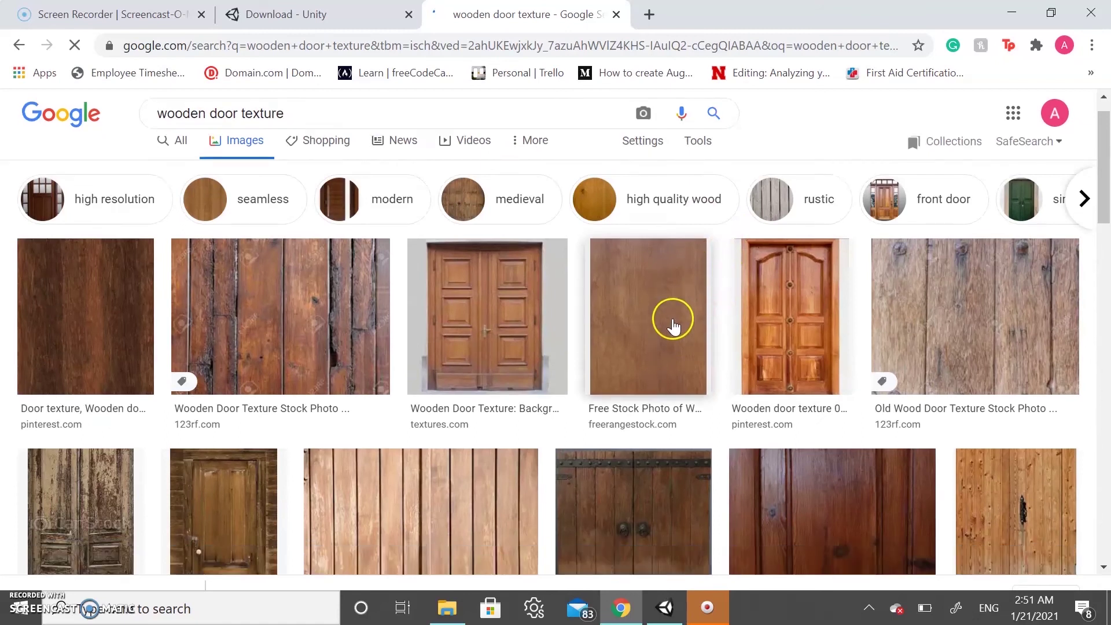
right_click(608, 227)
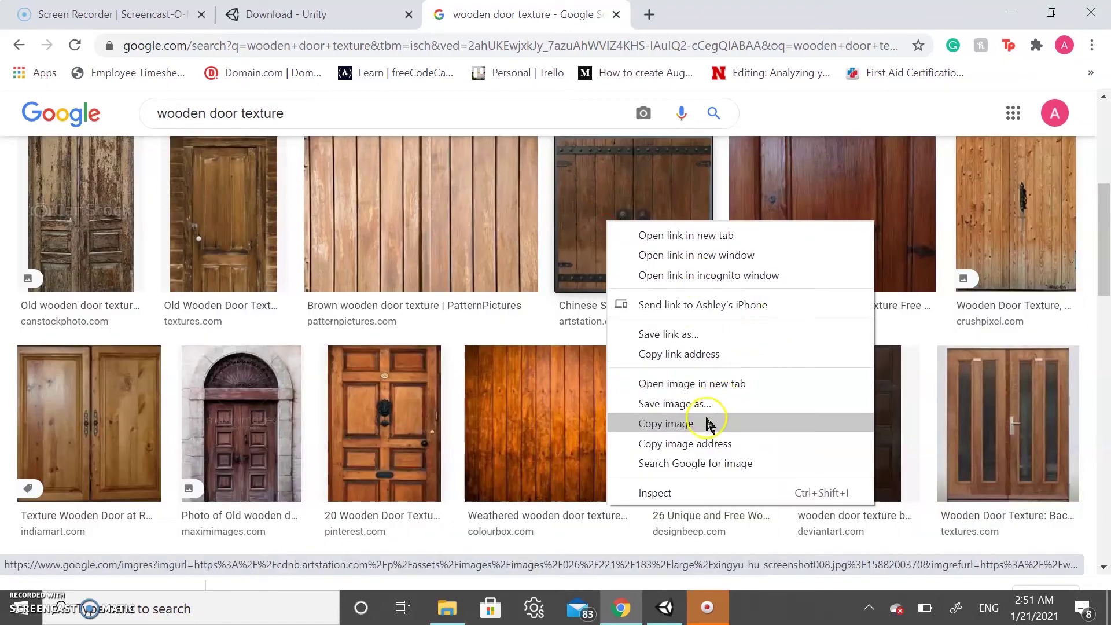
click(716, 403)
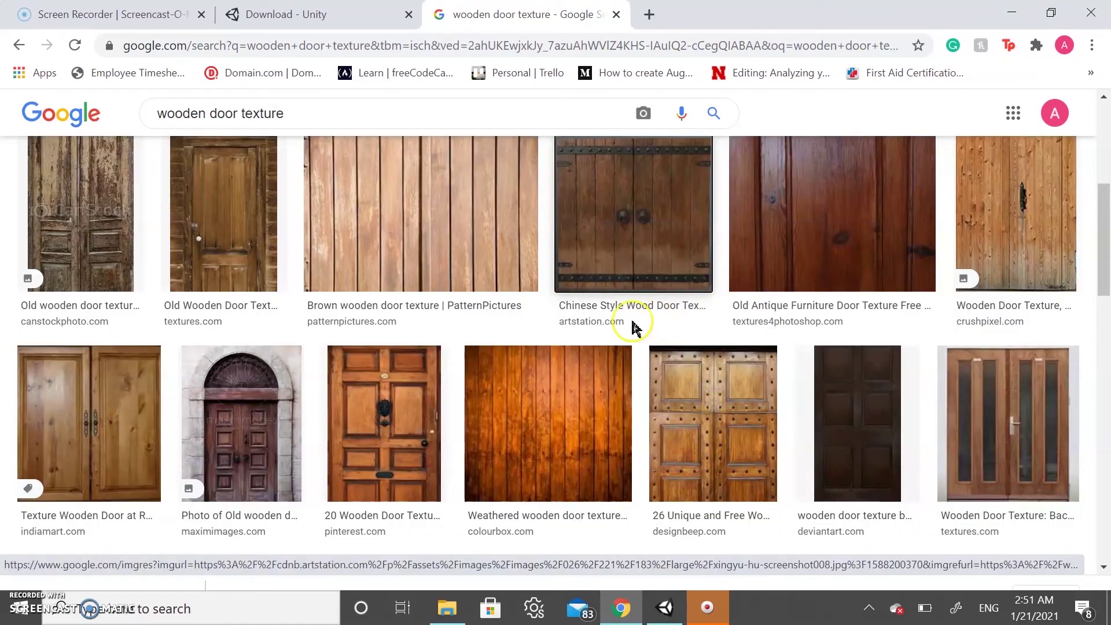
text(woodendoor)
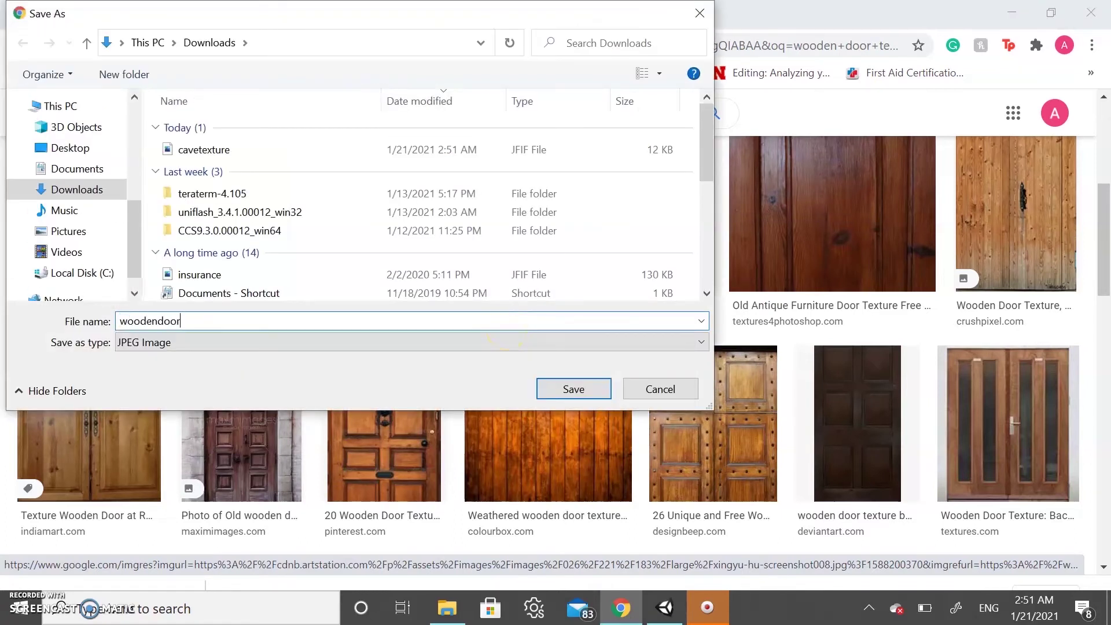
key(Return)
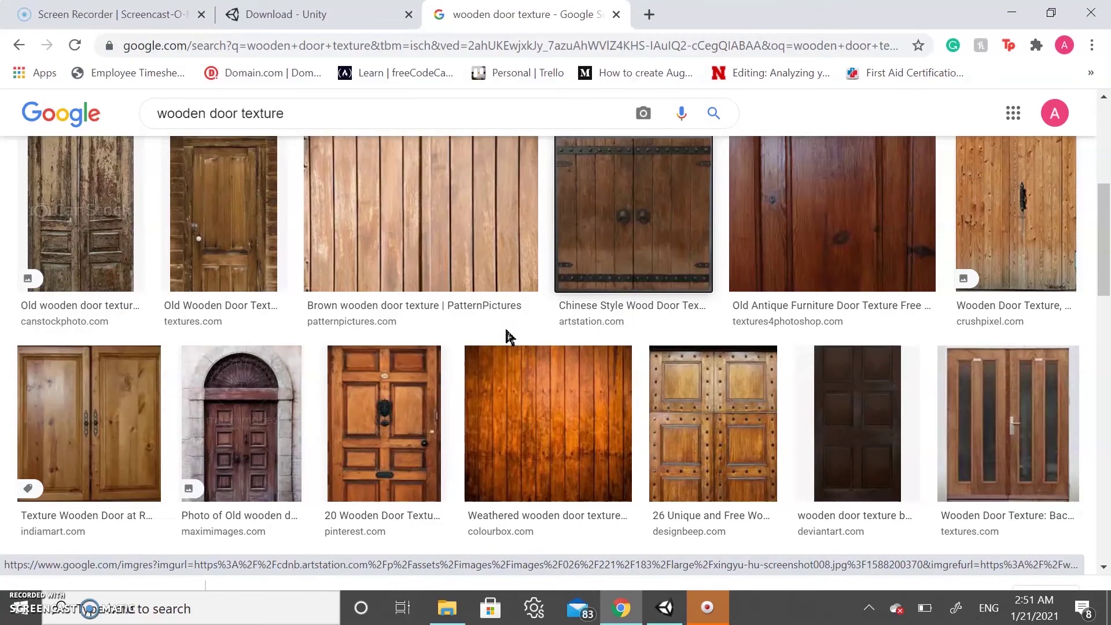
Switch to Unity, arrange its window so the browser's downloaded files stay visible beside it, and show the project's assets
click(1051, 13)
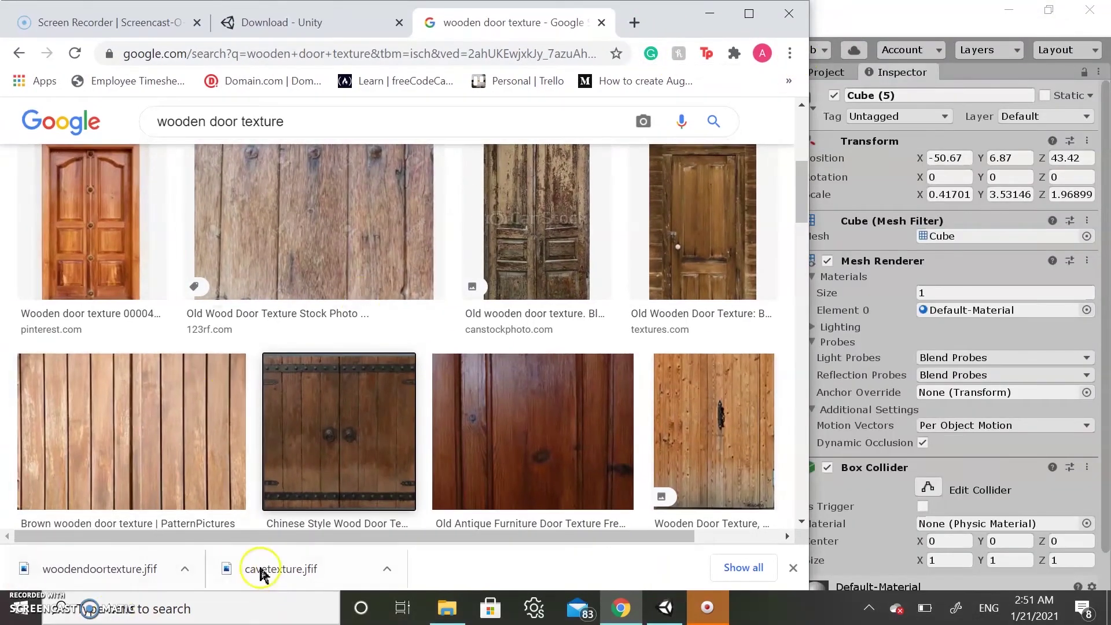
click(895, 23)
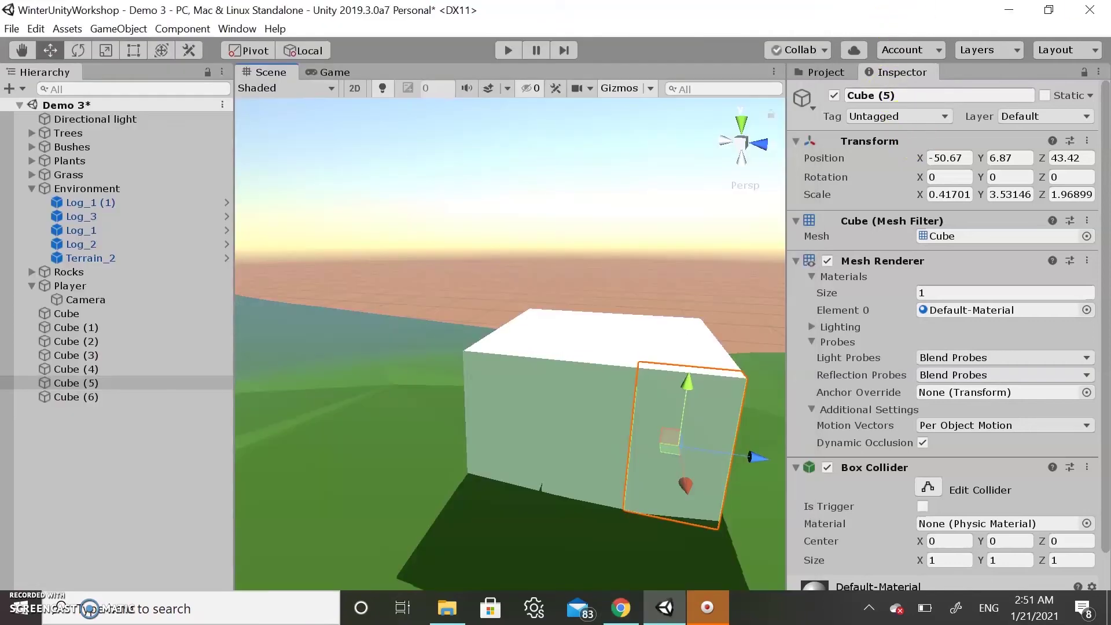
click(1049, 10)
drag(670, 19, 776, 18)
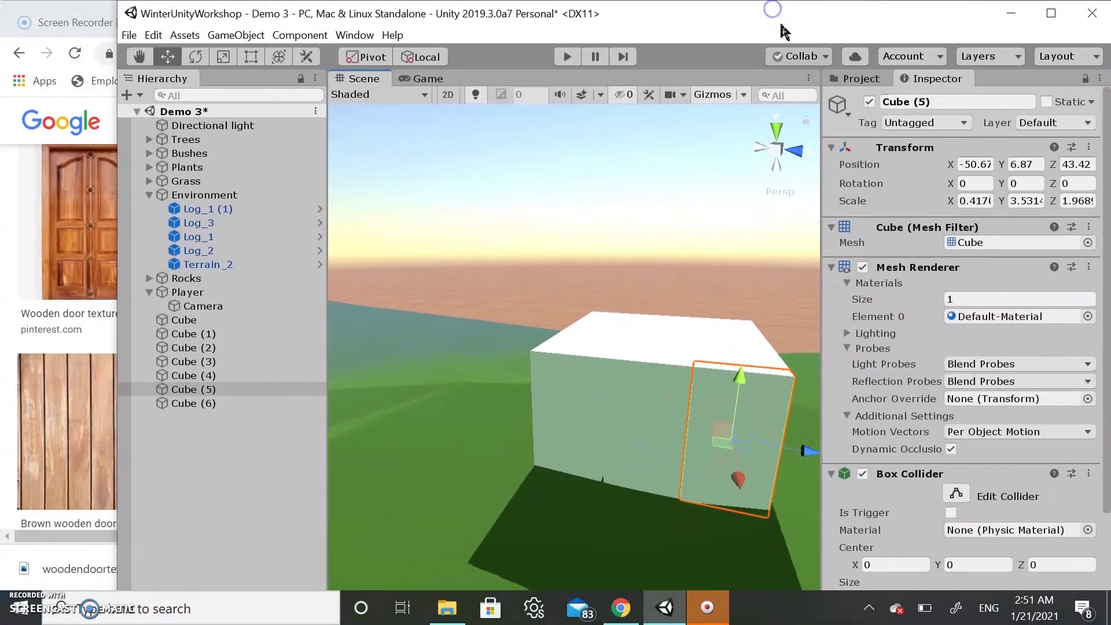
click(862, 81)
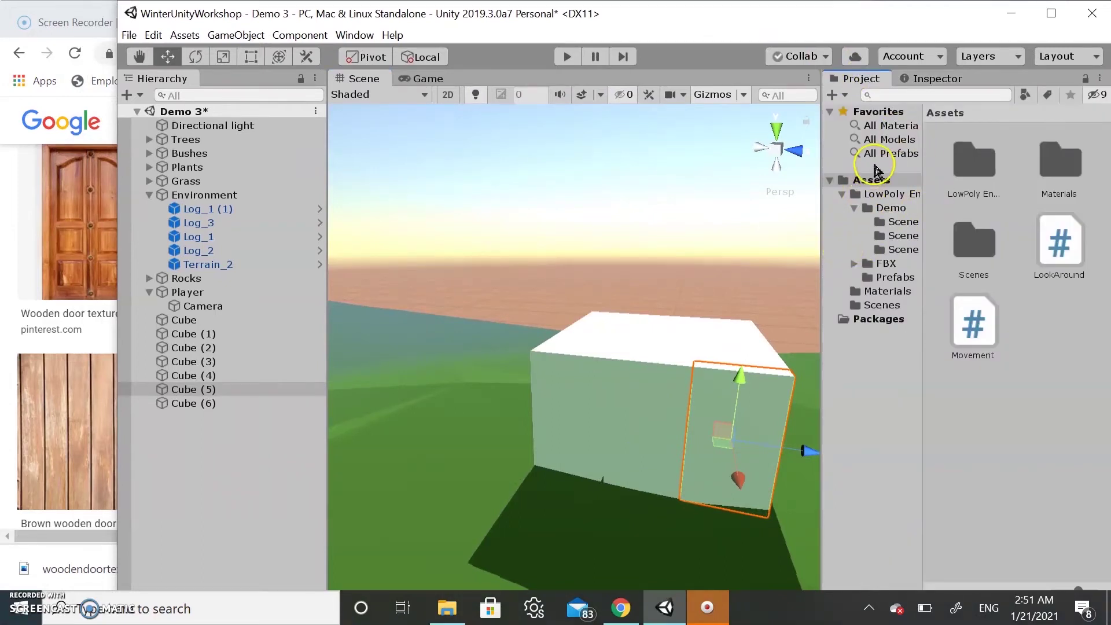
Create a new Materials folder directly inside the project's Assets and open it
right_click(872, 184)
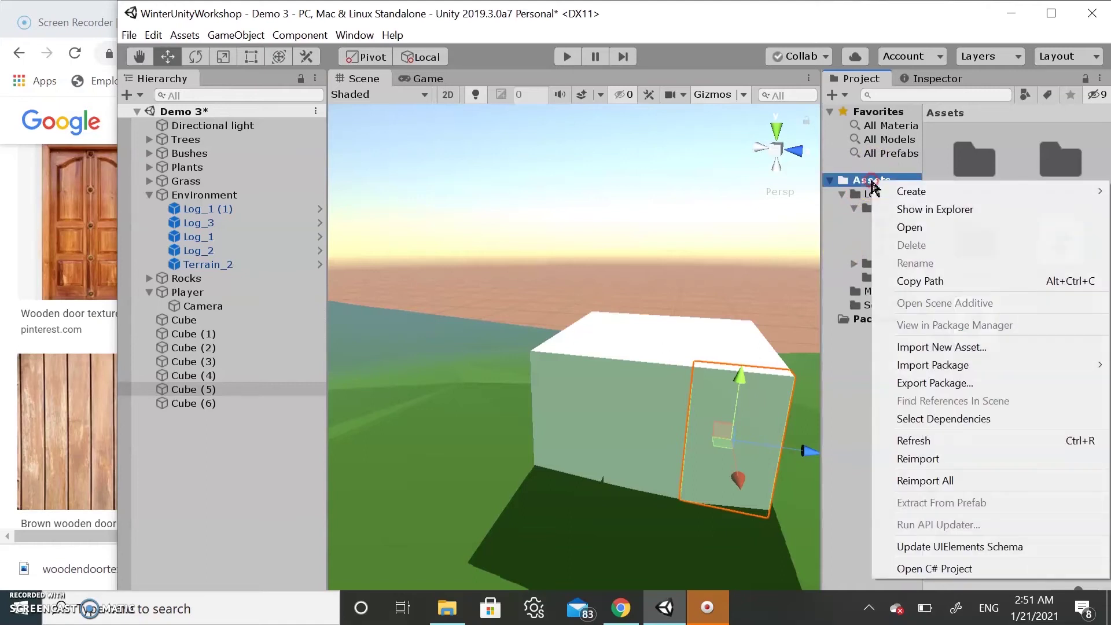
mouse_move(901, 196)
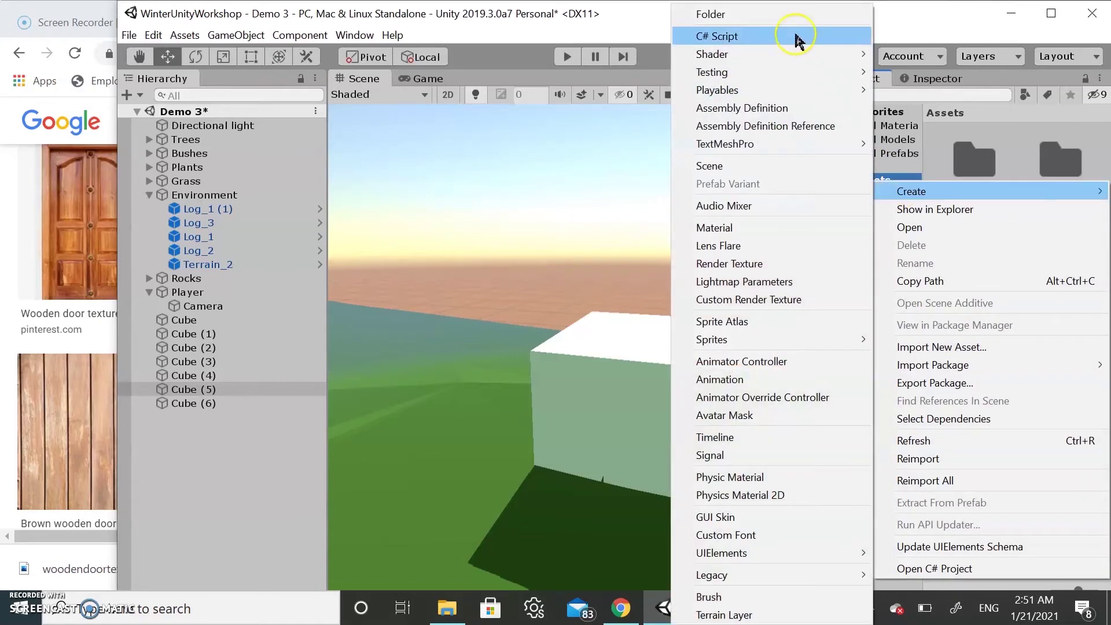
click(791, 16)
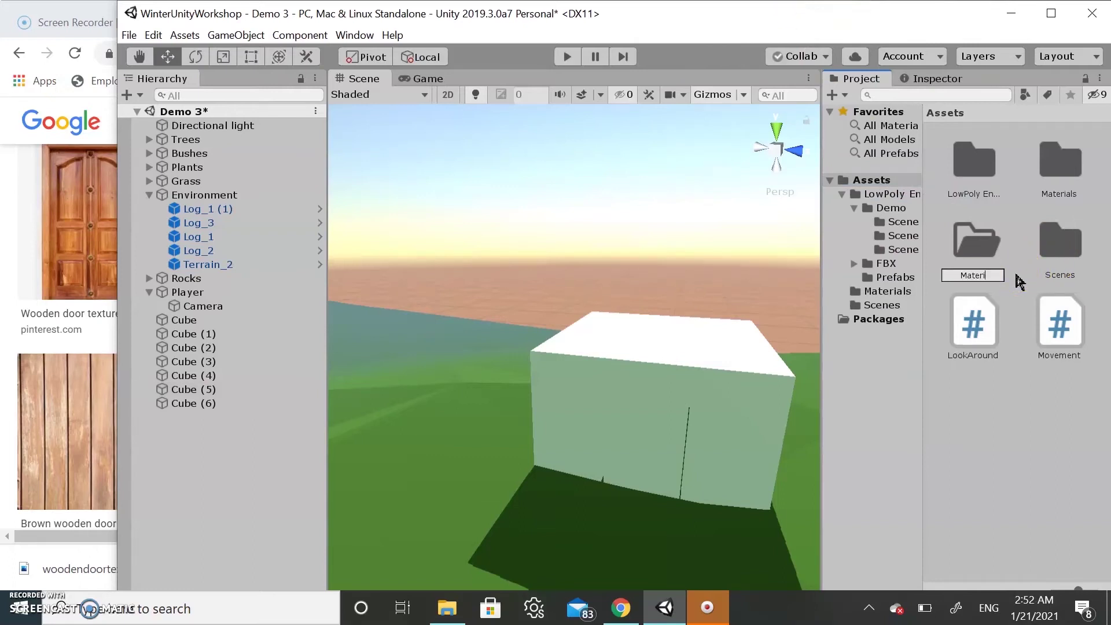
key(Return)
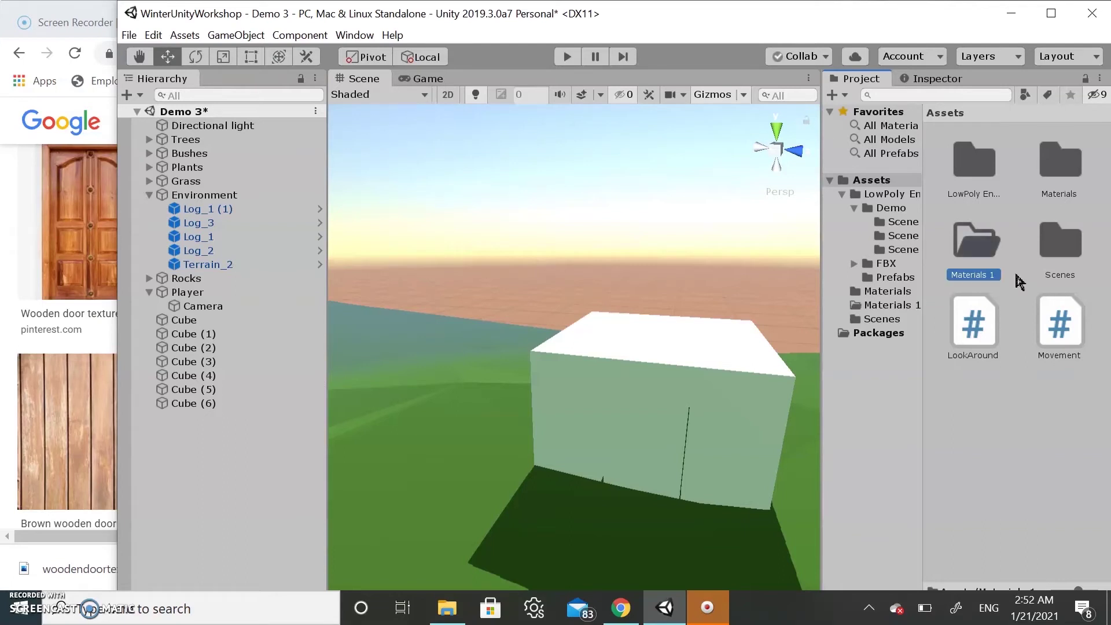
double_click(989, 250)
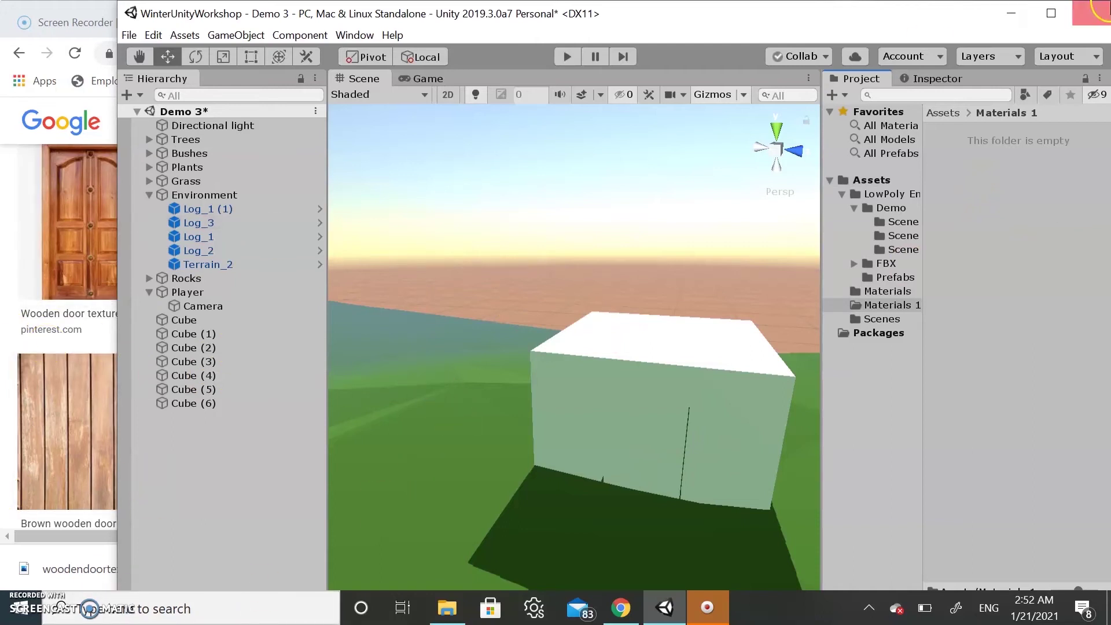
Create a material named metal in the new folder
right_click(1004, 211)
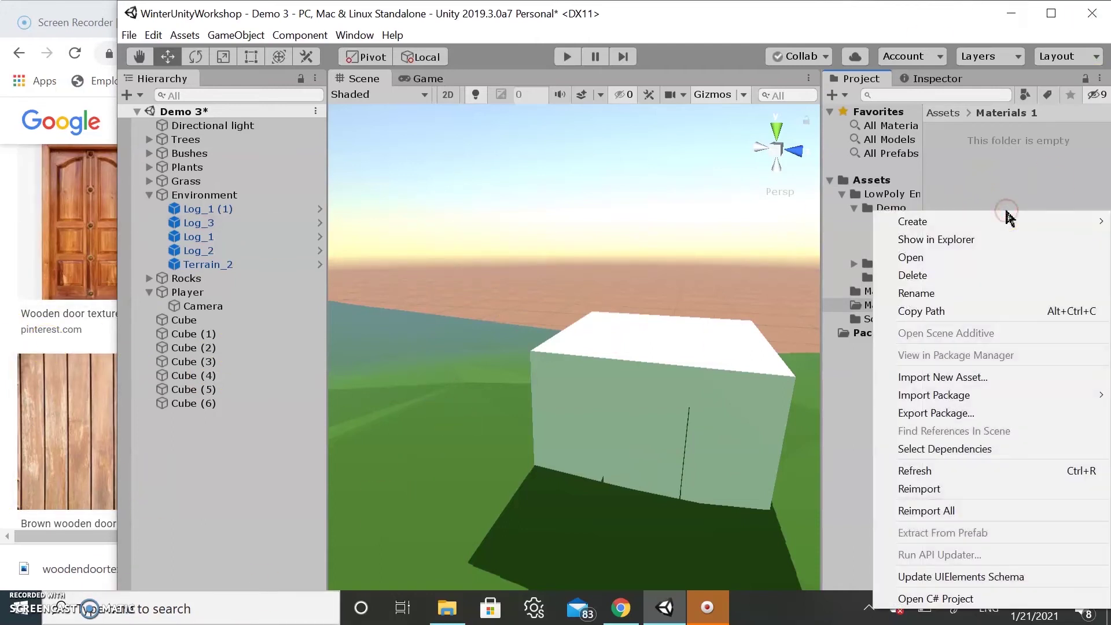
mouse_move(1005, 222)
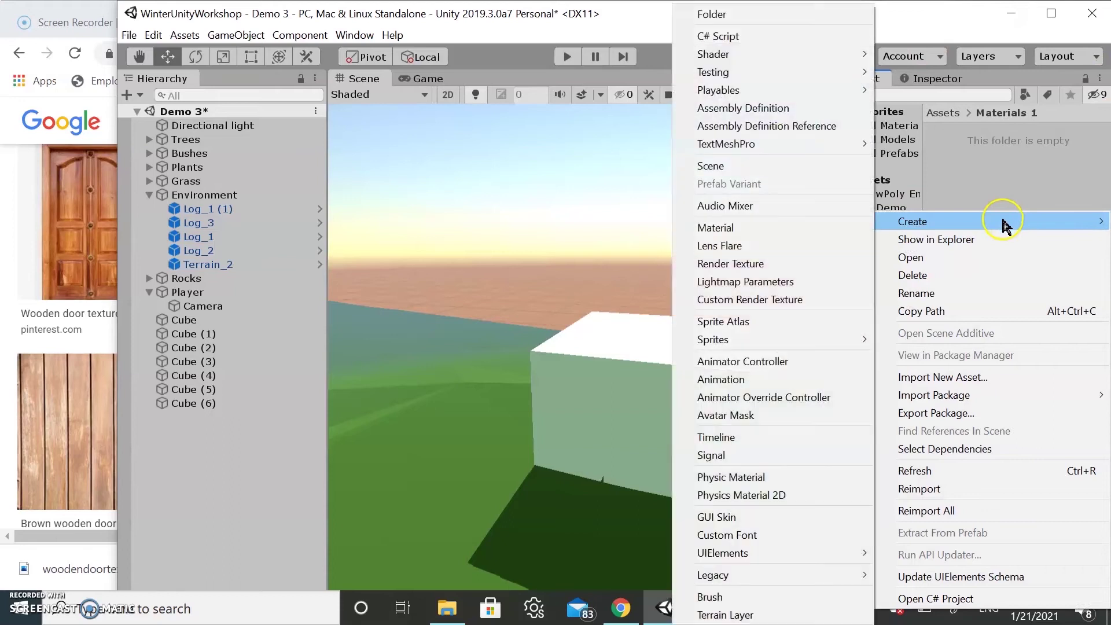
click(694, 227)
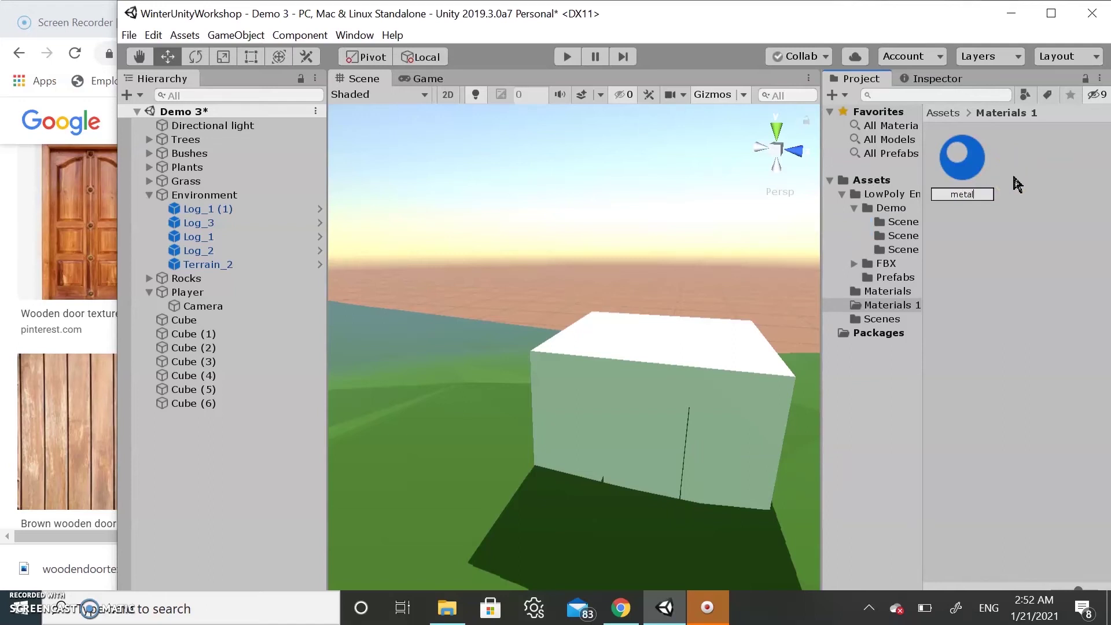
text(metal)
key(Return)
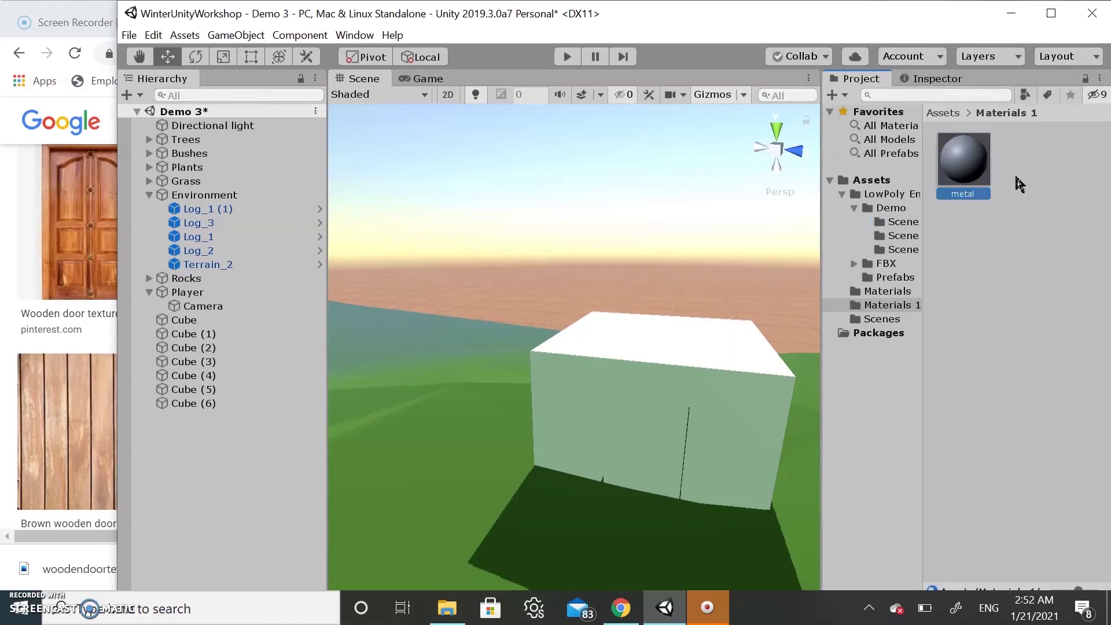
Set the metal material's albedo colour to grey 8C8B8B and its Metallic value to about 0.91
click(929, 78)
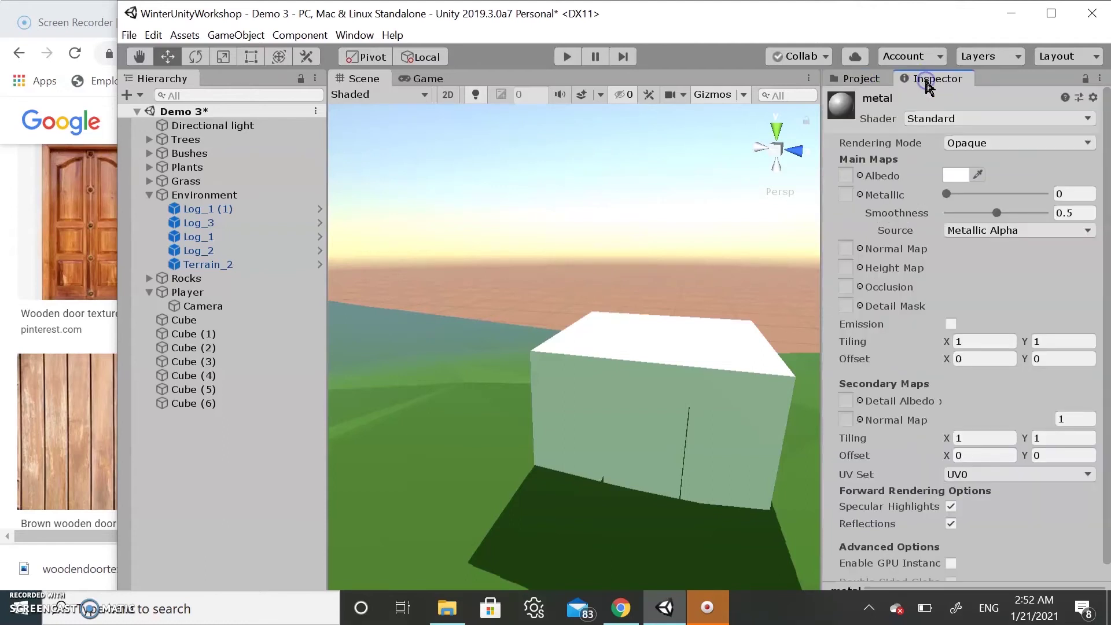
click(959, 176)
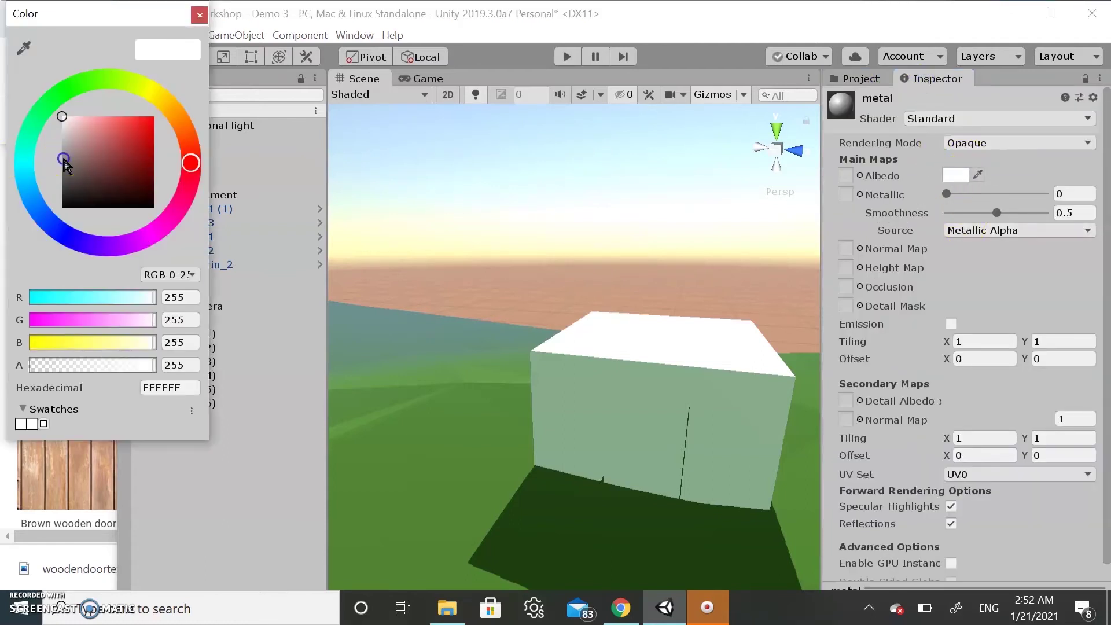
click(63, 159)
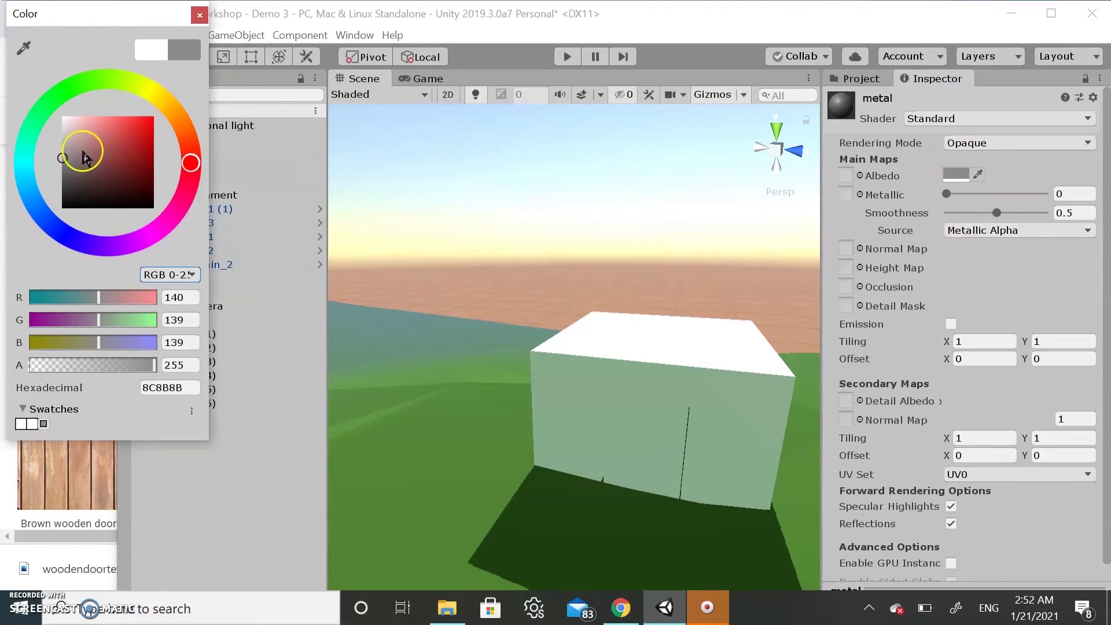
scroll(1020, 283, down, 1)
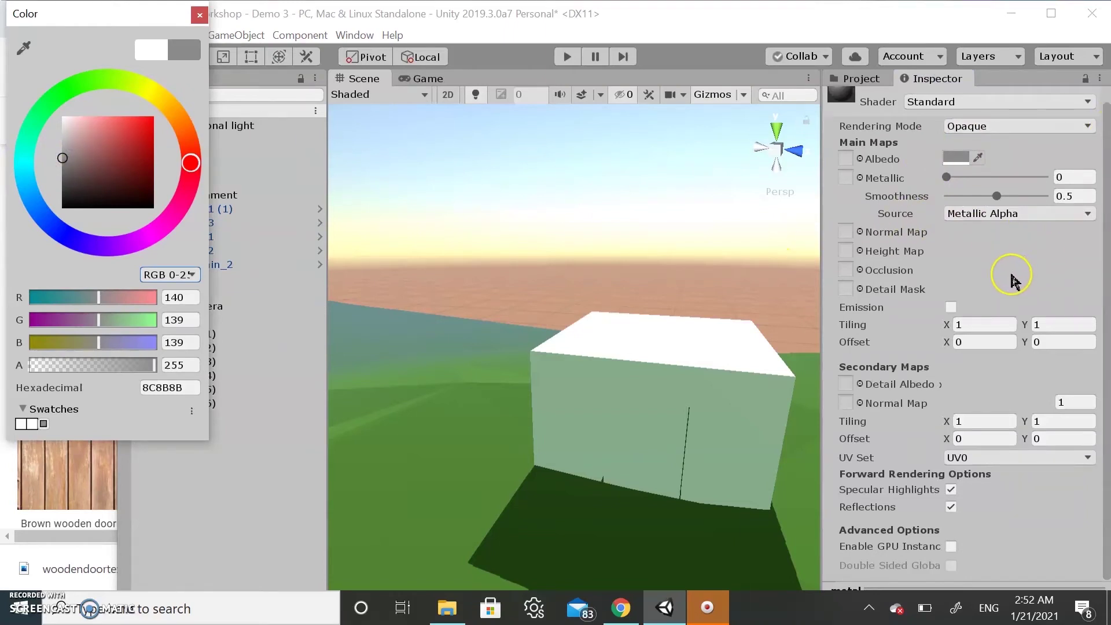
drag(948, 177, 1035, 181)
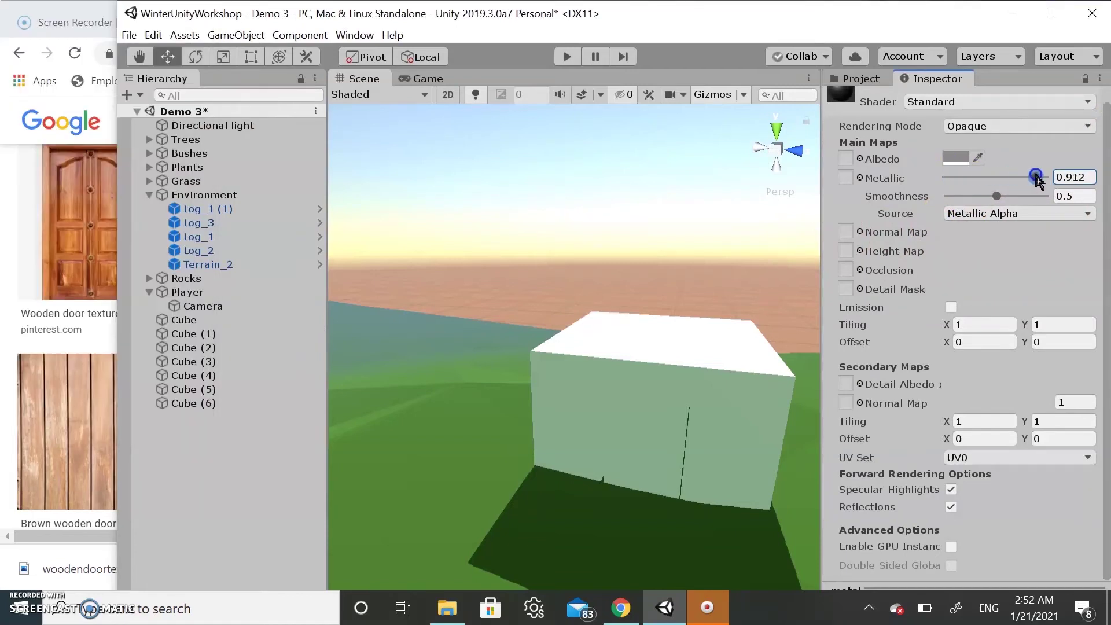
Apply the metal material to the door cube on the front of the house and select that cube
click(865, 79)
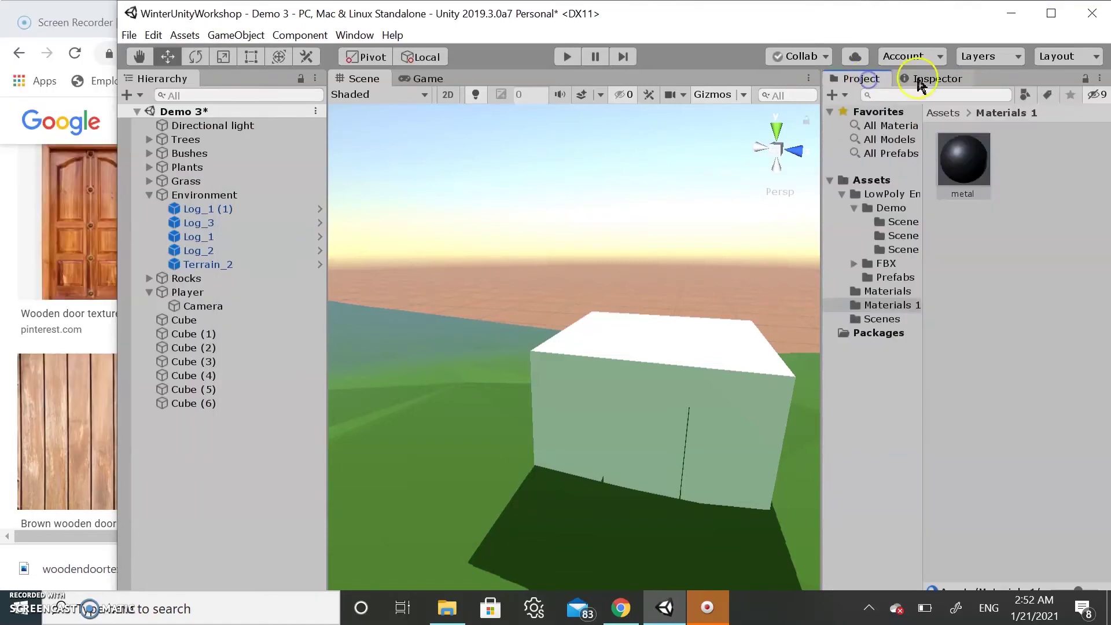
drag(977, 177, 749, 401)
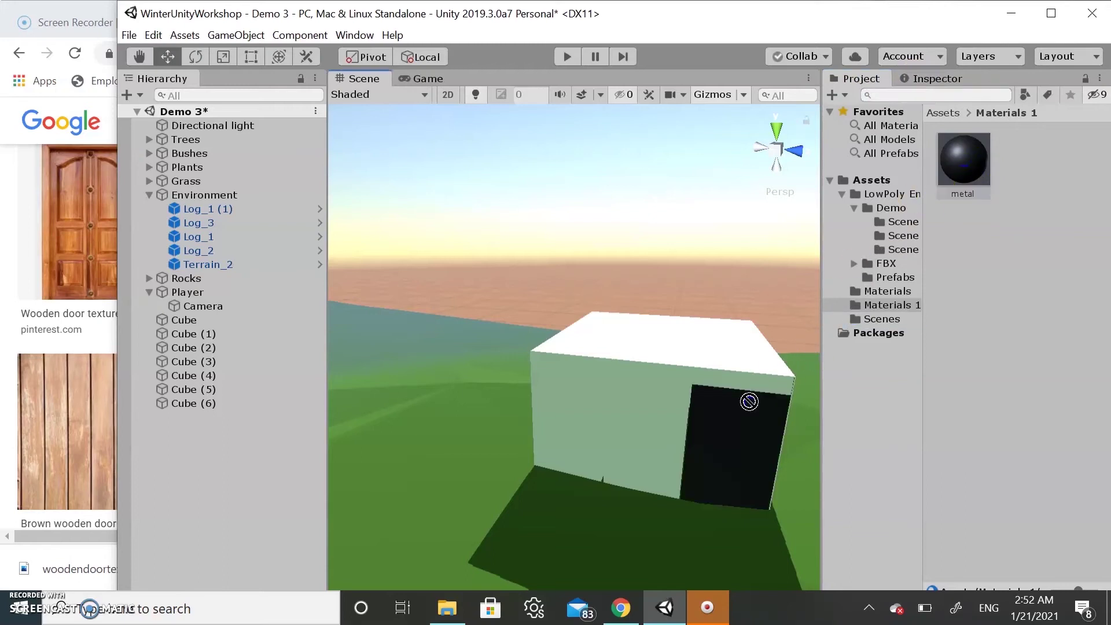
mouse_move(770, 418)
right_down()
mouse_move(759, 471)
mouse_move(734, 426)
mouse_move(752, 417)
right_up()
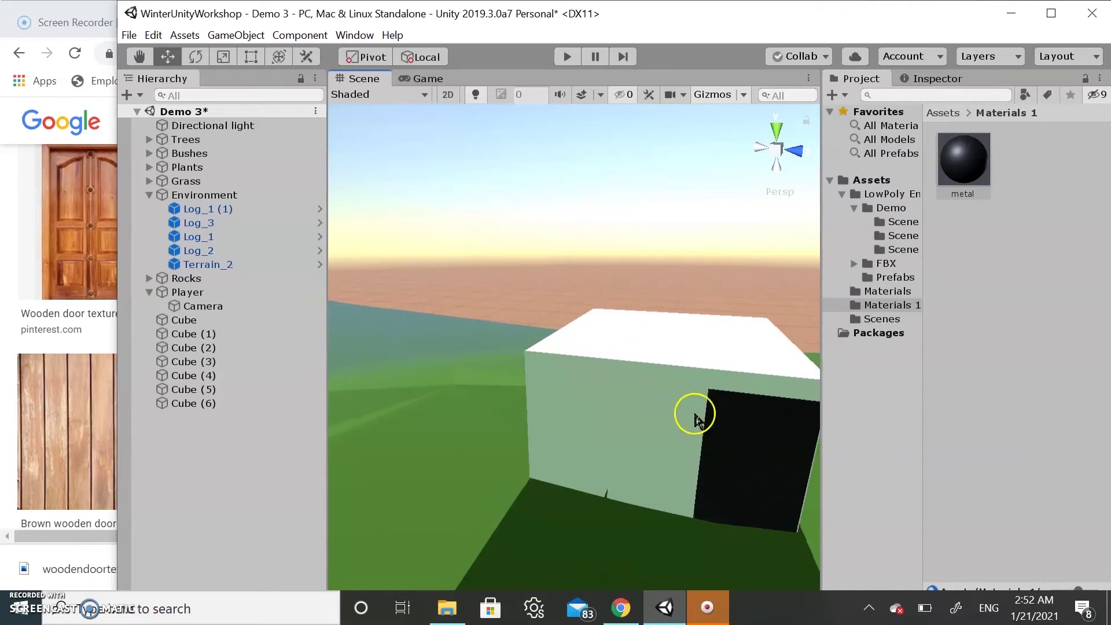
click(660, 457)
click(752, 421)
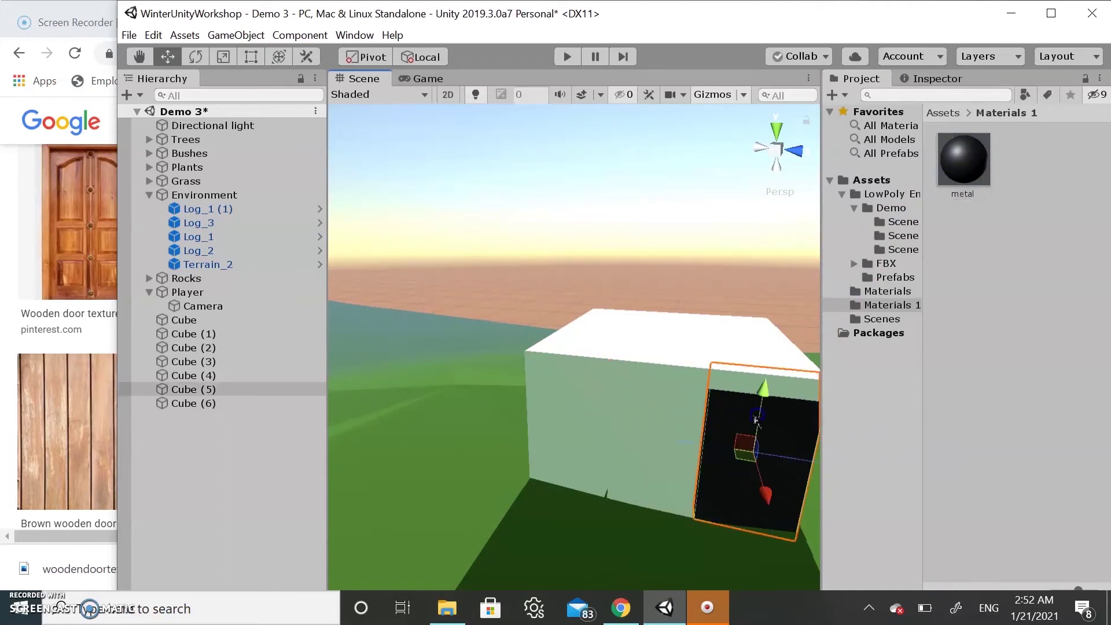
Import the downloaded woodendoortexture.jfif and cavetexture.jfif into the Materials 1 folder and dismiss the browser's image search prompt
drag(24, 571, 1017, 314)
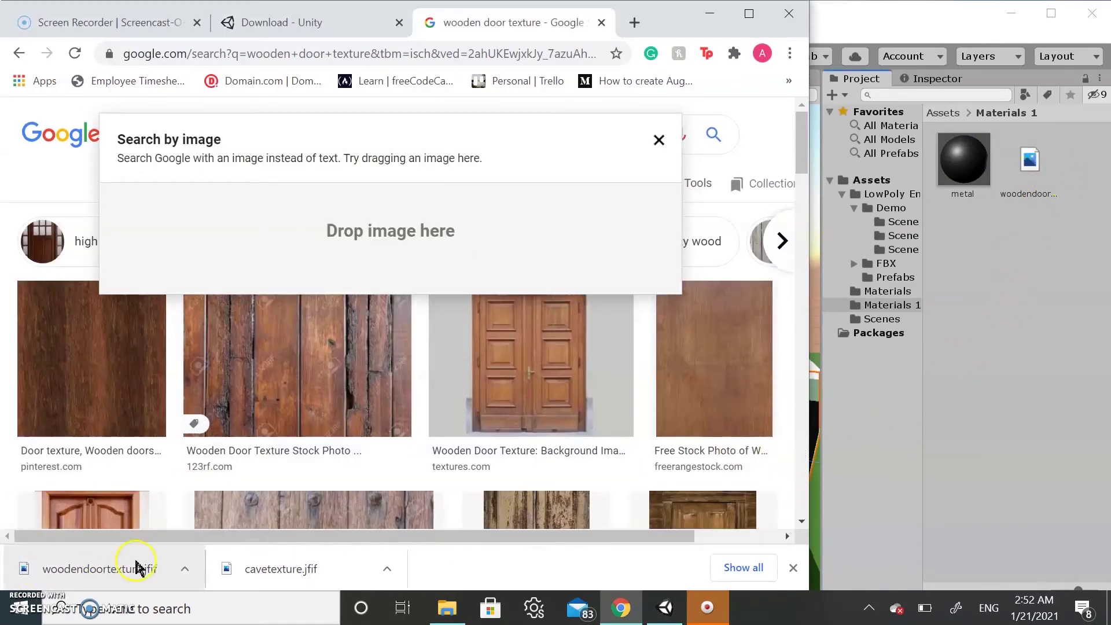
drag(290, 573, 895, 451)
drag(1037, 289, 1036, 289)
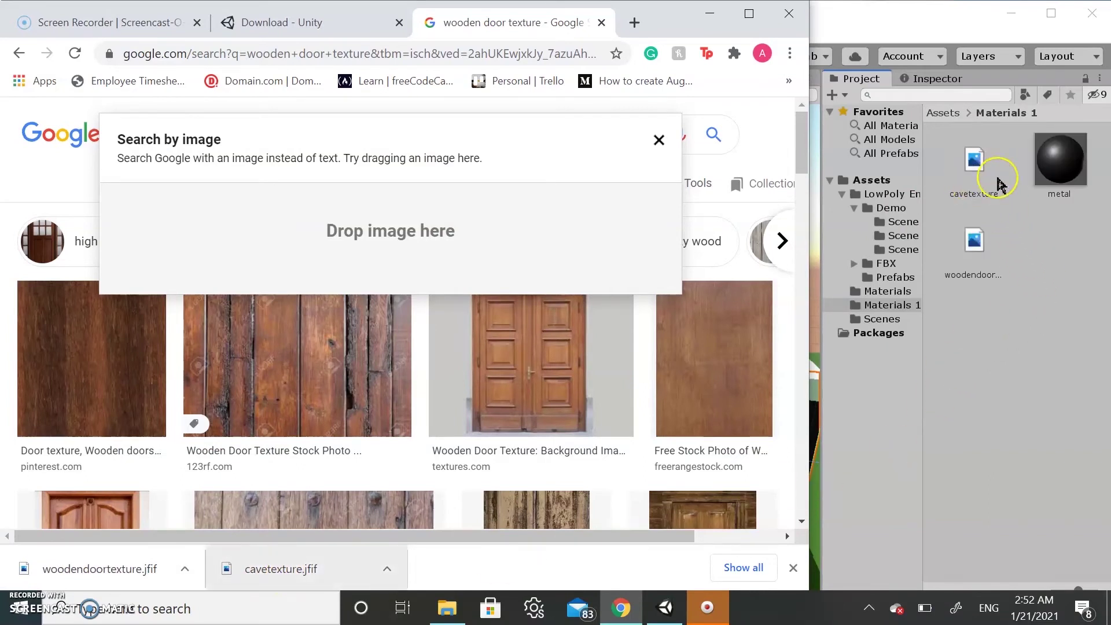
click(659, 140)
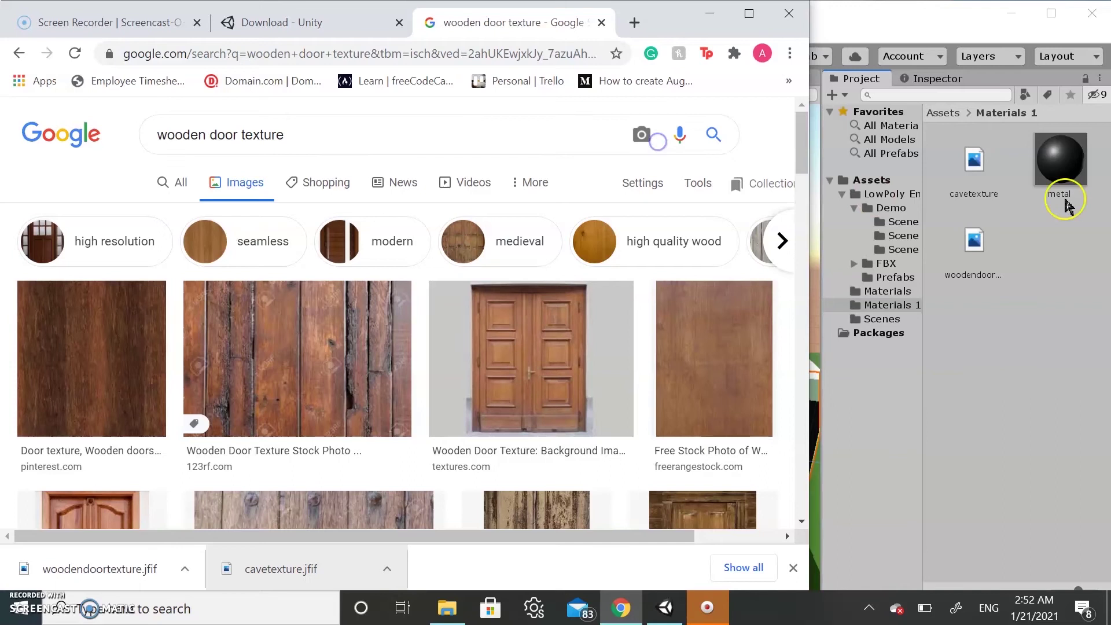
Try to apply cavetexture to the front wall of the house
click(975, 165)
drag(959, 186, 677, 404)
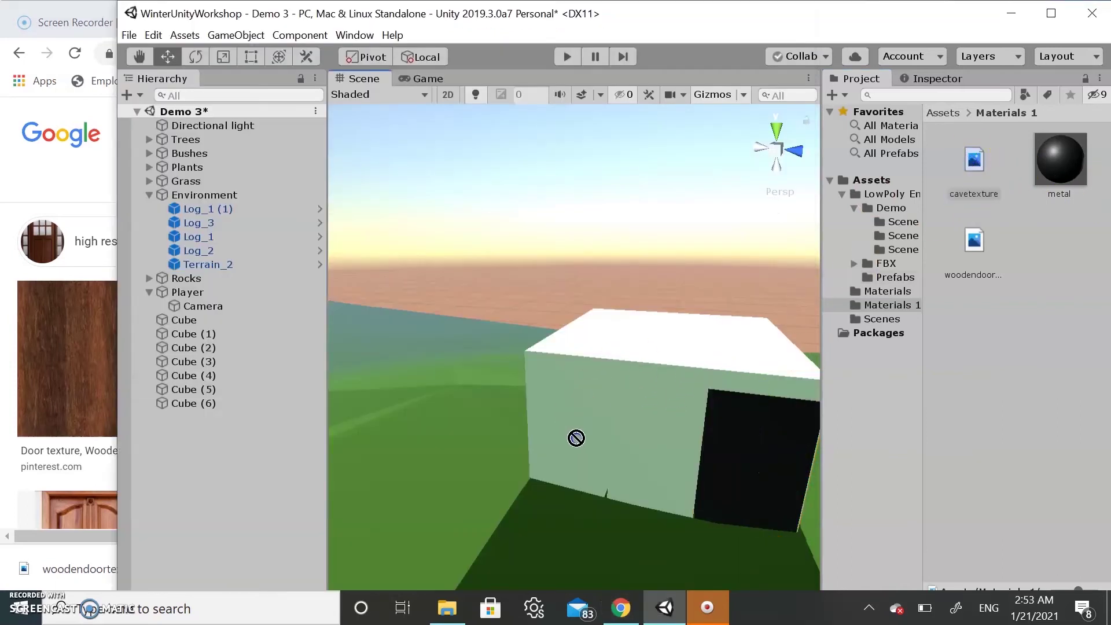
drag(608, 362, 1057, 267)
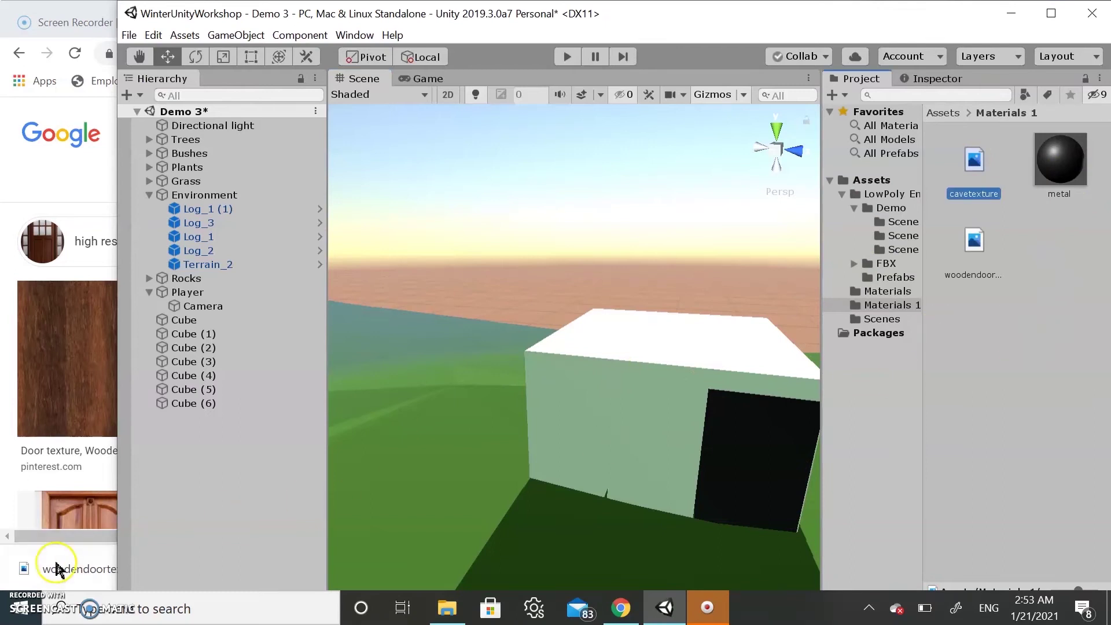
Switch to the browser and save the "3D Scanned Cliff Rock" image from the cave wall texture results to Downloads as cave.jpeg
click(30, 184)
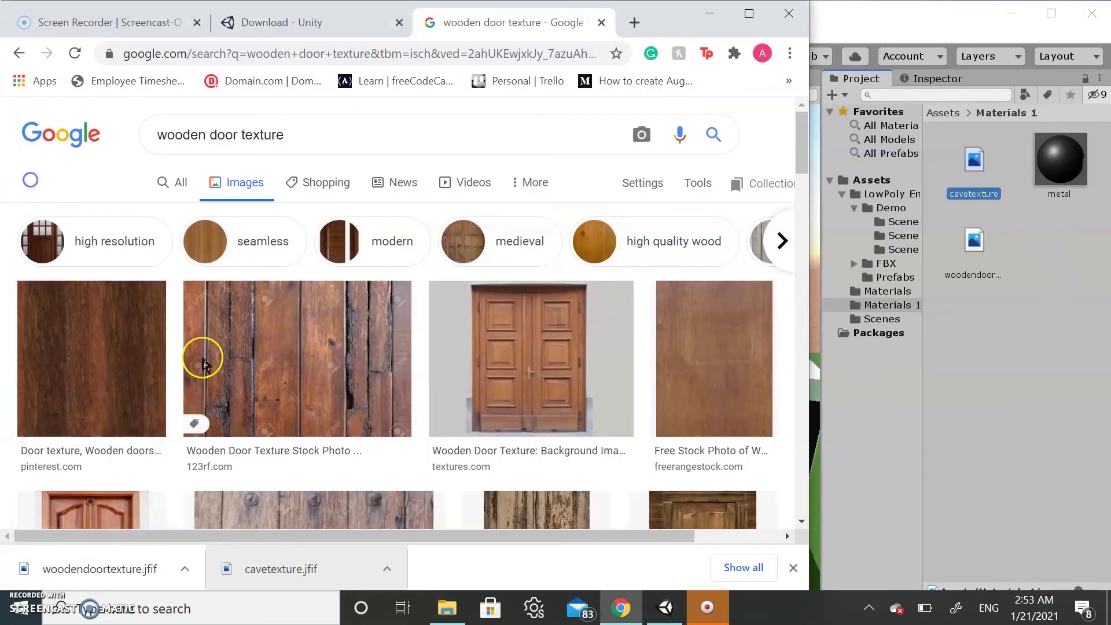
click(386, 571)
click(437, 579)
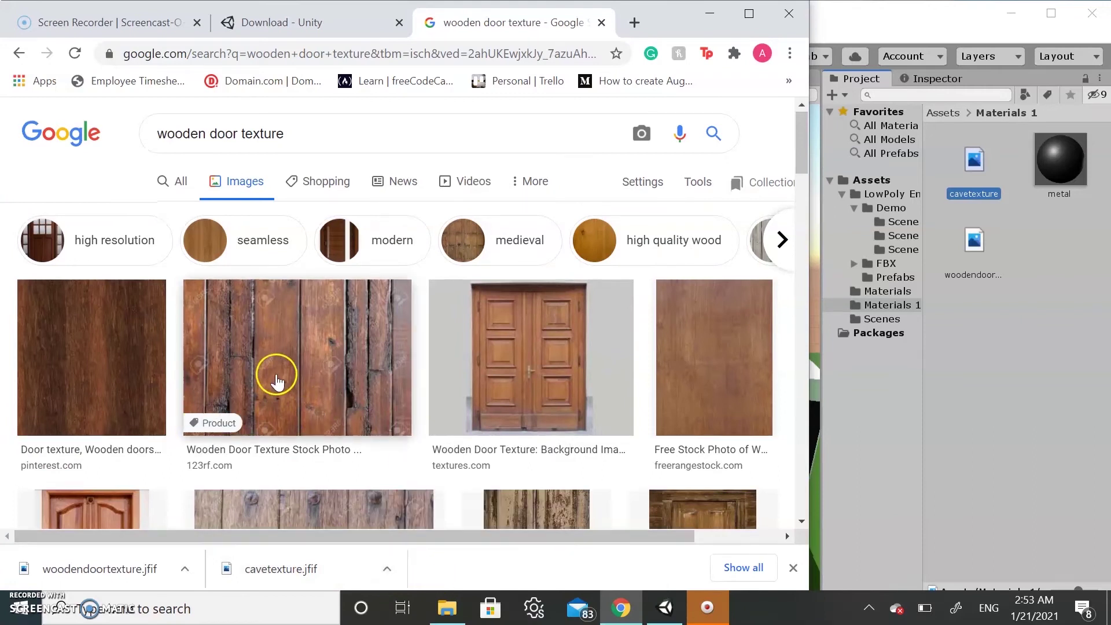
scroll(275, 372, down, 7)
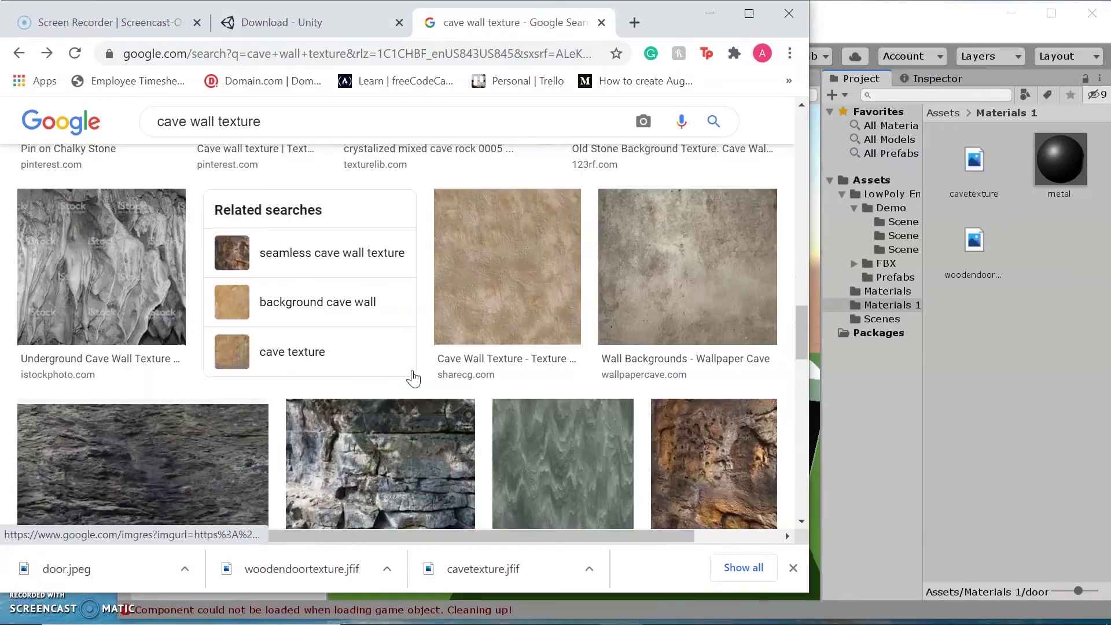
scroll(369, 383, down, 1)
scroll(369, 383, down, 3)
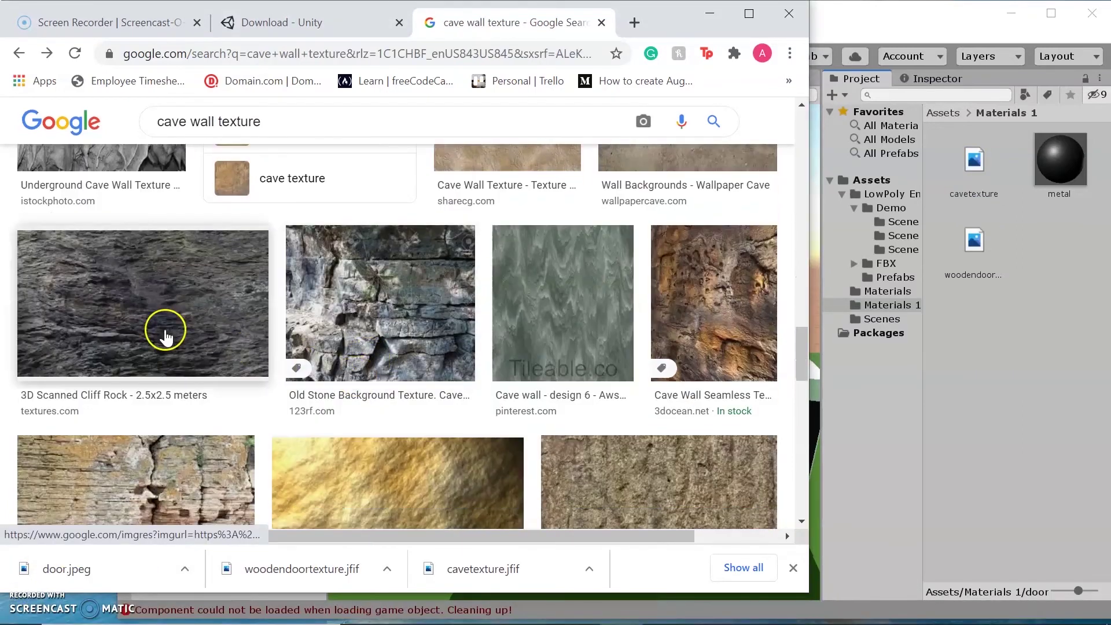
right_click(198, 316)
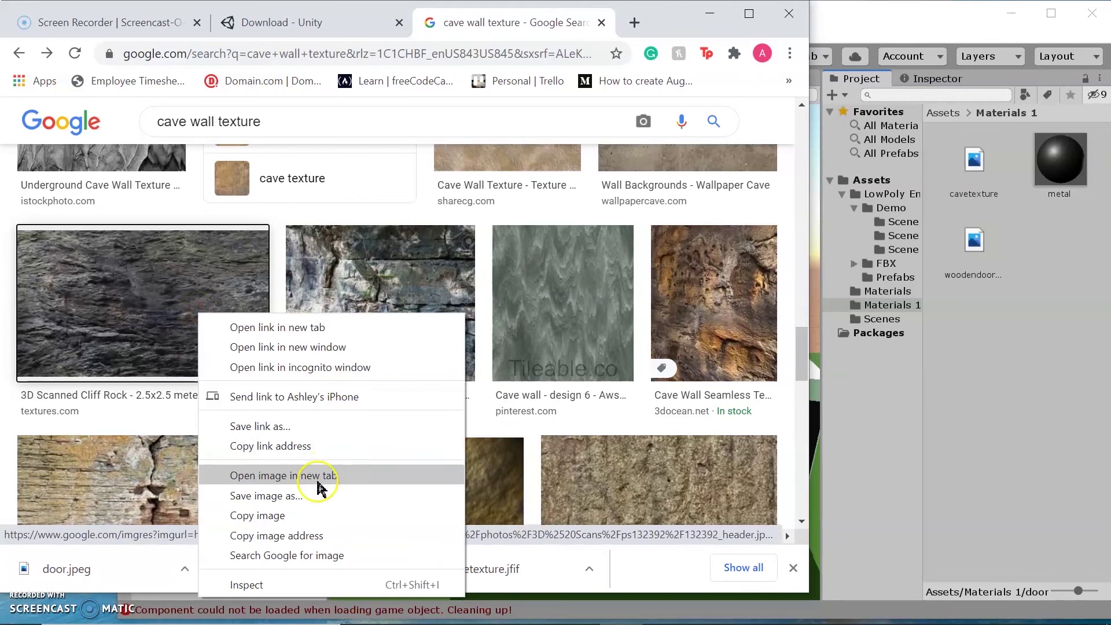
click(312, 495)
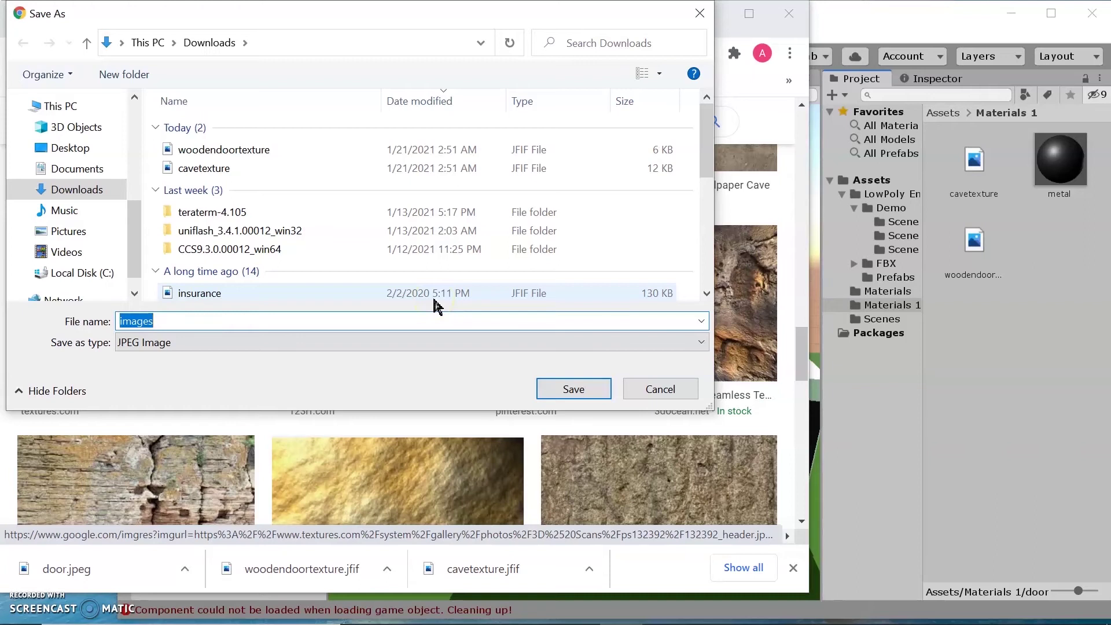
text(cave.jpeg)
key(Return)
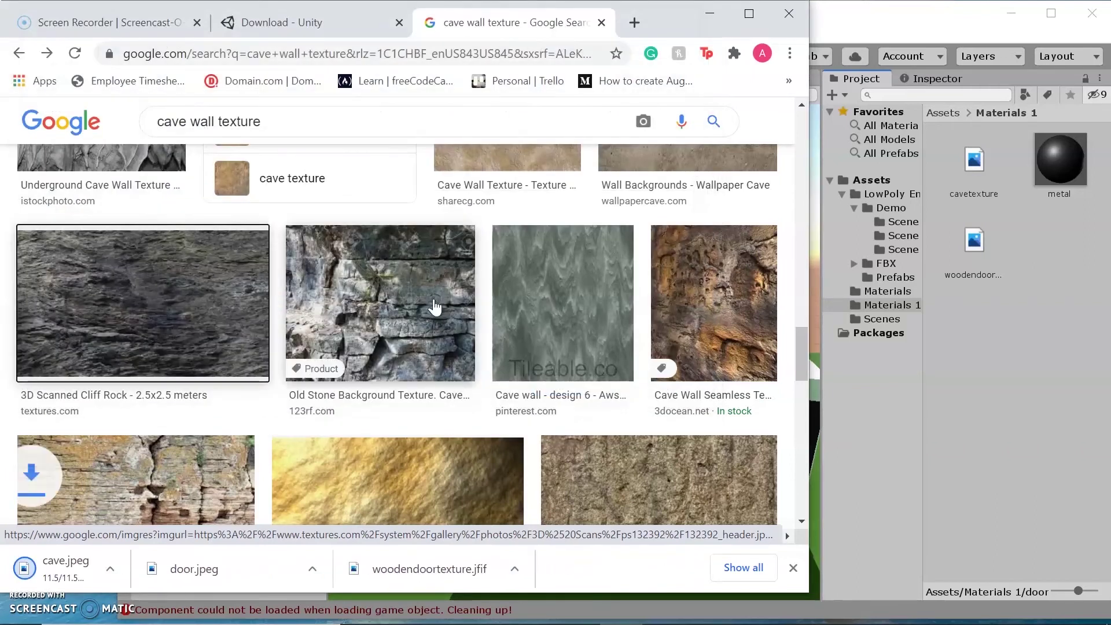
Switch to Unity and delete the imported wooden door texture and cavetexture from the Materials 1 folder
click(974, 242)
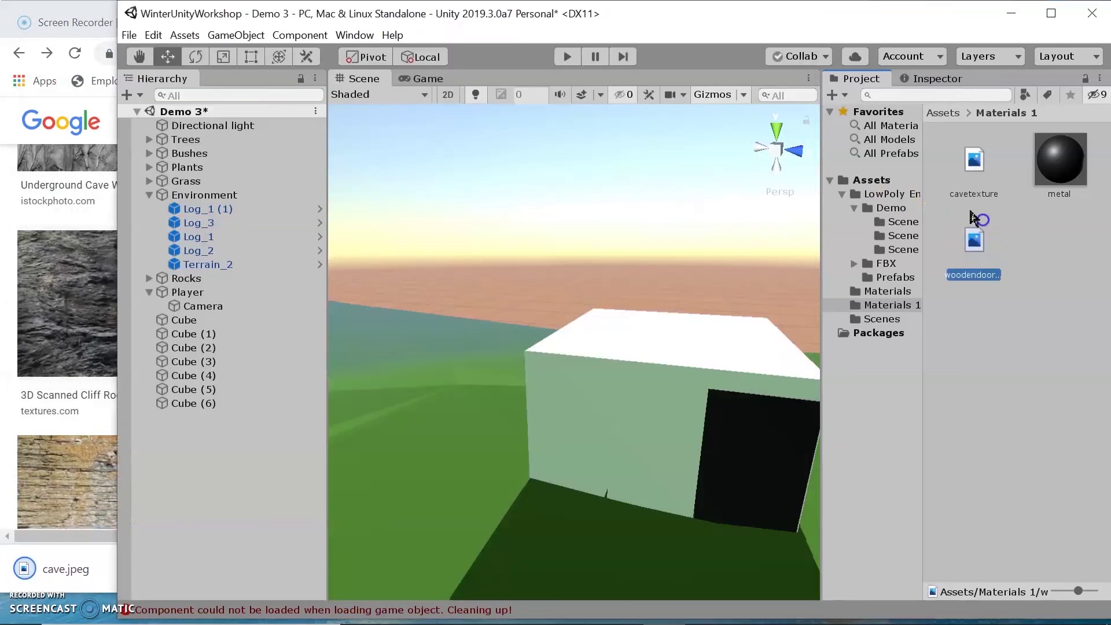
key(Delete)
click(677, 349)
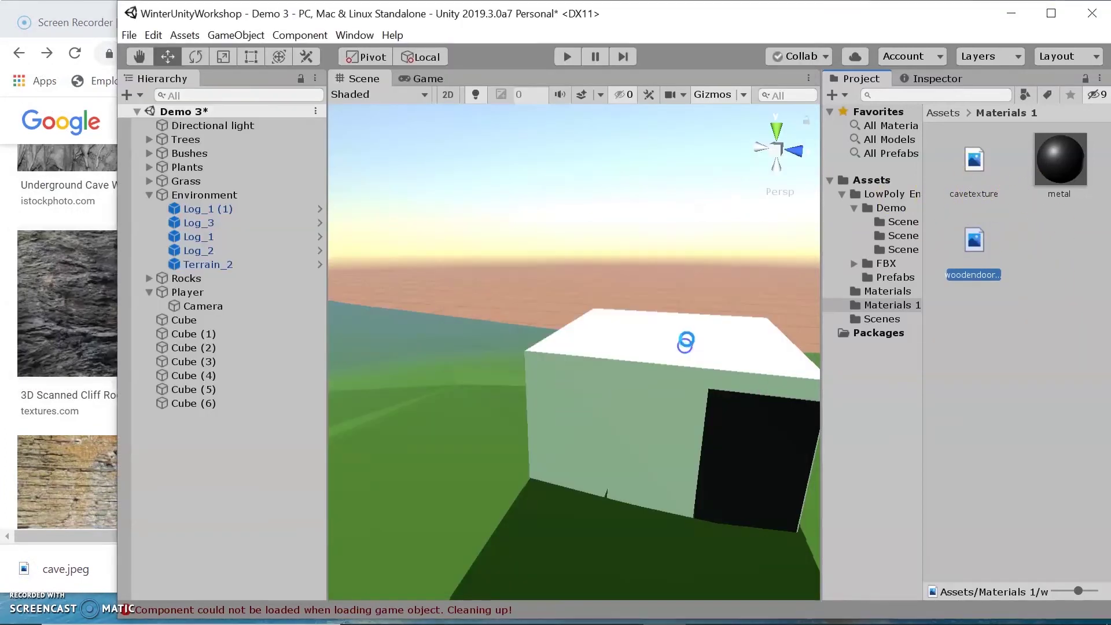
click(969, 180)
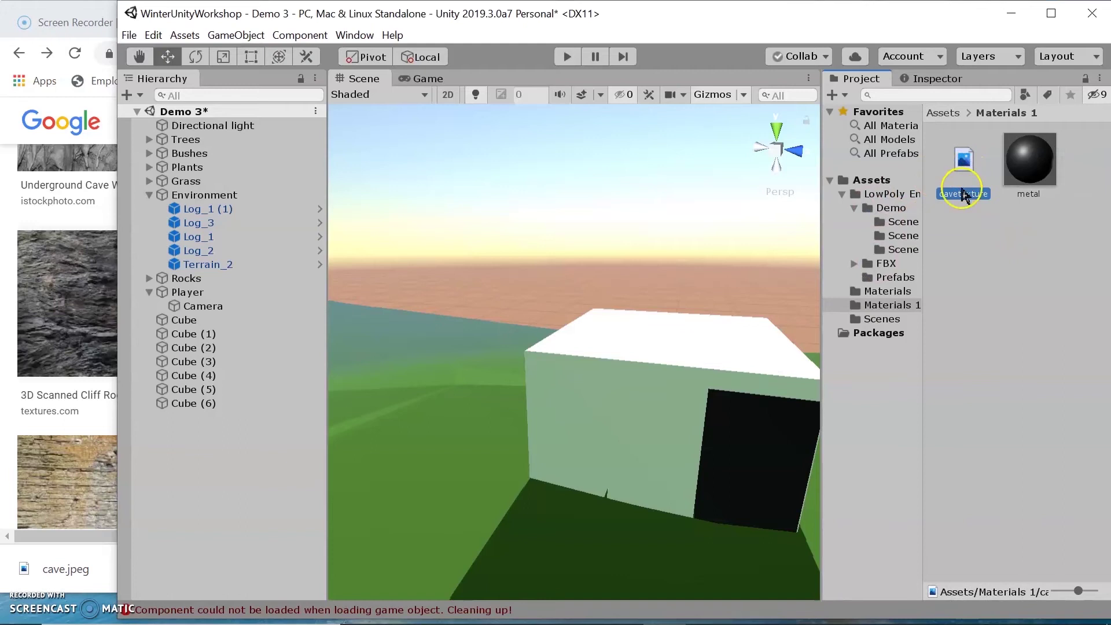
right_click(962, 168)
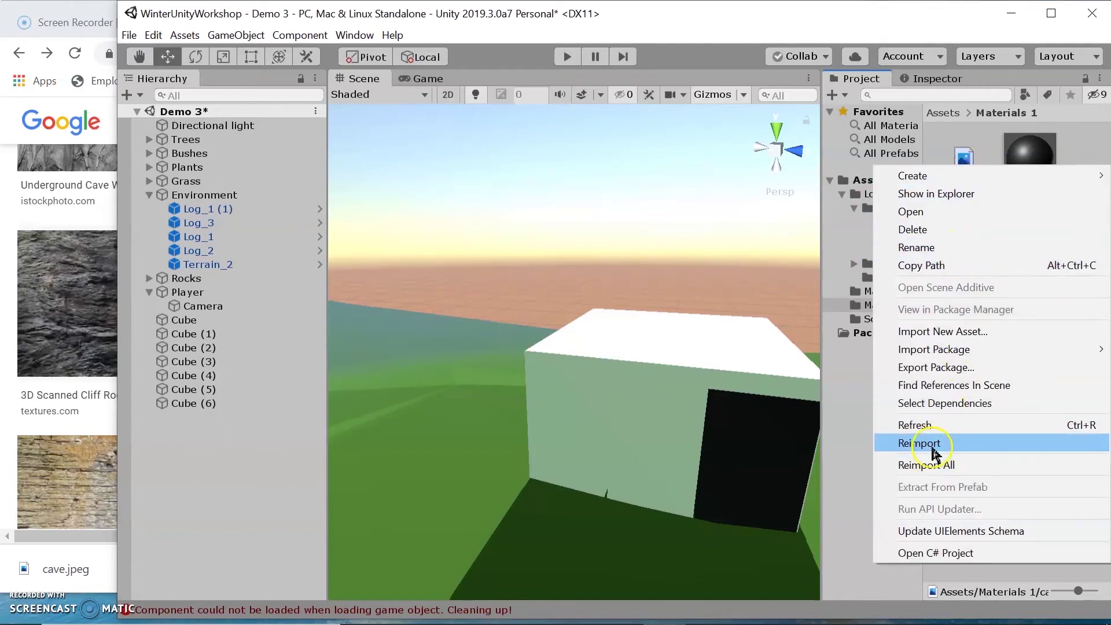
click(959, 229)
click(660, 347)
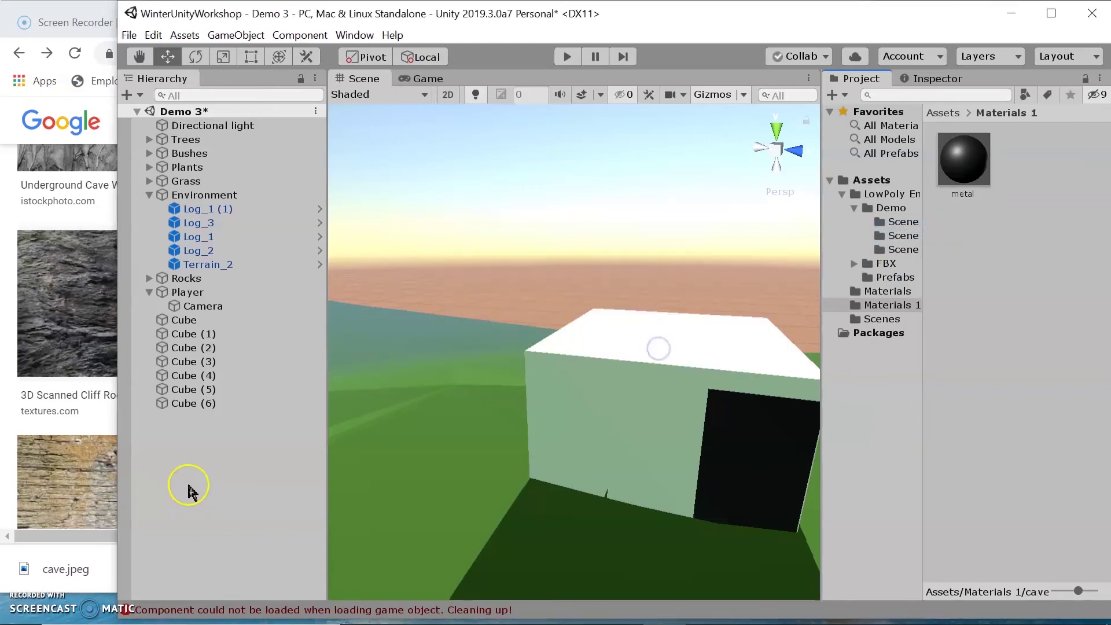
Switch to the browser, import the downloaded cave.jpeg and door.jpeg into the Materials 1 folder, and return to Unity
click(46, 576)
drag(45, 579, 987, 329)
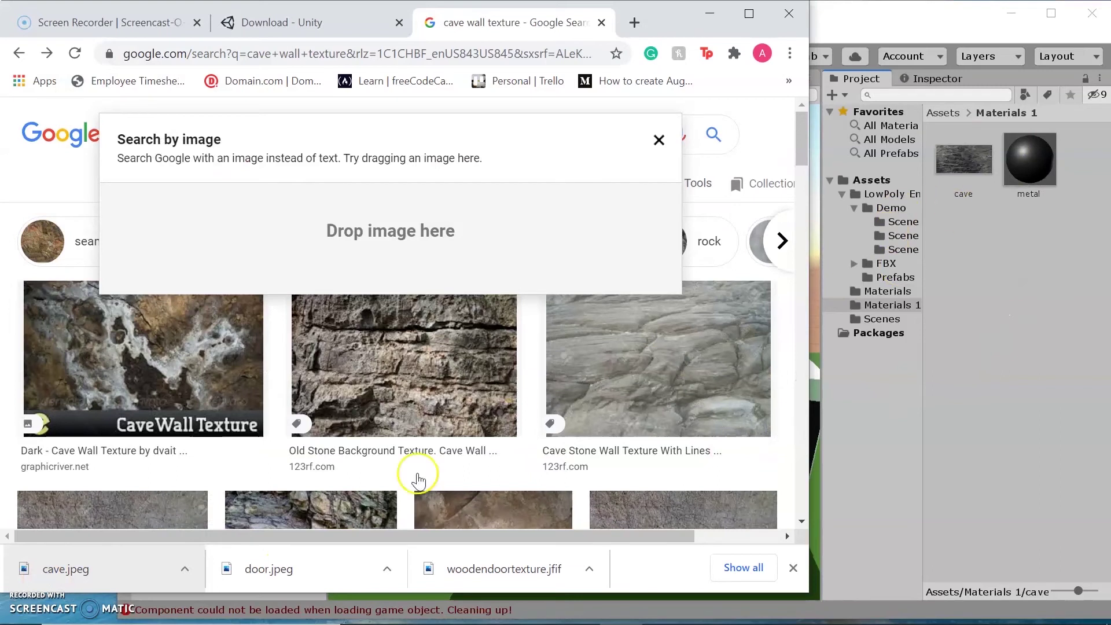
drag(285, 573, 825, 510)
drag(973, 373, 976, 367)
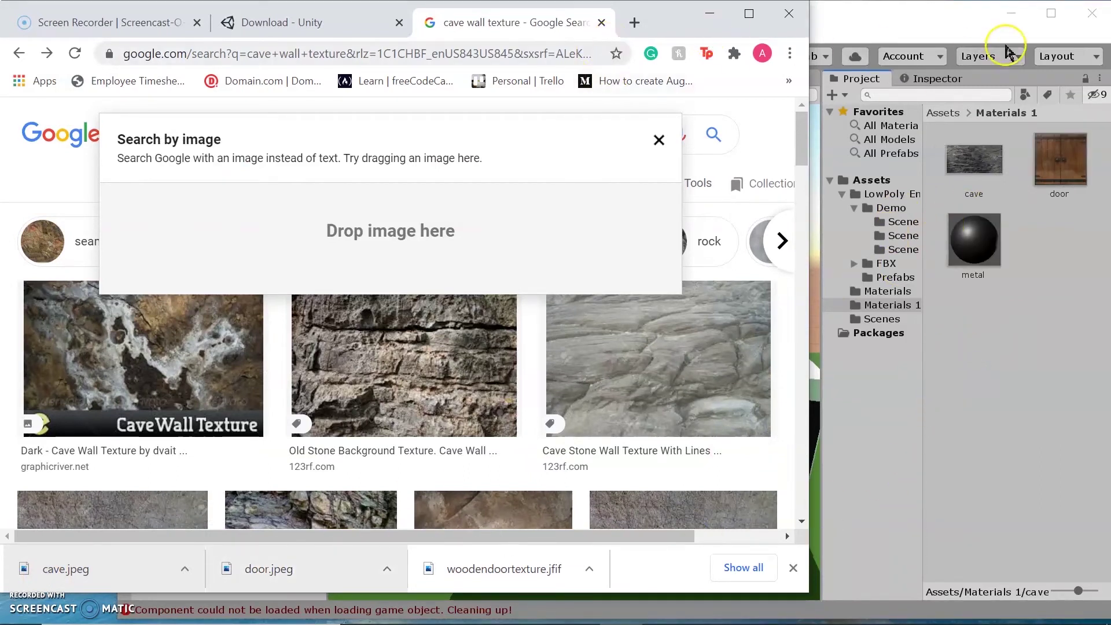
click(928, 24)
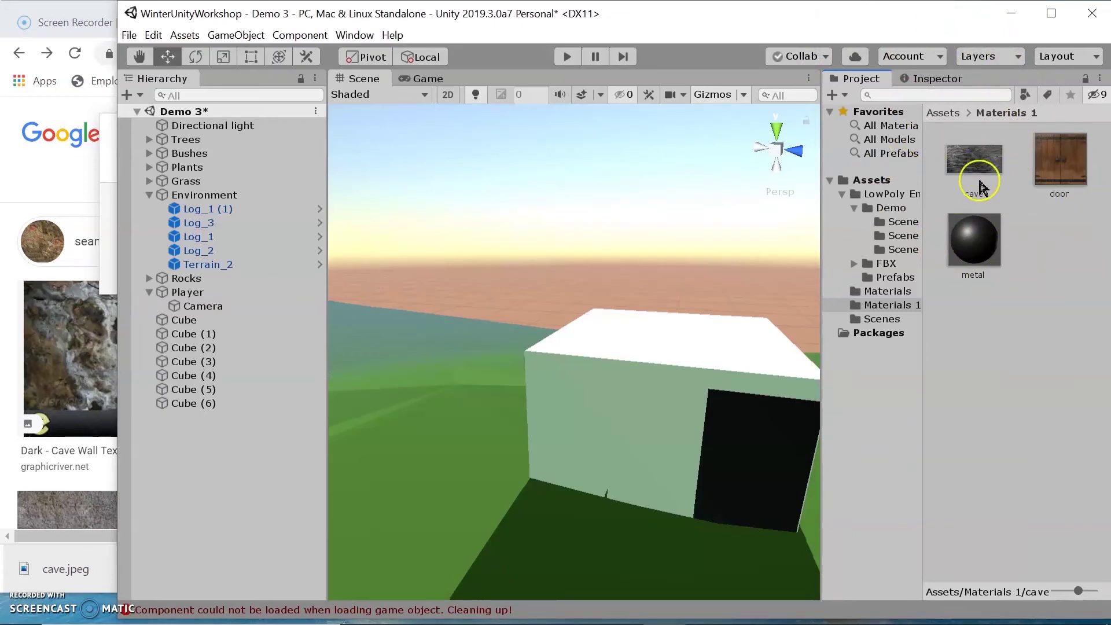
Apply the cave texture to the black front wall section and check the Materials subfolder inside Materials 1
drag(980, 167, 765, 445)
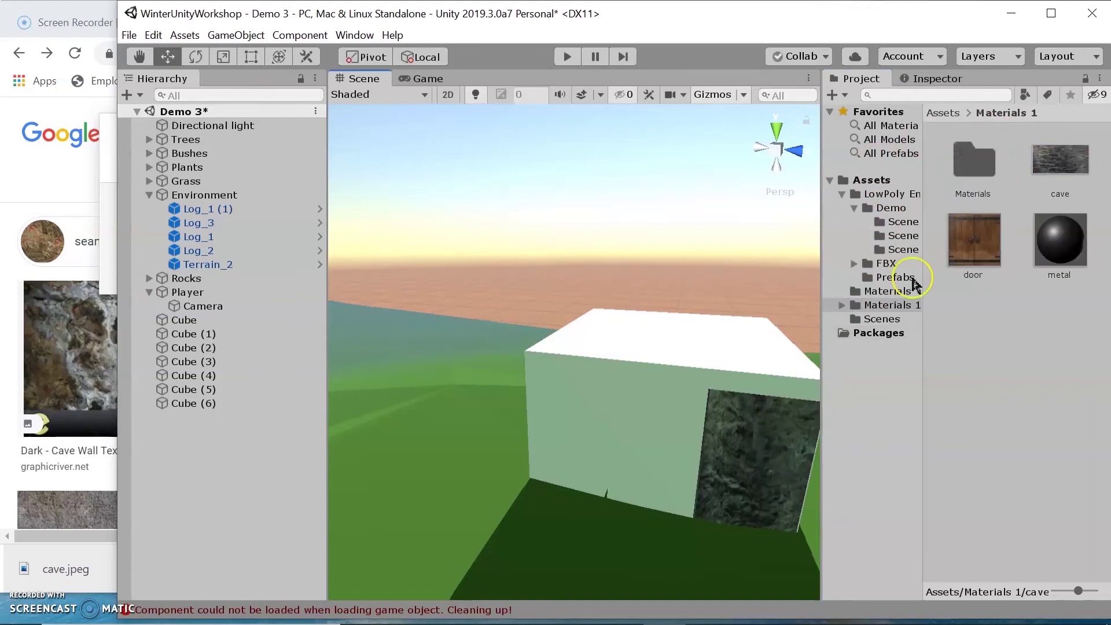
click(976, 169)
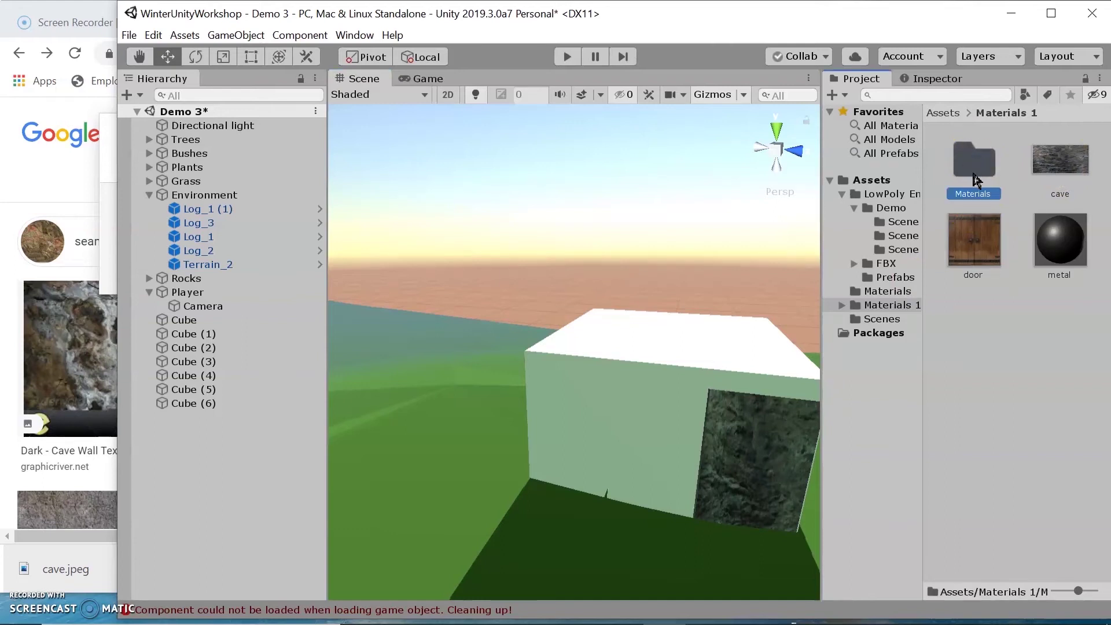
double_click(984, 170)
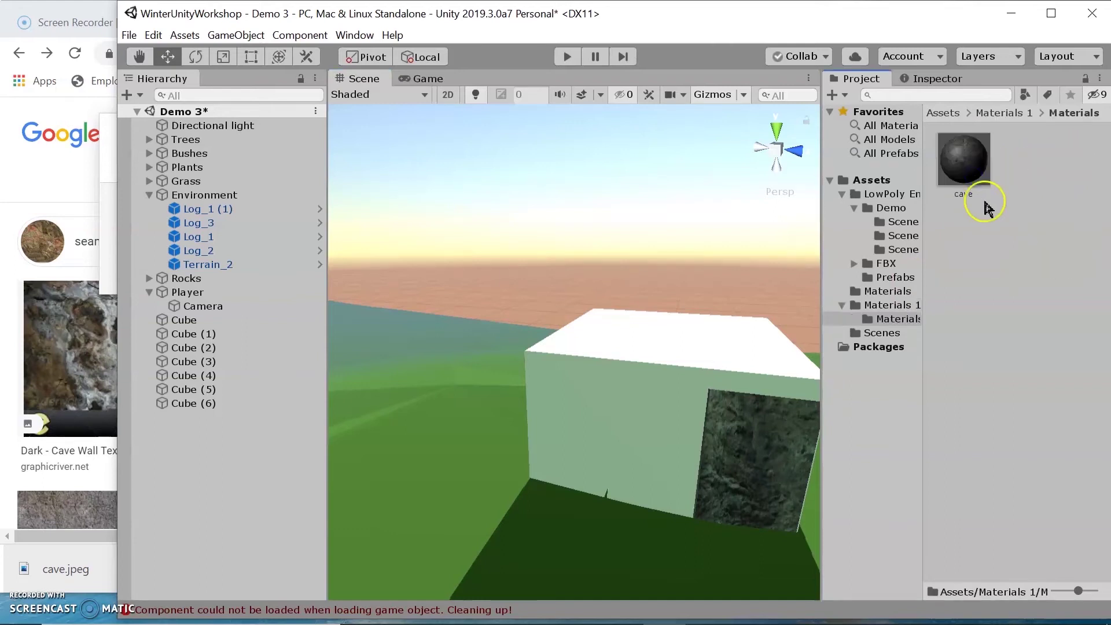
click(1006, 119)
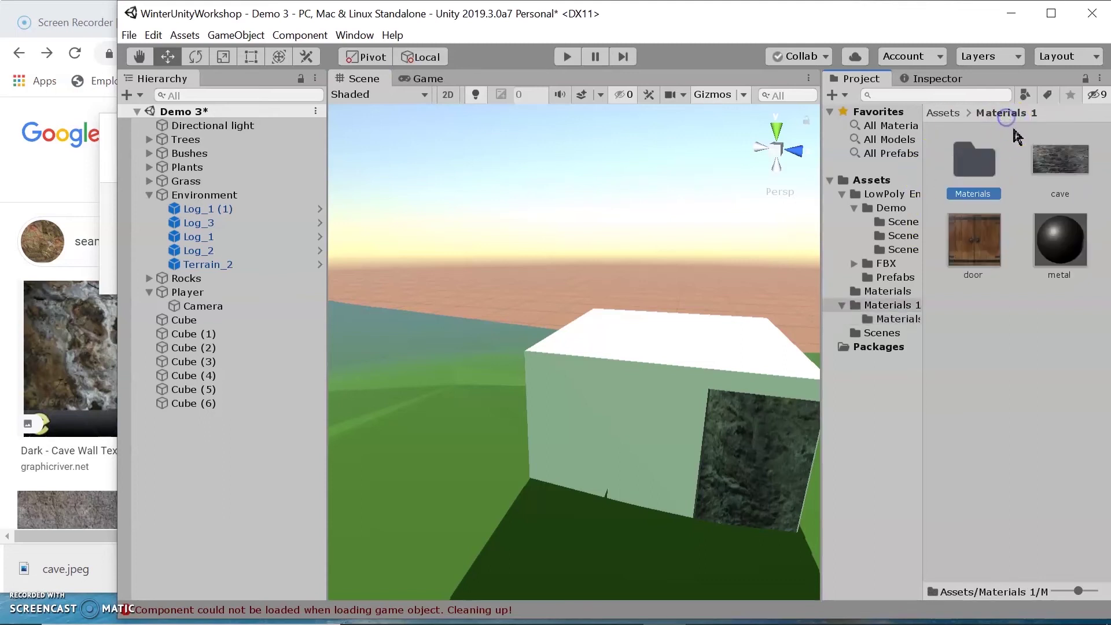
Apply the door texture to the middle front cube and the cave texture to the roof and the remaining front wall section
drag(977, 264, 678, 451)
click(792, 399)
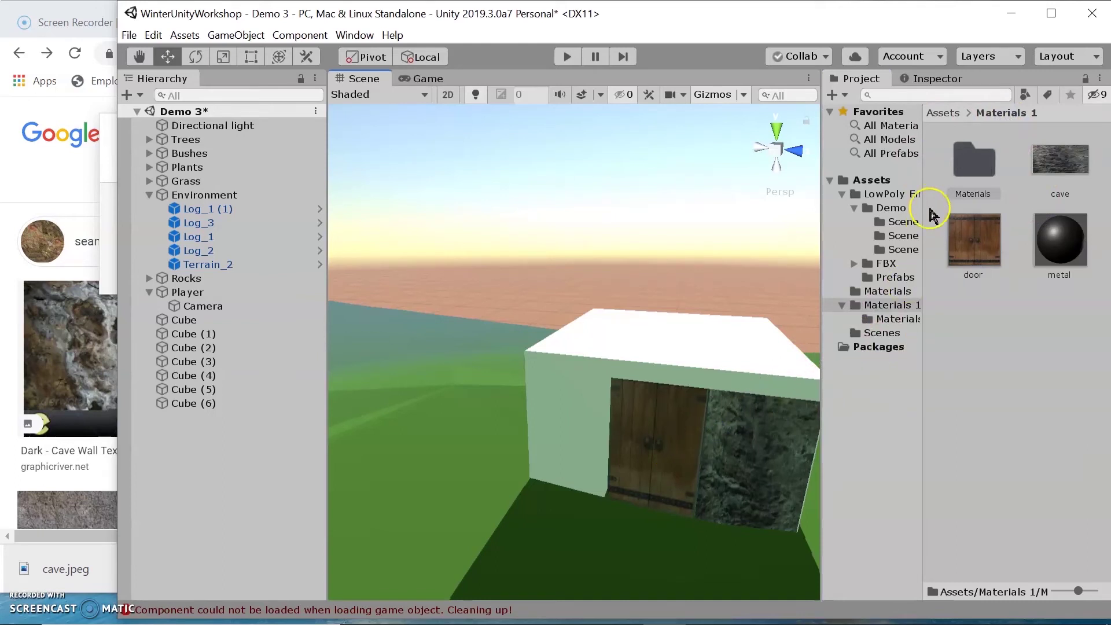
drag(1053, 174, 746, 372)
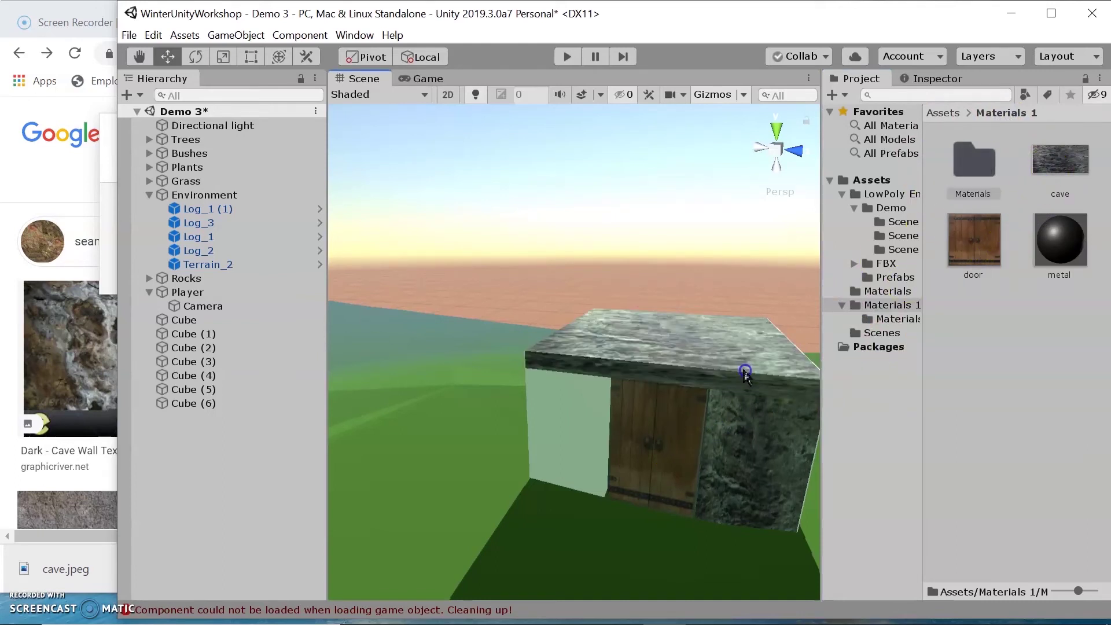
drag(1076, 181, 586, 433)
Apply the cave material from the Materials subfolder to the side wall Cube (1)
click(184, 334)
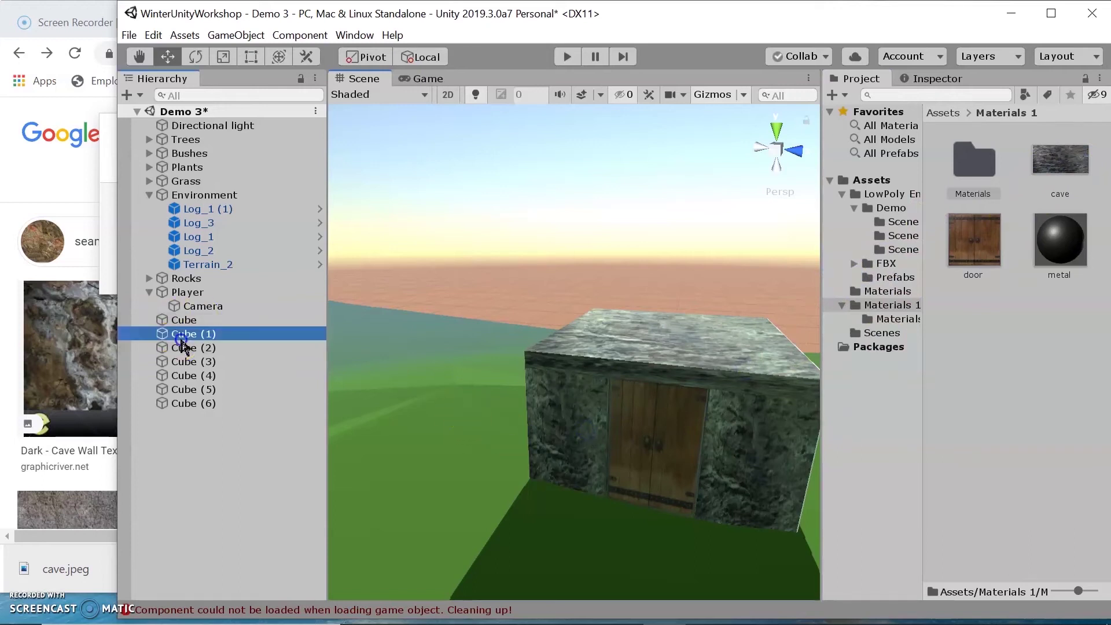
scroll(630, 321, down, 1)
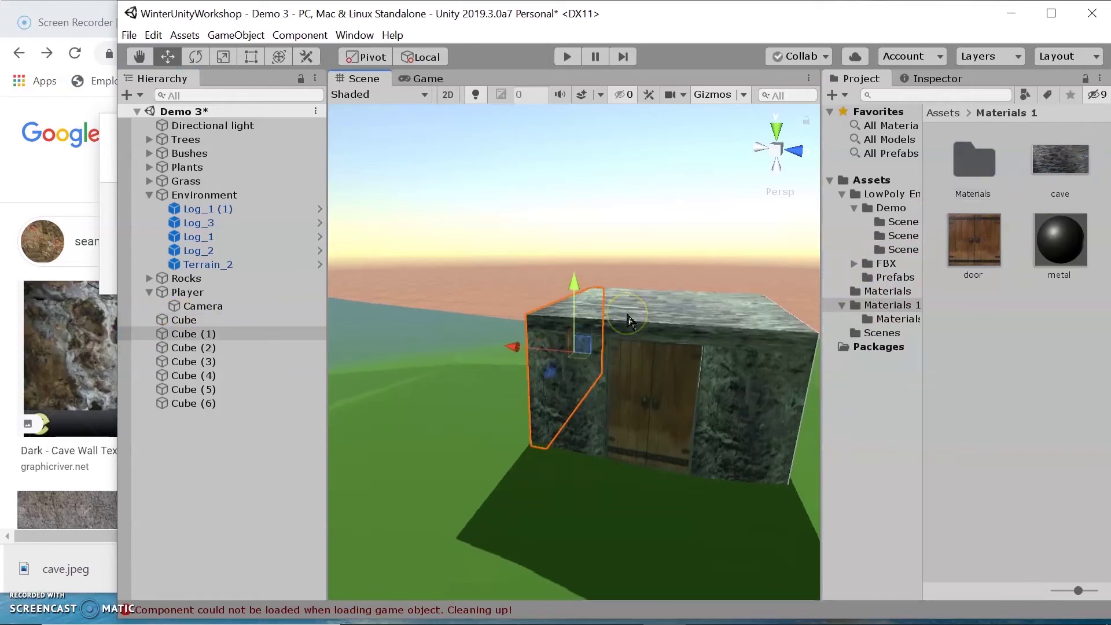
right_drag(537, 334, 1077, 162)
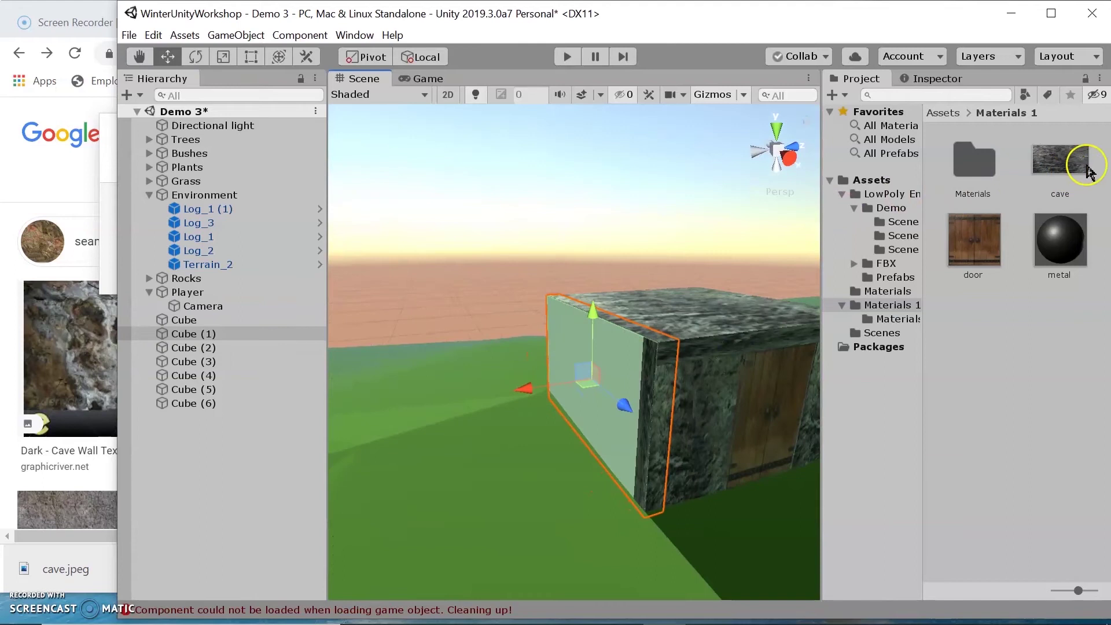
double_click(974, 165)
drag(976, 183, 577, 397)
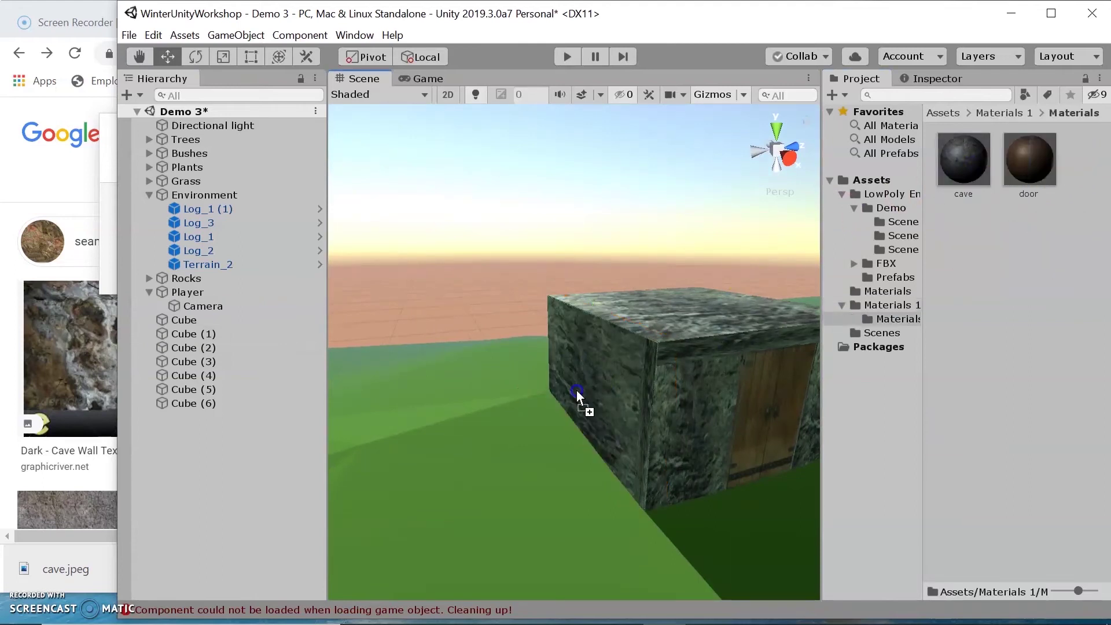
Apply the cave material to the back wall of the house
right_drag(387, 311, 1010, 156)
click(973, 174)
drag(972, 172, 743, 285)
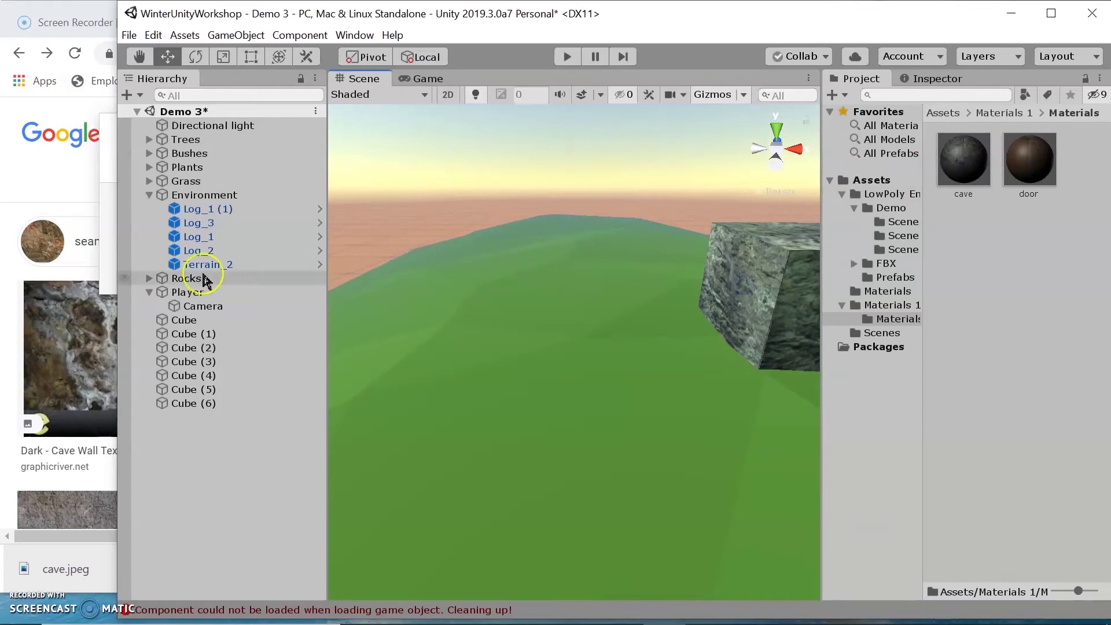
Bring the untextured side wall Cube (2) into view and deactivate Tree_2 (10), which stands in front of it
double_click(186, 349)
right_drag(481, 288, 506, 279)
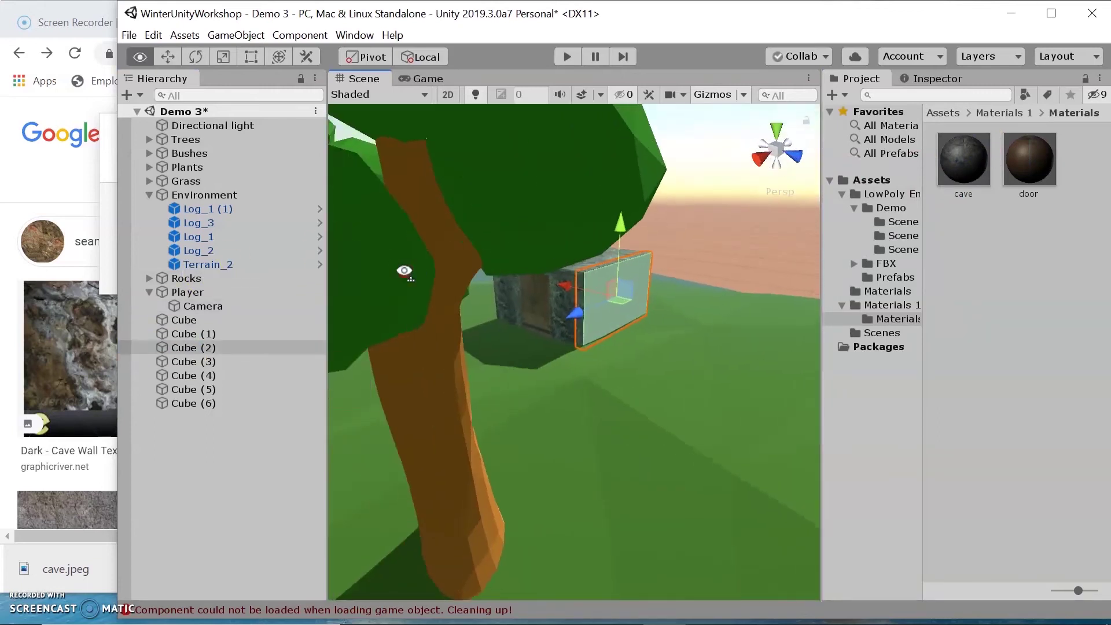
click(439, 400)
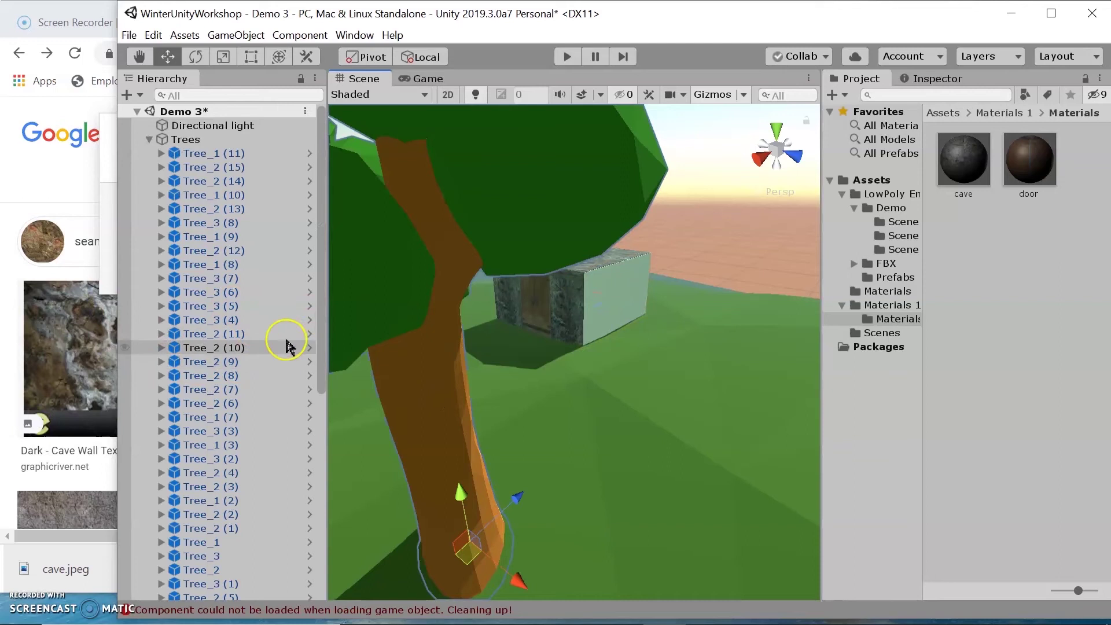
click(938, 81)
click(870, 103)
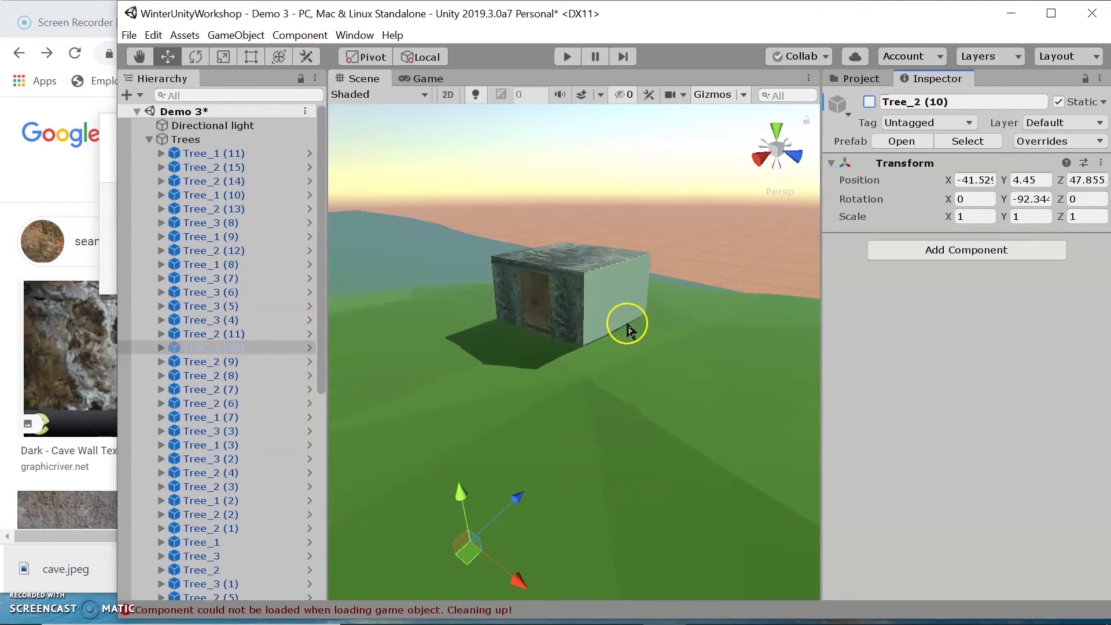
Apply the cave material to the side wall Cube (2) and reactivate Tree_2 (10)
click(858, 78)
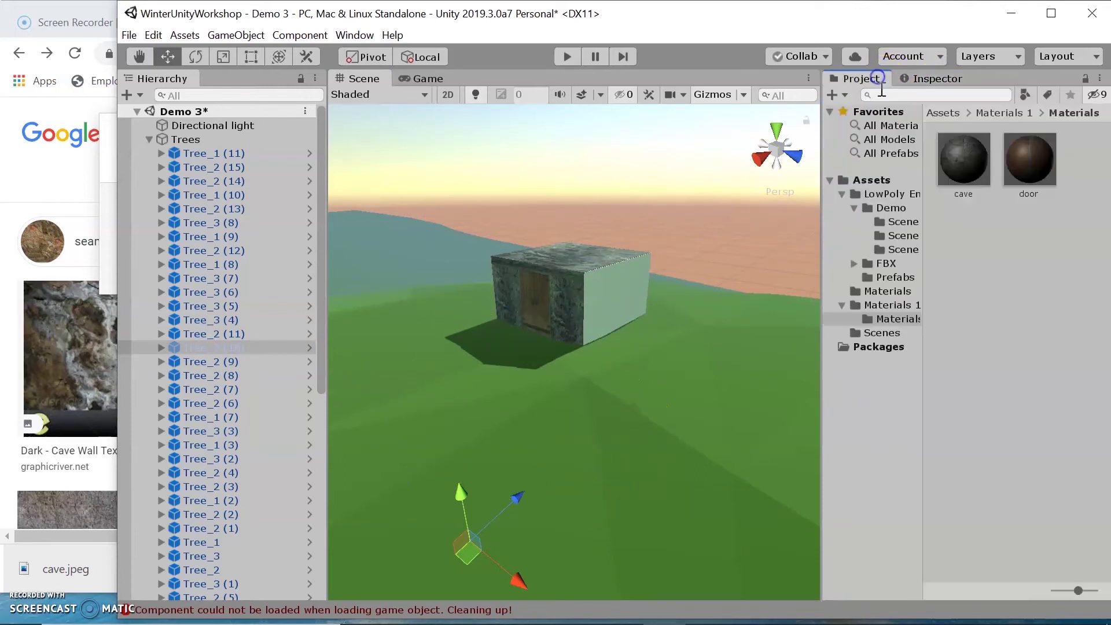
drag(962, 202, 596, 296)
click(182, 350)
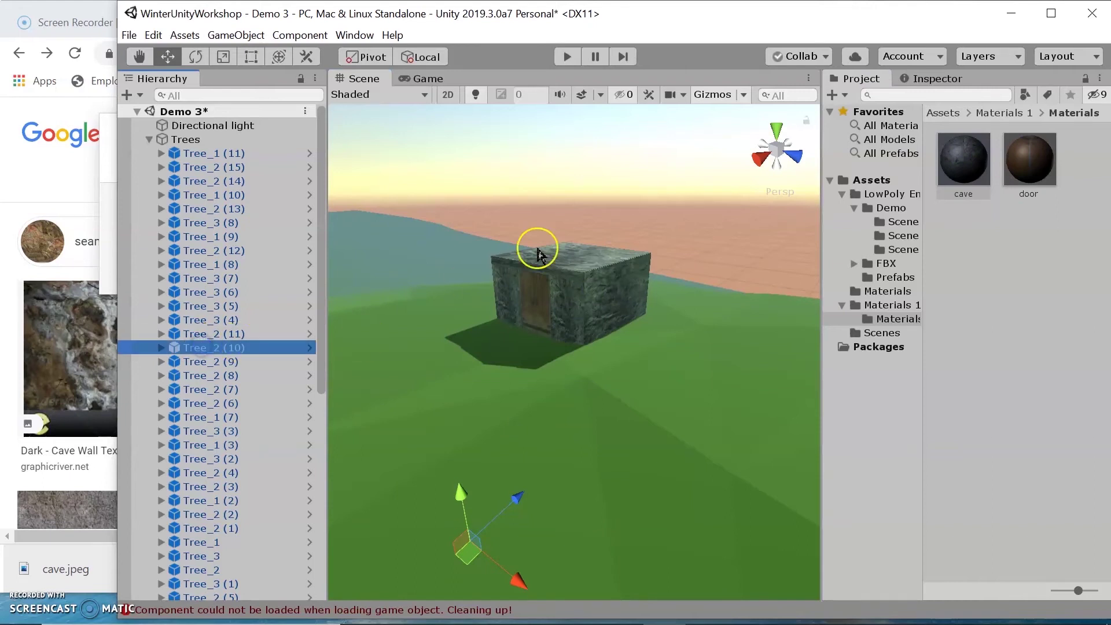
click(905, 81)
click(870, 102)
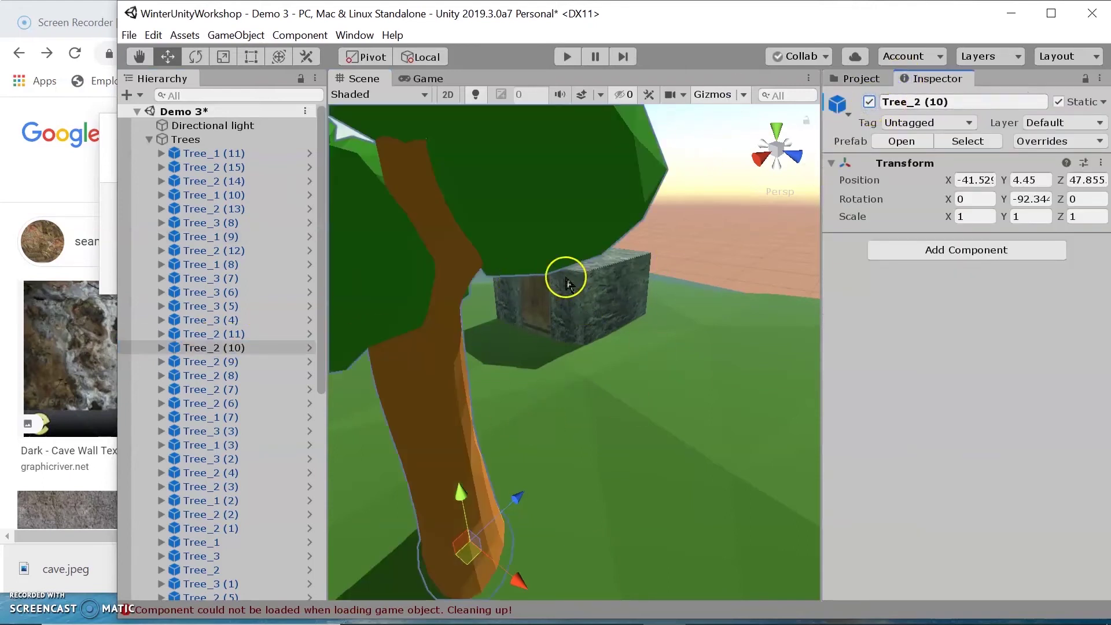
Examine the textured door and walls of the house from outside and from inside
scroll(550, 359, up, 5)
scroll(551, 368, up, 5)
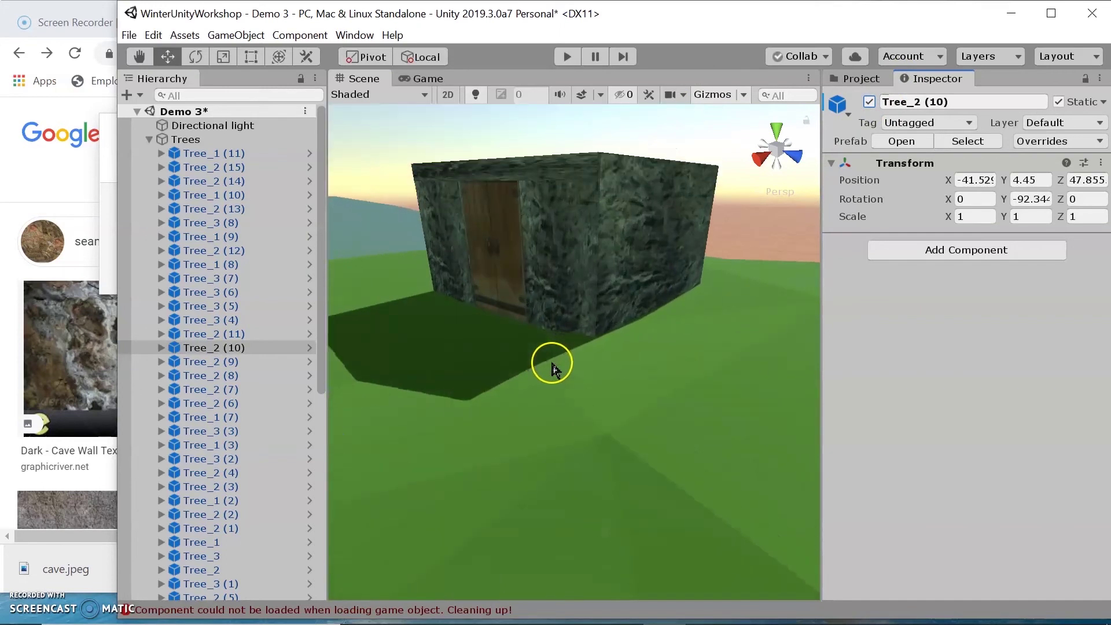
click(497, 252)
click(586, 221)
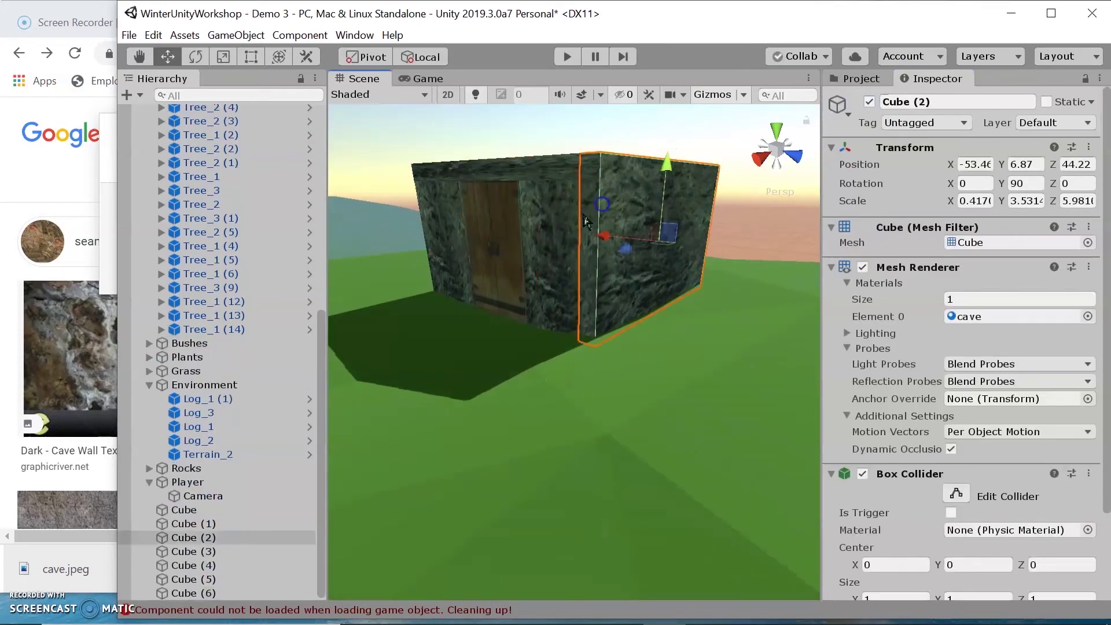
click(441, 236)
scroll(571, 248, up, 5)
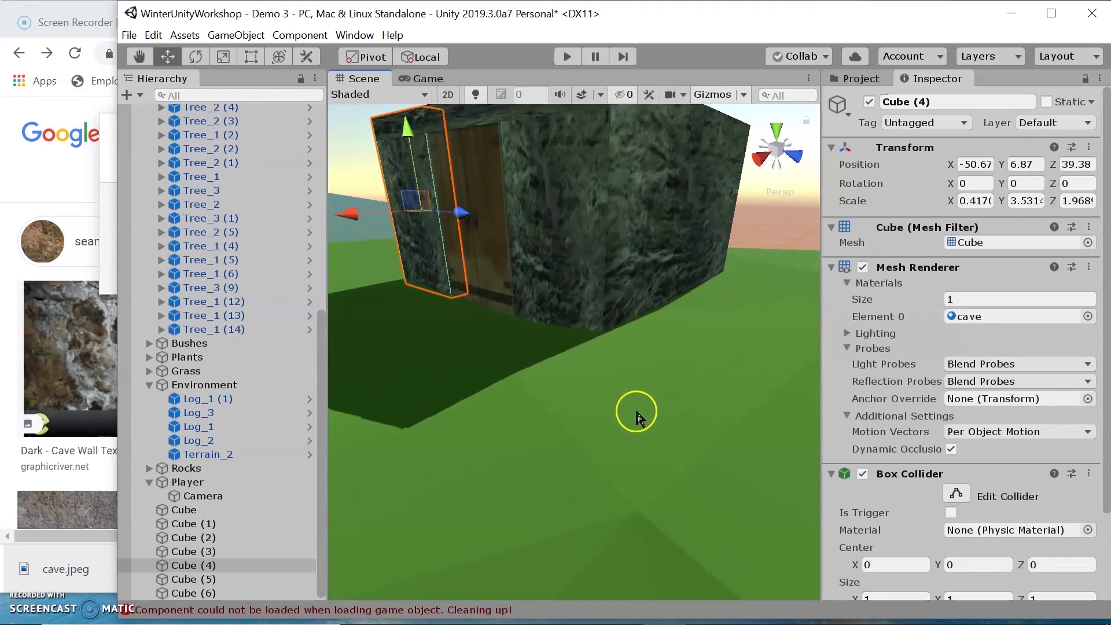
alt+drag(649, 370, 645, 302)
scroll(650, 315, up, 5)
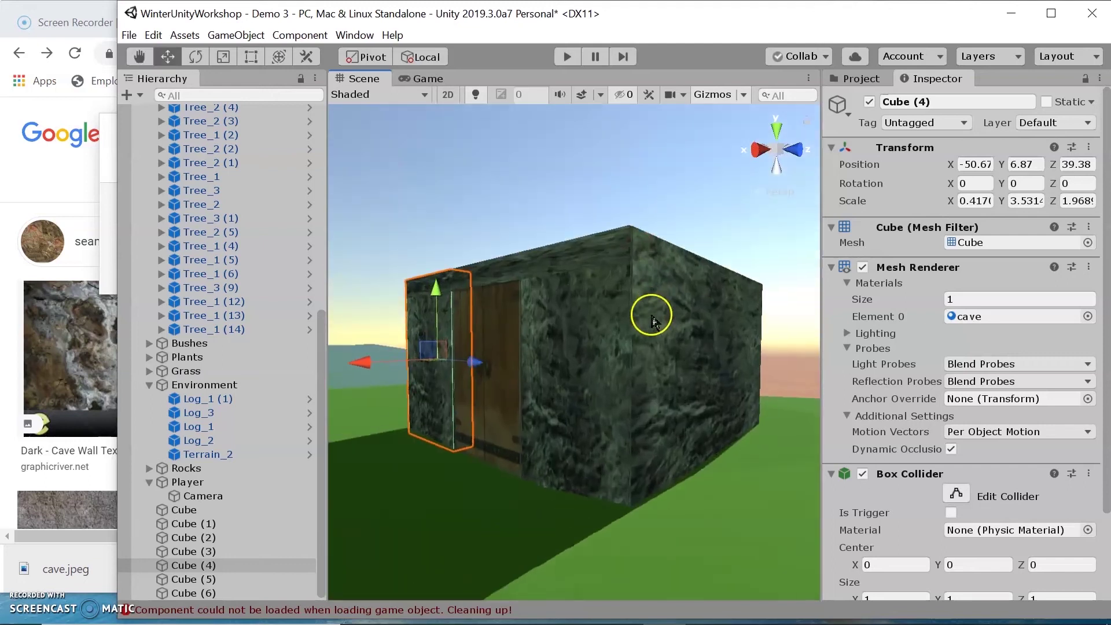
scroll(656, 325, up, 5)
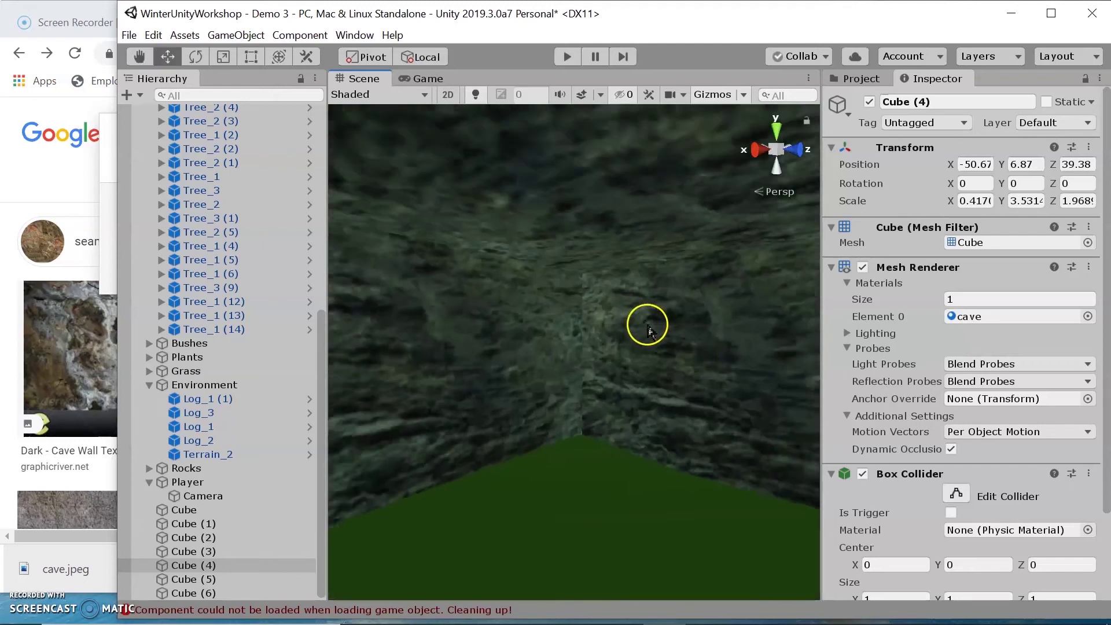
alt+drag(649, 330, 545, 402)
Collapse the Trees group and add a spotlight inside the house
scroll(197, 353, up, 10)
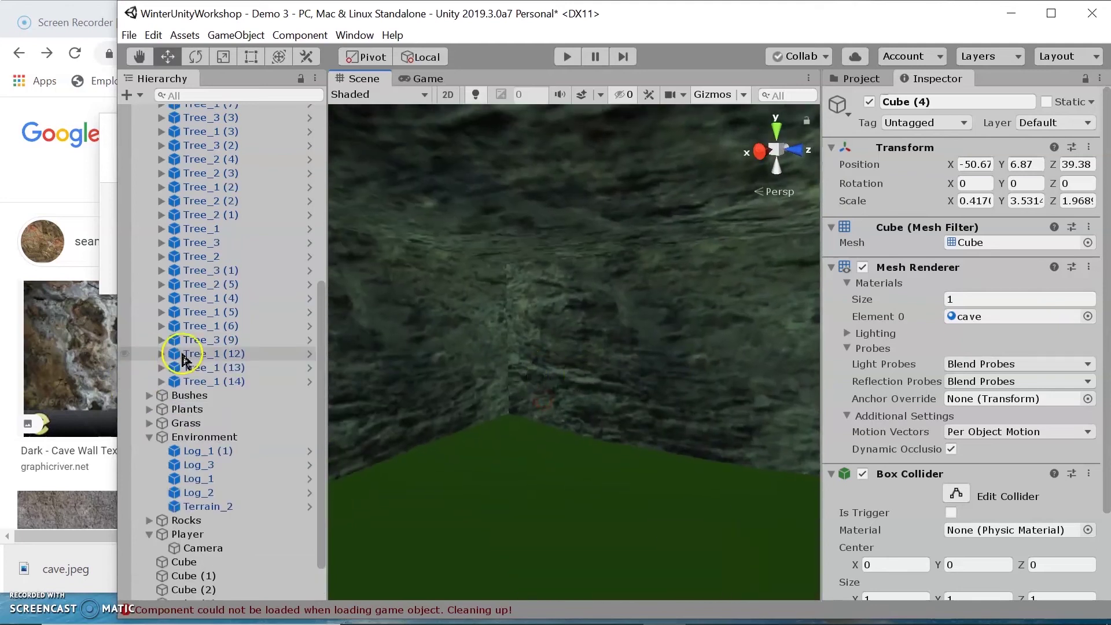
click(148, 140)
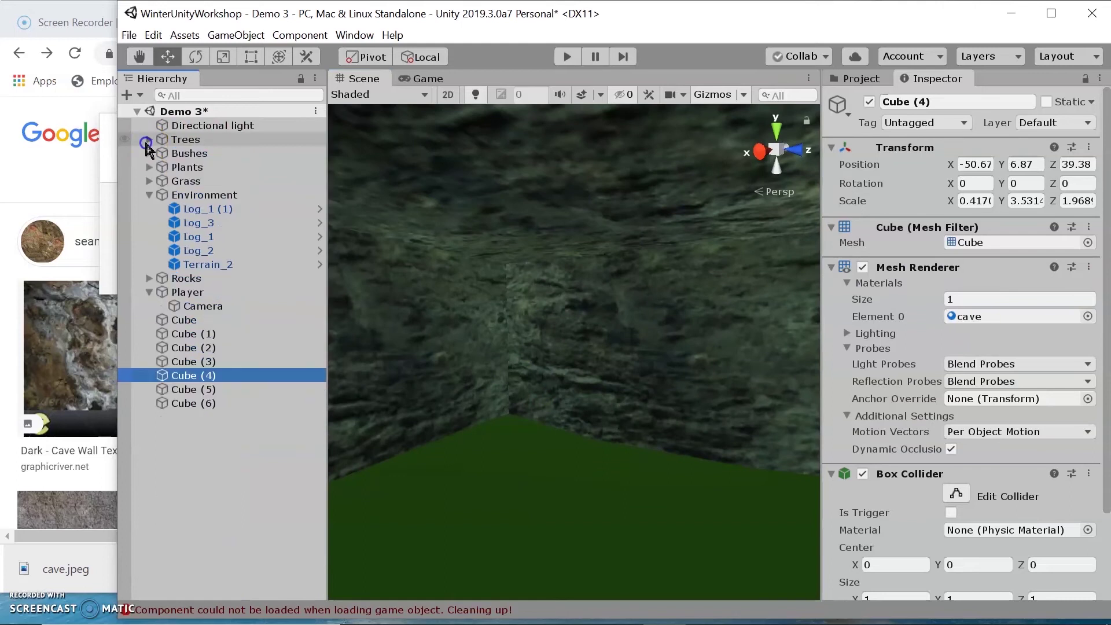
right_click(209, 447)
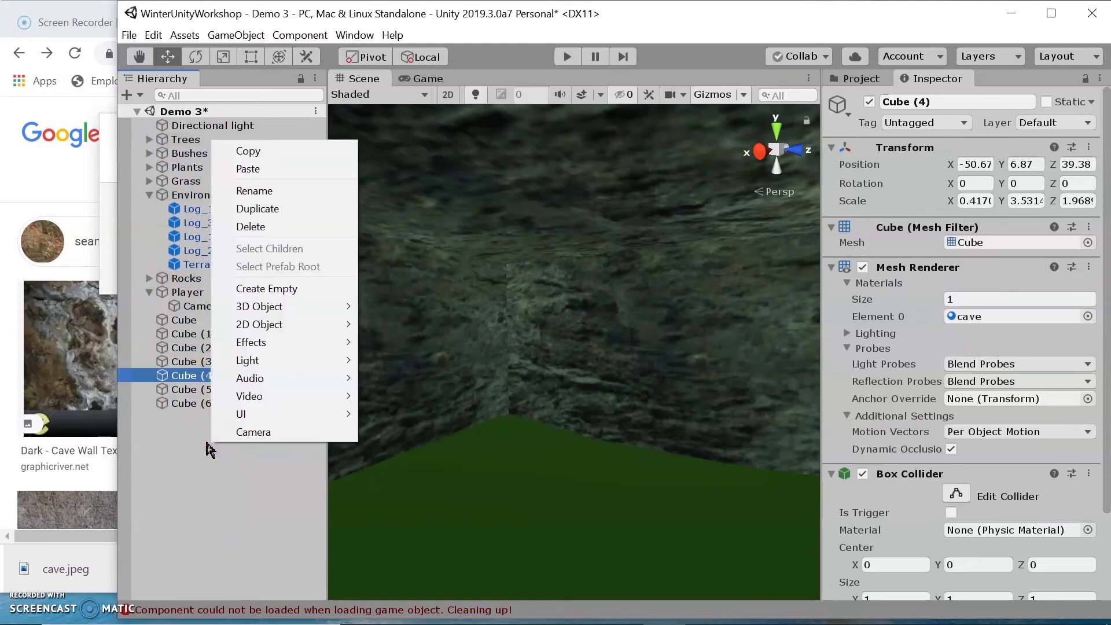
mouse_move(289, 365)
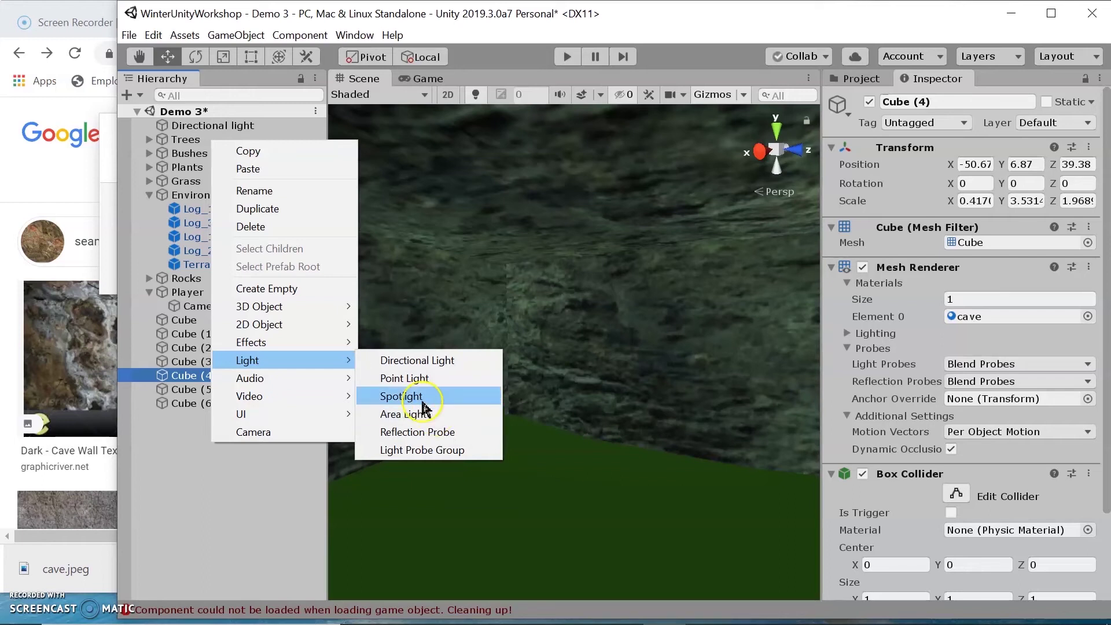
click(401, 396)
Move the spotlight inside the house to about Z 42.35 and raise it to about Y 7.56
drag(633, 354, 704, 387)
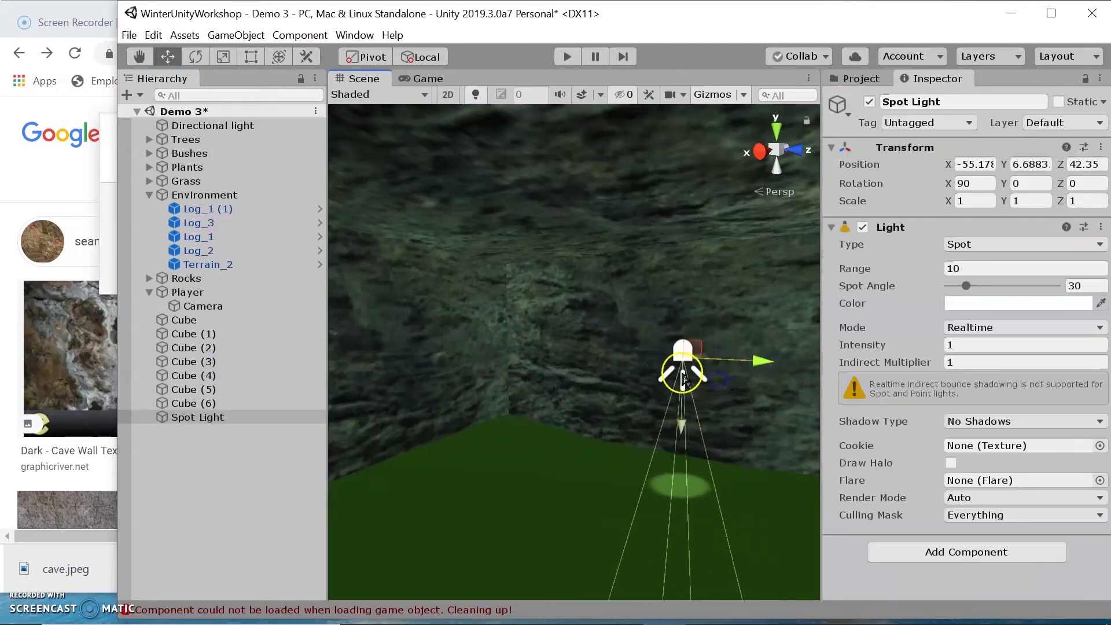
drag(682, 429, 664, 345)
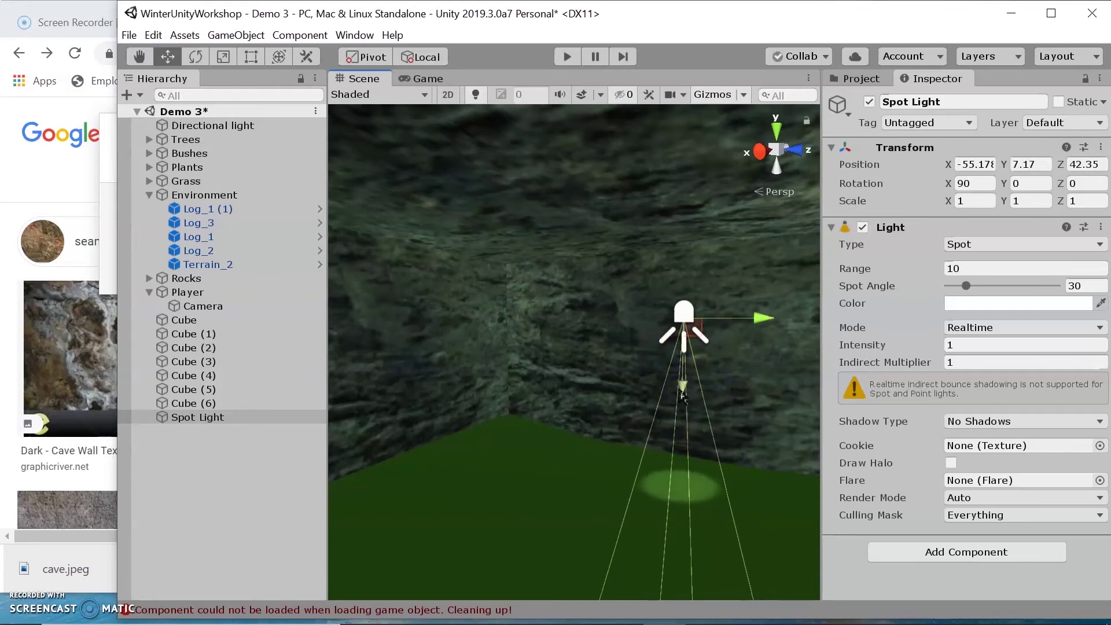
drag(684, 388, 685, 358)
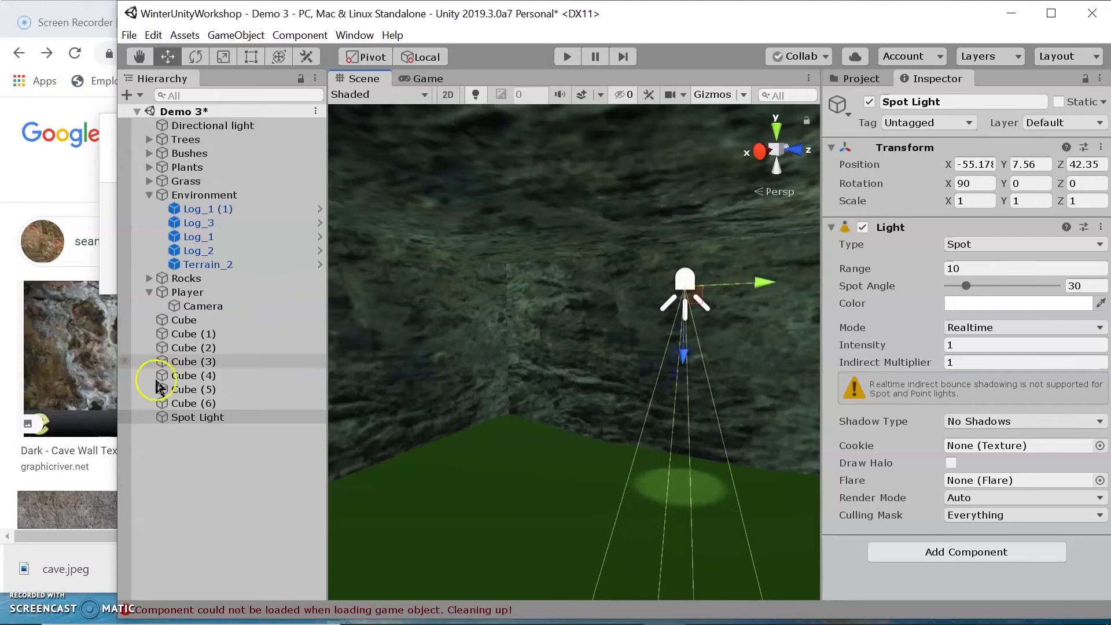
Add a new camera object inside the house
right_click(197, 423)
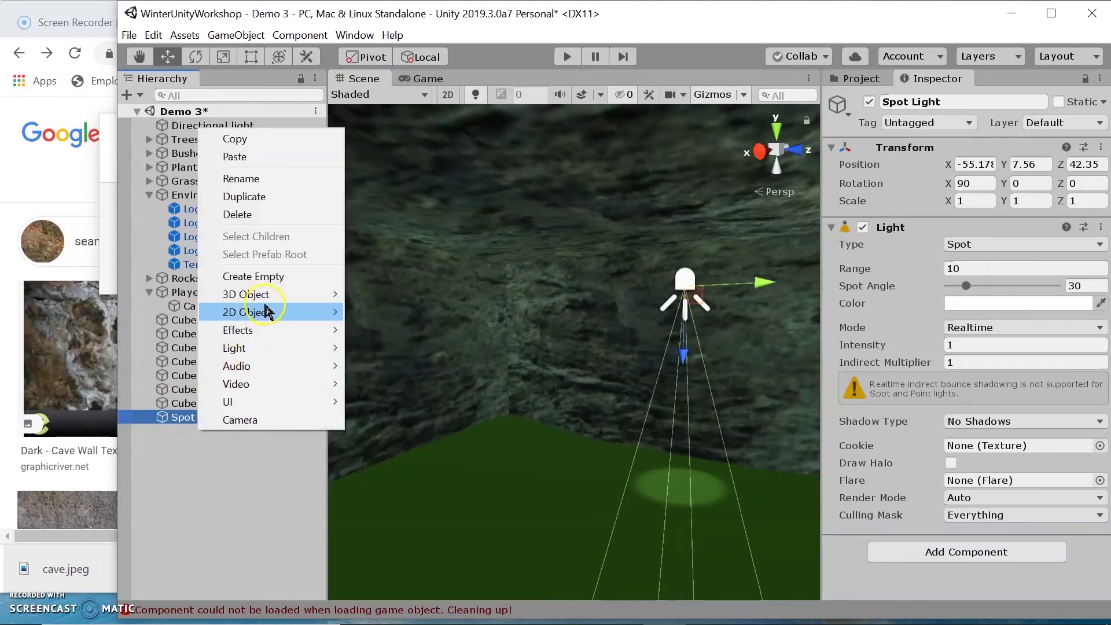
mouse_move(293, 301)
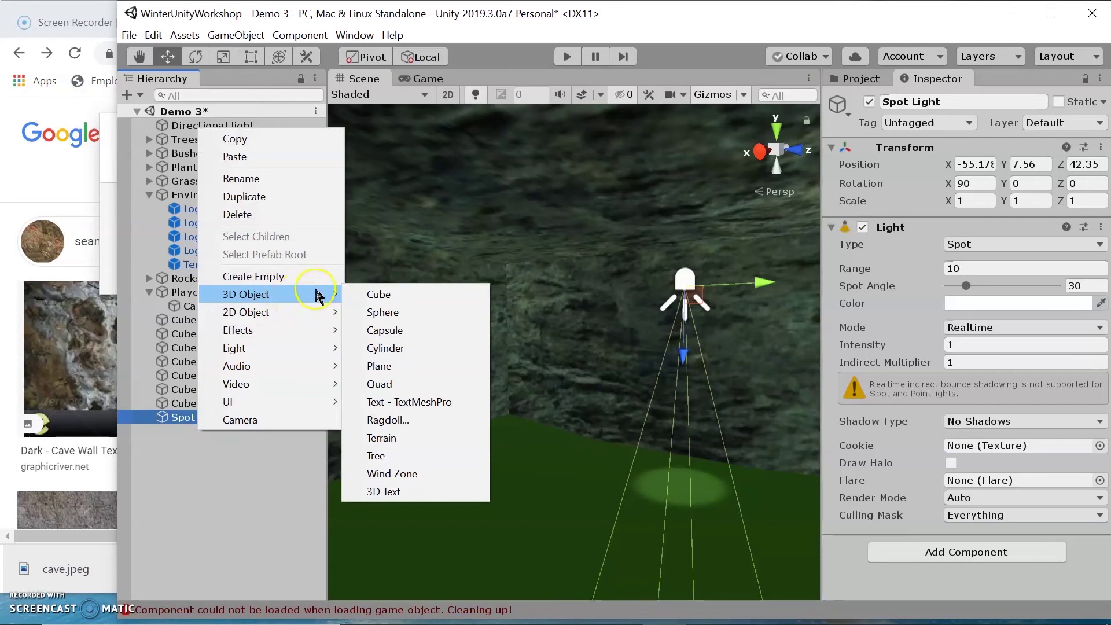
click(315, 423)
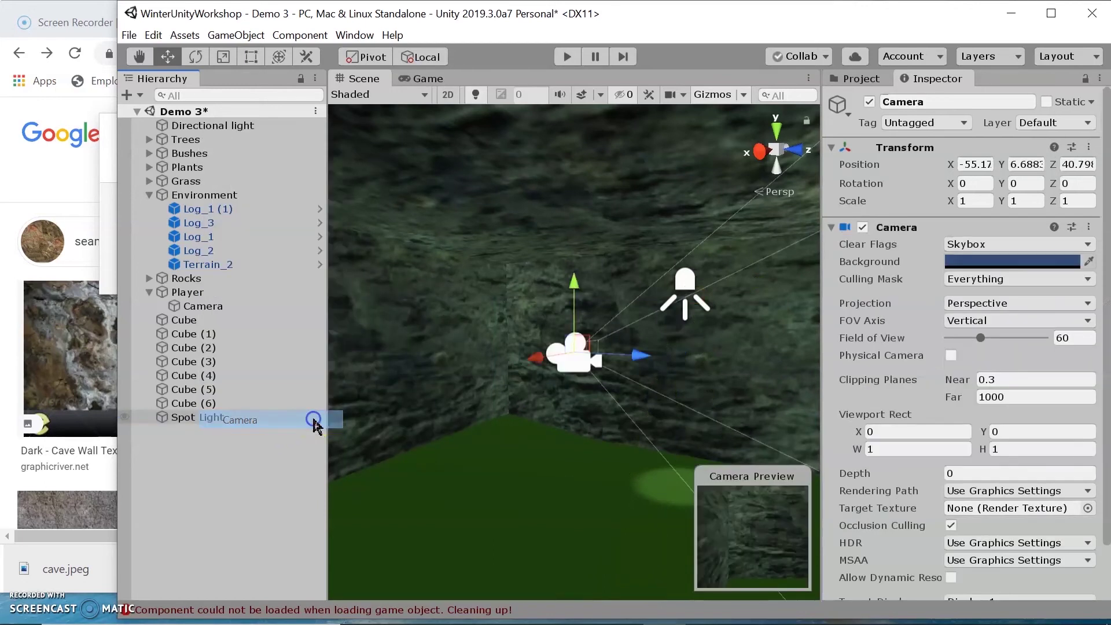
Undo adding the camera, then add an area light inside the house with an intensity of 50
key(ctrl+z)
right_click(280, 421)
mouse_move(372, 347)
click(484, 401)
click(484, 401)
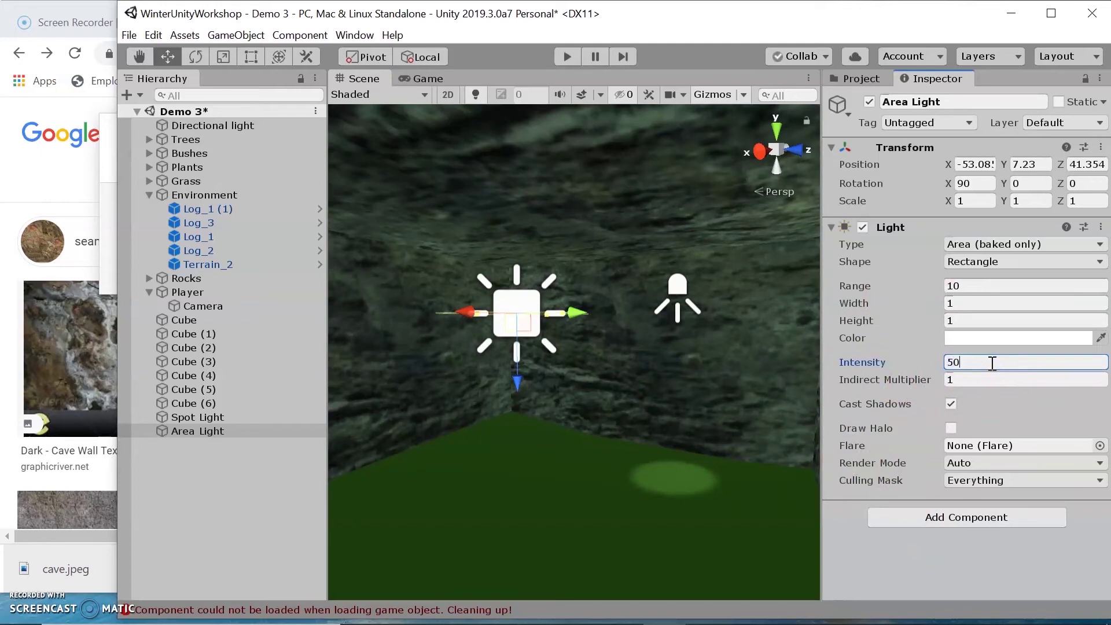
Set the intensity of the spotlight inside the house to 3
click(679, 288)
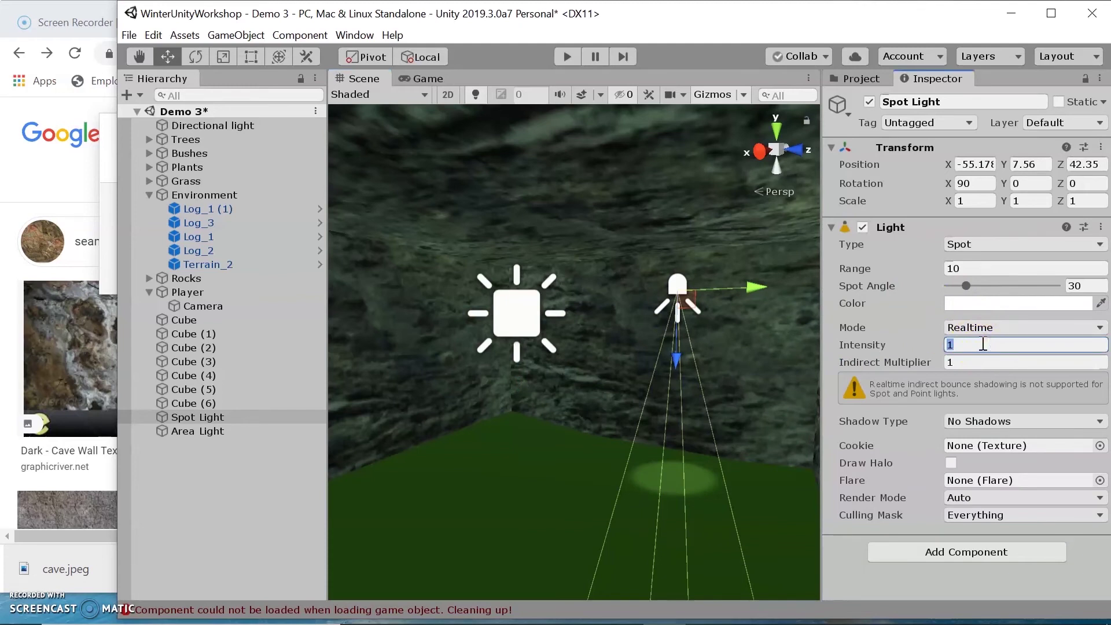
text(50)
key(BackSpace)
key(BackSpace)
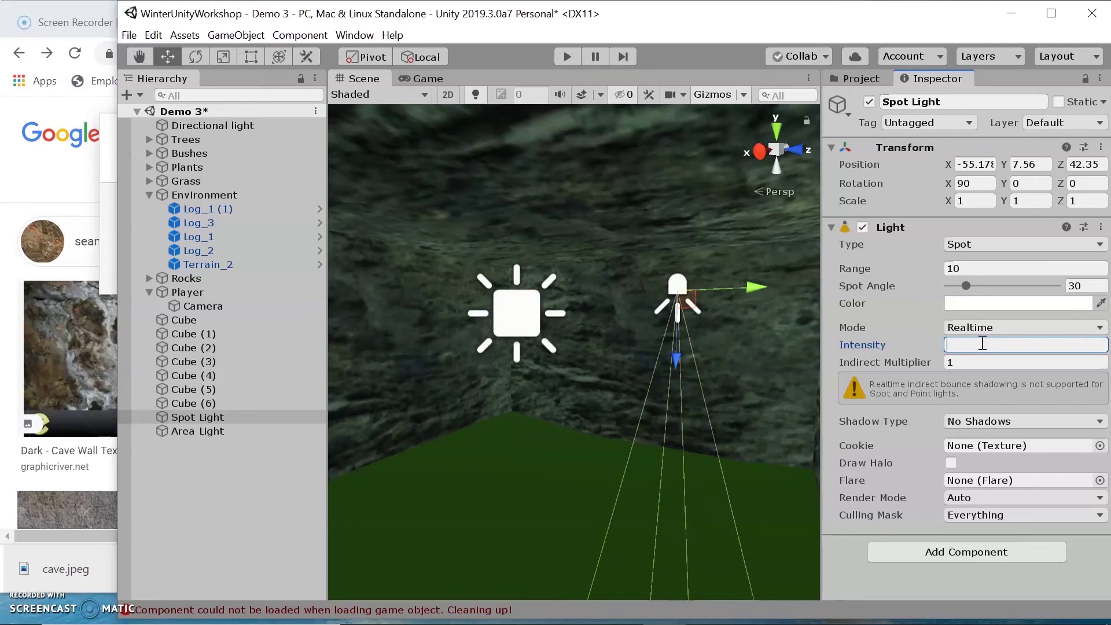
text(3)
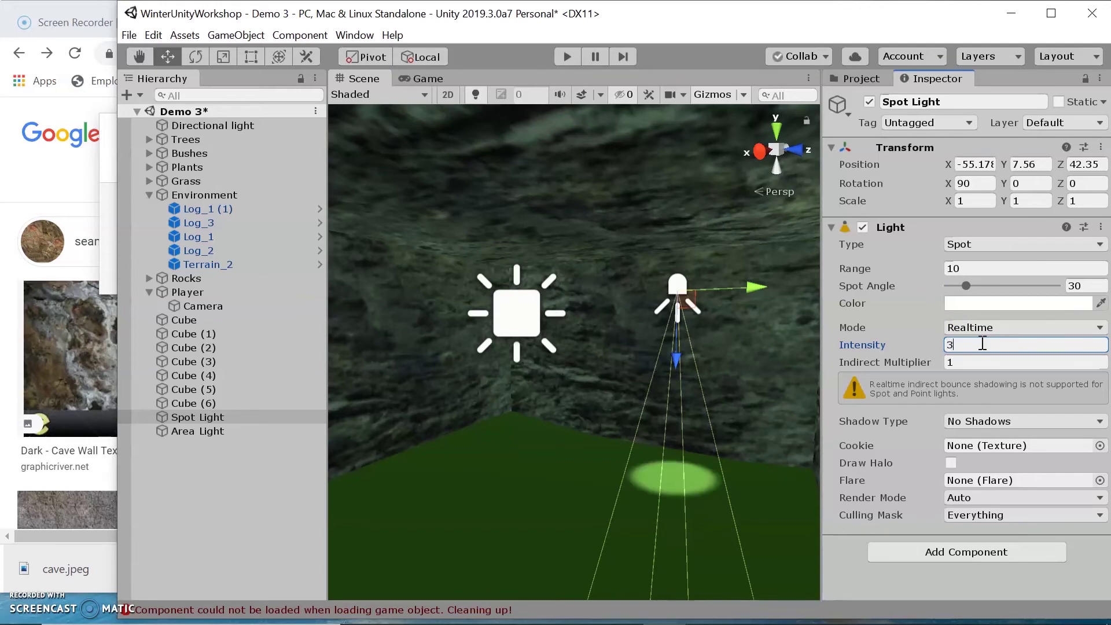
Add a new directional light inside the house
click(512, 317)
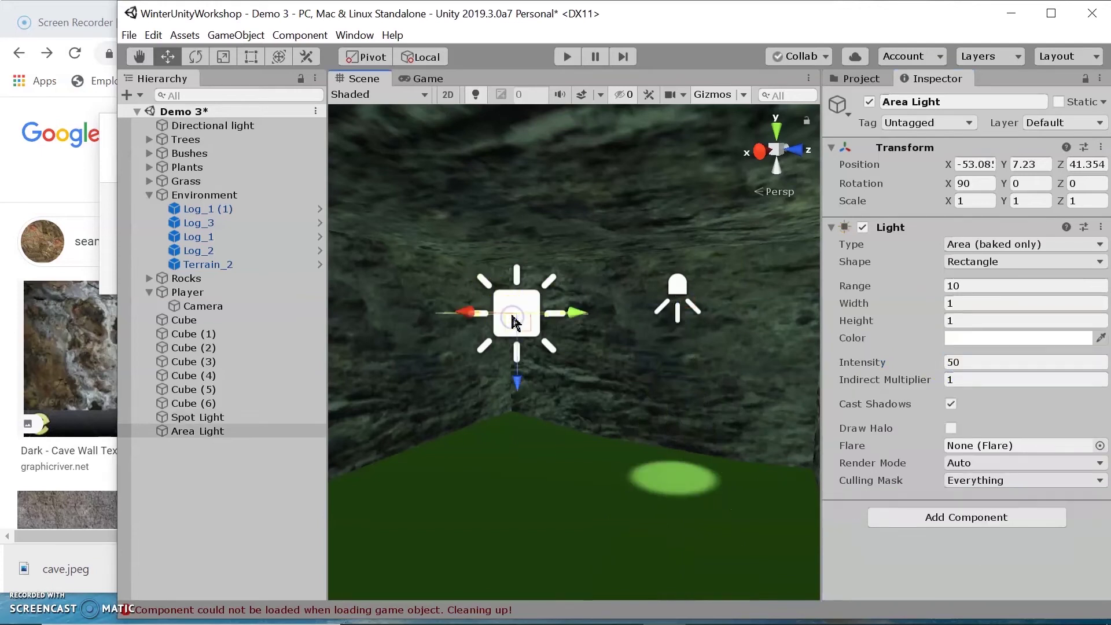
right_click(225, 461)
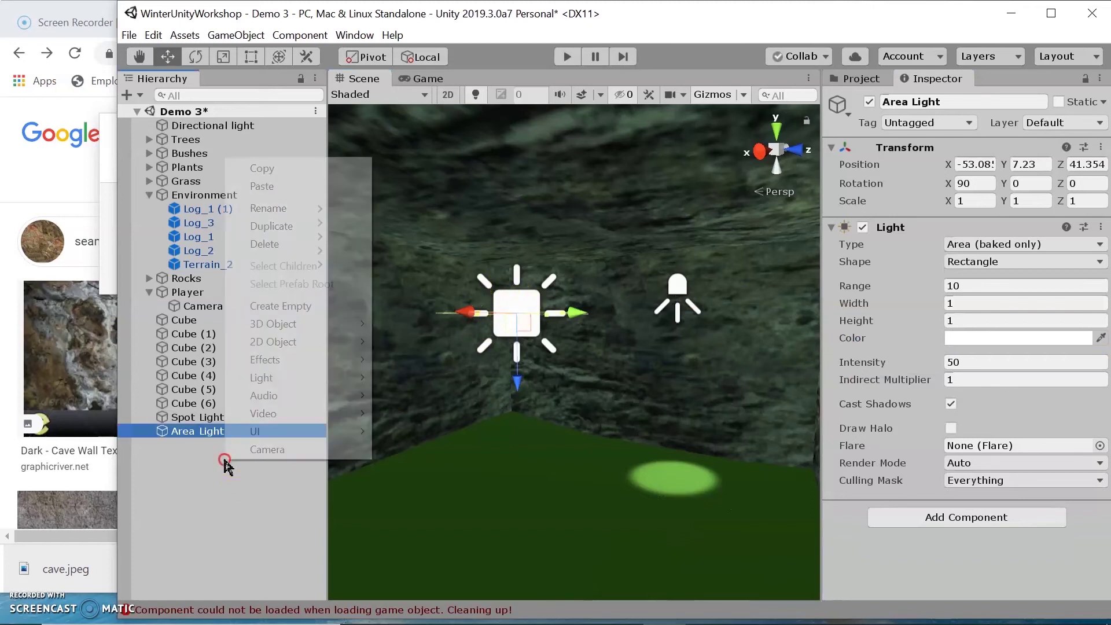
right_click(227, 464)
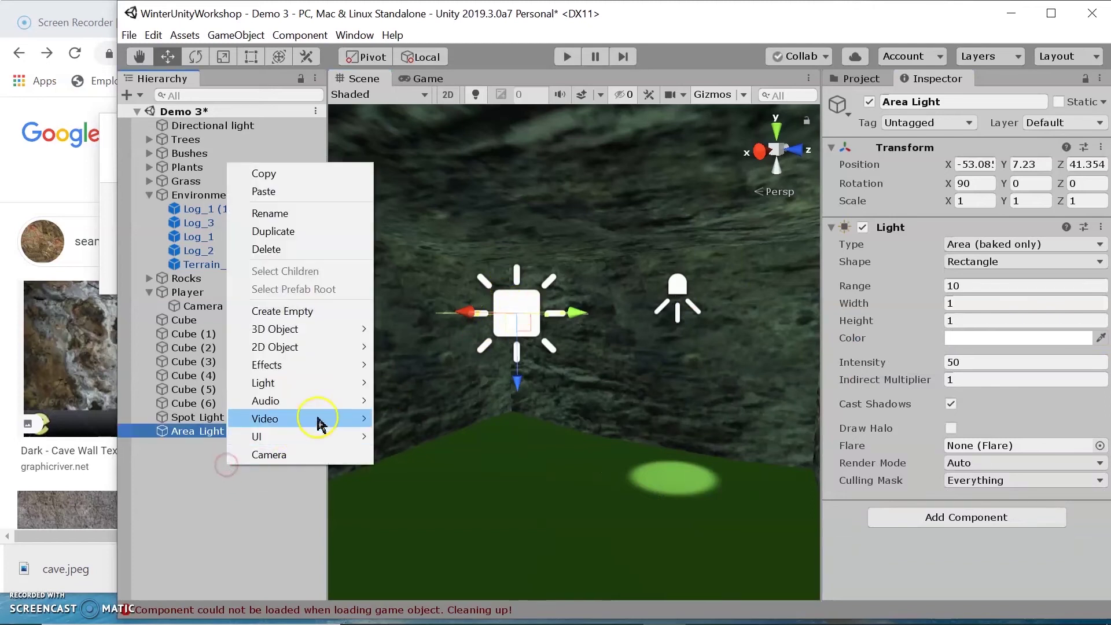
mouse_move(356, 384)
click(398, 384)
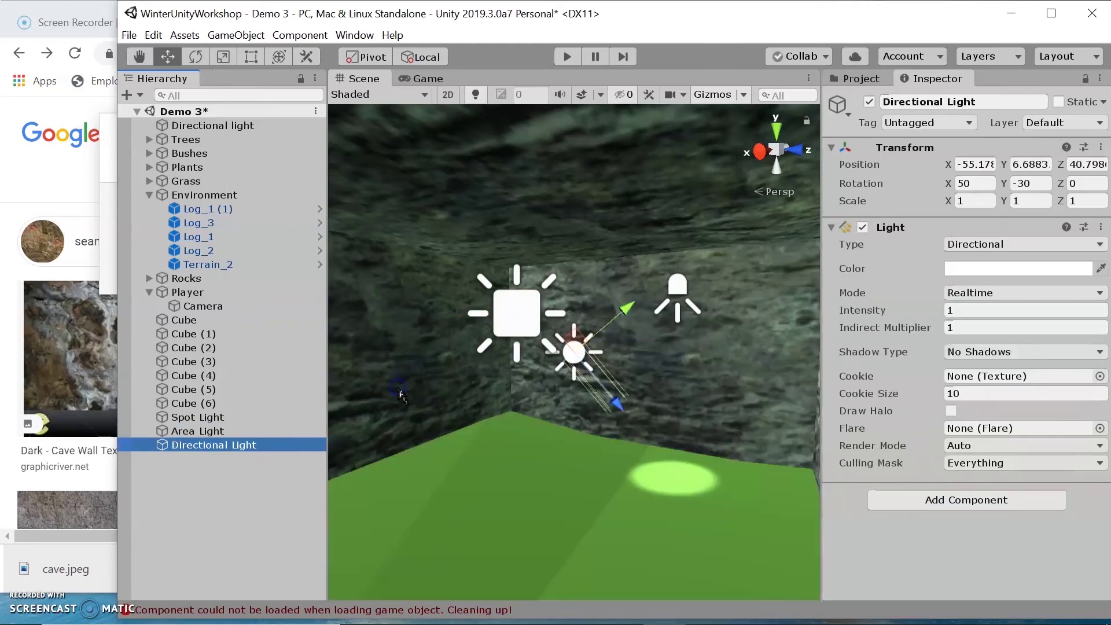
Move the new directional light to about X -54.48, Y 5.51, Z 39.59 and delete the area light
click(517, 312)
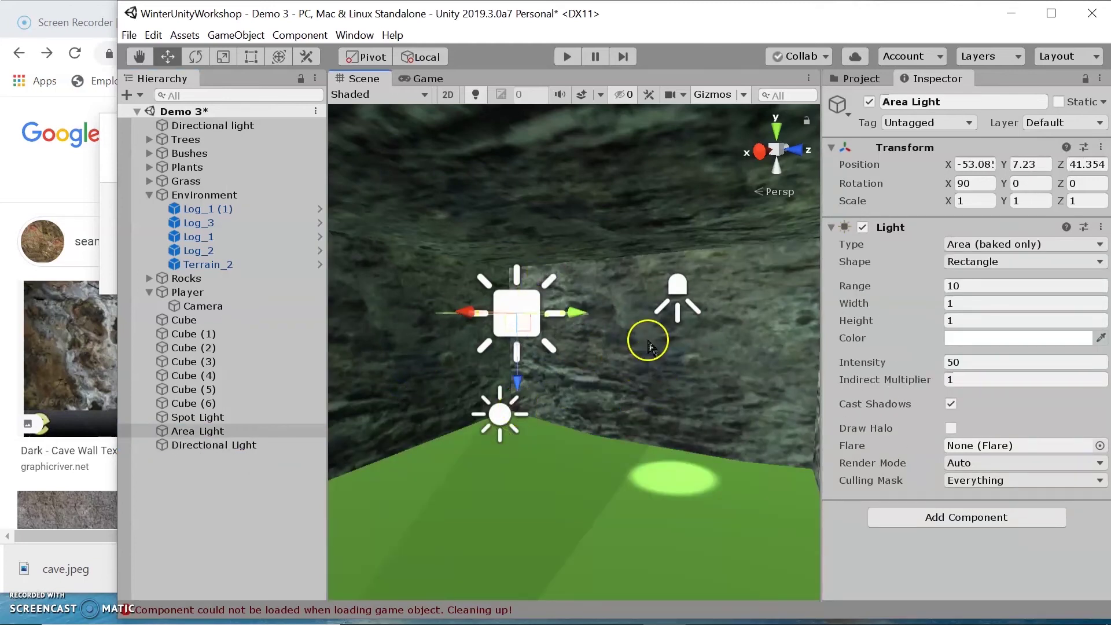
click(495, 420)
drag(538, 375, 510, 435)
click(508, 320)
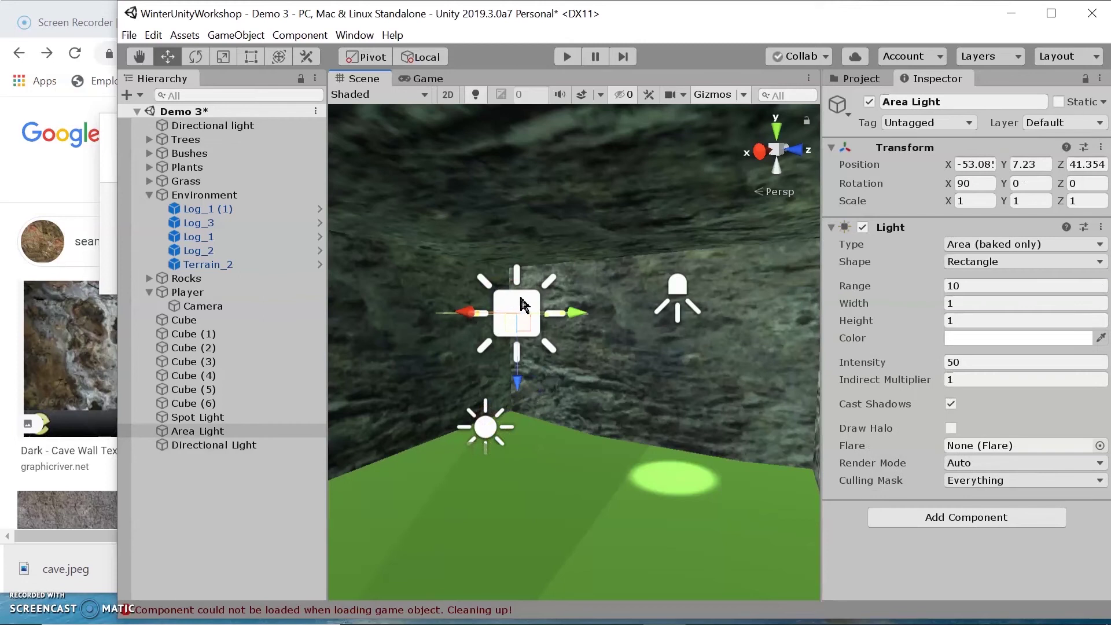
click(509, 330)
Raise the directional light inside the house to about X -54.65, Y 7.79, Z 39.89
click(482, 423)
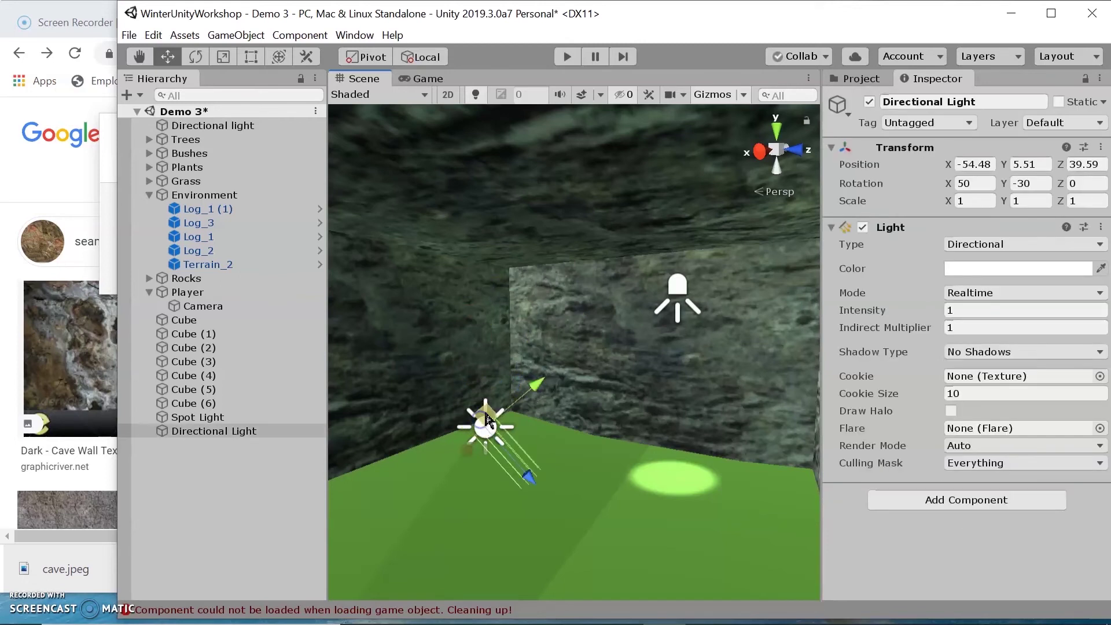
drag(547, 399, 538, 319)
drag(540, 272, 571, 293)
click(559, 348)
drag(560, 348, 547, 338)
mouse_move(547, 338)
right_down()
mouse_move(570, 376)
mouse_move(524, 360)
mouse_move(549, 353)
right_up()
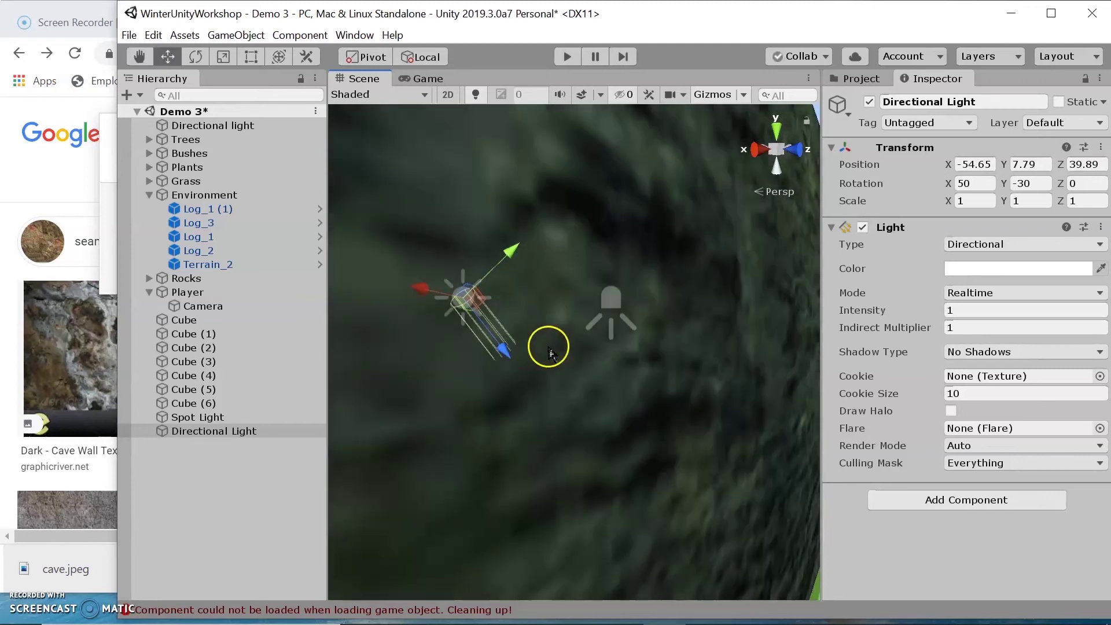
Rotate the directional light inside the house to about X 40.3, Y 34.8, Z 29.7
scroll(548, 354, down, 5)
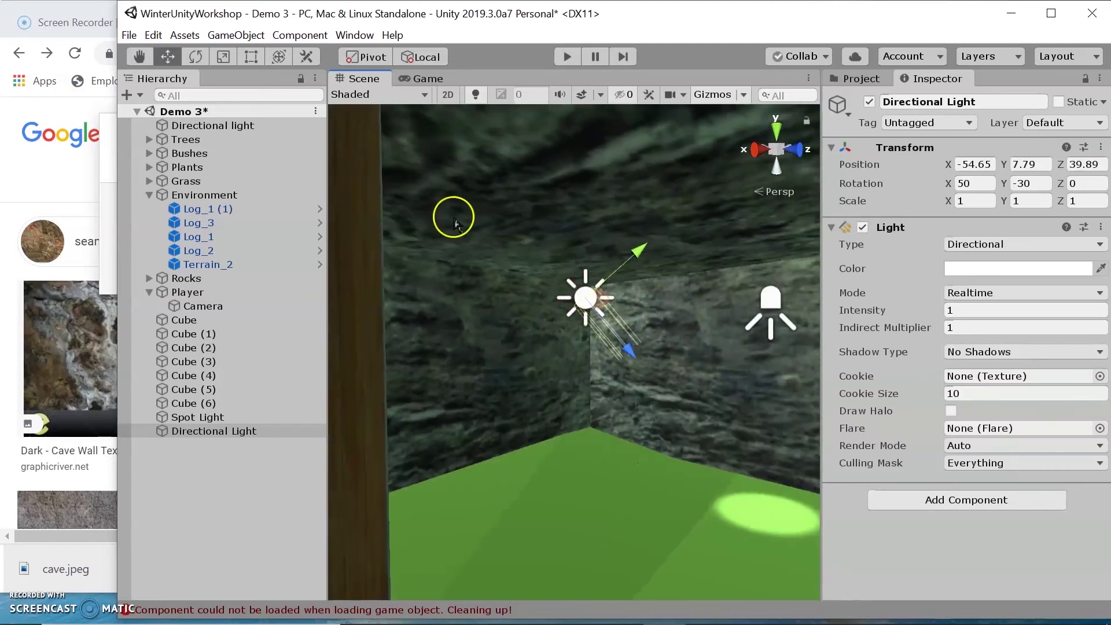
click(195, 56)
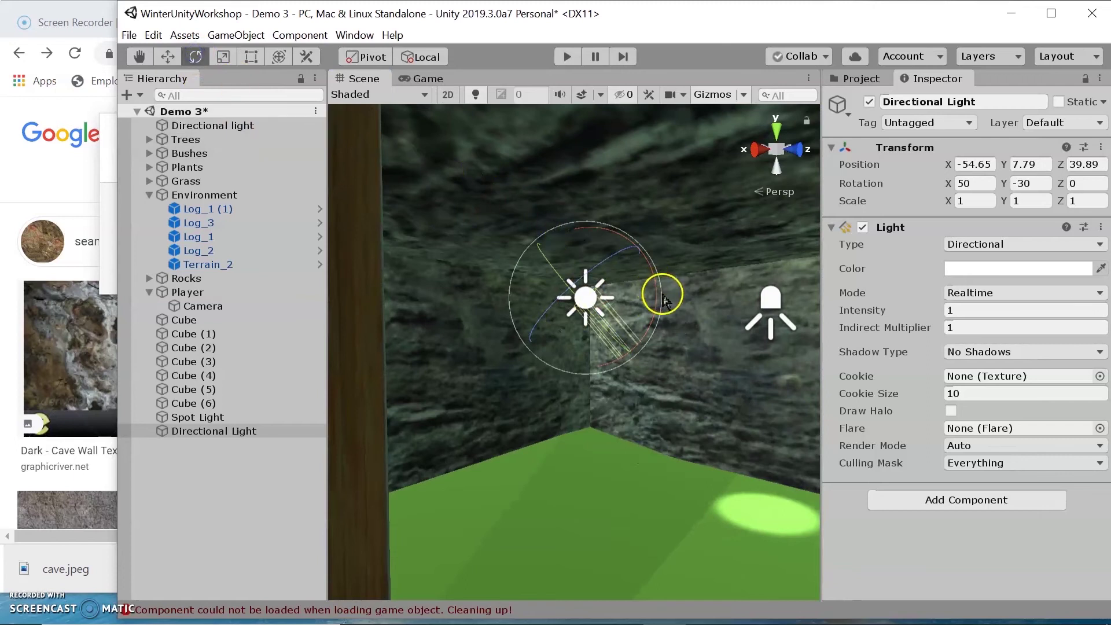
mouse_move(661, 300)
mouse_down()
mouse_move(641, 303)
mouse_move(654, 285)
mouse_up()
drag(521, 315, 558, 283)
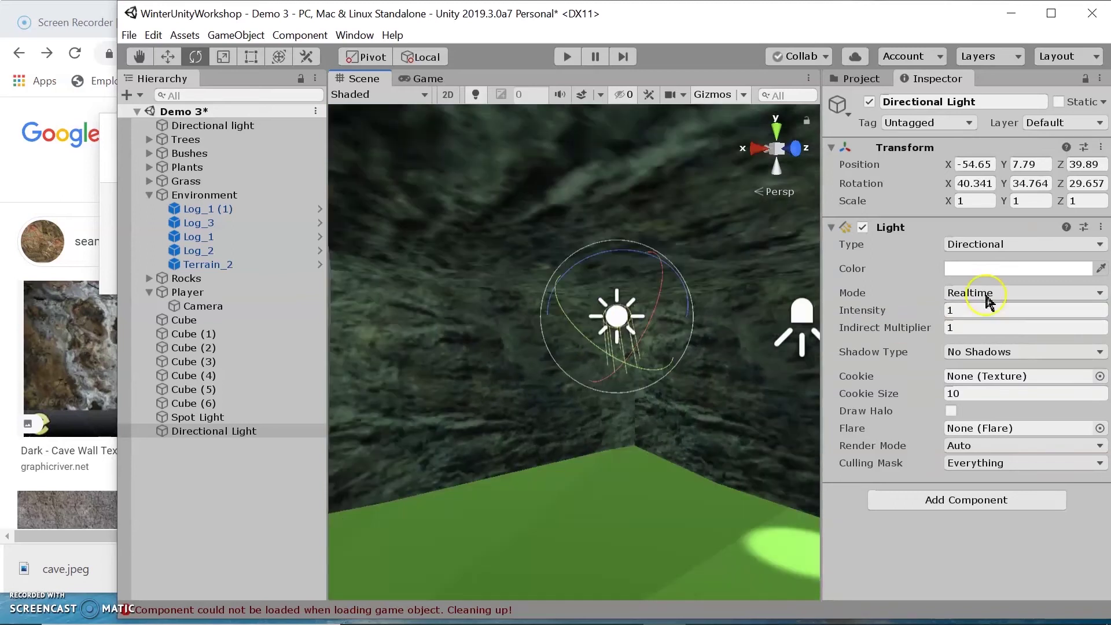
Set the directional light's color to light grey CDC5C5 and its intensity to 2
click(1017, 272)
click(65, 149)
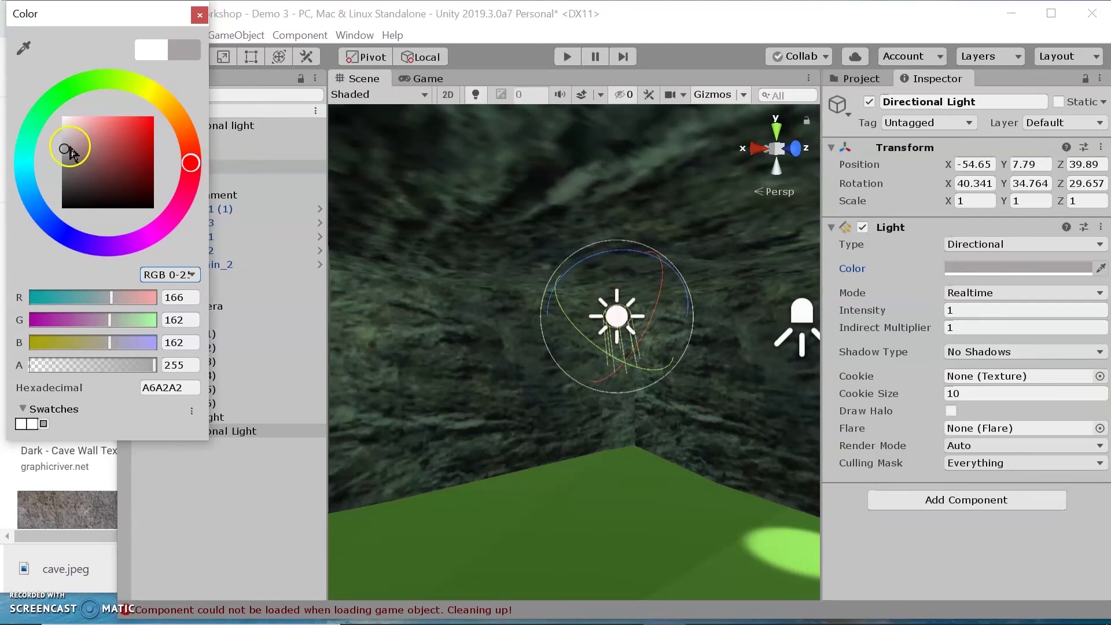
drag(69, 150, 68, 144)
drag(69, 142, 67, 143)
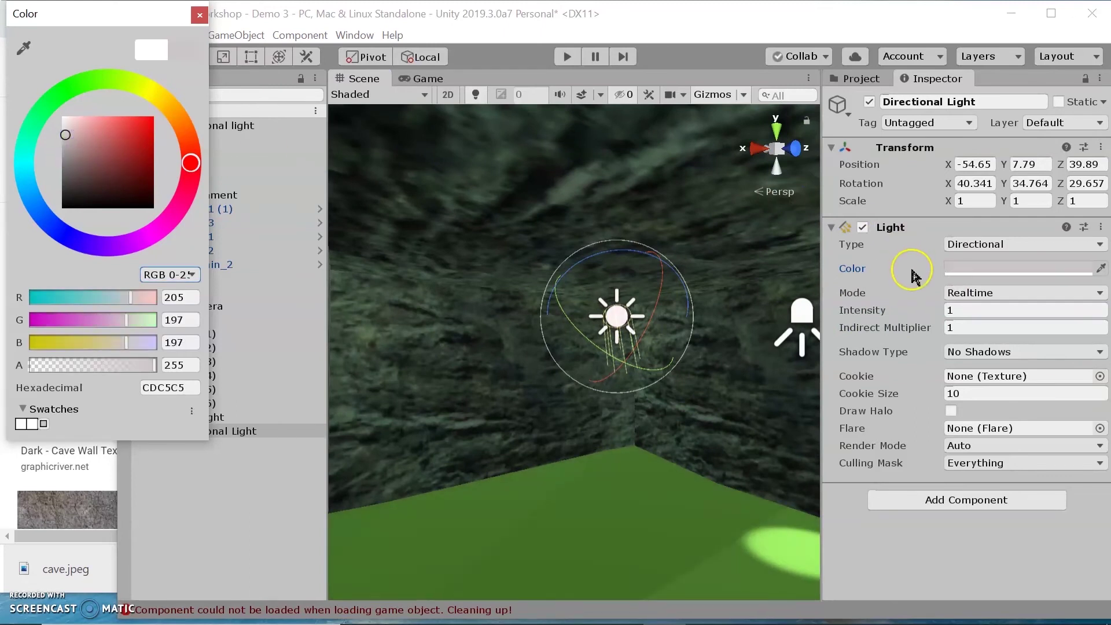
click(952, 311)
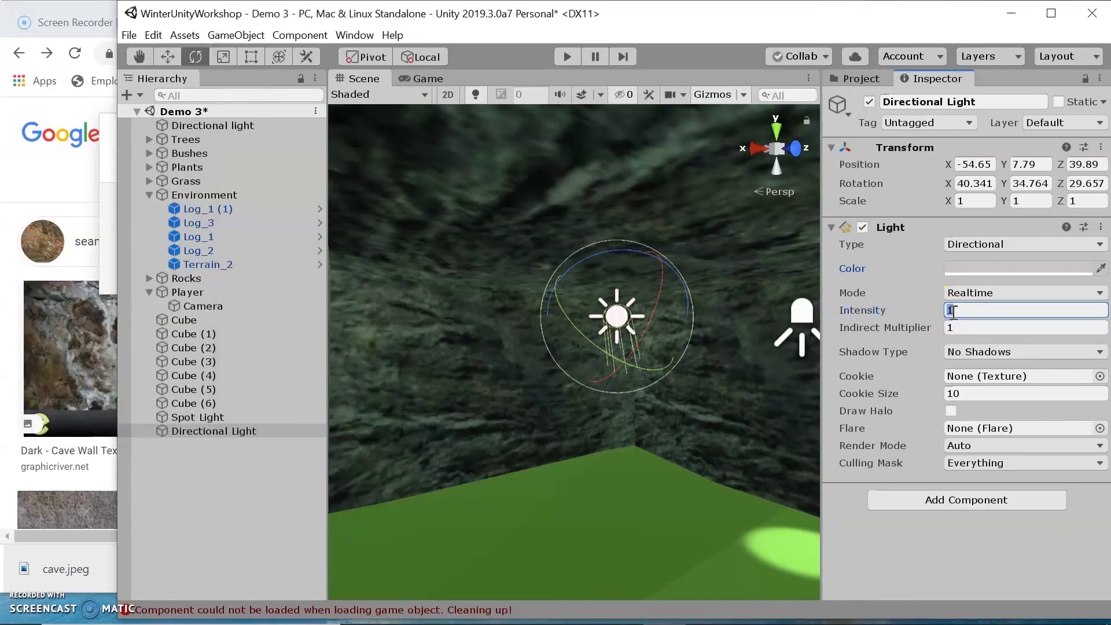
text(5)
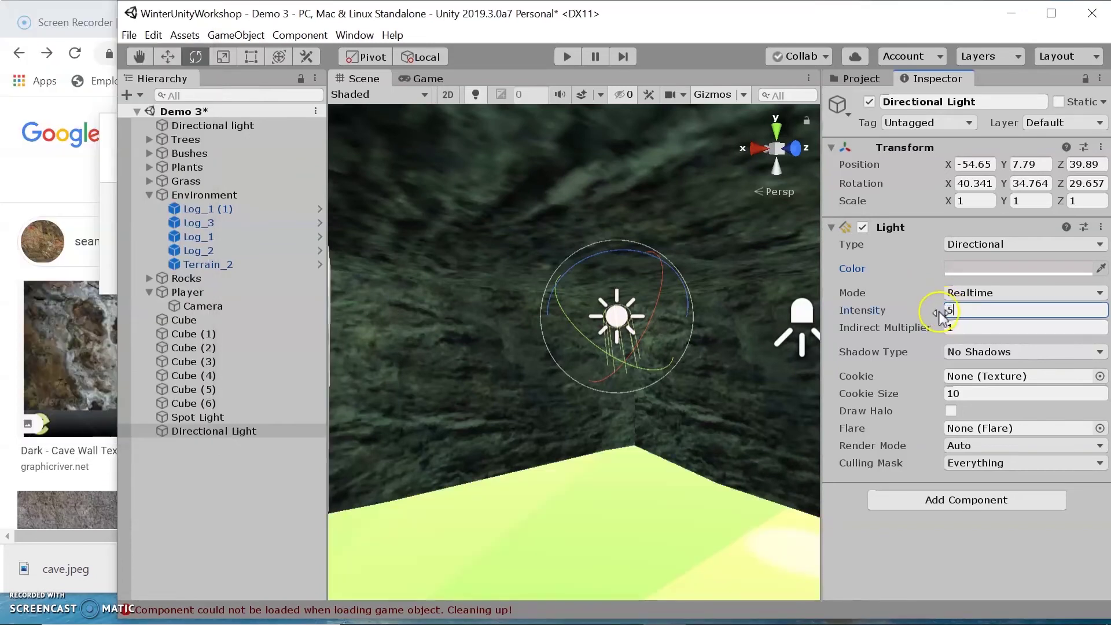
text(2)
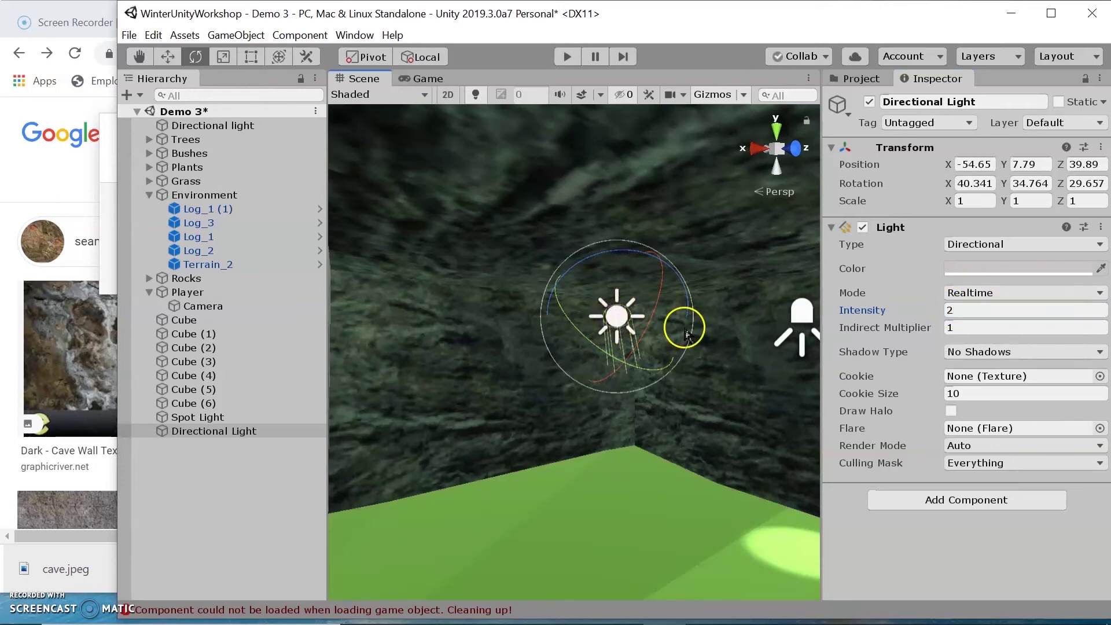
Duplicate the directional light, placing the copy at about X -55.63, Y 8, Z 43.54 with rotation about X 44.5, Y 170.9, Z 148.1
right_drag(566, 413, 640, 380)
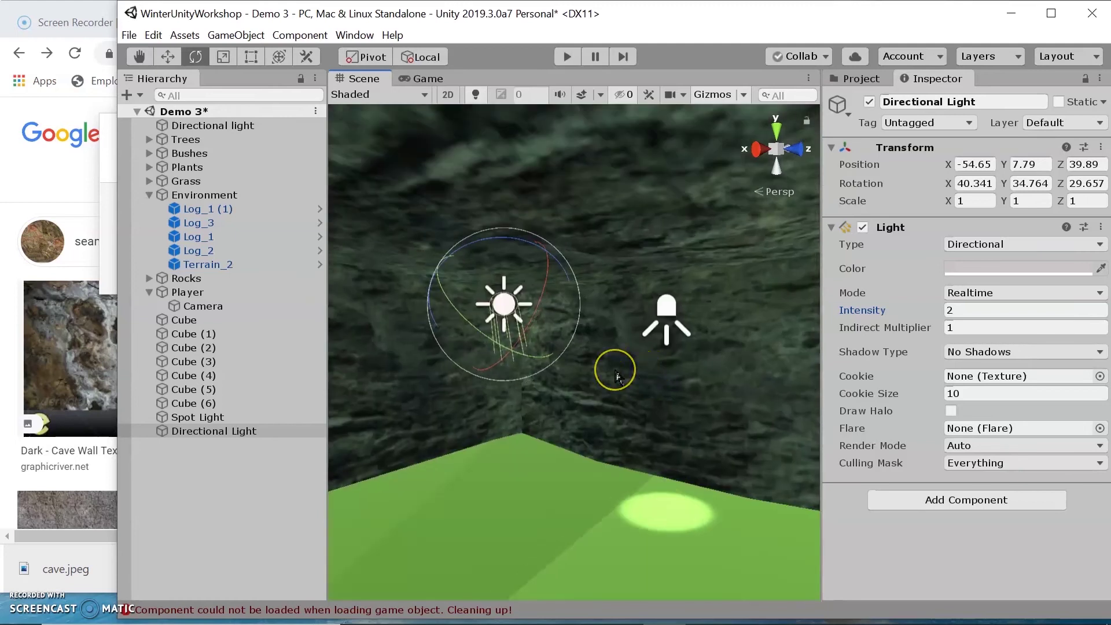
key(ctrl+d)
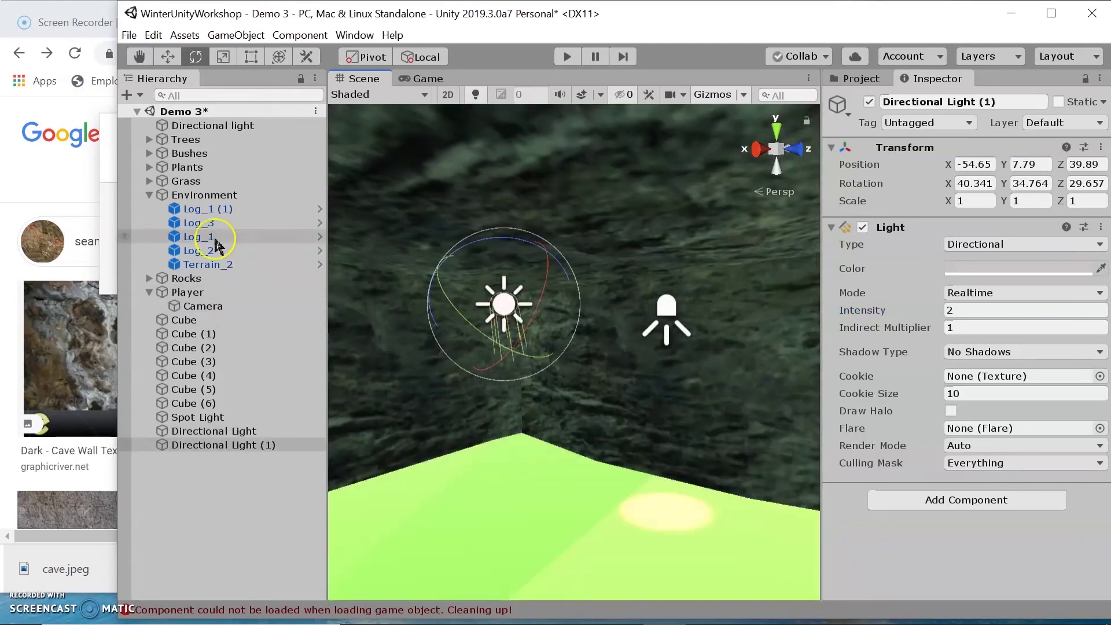
click(174, 58)
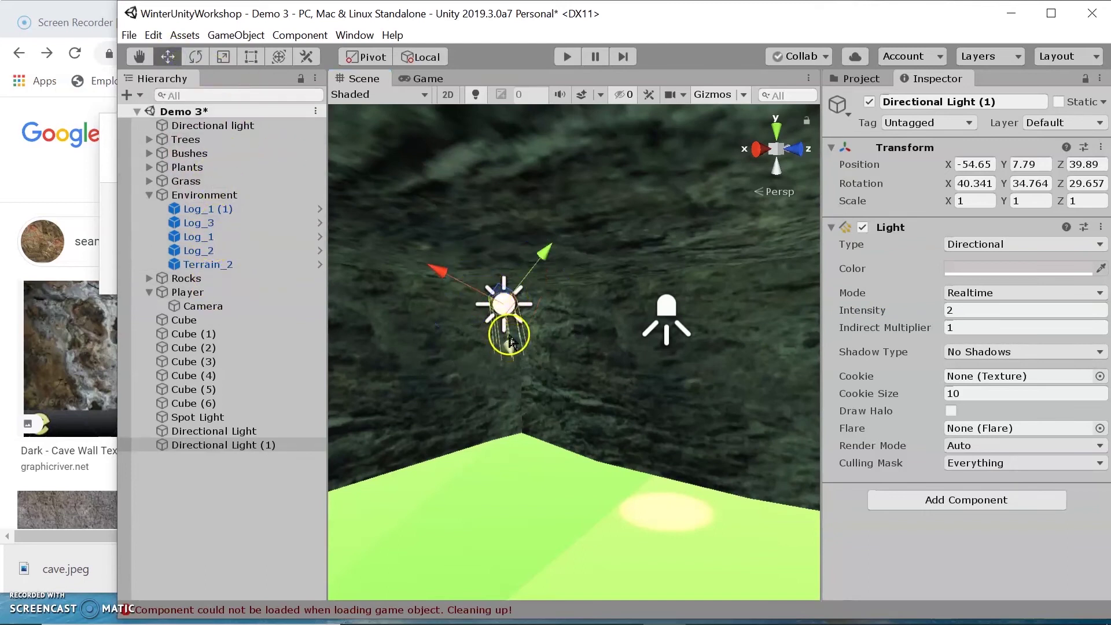
drag(439, 265, 534, 298)
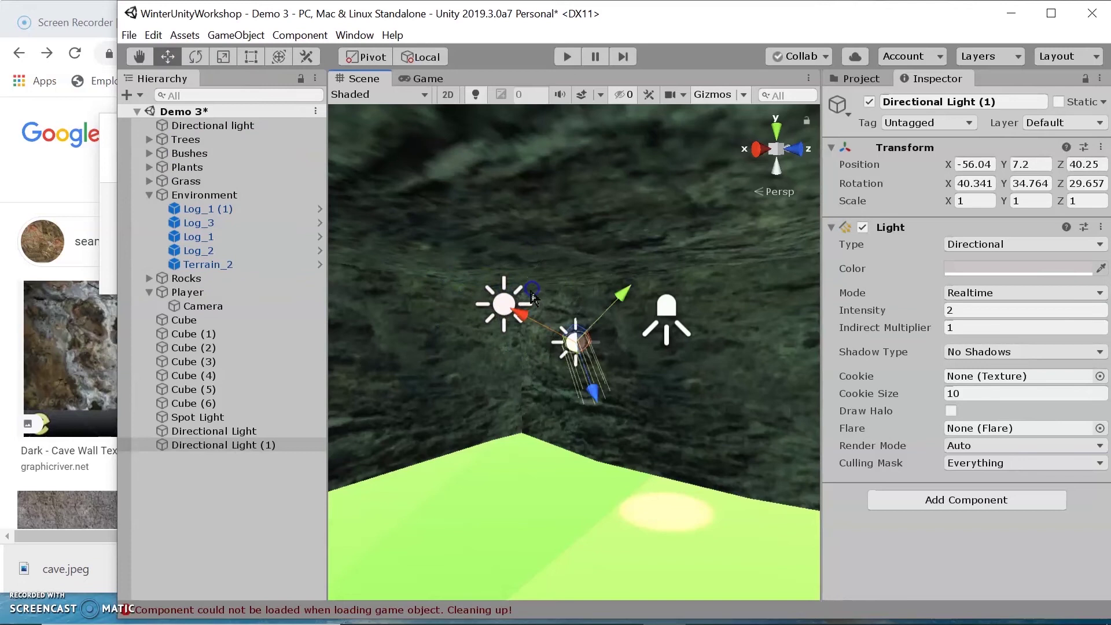
drag(635, 302, 719, 385)
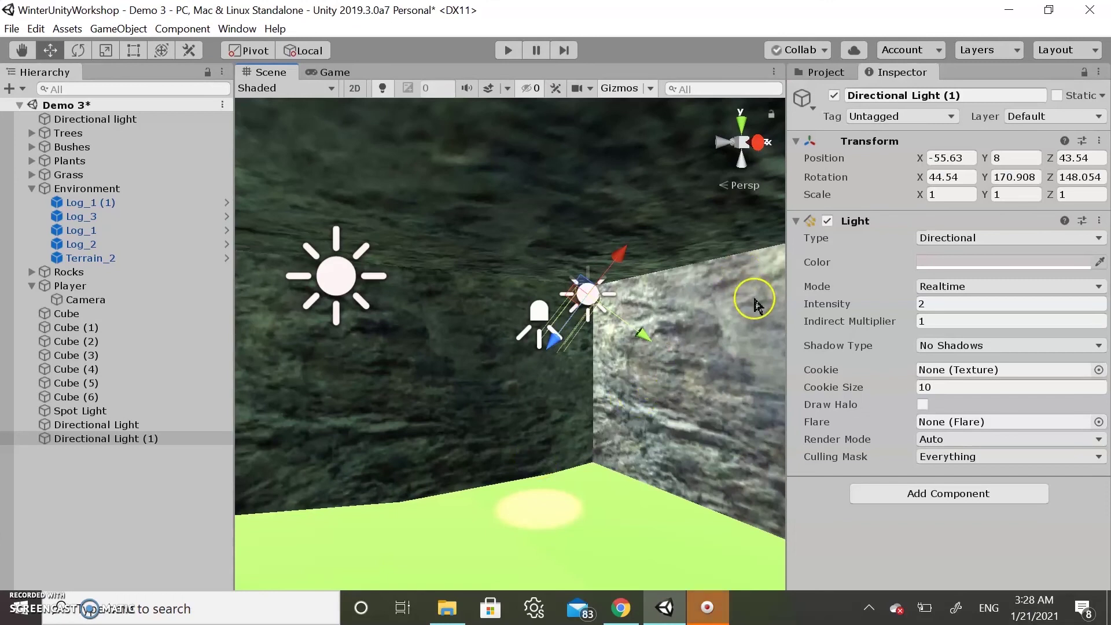
Set the intensity of the duplicated directional light to 0.5
click(943, 302)
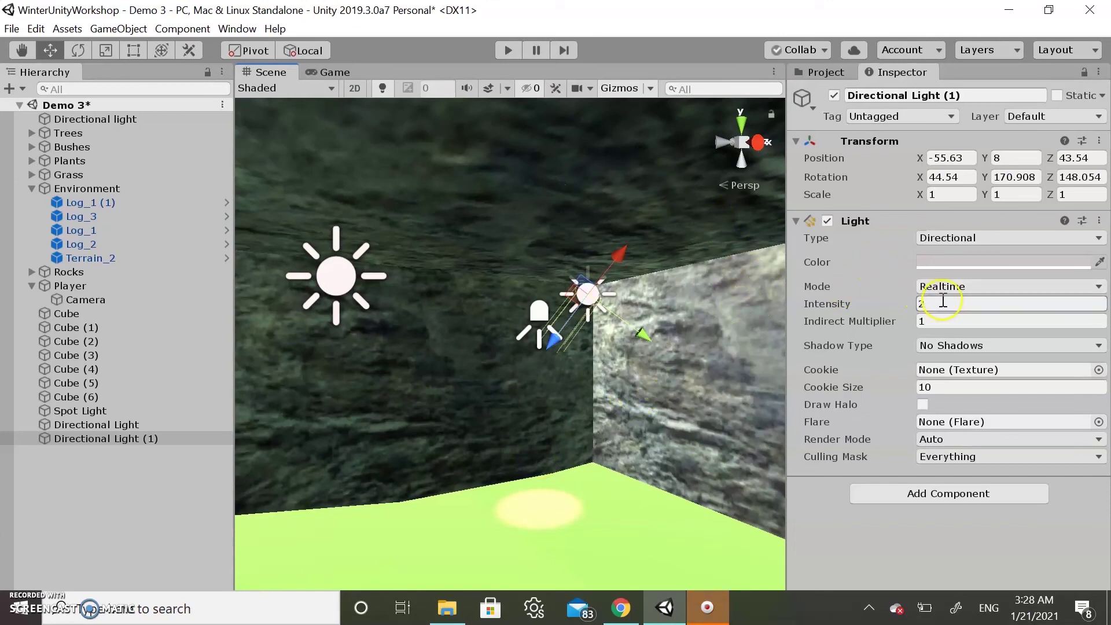
text(.)
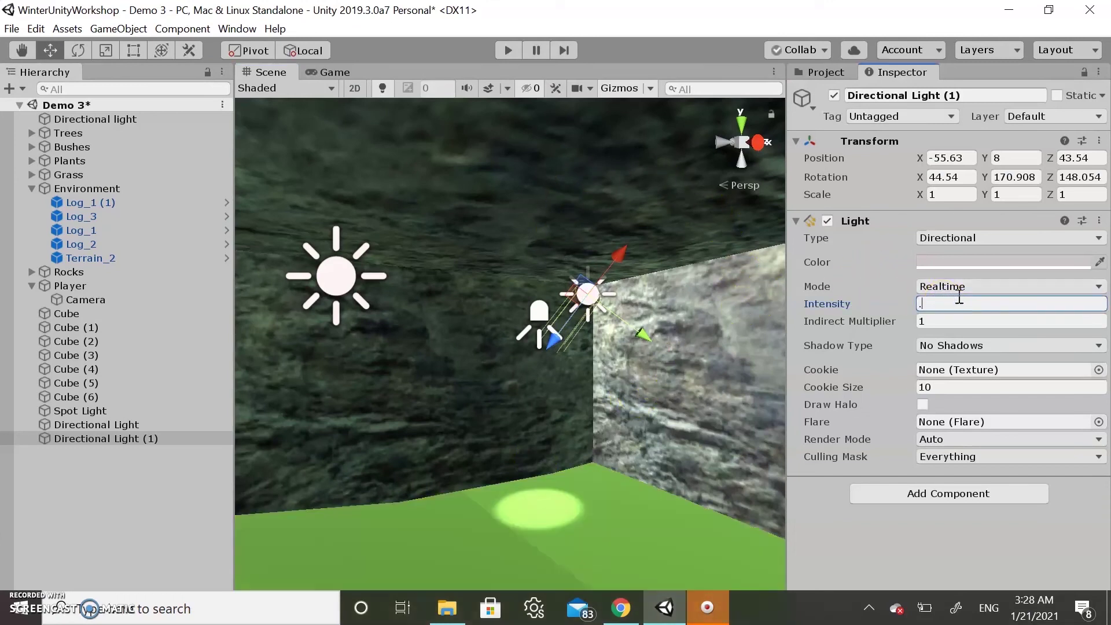
text(5)
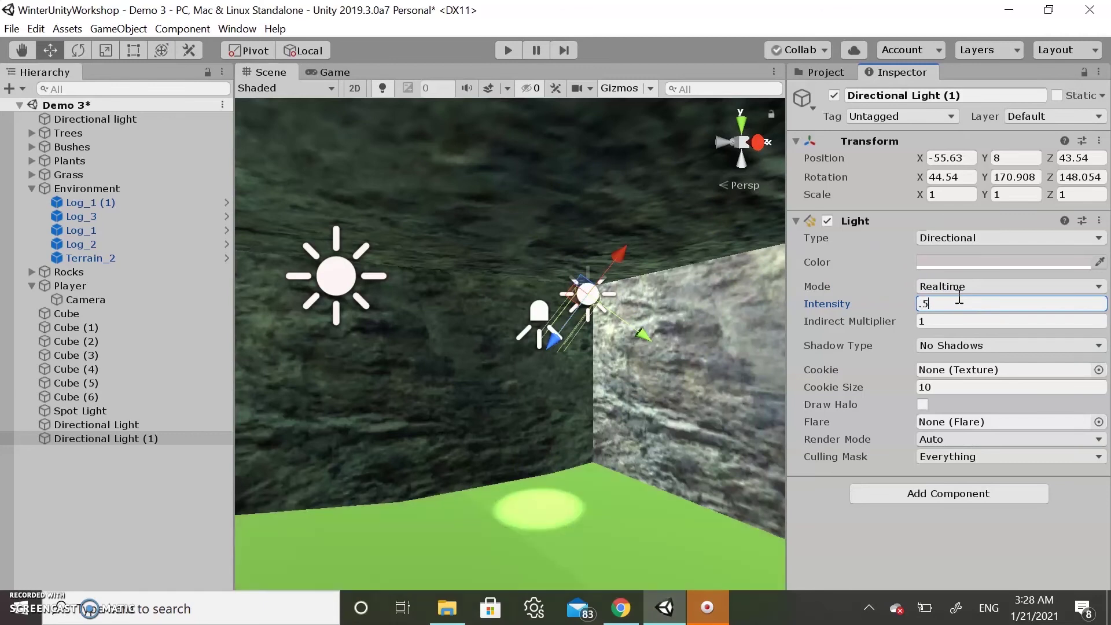
Set the intensity of the original directional light inside the house to 0.5
click(96, 424)
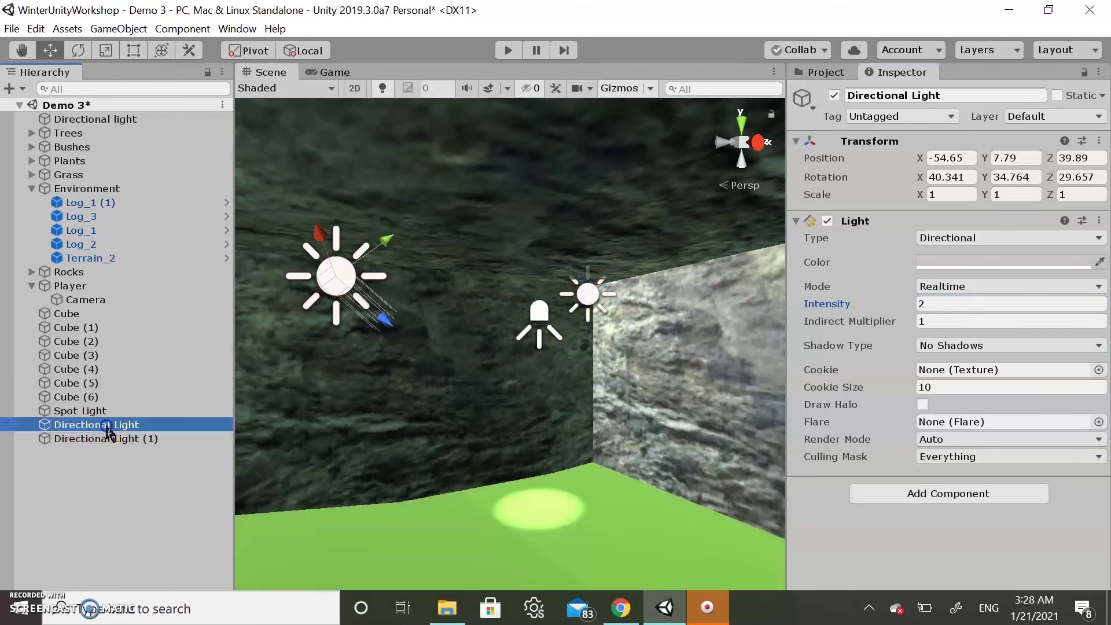
click(953, 305)
text(.05)
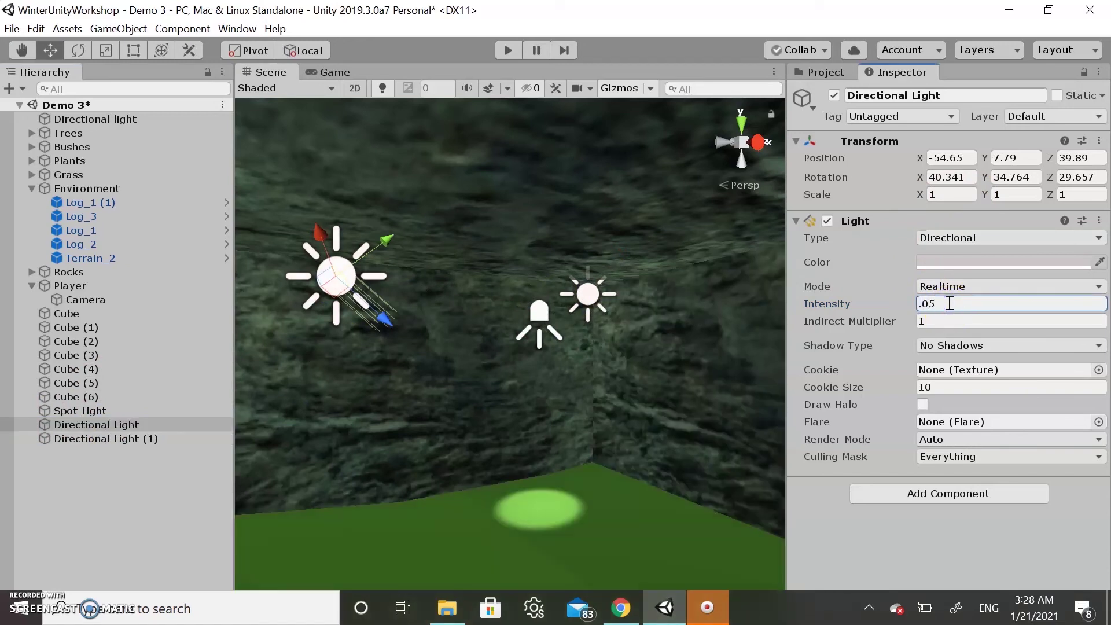
key(BackSpace)
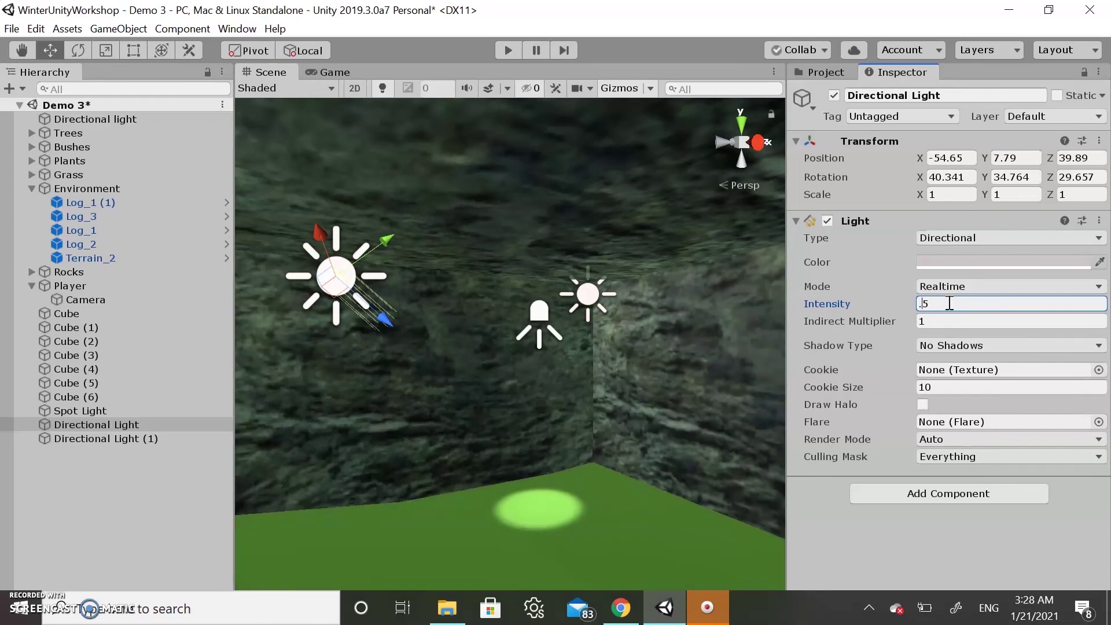
click(885, 268)
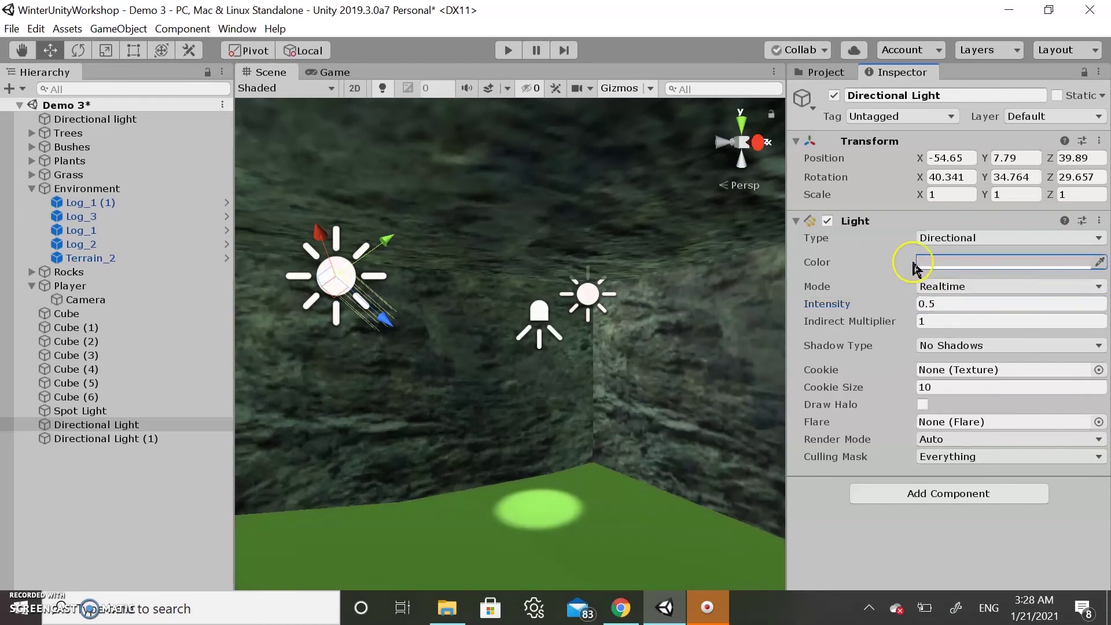
Save the Demo 3 scene and run it in play mode to try out the lit house
key(ctrl+s)
click(509, 51)
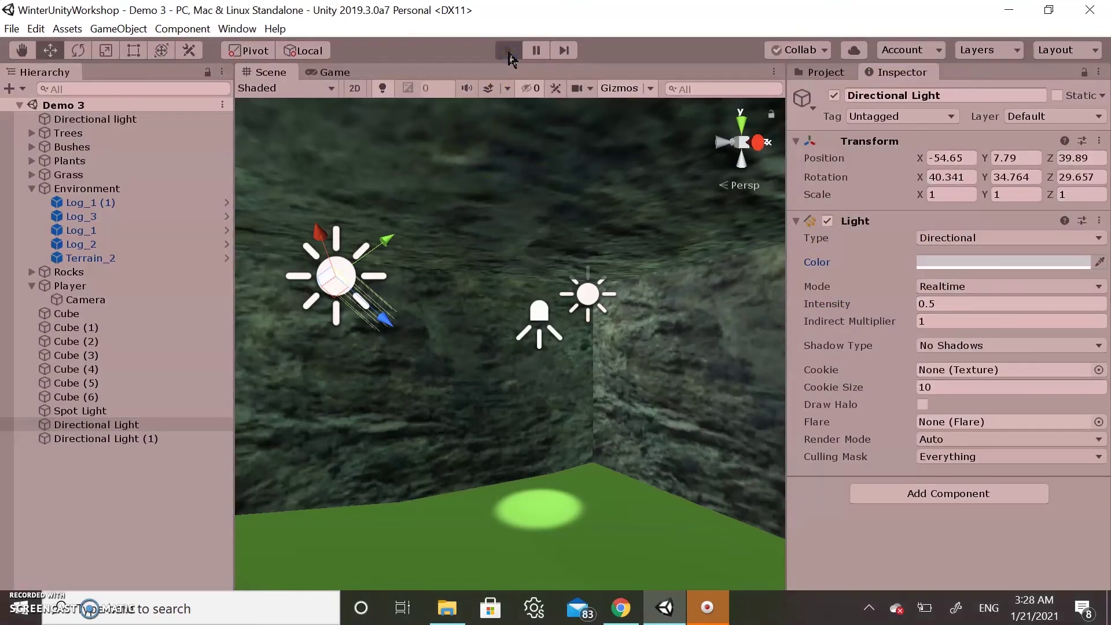
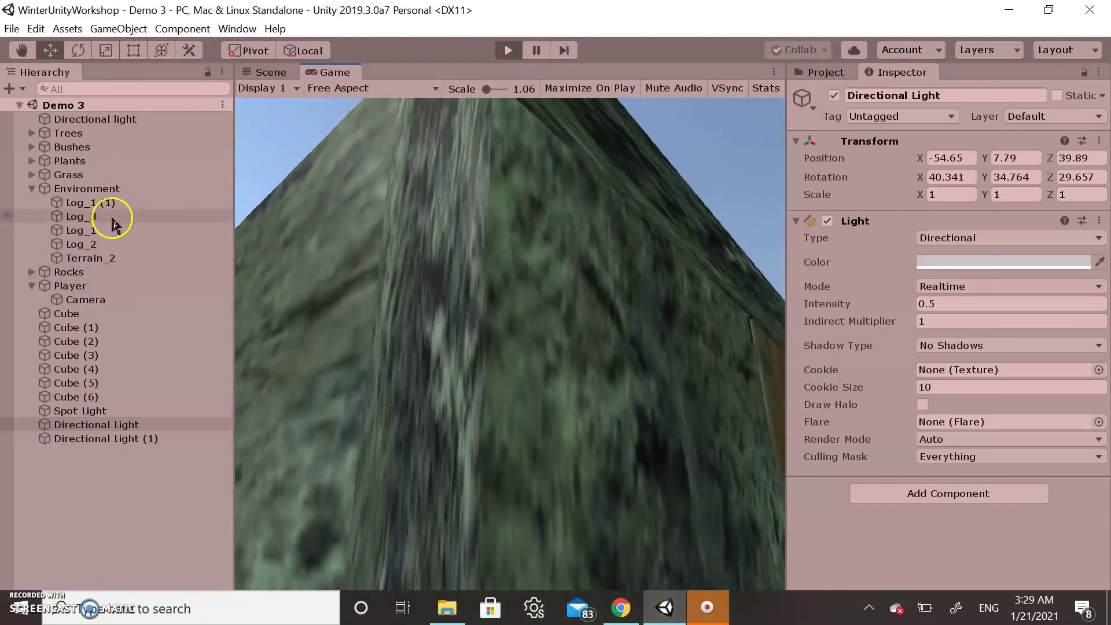
Leave play mode and rename the door cube, Cube (6), to Door
click(92, 397)
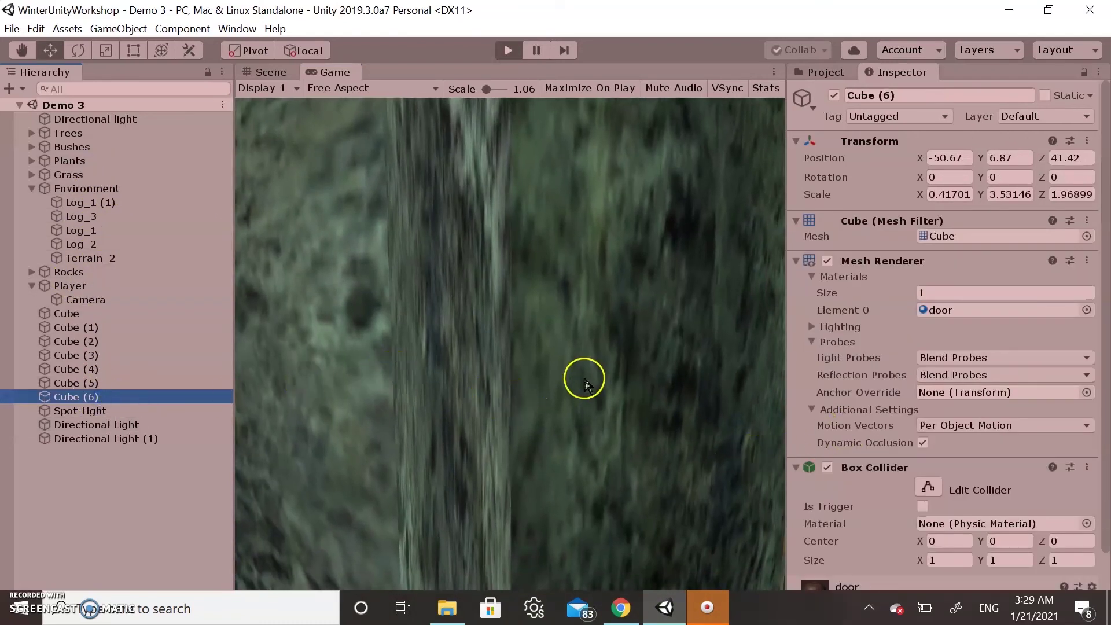
key(ctrl+p)
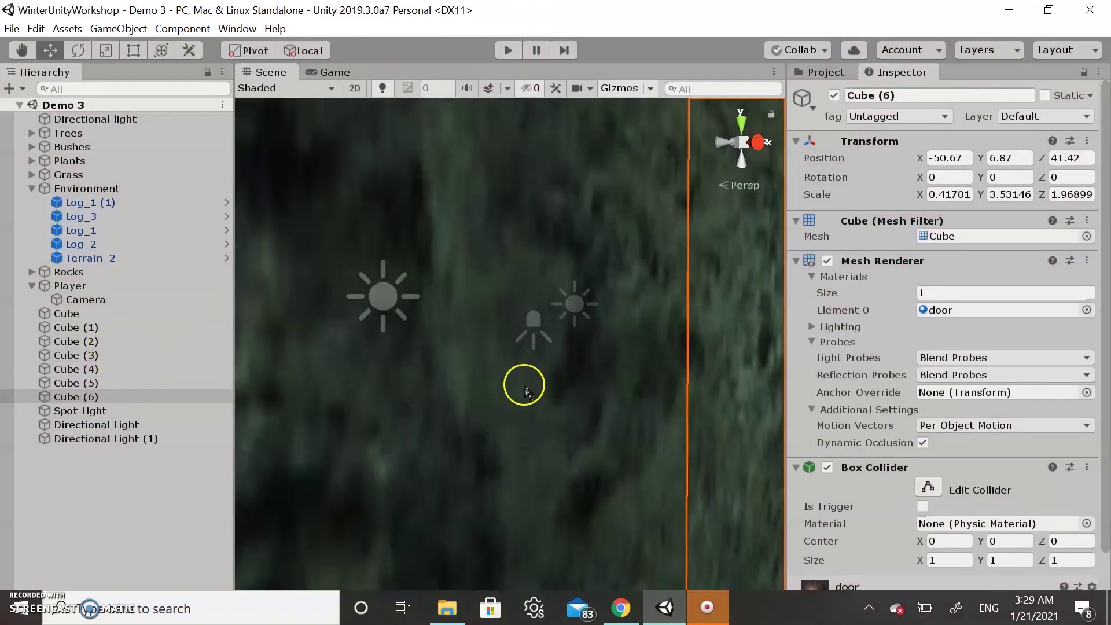
scroll(524, 390, down, 8)
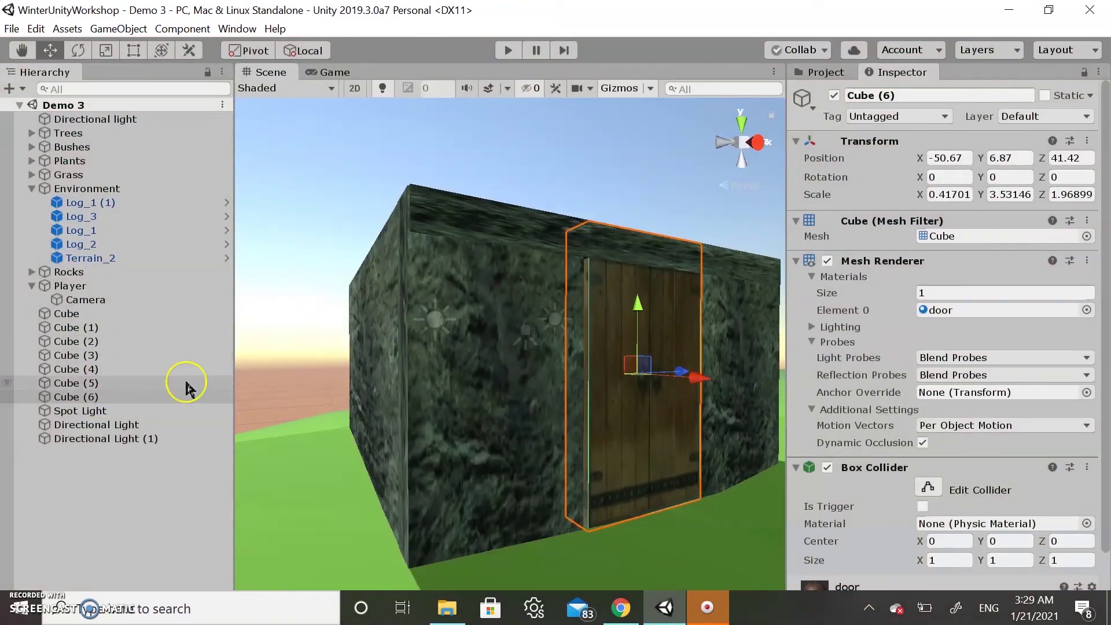
click(914, 96)
text(Door)
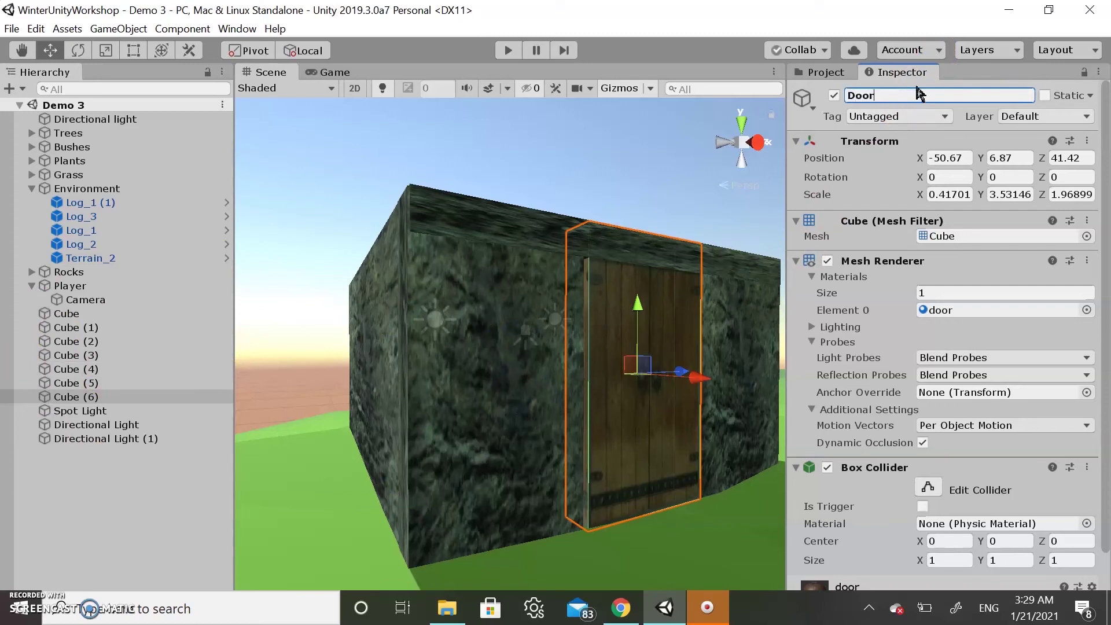
Rename the wall cubes, Cube (5) down to Cube (1), as wall5, wall4, wall3, wall2 and wall1
click(76, 384)
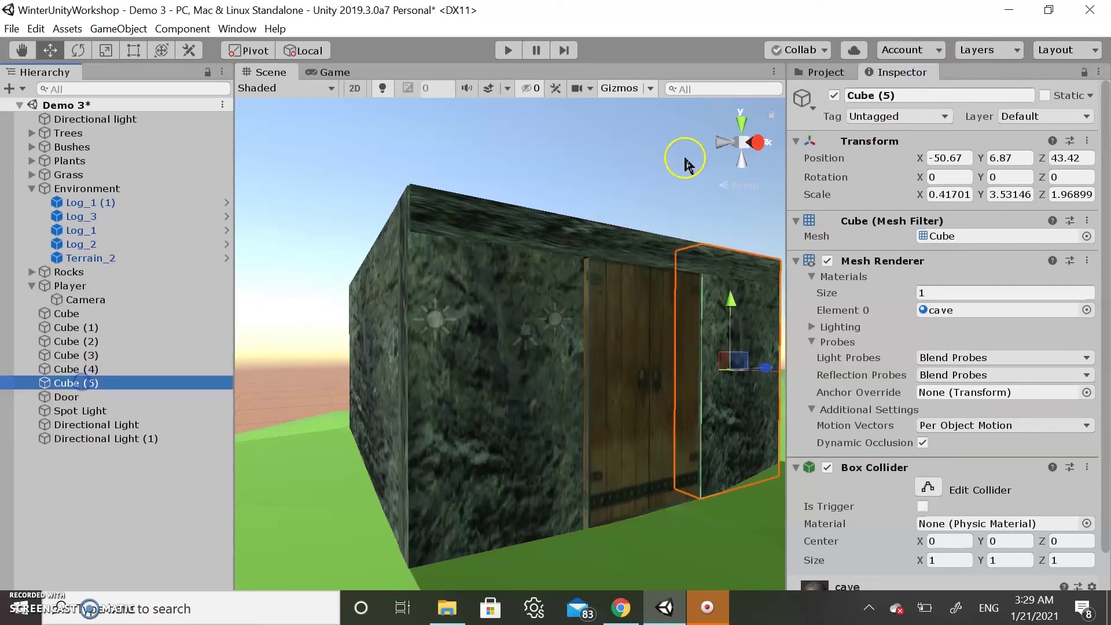
click(930, 97)
click(931, 96)
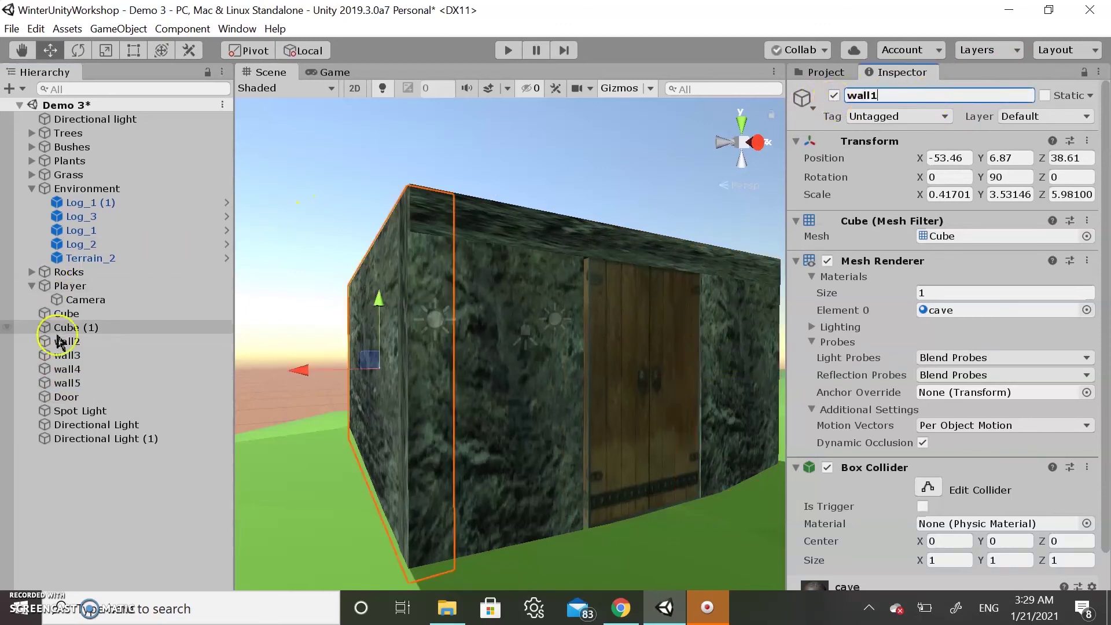
Deactivate the Door object and try out the open doorway in play mode
click(128, 397)
click(833, 97)
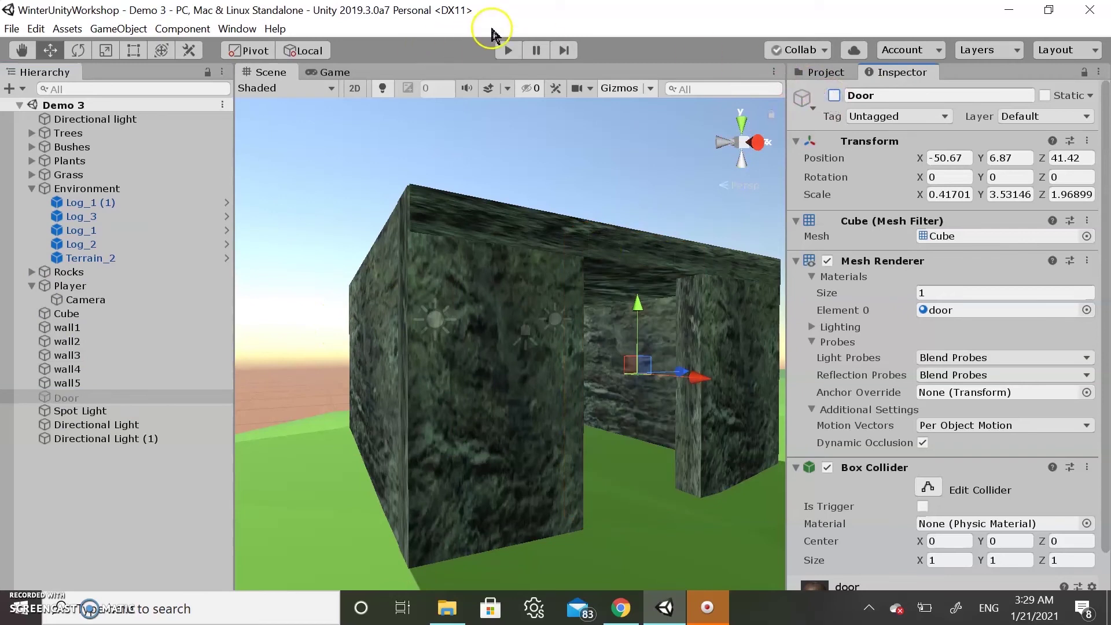
click(519, 52)
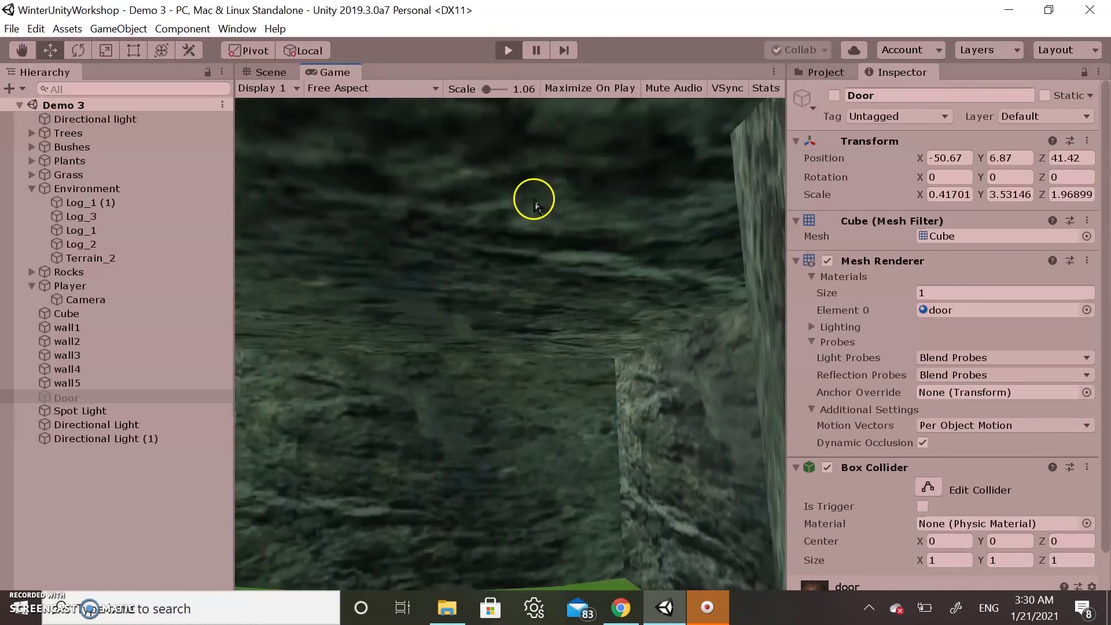
key(ctrl+p)
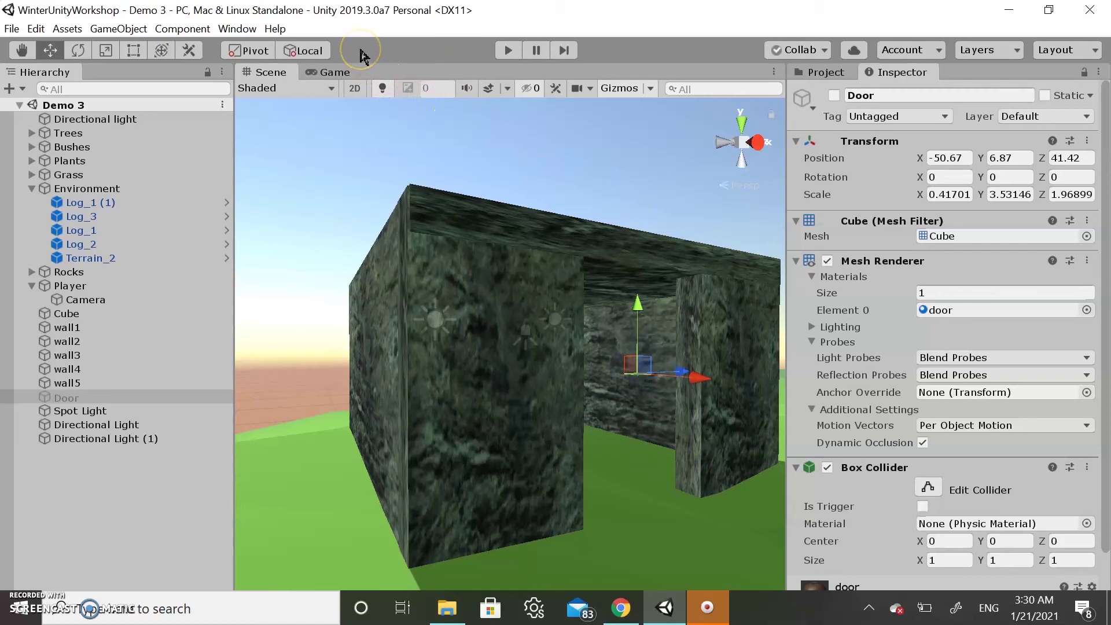
Open the Asset Store and search it for treasure chest
click(238, 29)
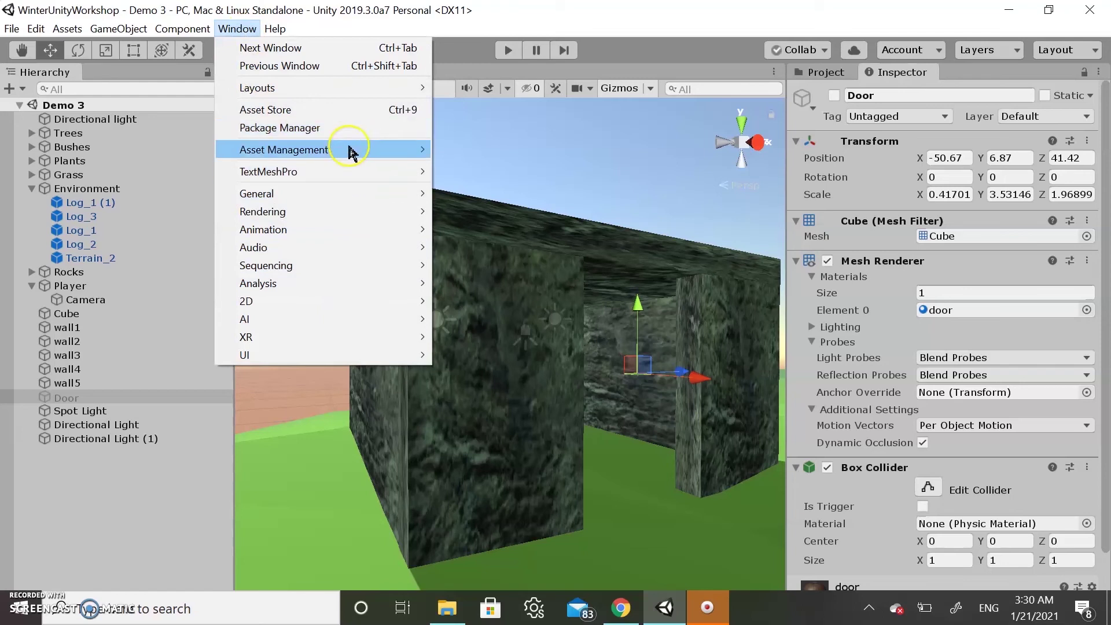
click(341, 110)
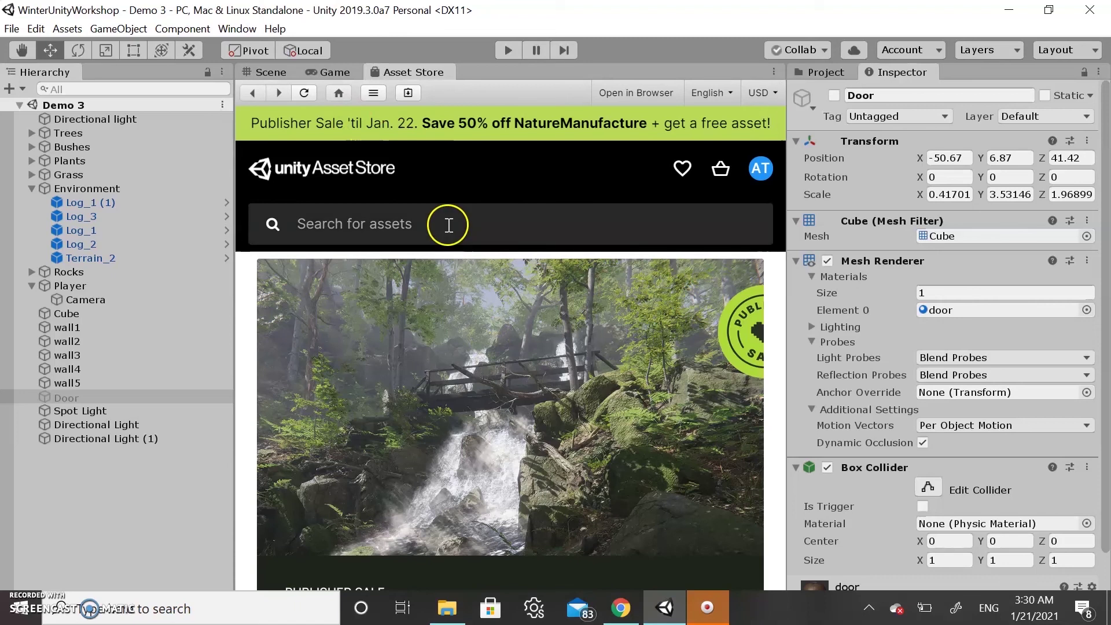
click(448, 225)
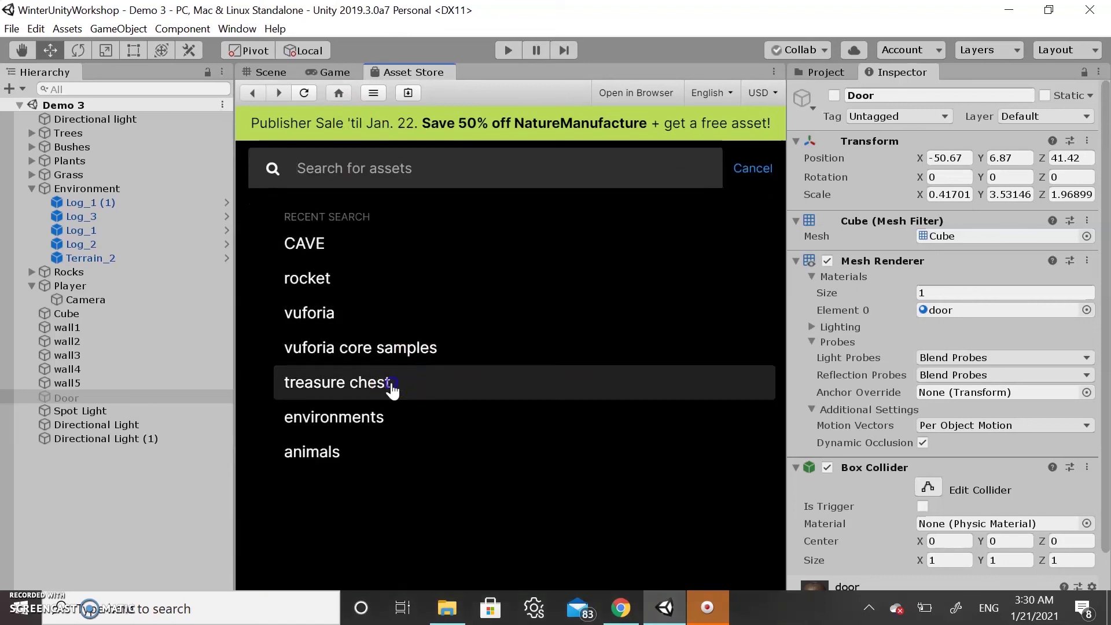
click(392, 385)
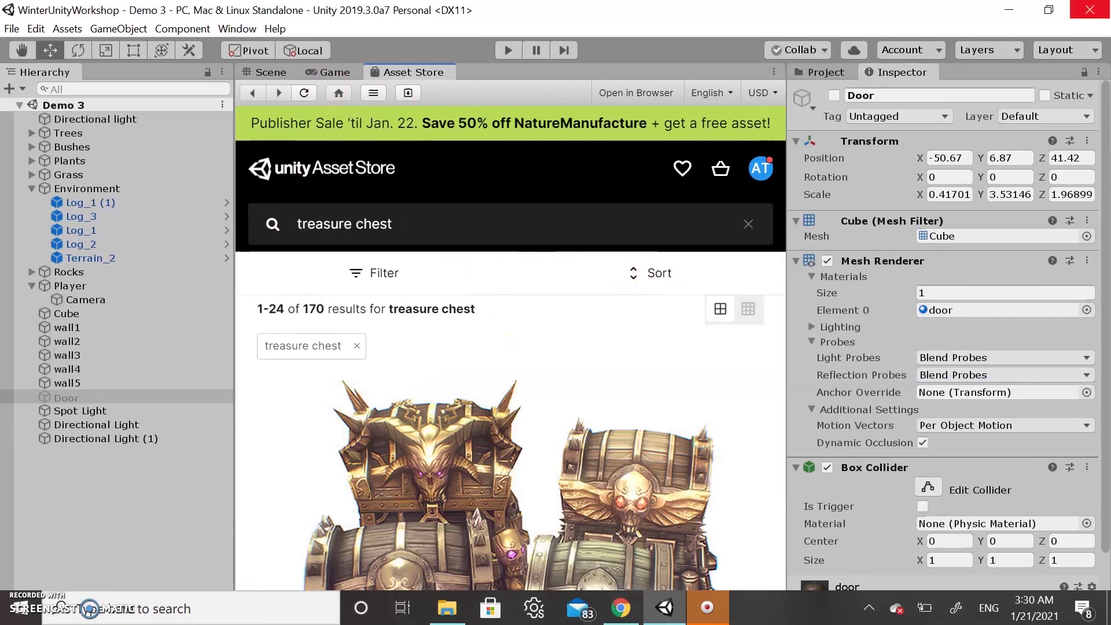
Filter the treasure chest results to the 3D category and free assets only
click(375, 272)
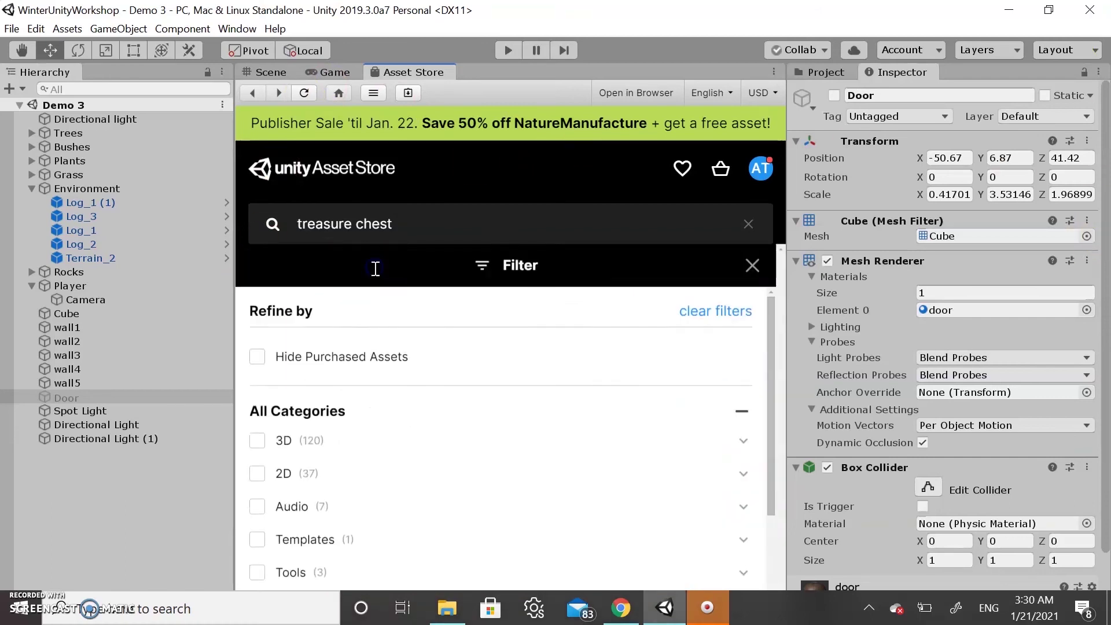
scroll(375, 269, down, 2)
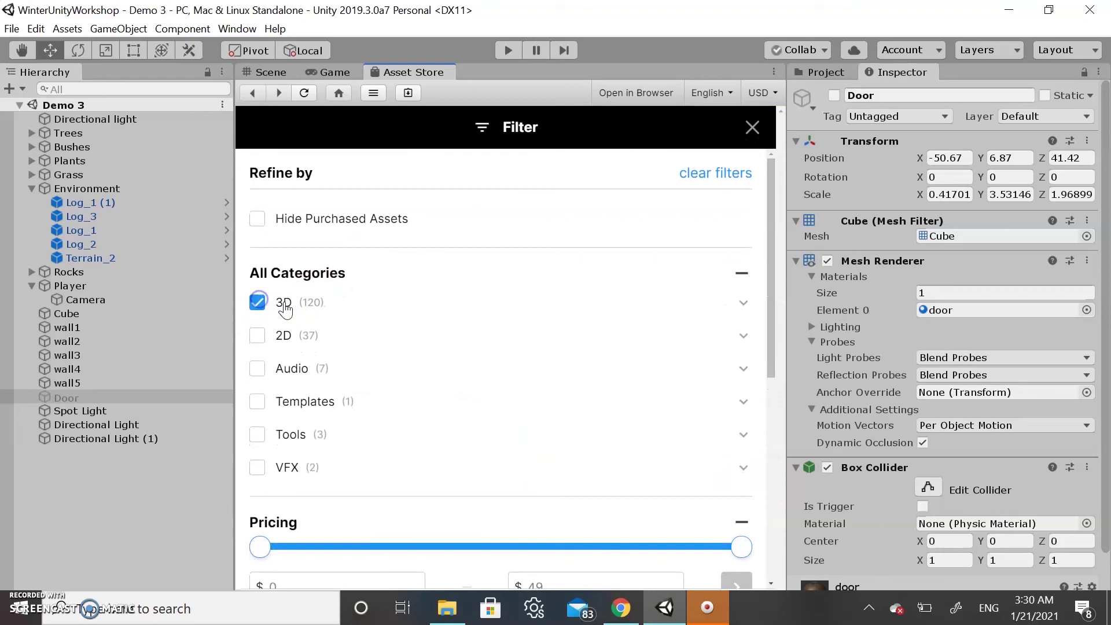
scroll(495, 324, down, 3)
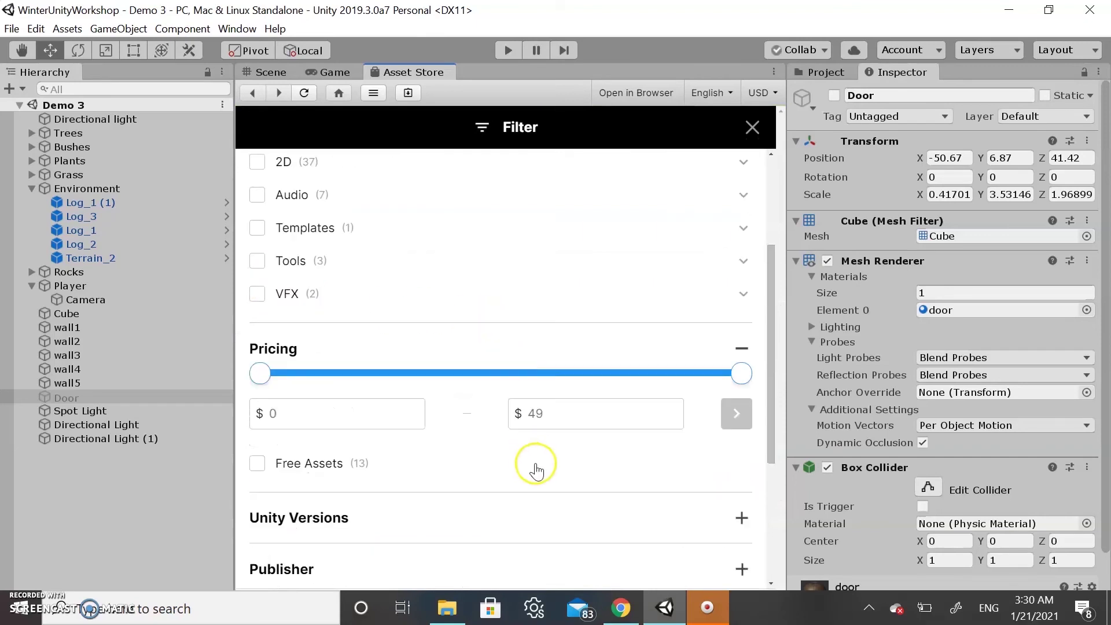
click(259, 463)
scroll(575, 457, down, 2)
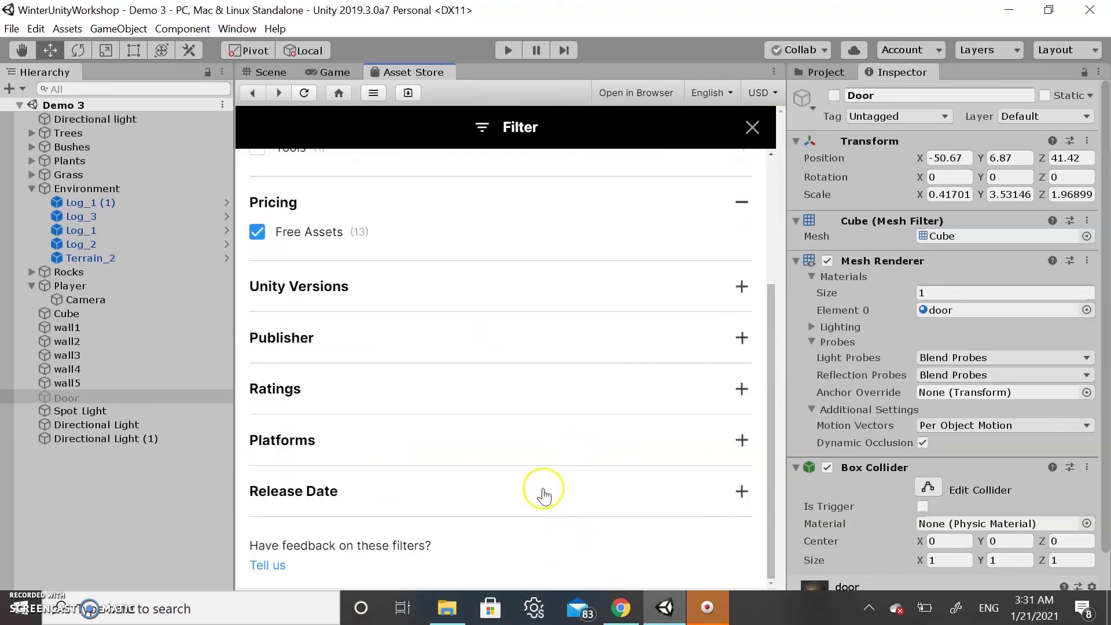
scroll(545, 492, up, 5)
click(752, 128)
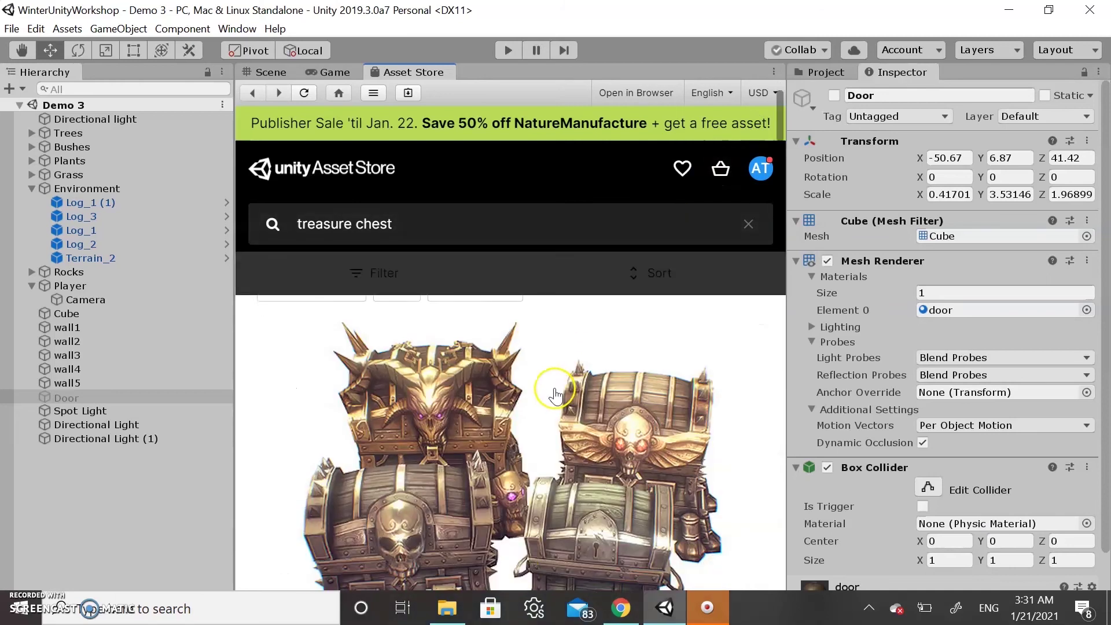
Find the free Animated Cartoon Treasure Chest asset in the results and download it
scroll(554, 395, down, 10)
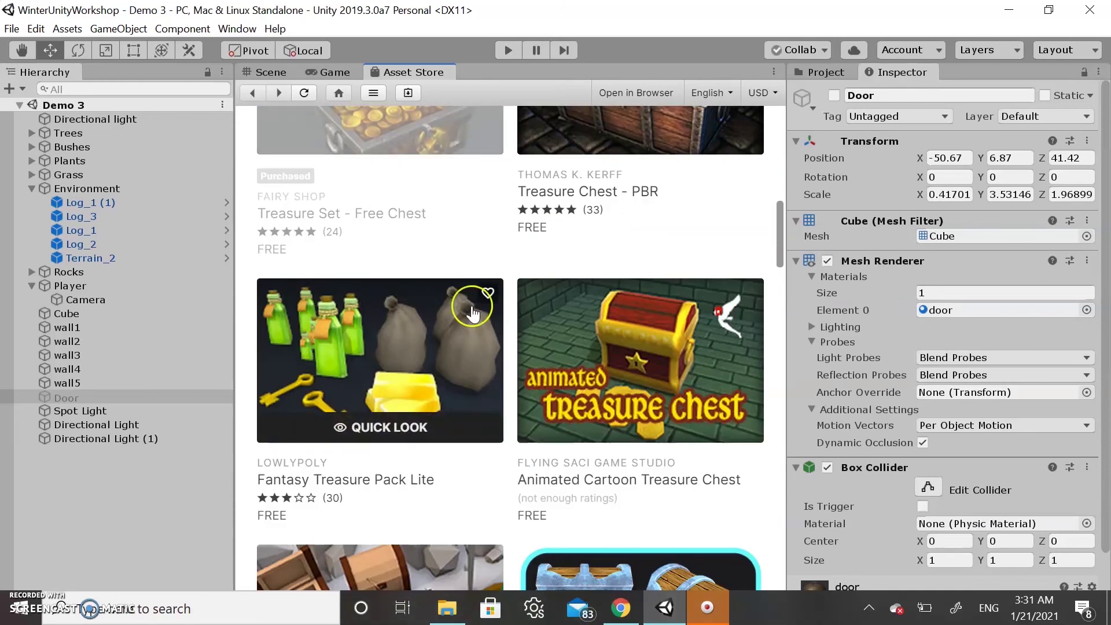
click(683, 346)
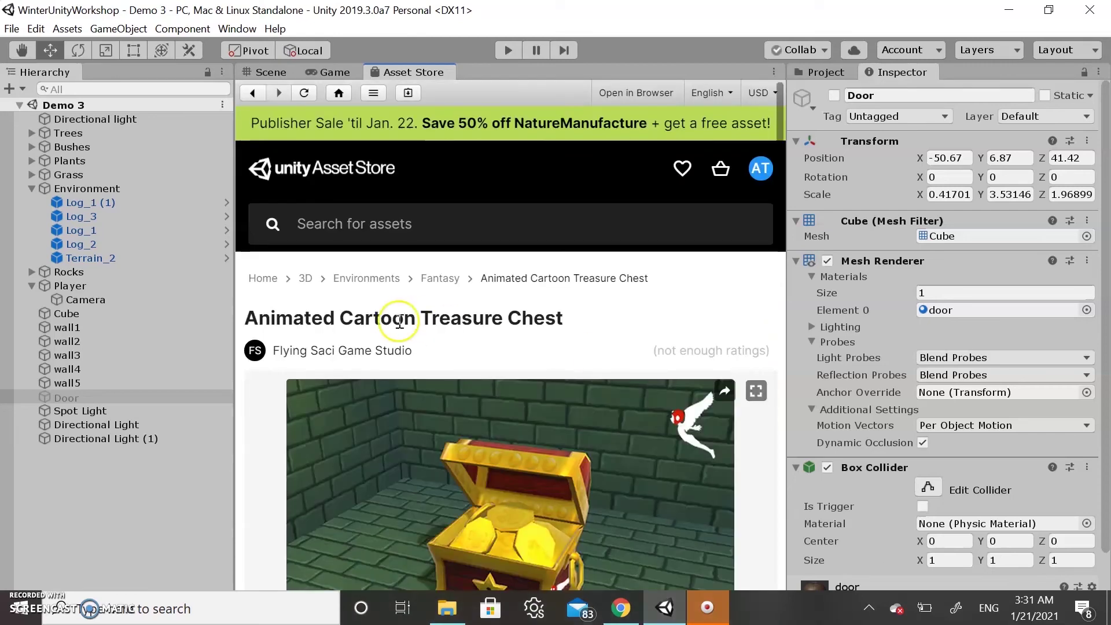
scroll(397, 327, down, 5)
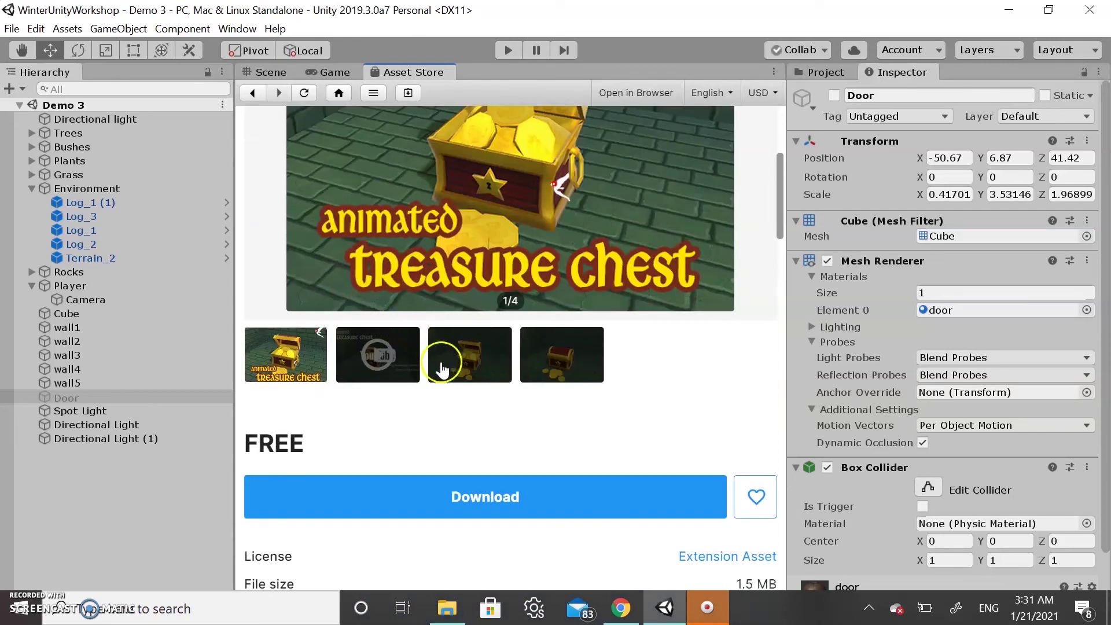
click(471, 498)
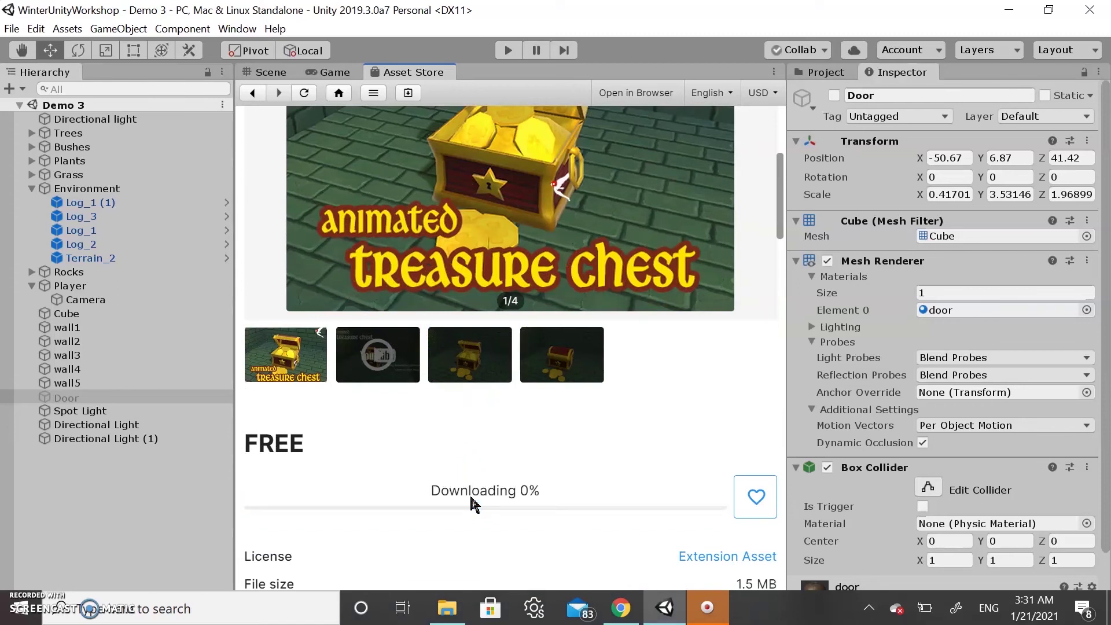
Import all files of the Animated Cartoon Treasure Chest package and close the Asset Store
click(485, 497)
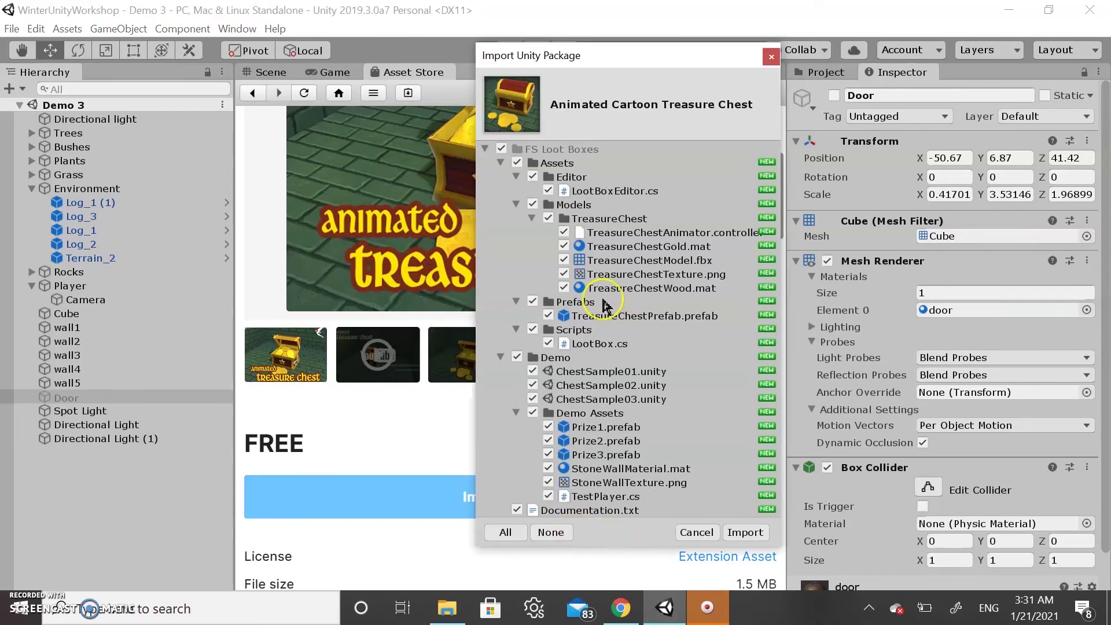
click(747, 533)
right_click(411, 72)
click(479, 127)
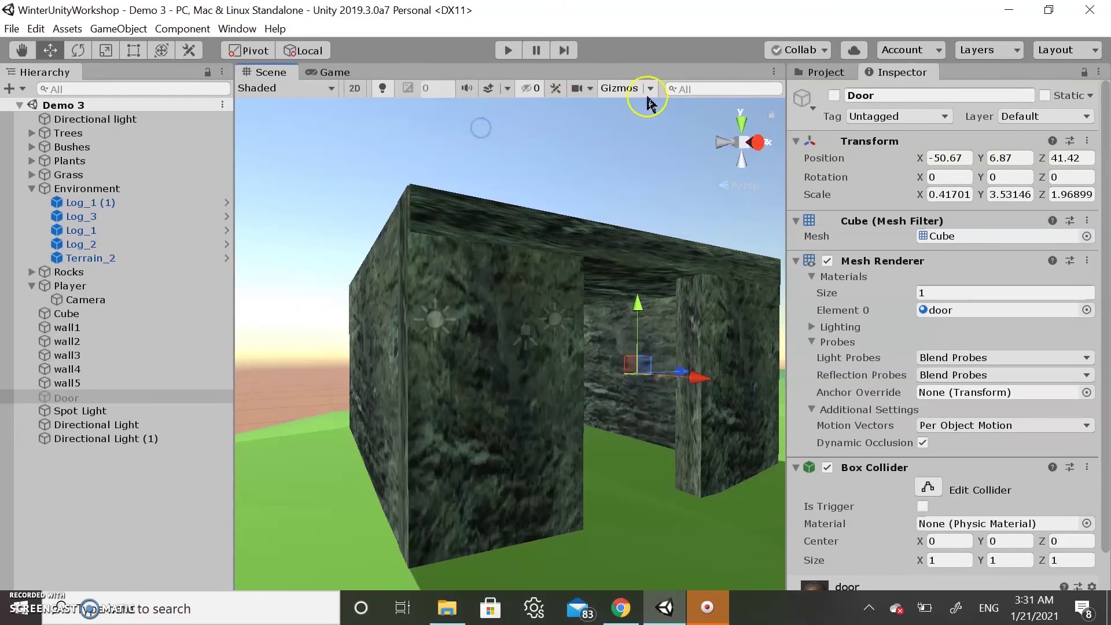
Place the TreasureChestPrefab from the FS Loot Boxes prefabs on the ground inside the house, at about X -54.9, Y 5, Z 41.9
click(823, 72)
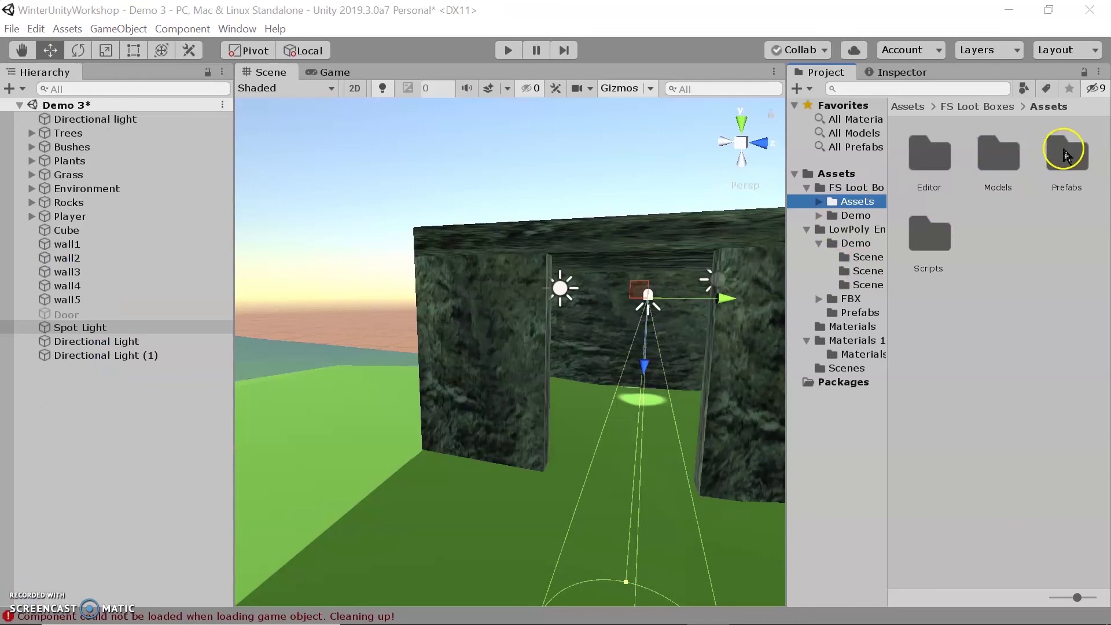
double_click(1066, 152)
click(923, 159)
drag(876, 187, 643, 408)
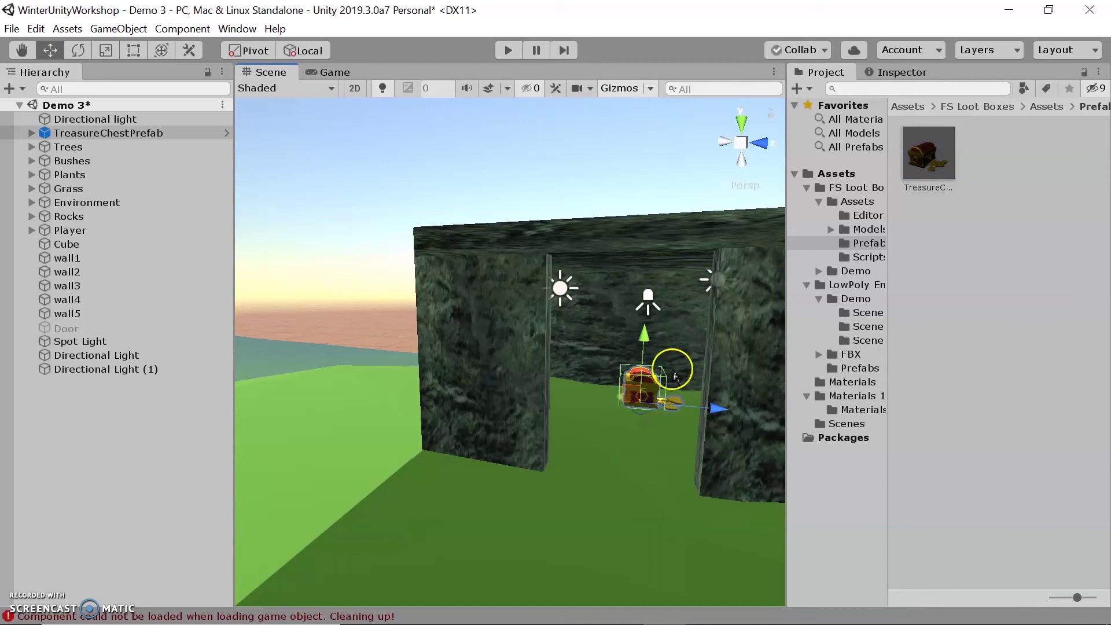
Rotate the treasure chest to about 91.6 degrees around Y so its front faces the doorway
click(81, 50)
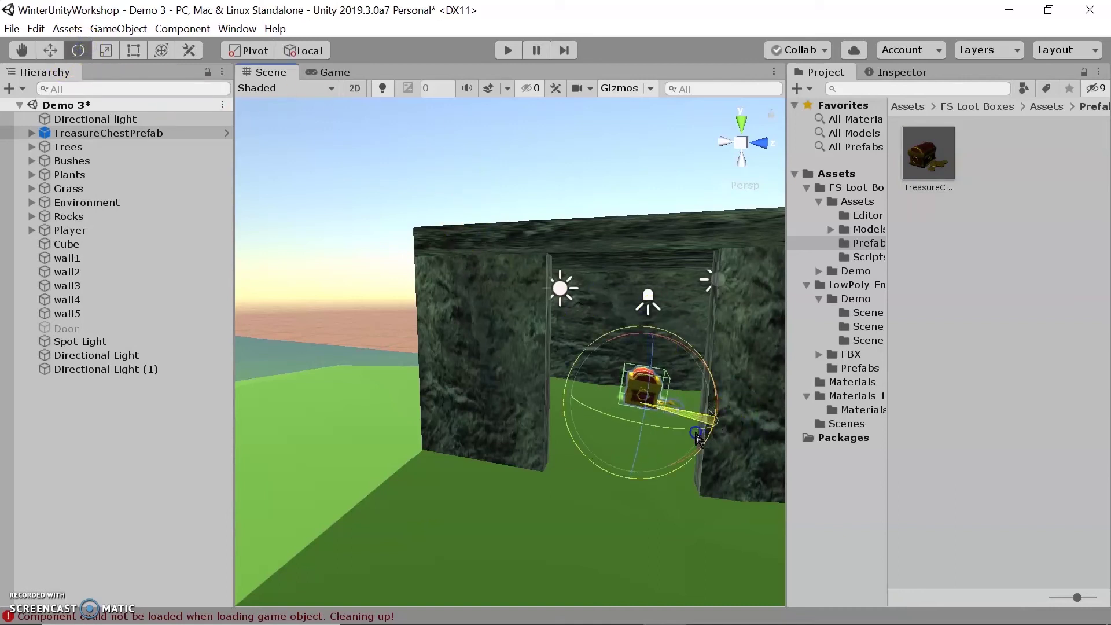
drag(701, 432, 585, 421)
drag(560, 404, 529, 365)
drag(687, 433, 657, 434)
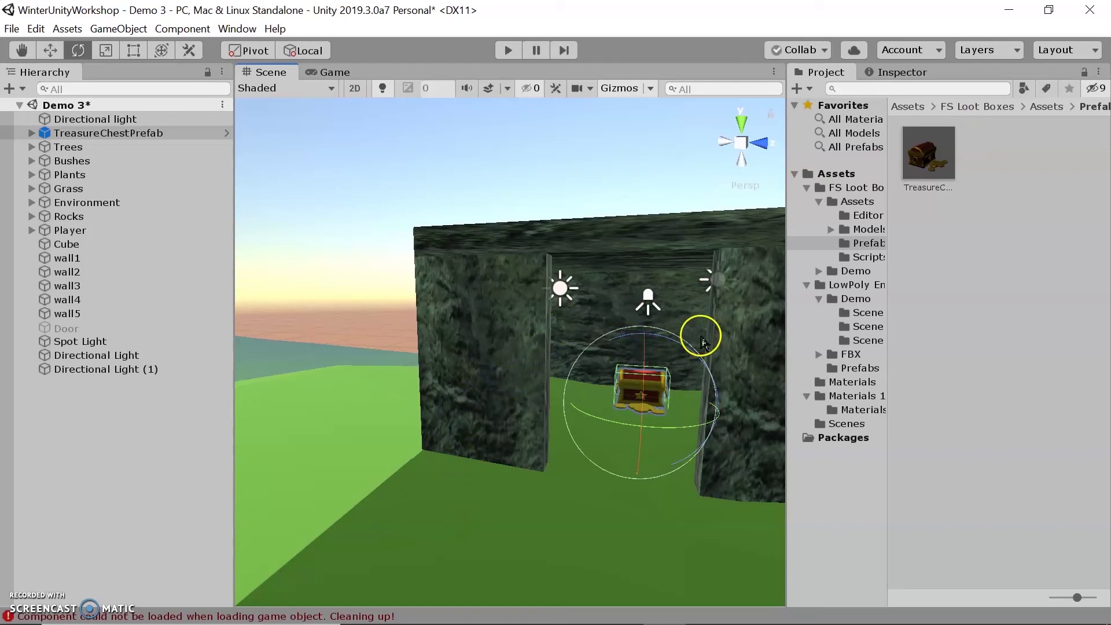
scroll(643, 417, up, 5)
right_drag(756, 466, 772, 508)
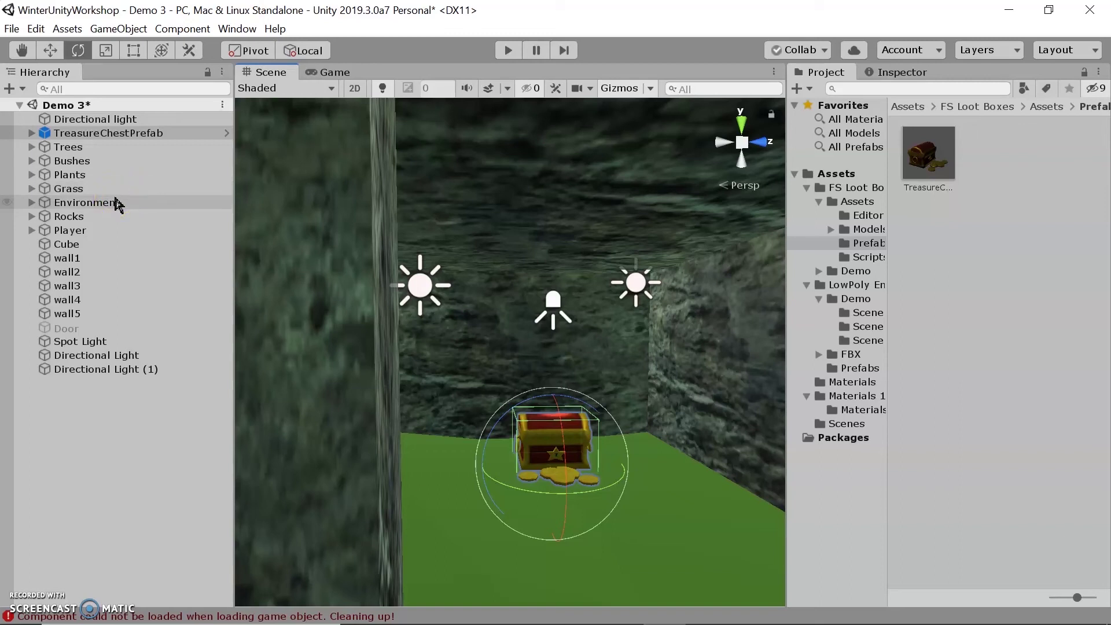
Turn off Use Gravity in the treasure chest's Rigidbody
click(96, 138)
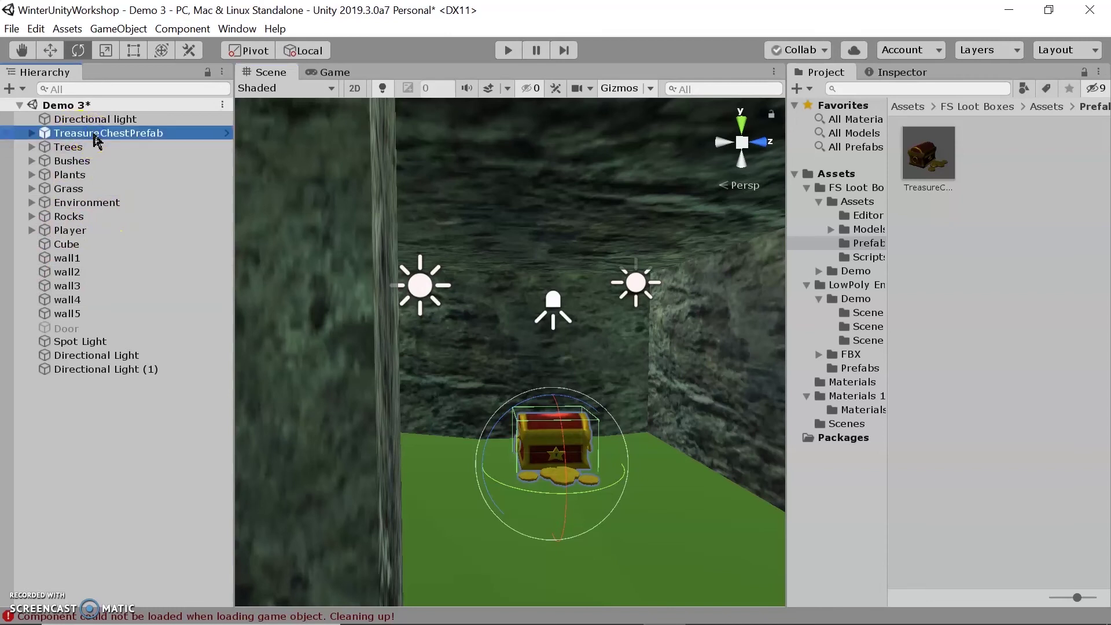
click(881, 72)
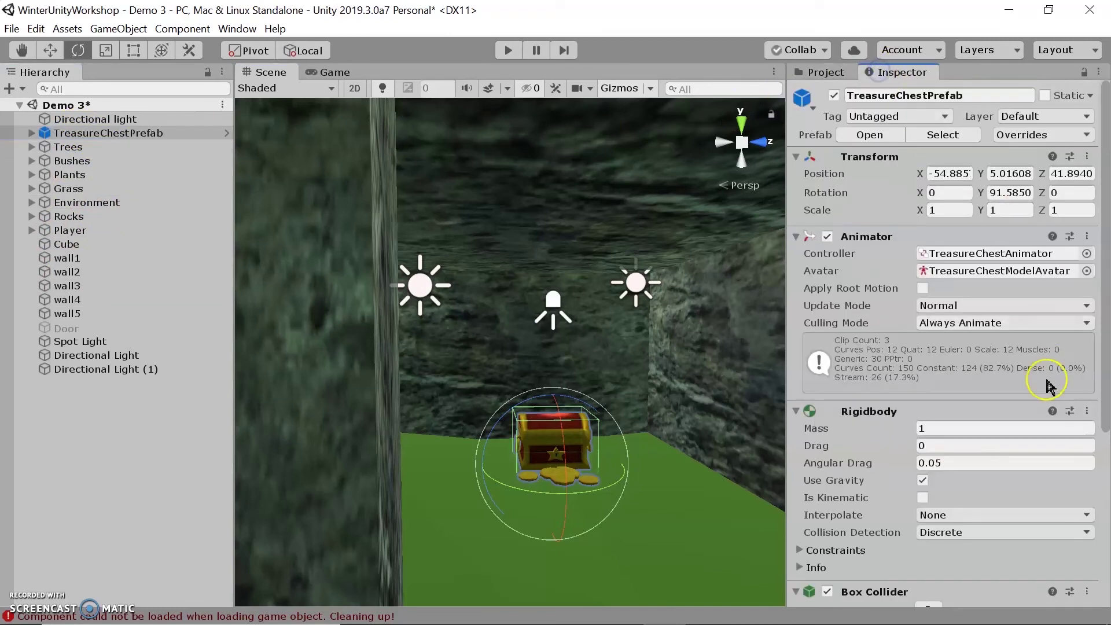
scroll(892, 431, down, 5)
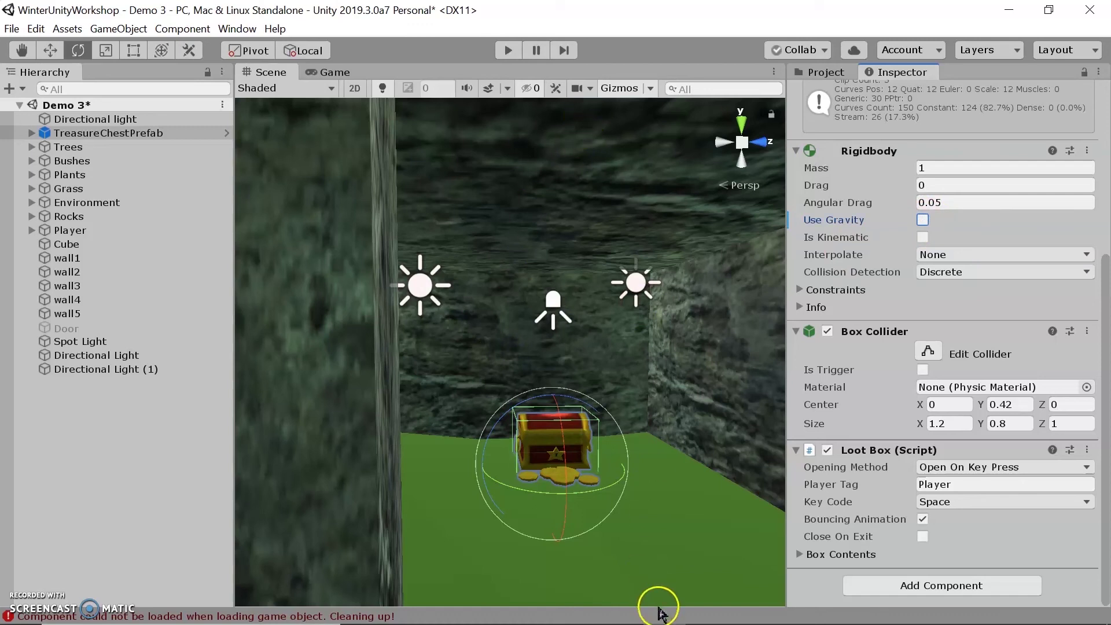
Enlarge the treasure chest's box collider to about 2.64 by 1.34 by 3.93 and turn on Is Trigger
click(929, 352)
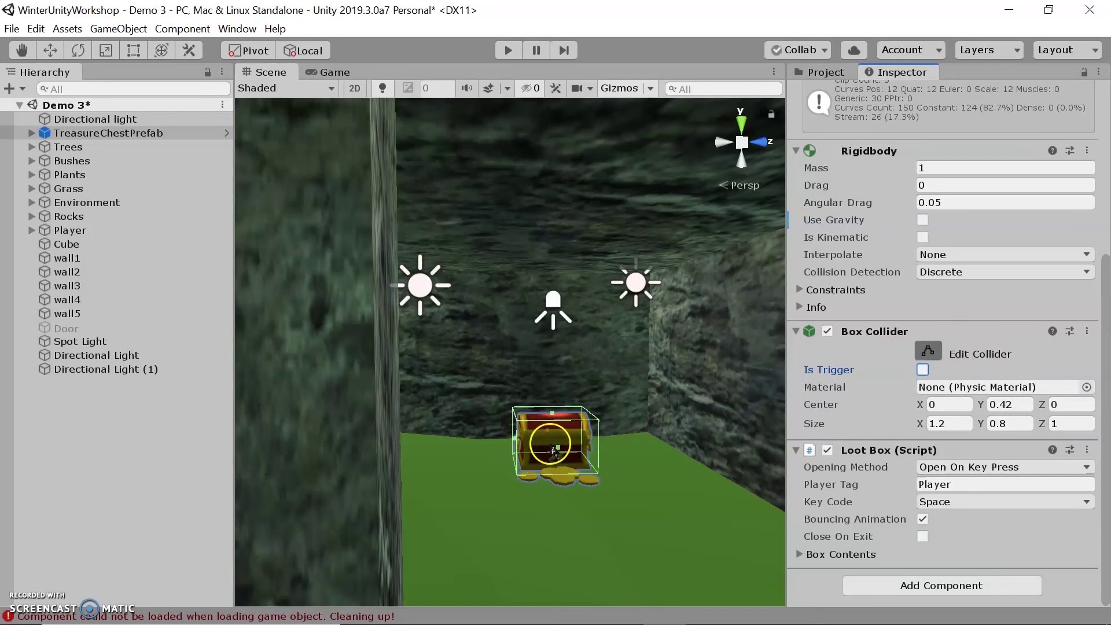
drag(559, 450, 468, 427)
click(596, 412)
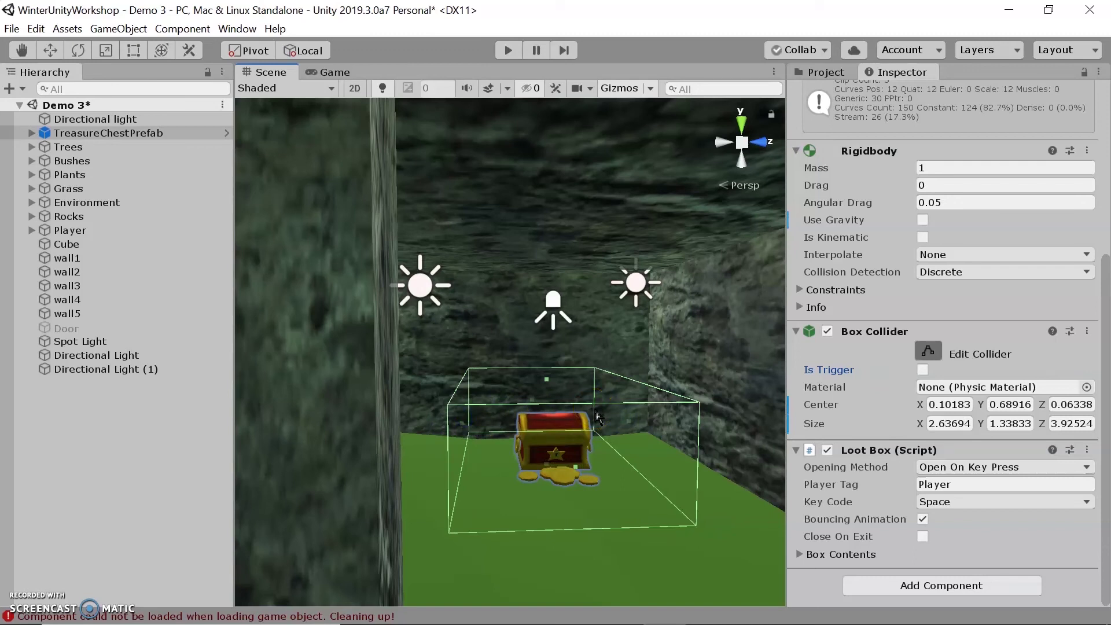
click(923, 370)
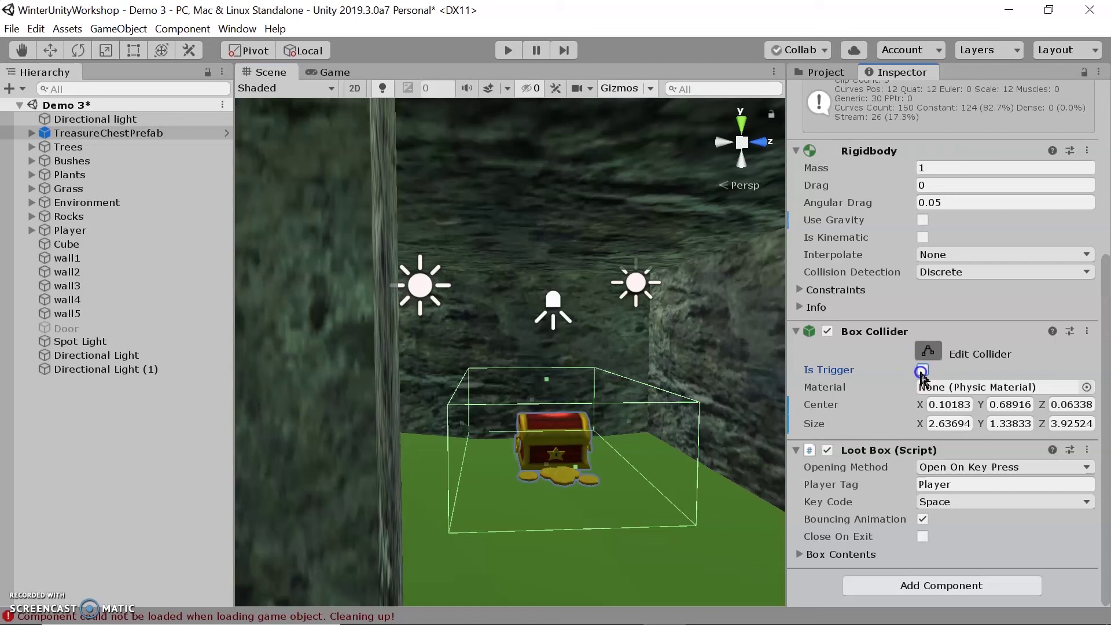
Turn on Is Trigger in the Player's Capsule Collider and adjust its radius to about 0.48
click(235, 256)
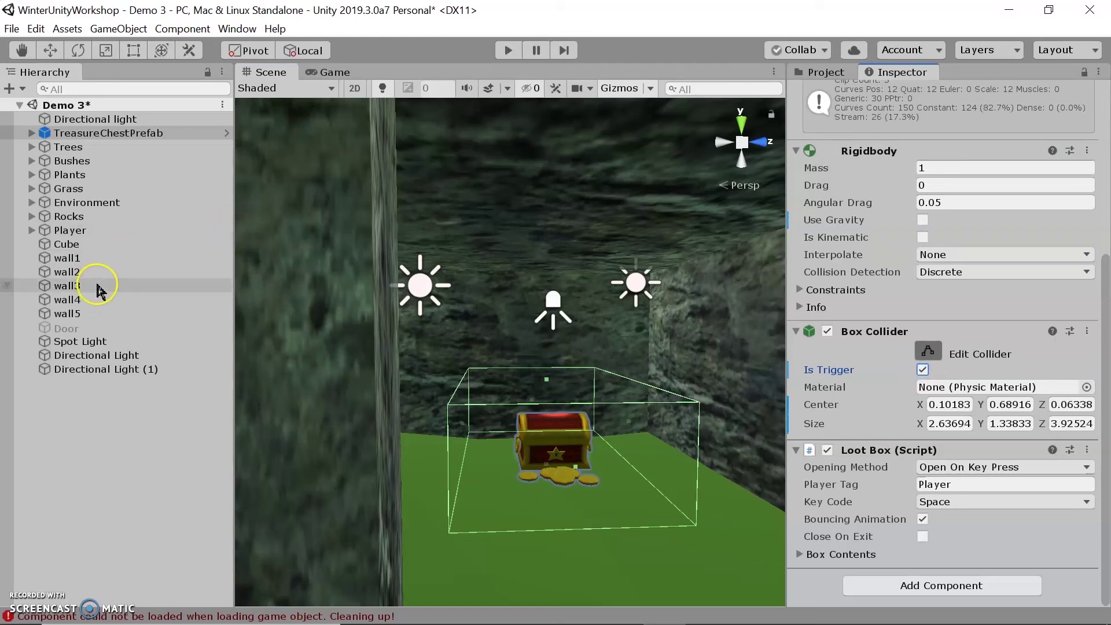
click(107, 231)
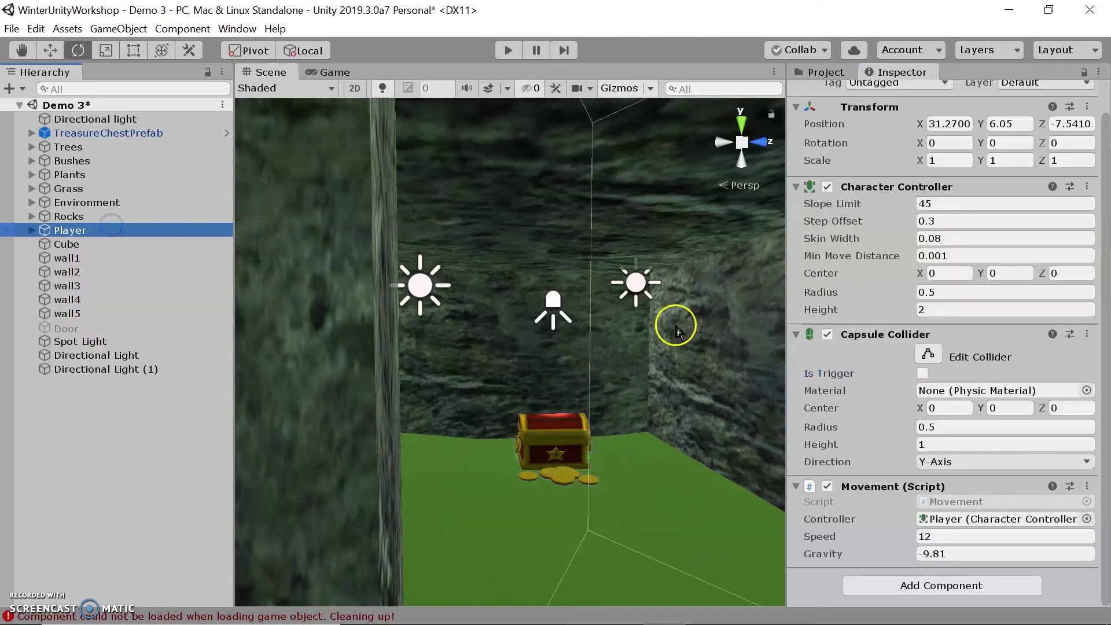
key(f)
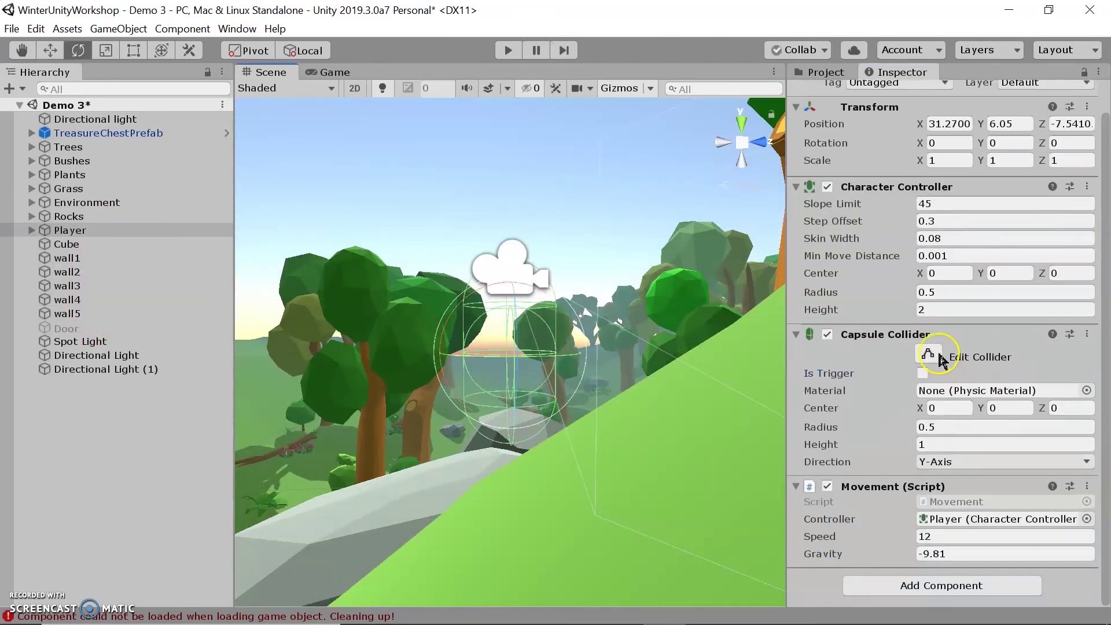
click(928, 354)
drag(561, 366, 551, 349)
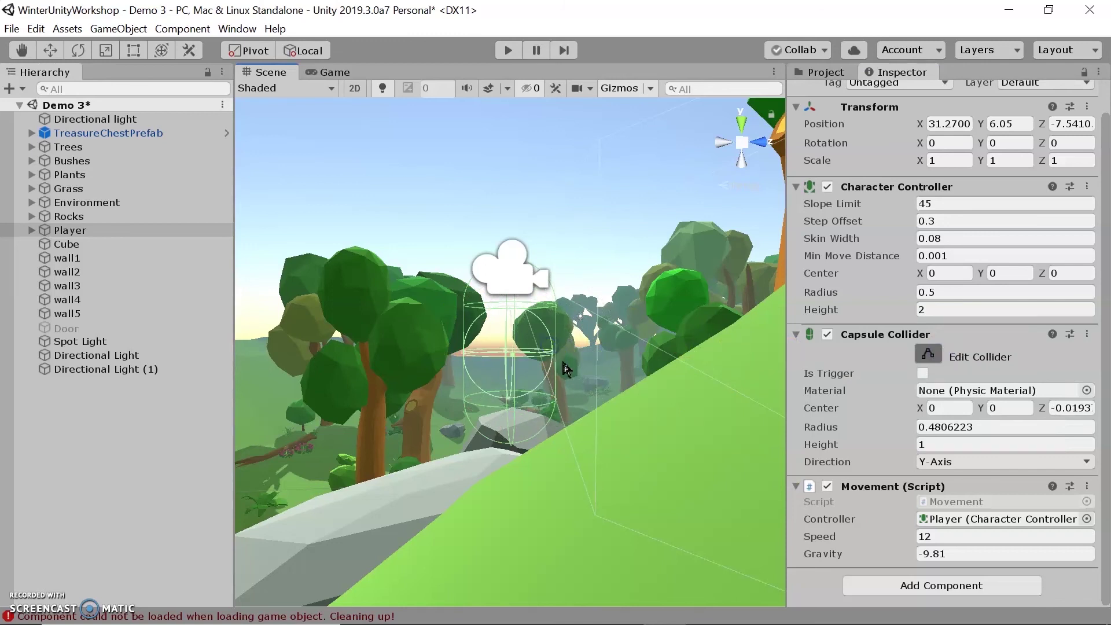
click(928, 390)
click(923, 408)
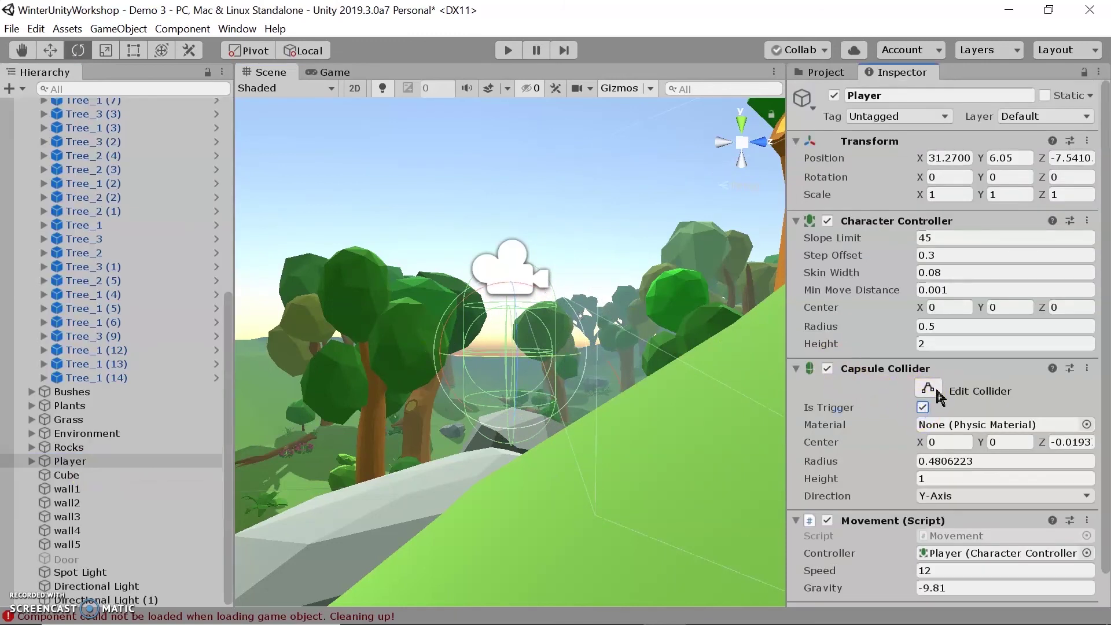
Enlarge the Player's capsule collider in the scene to a radius of about 1.53 and a height of about 3.05
click(929, 390)
drag(565, 367, 354, 387)
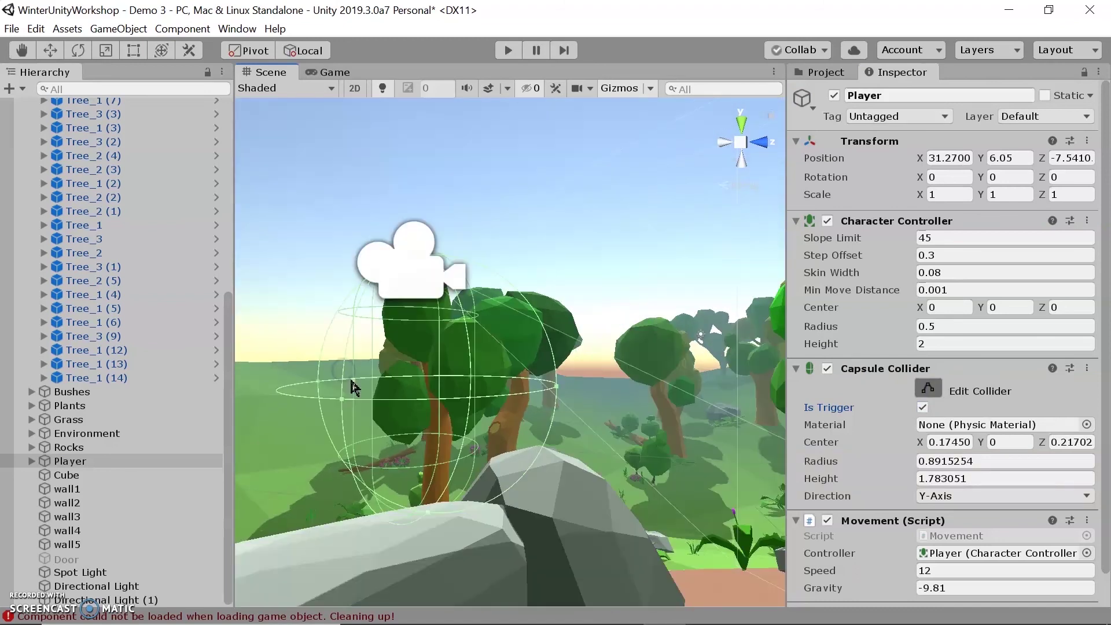
alt+drag(607, 417, 694, 420)
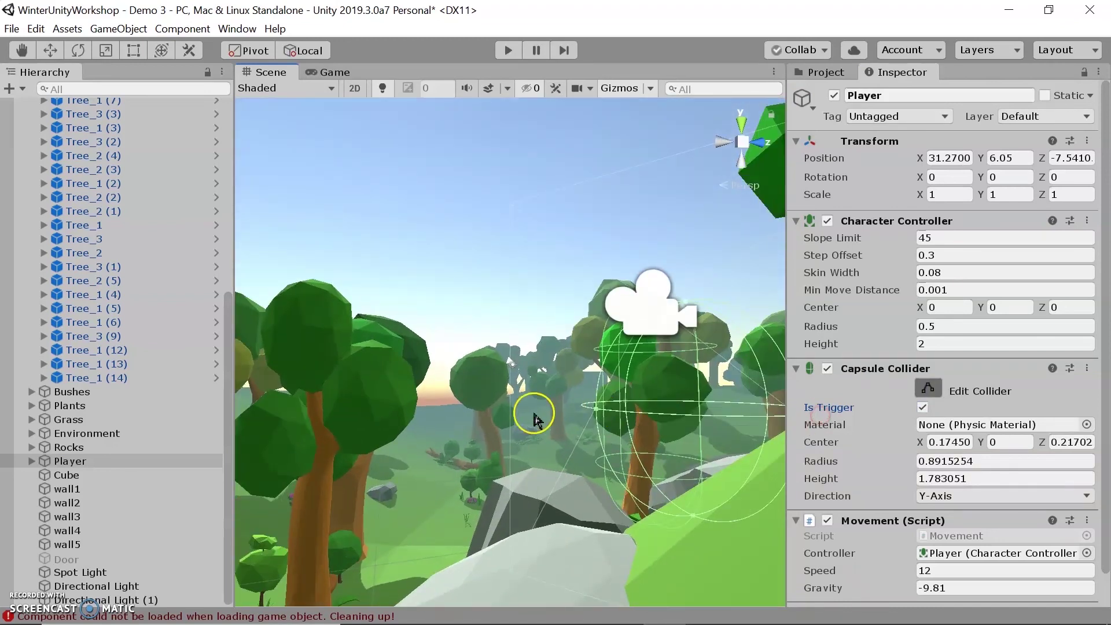
drag(596, 414, 533, 397)
click(551, 392)
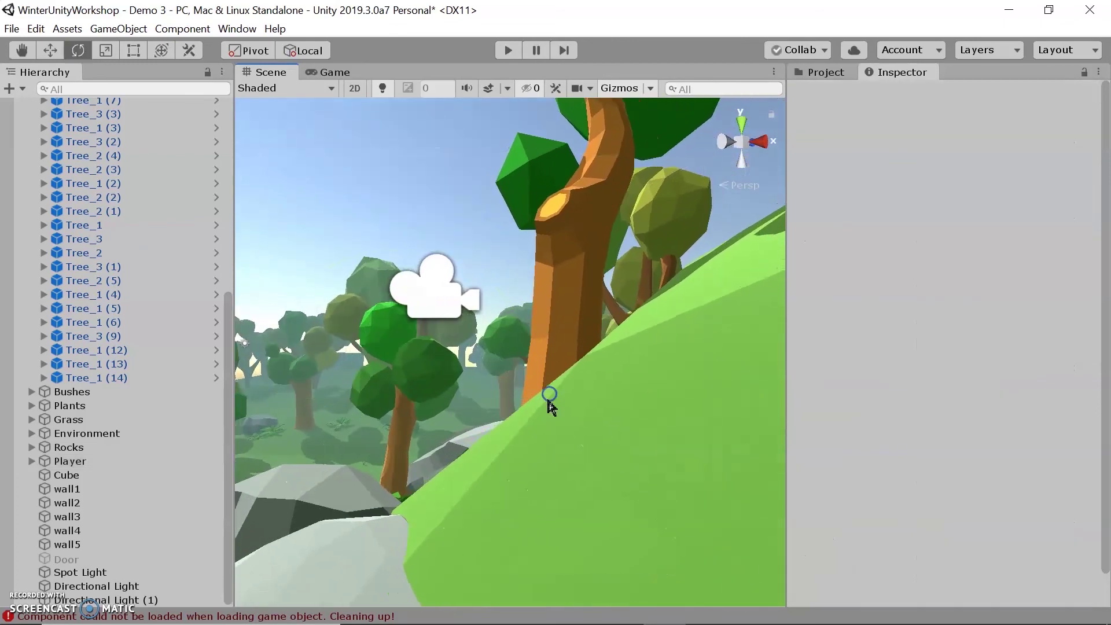
click(111, 478)
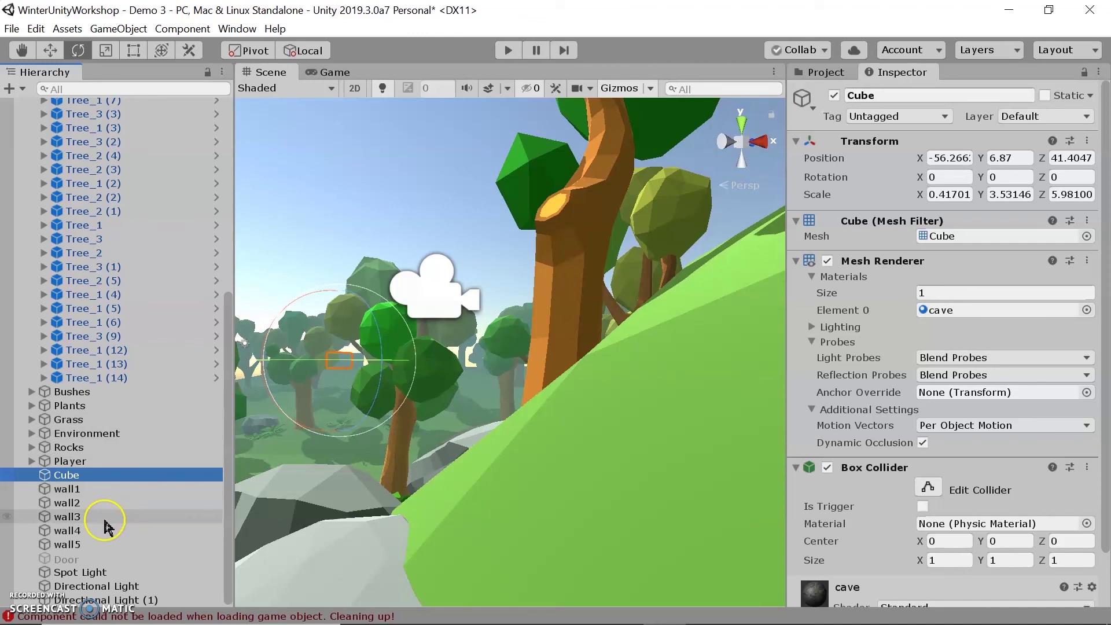
double_click(110, 461)
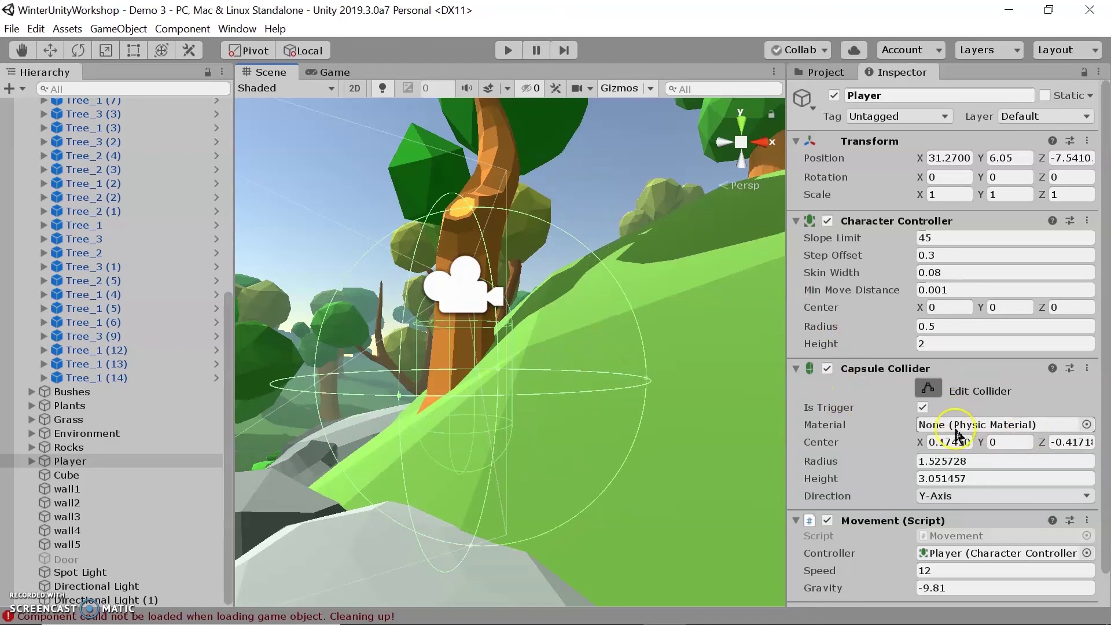
click(928, 389)
scroll(1007, 429, down, 1)
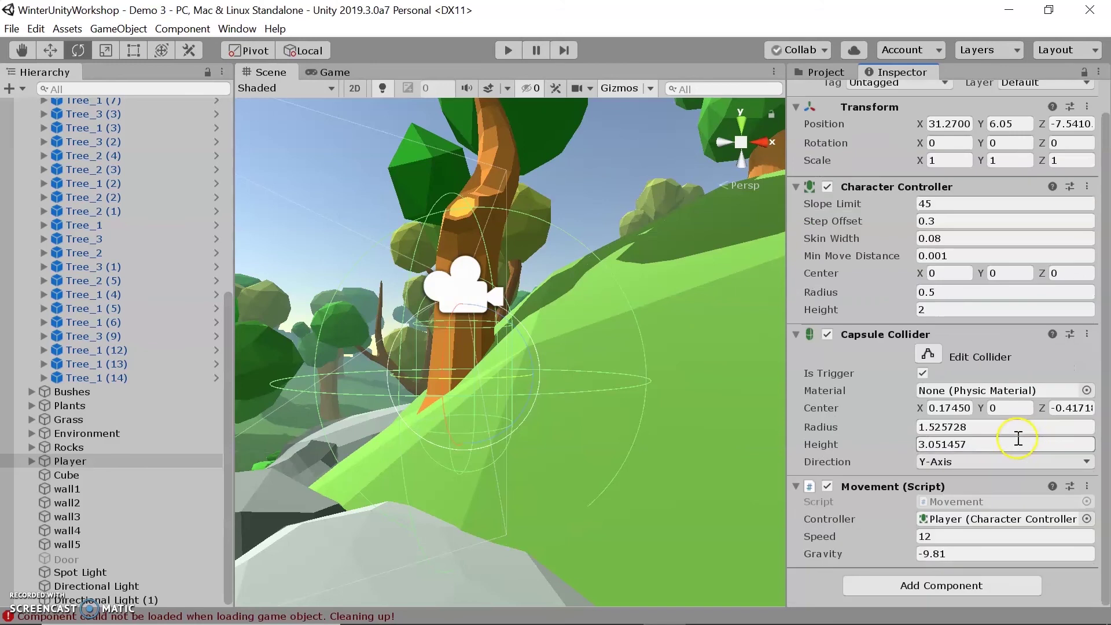
Open the Player's Movement script in Visual Studio and go to the public GameObject Door declaration
click(1089, 487)
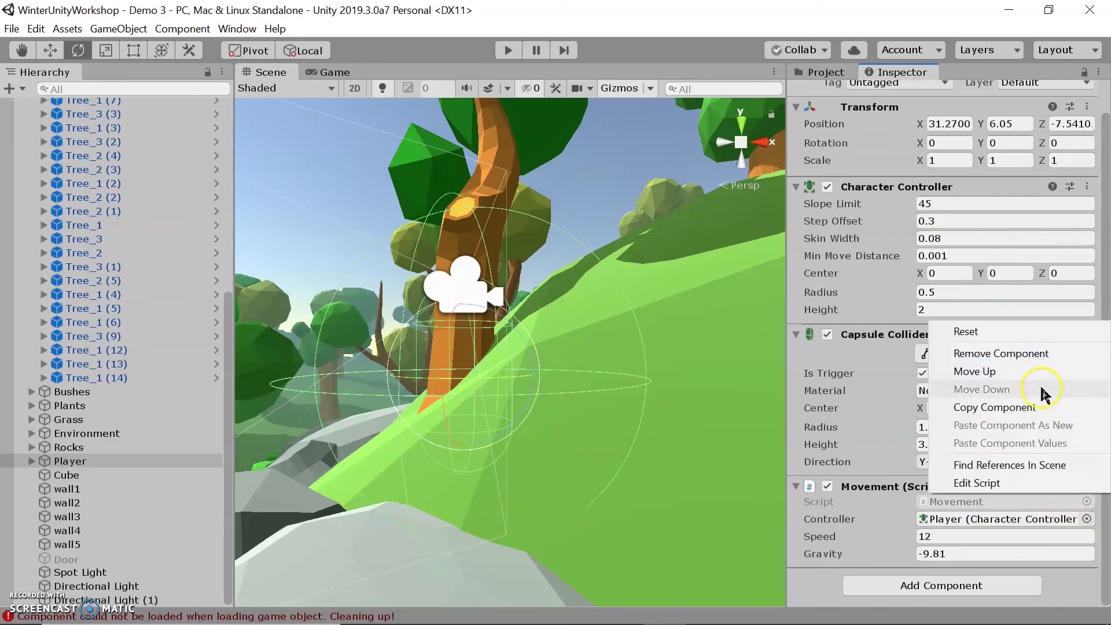
click(978, 484)
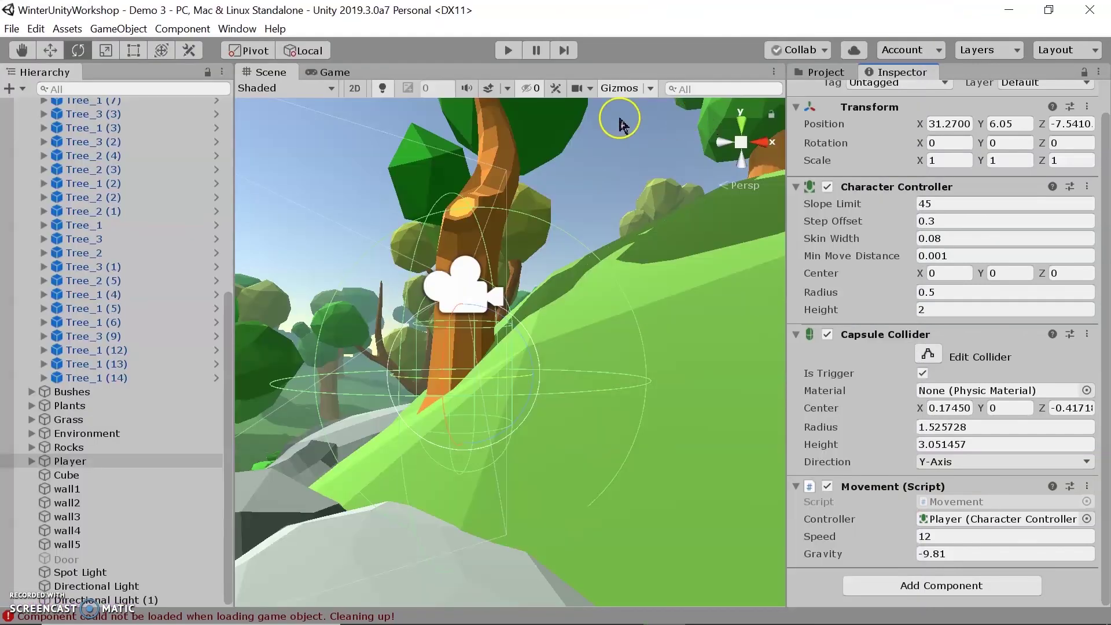
click(747, 607)
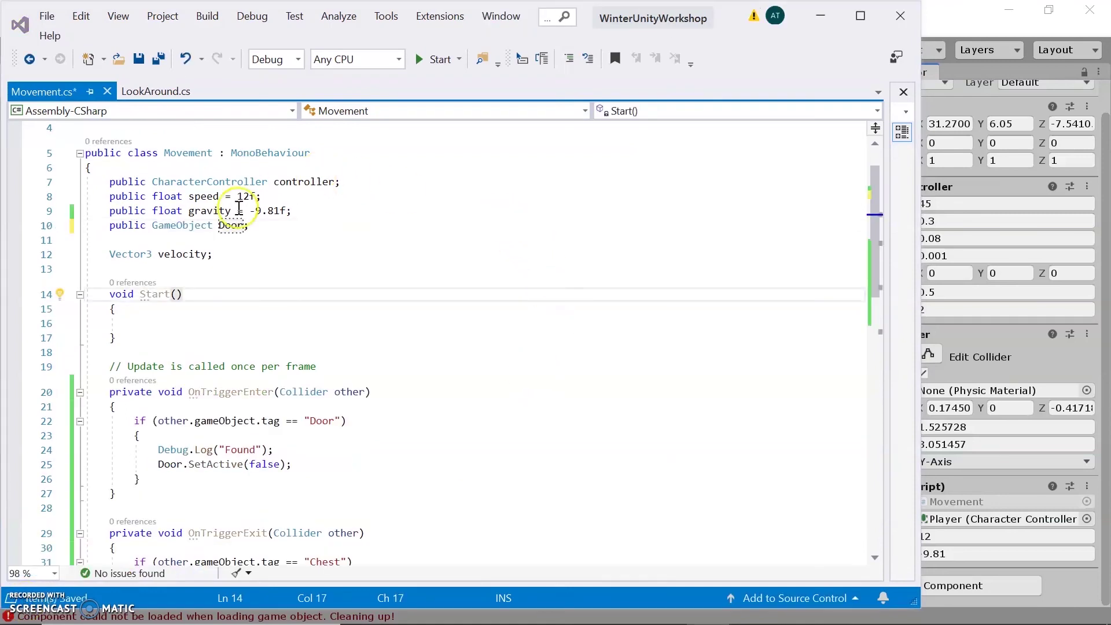
drag(106, 228, 252, 227)
click(273, 223)
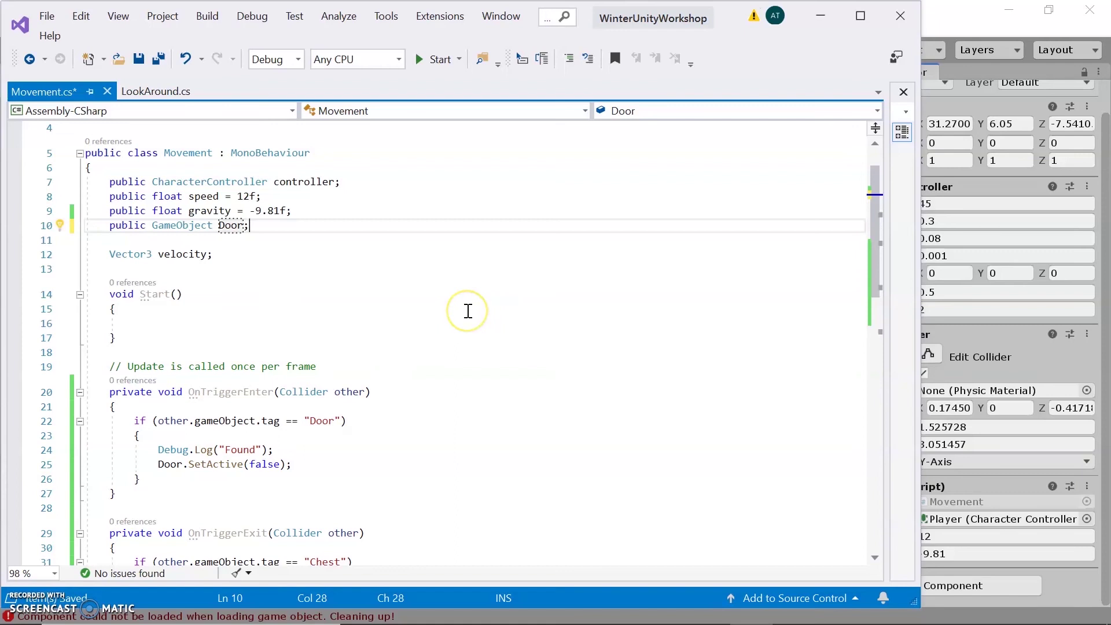
Examine the OnTriggerEnter and OnTriggerExit functions in Movement.cs, including the Door tag check and its log line
scroll(452, 320, down, 1)
scroll(452, 322, up, 1)
scroll(453, 324, down, 2)
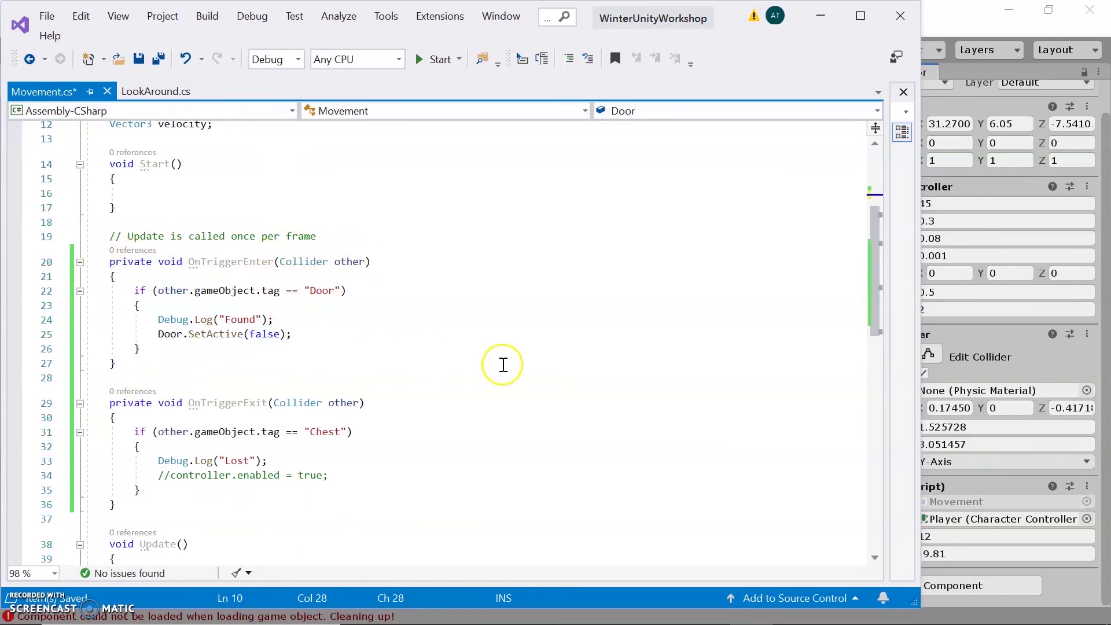
scroll(503, 365, down, 1)
click(165, 272)
click(251, 276)
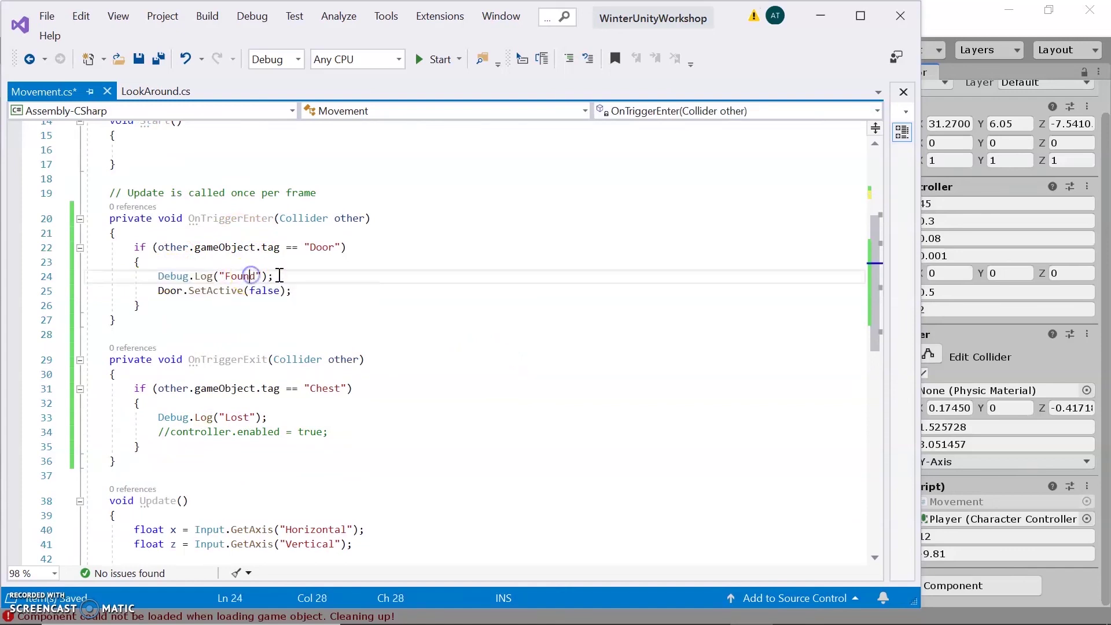
click(978, 27)
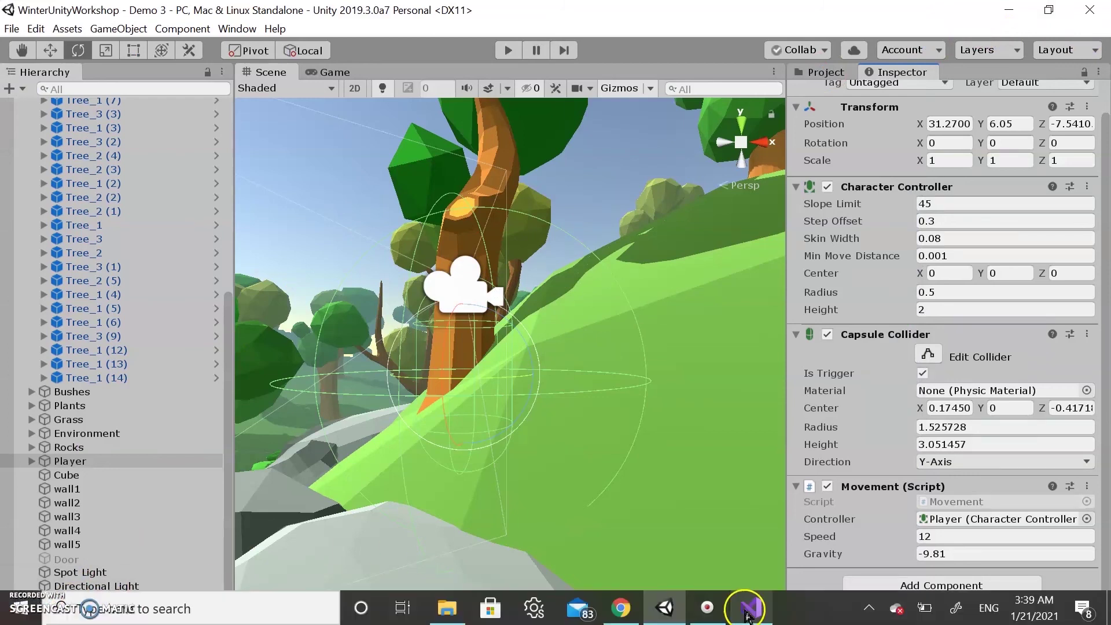
click(748, 609)
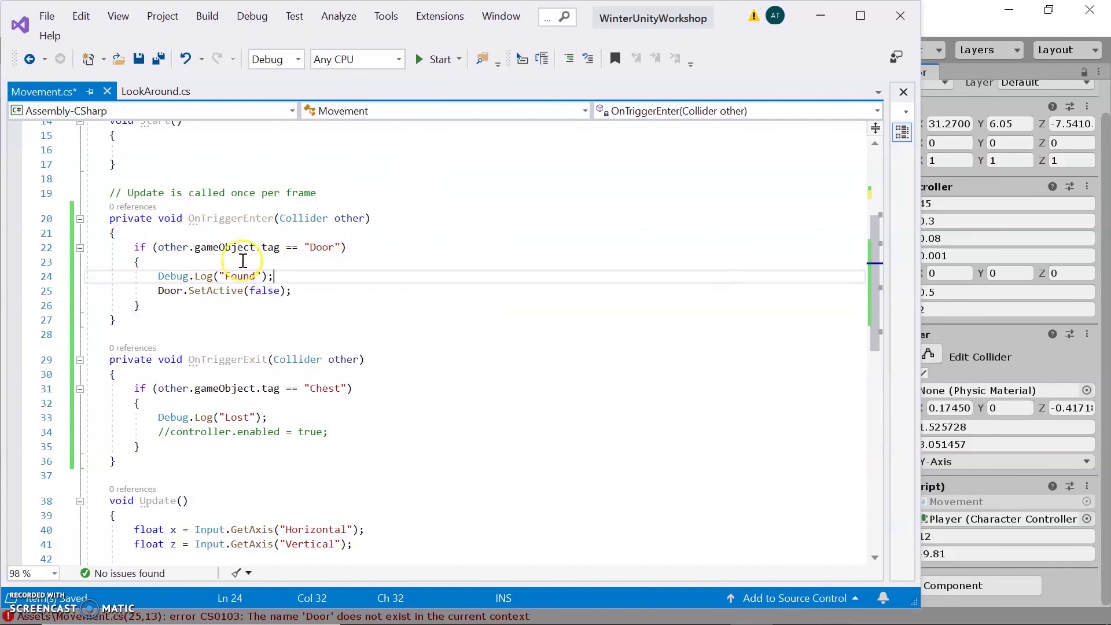
Duplicate the Door tag if block inside OnTriggerEnter directly below the original and change the copy's tag to "Chest"
click(147, 311)
drag(143, 310, 132, 249)
key(ctrl+c)
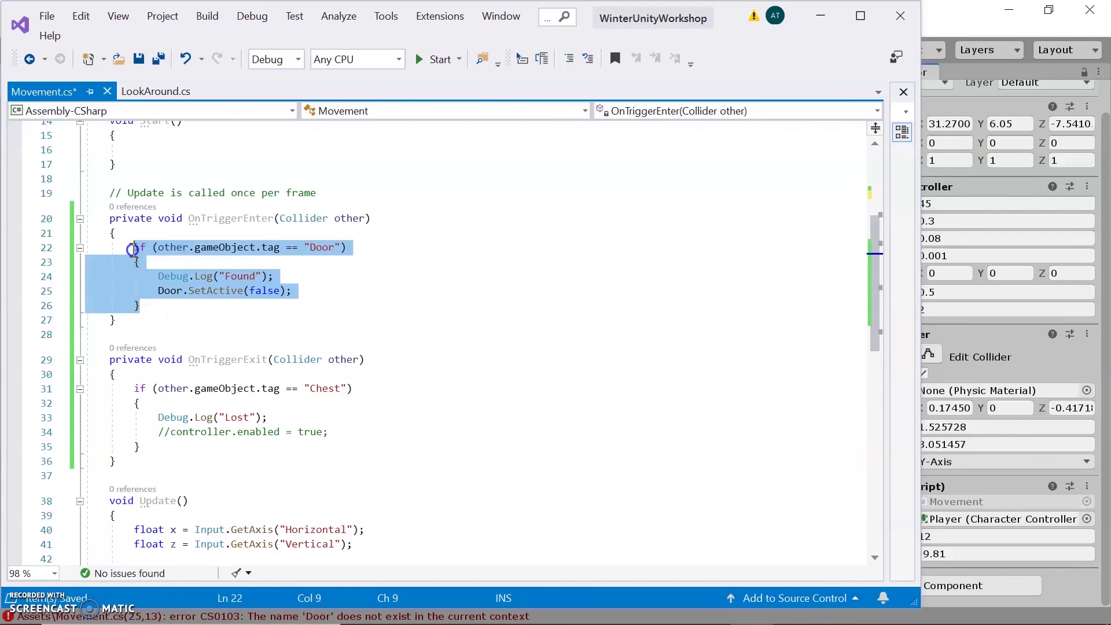
click(173, 310)
key(Return)
key(ctrl+v)
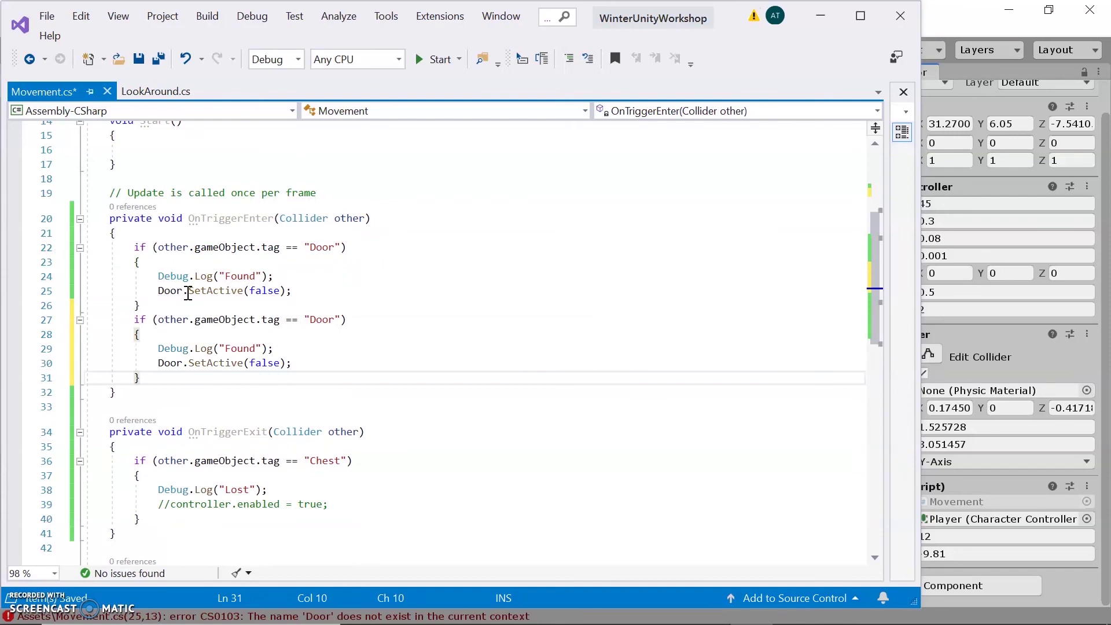
click(330, 323)
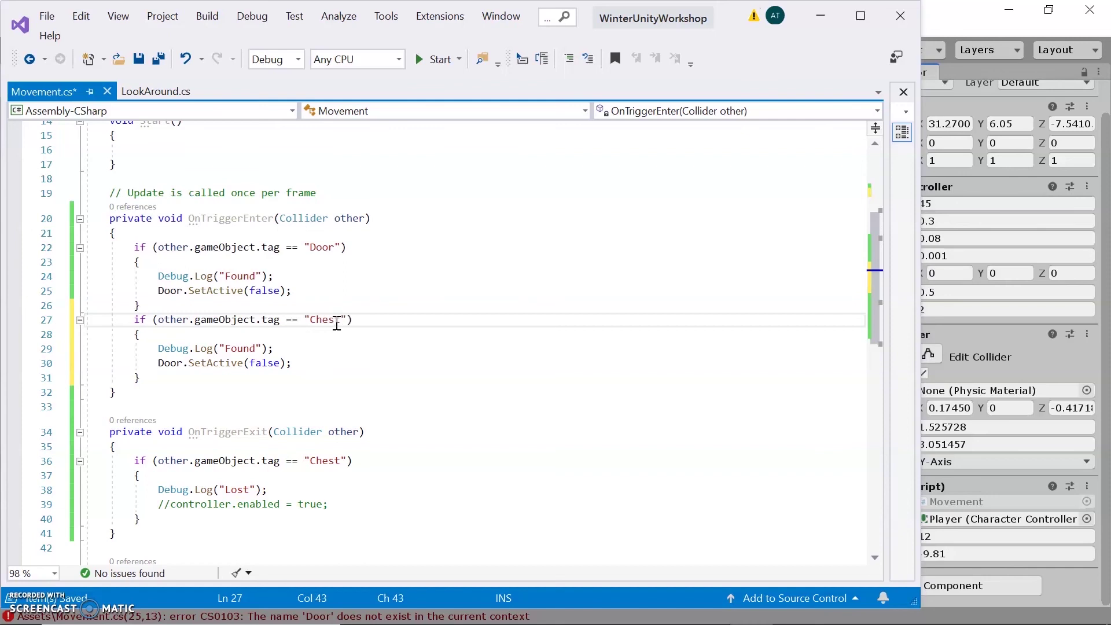
Delete the Debug.Log("Found") line from the Door block in OnTriggerEnter, leaving no blank line
drag(273, 277, 154, 276)
key(BackSpace)
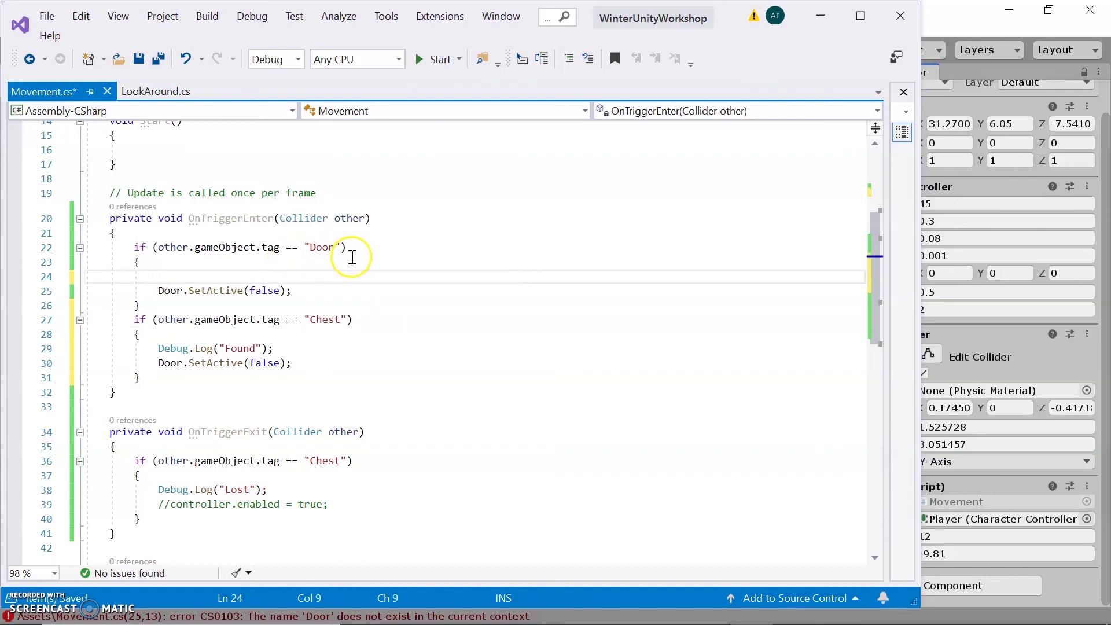
key(BackSpace)
key(BackSpace)
key(BackSpace)
key(BackSpace)
key(BackSpace)
key(BackSpace)
key(BackSpace)
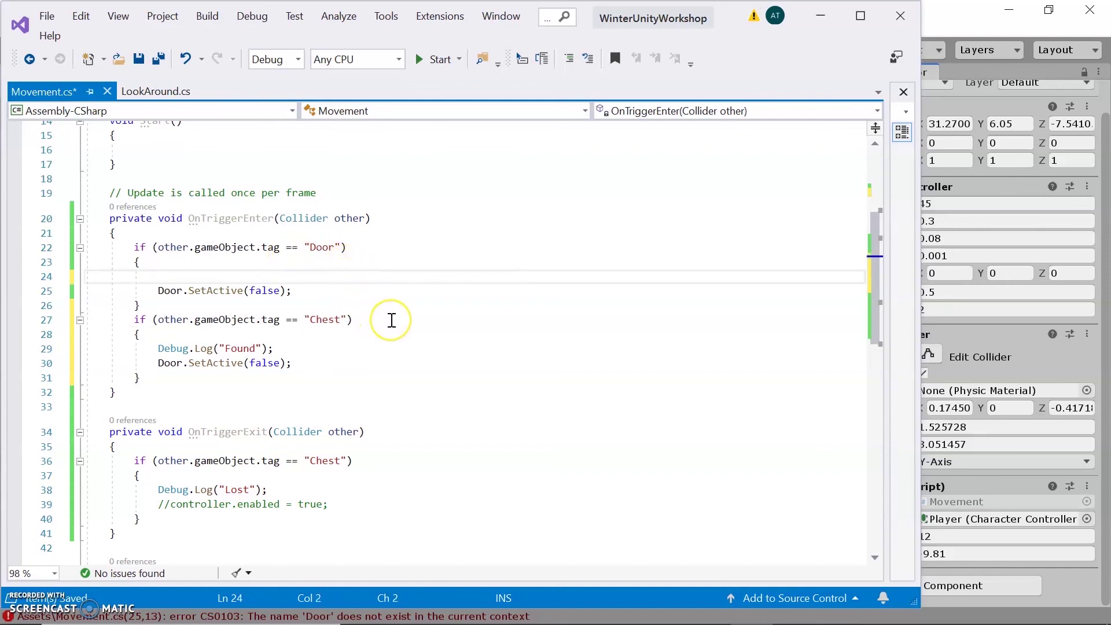
key(BackSpace)
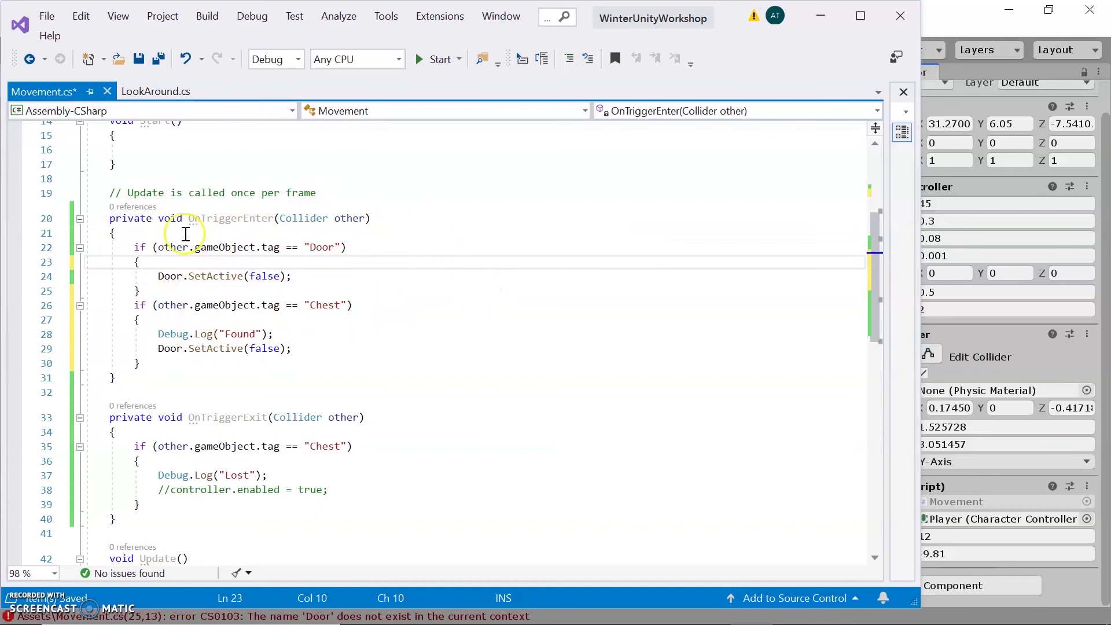
Review the Collider parameter of OnTriggerEnter, the statements in its Chest block and the OnTriggerExit function
click(308, 220)
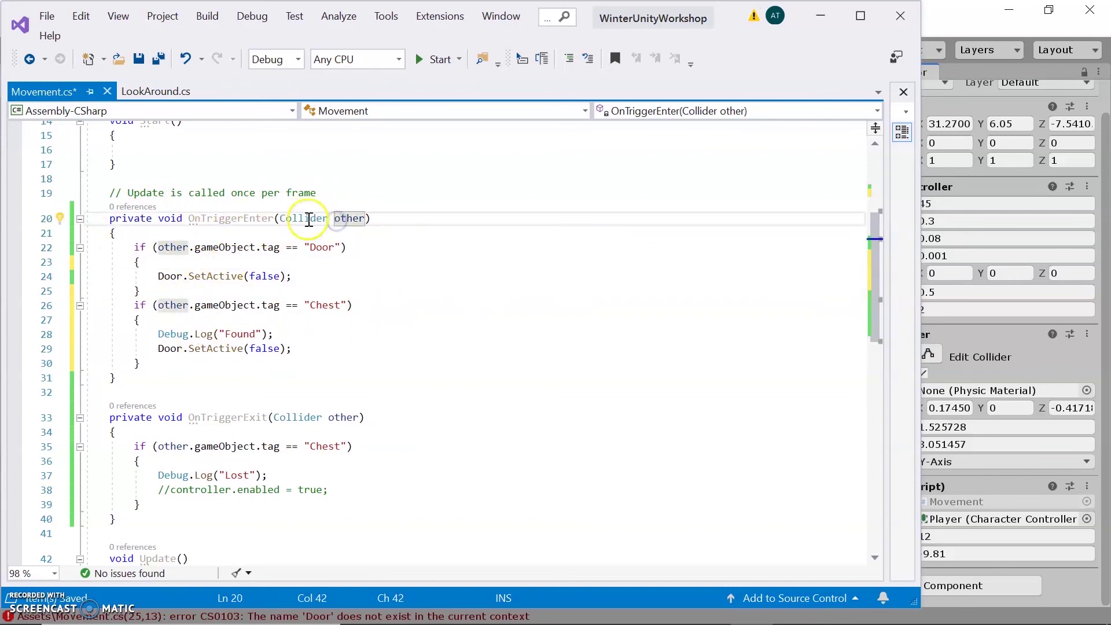
click(341, 222)
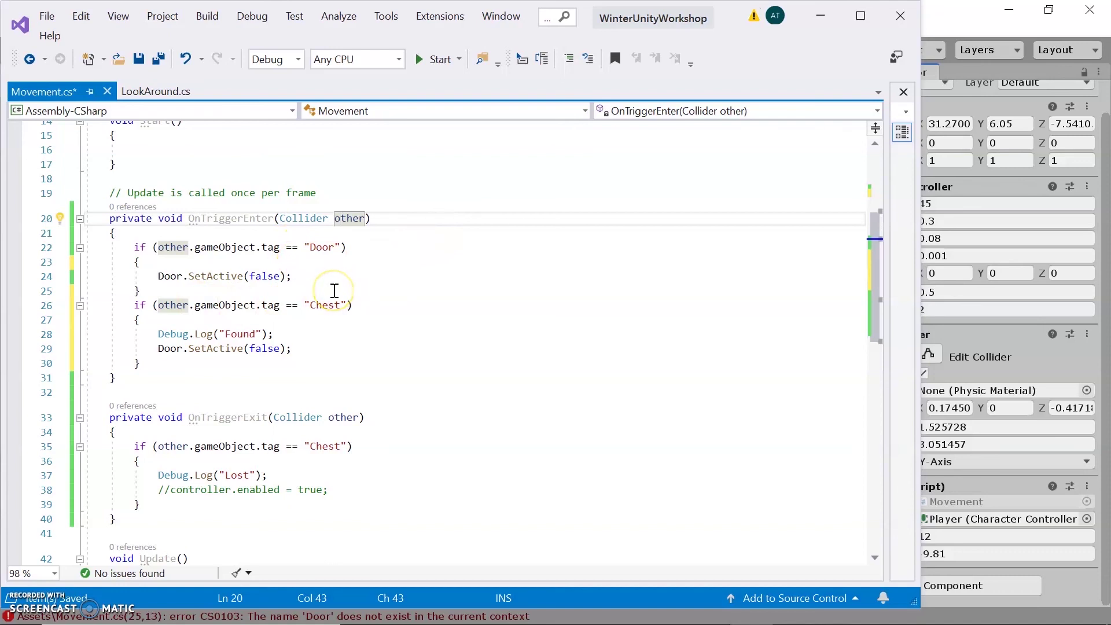
click(270, 337)
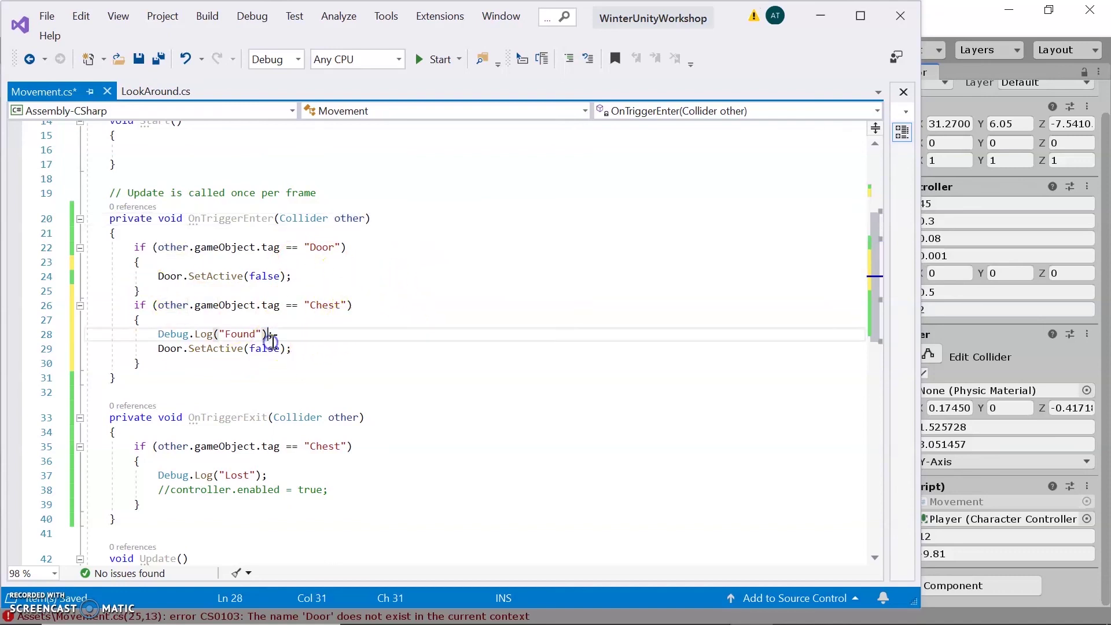
click(307, 354)
scroll(308, 355, down, 2)
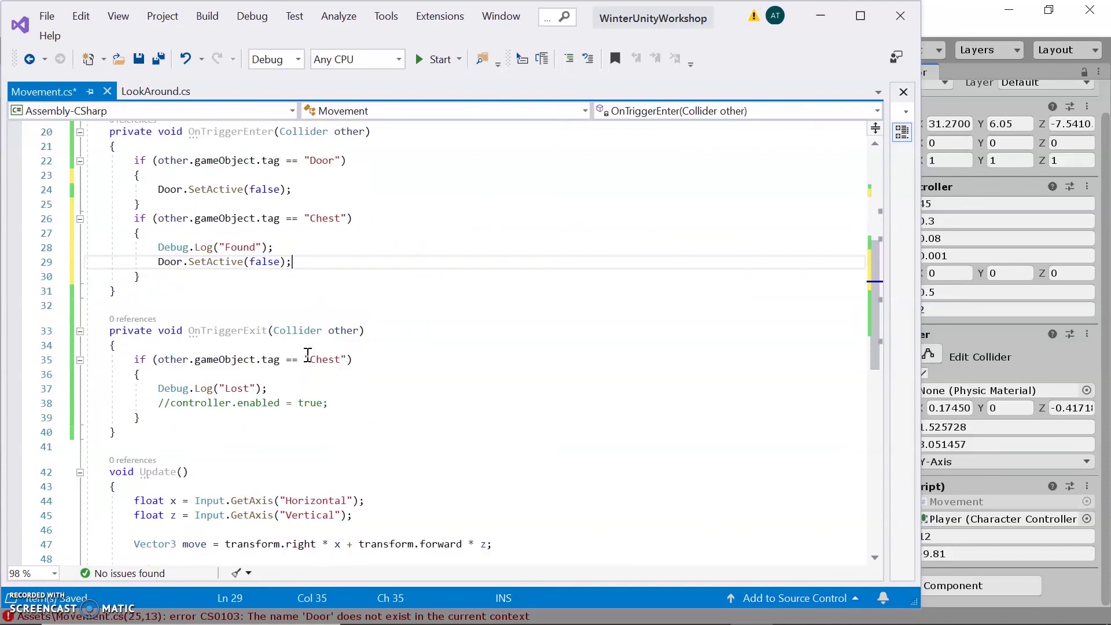
scroll(308, 355, up, 2)
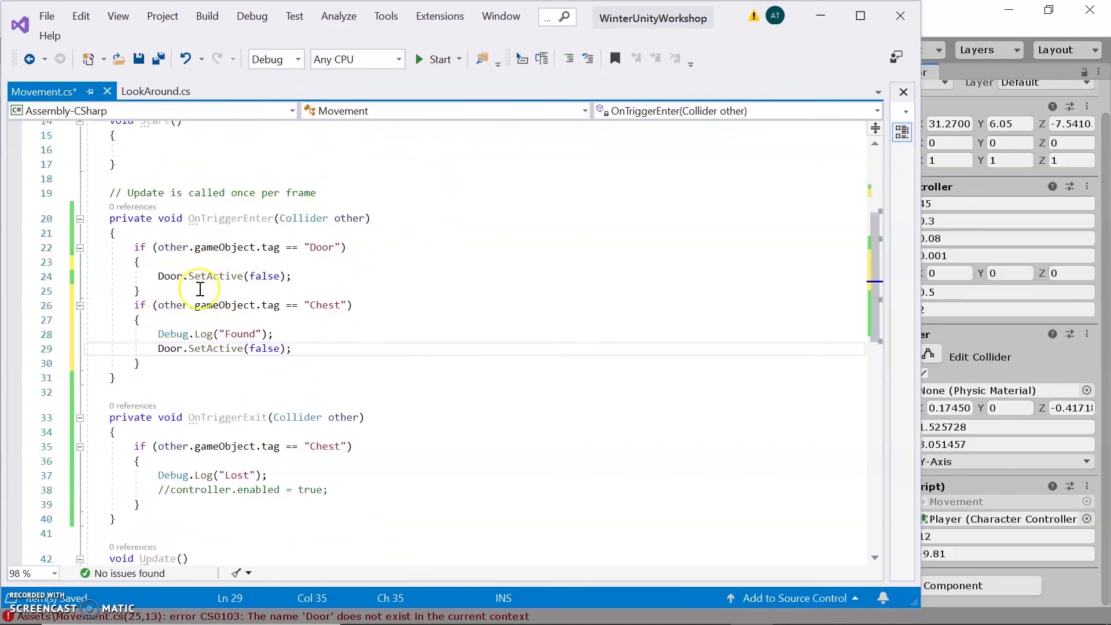
scroll(270, 249, down, 2)
scroll(405, 318, down, 1)
Delete the commented-out controller.enabled line from the Chest block in OnTriggerExit
click(343, 316)
click(335, 361)
drag(333, 361, 174, 361)
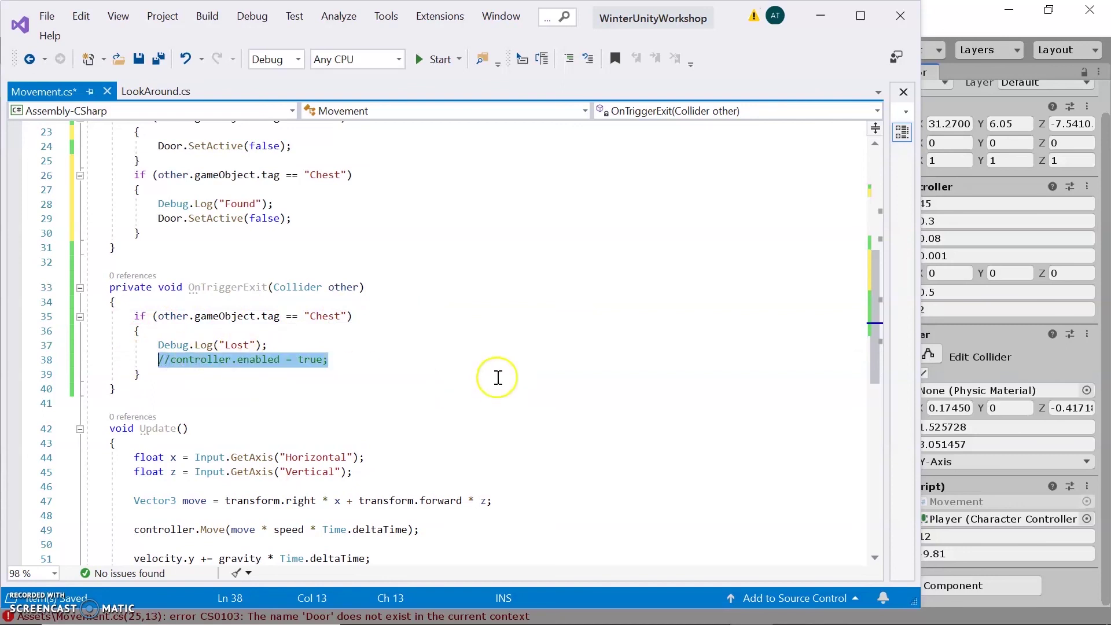
key(BackSpace)
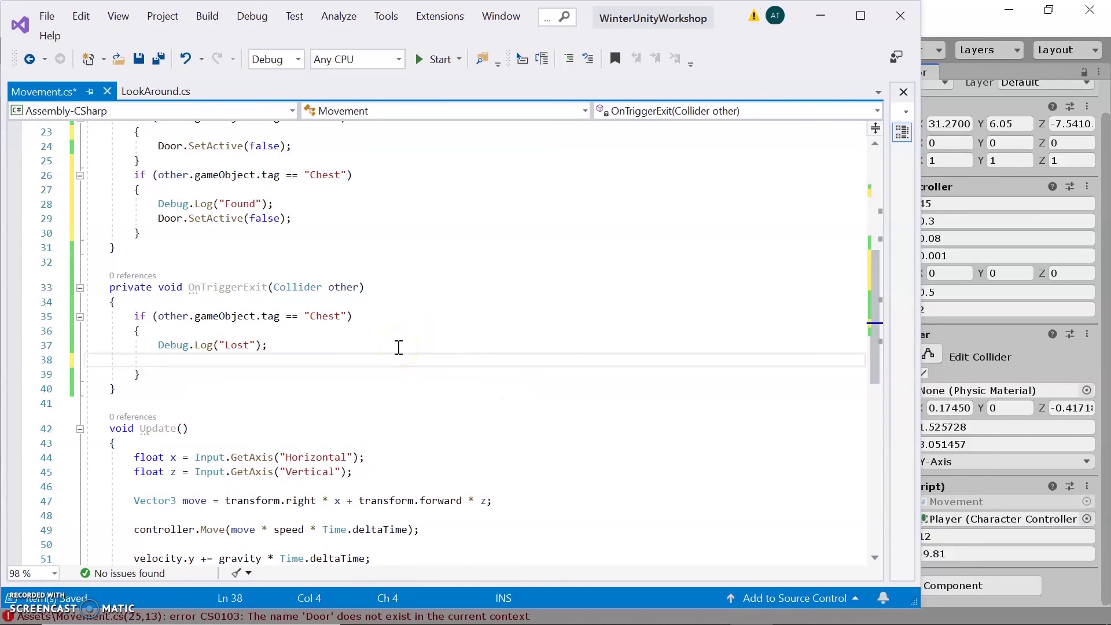
key(BackSpace)
Save the Movement script and switch back to Unity
scroll(327, 359, up, 7)
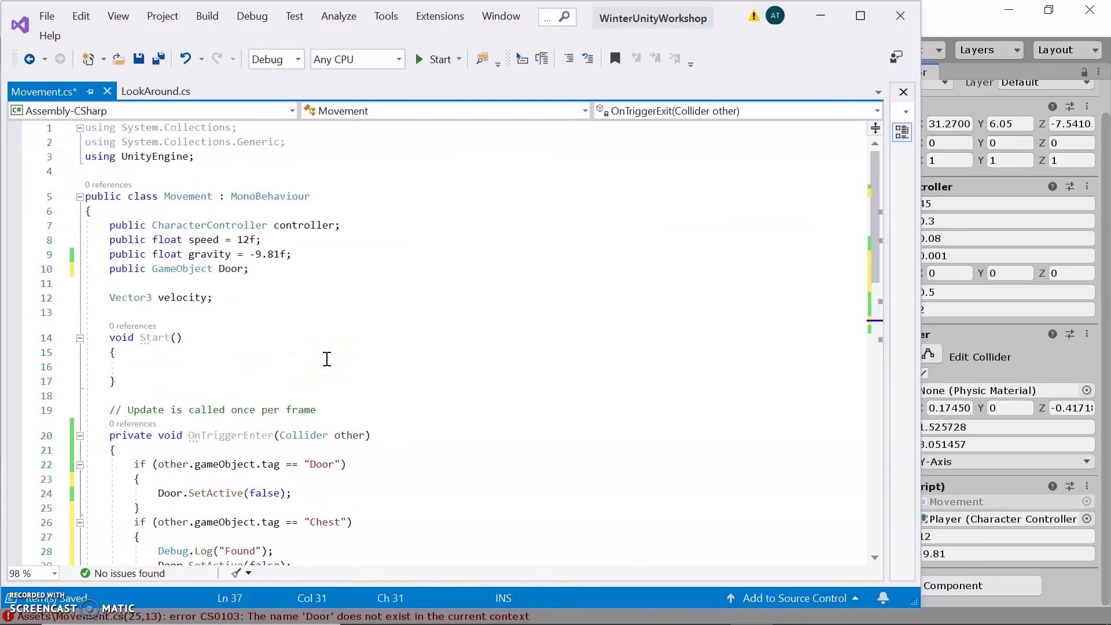
key(ctrl+s)
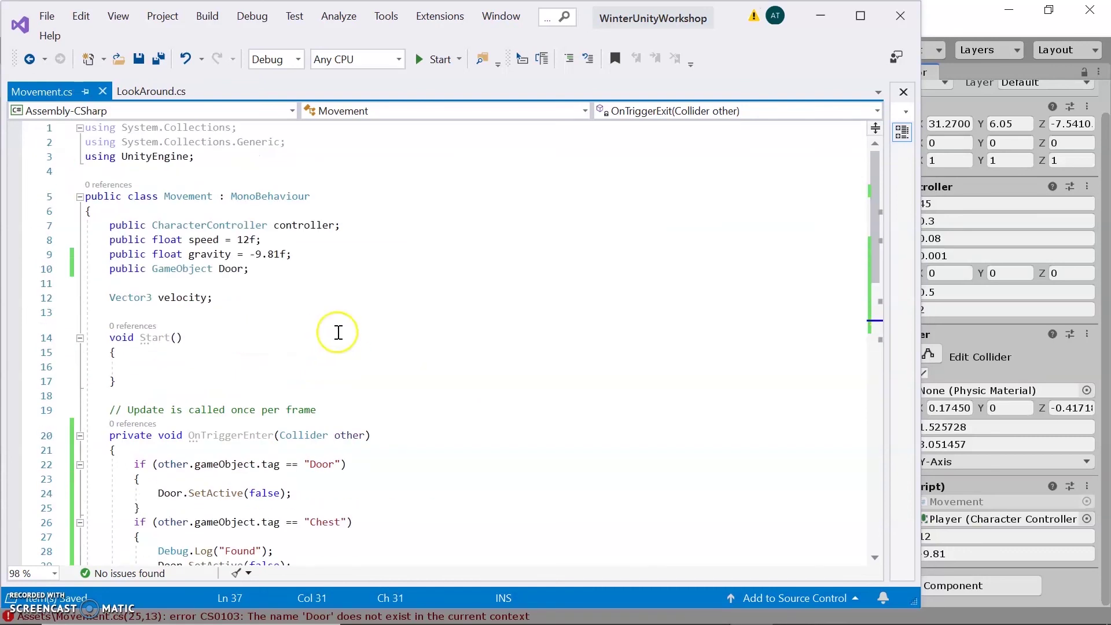
click(945, 36)
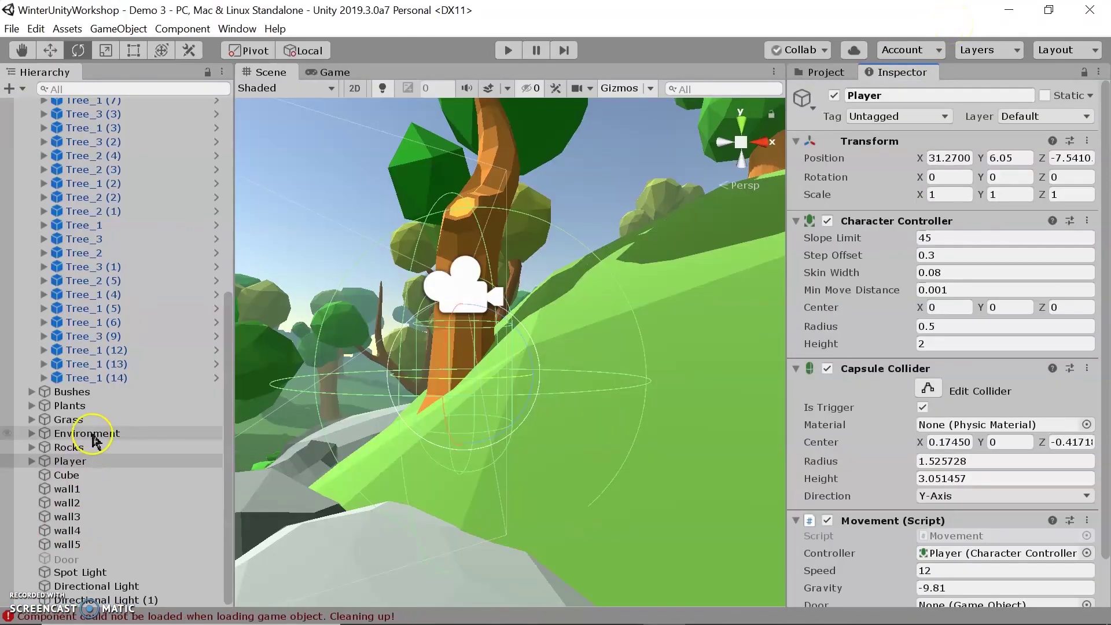
Activate the Door object and create a new tag named Door
click(98, 559)
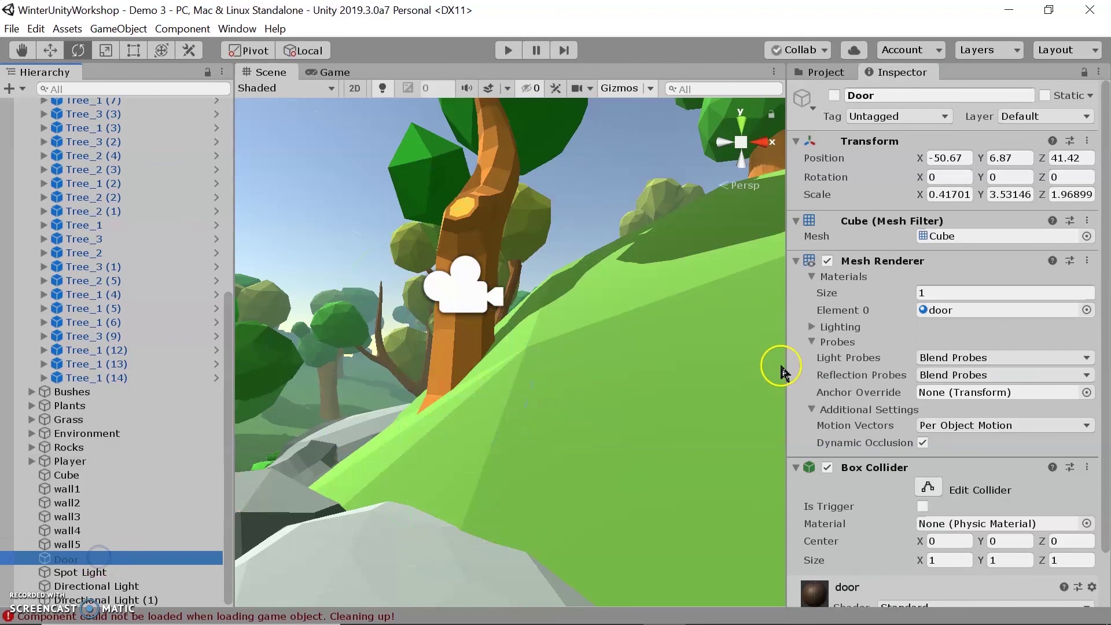
click(834, 95)
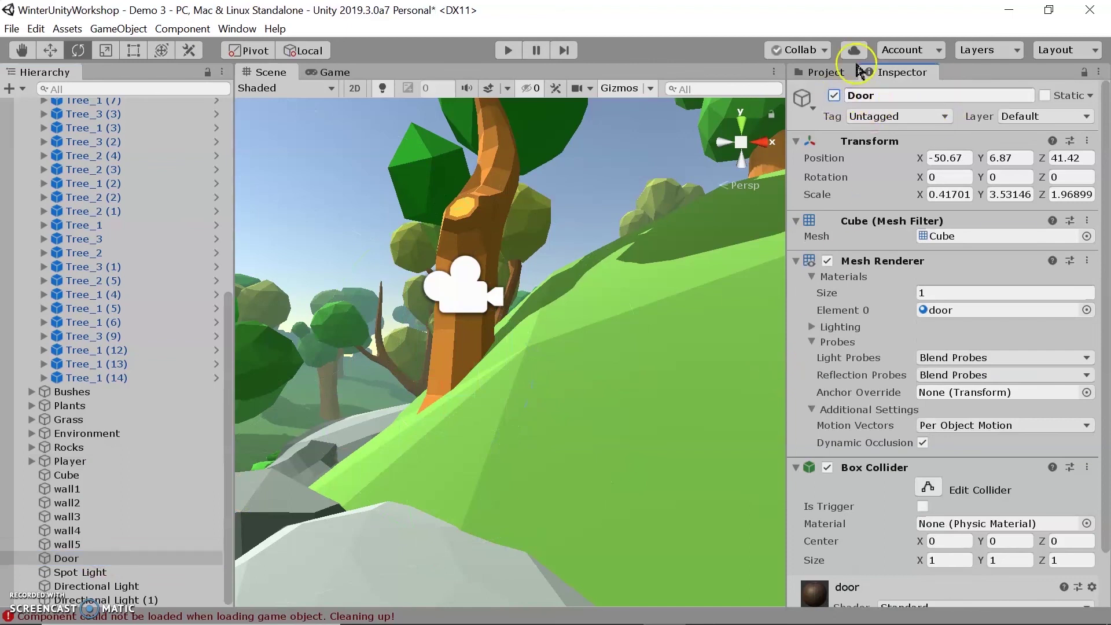
click(927, 121)
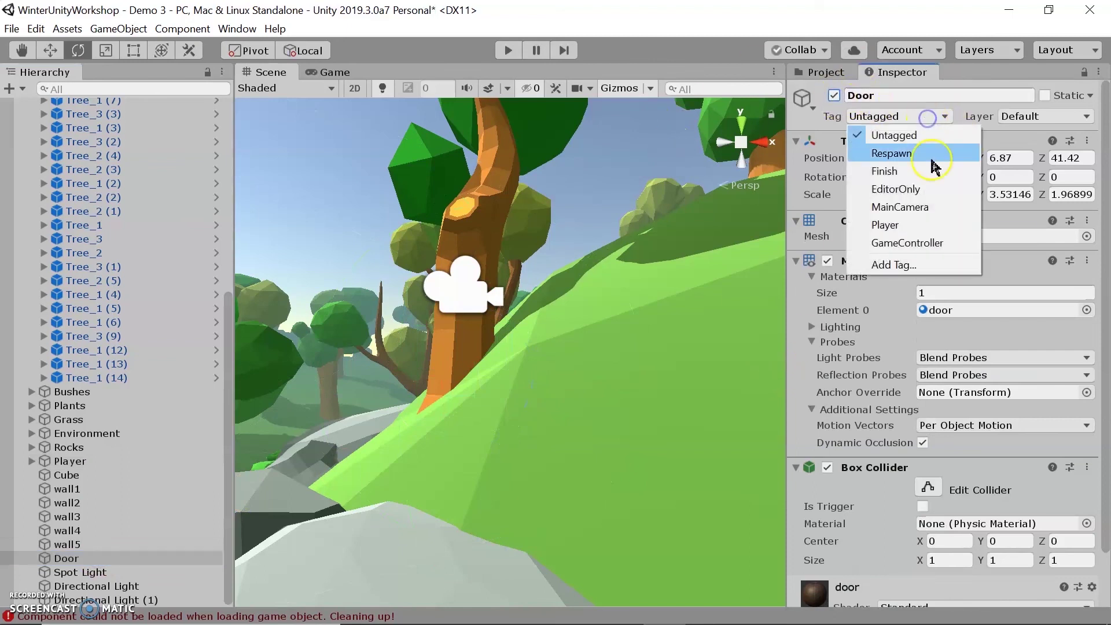
click(921, 267)
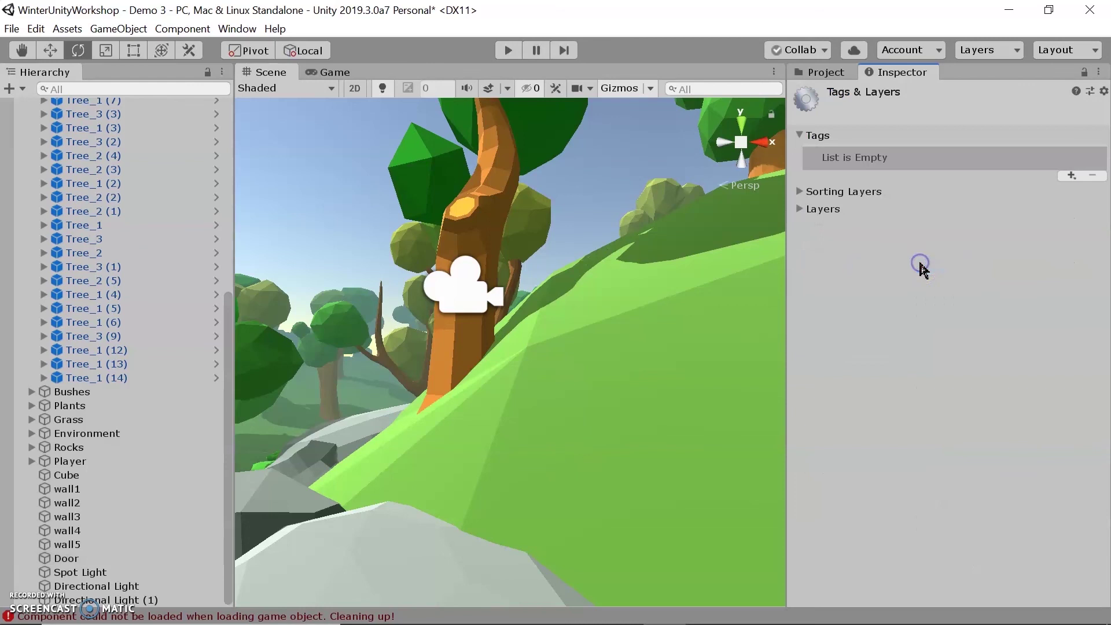
click(1070, 176)
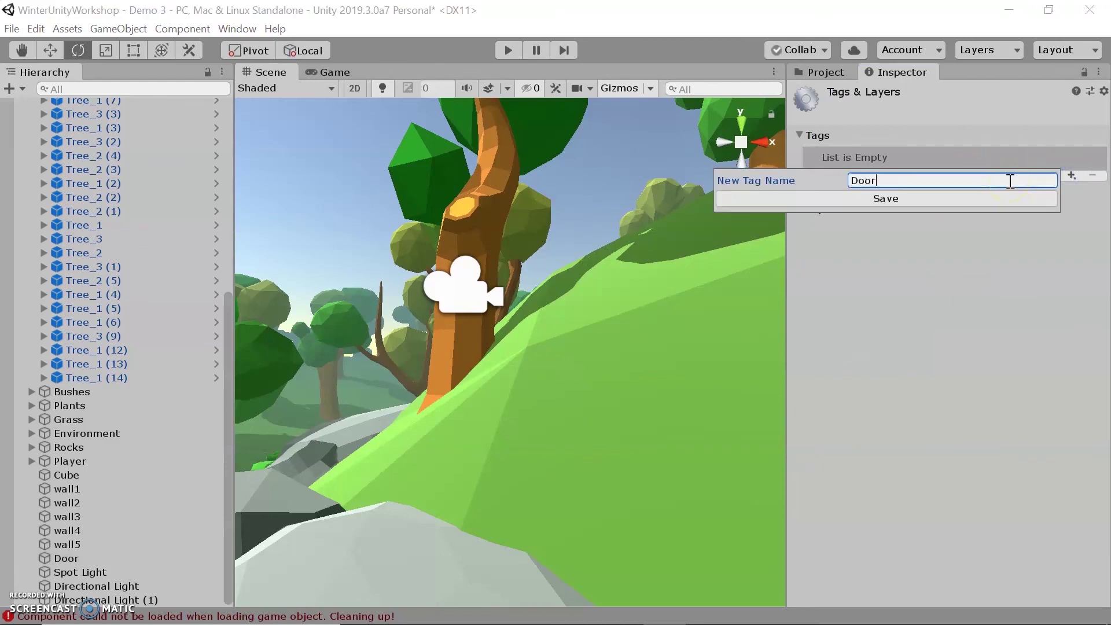
click(984, 200)
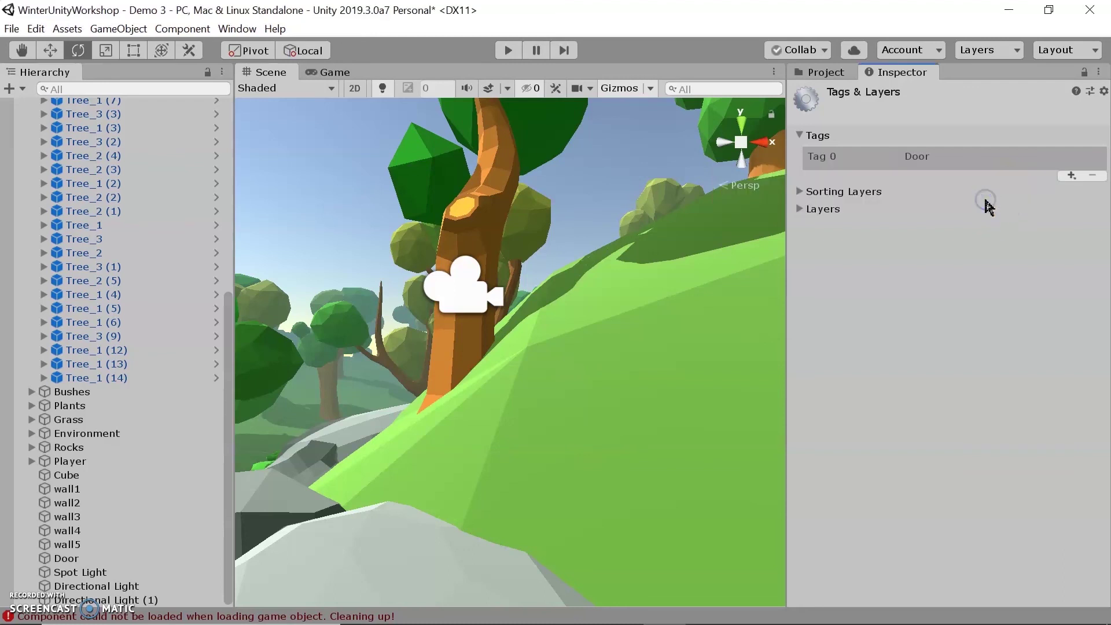
Assign the Door tag to the Door object
click(93, 559)
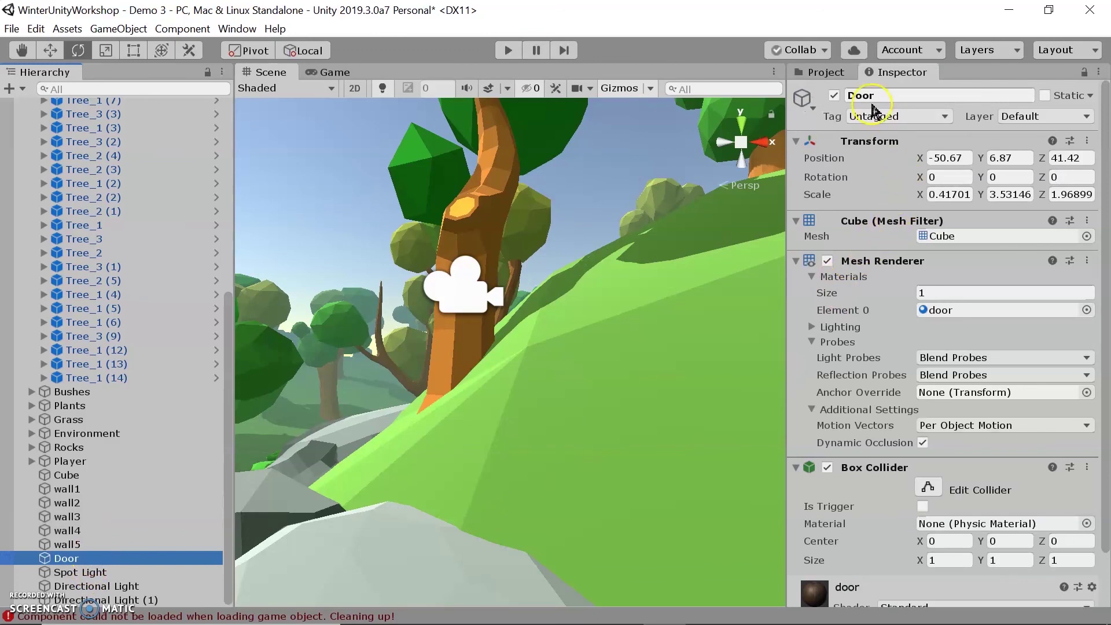
click(884, 118)
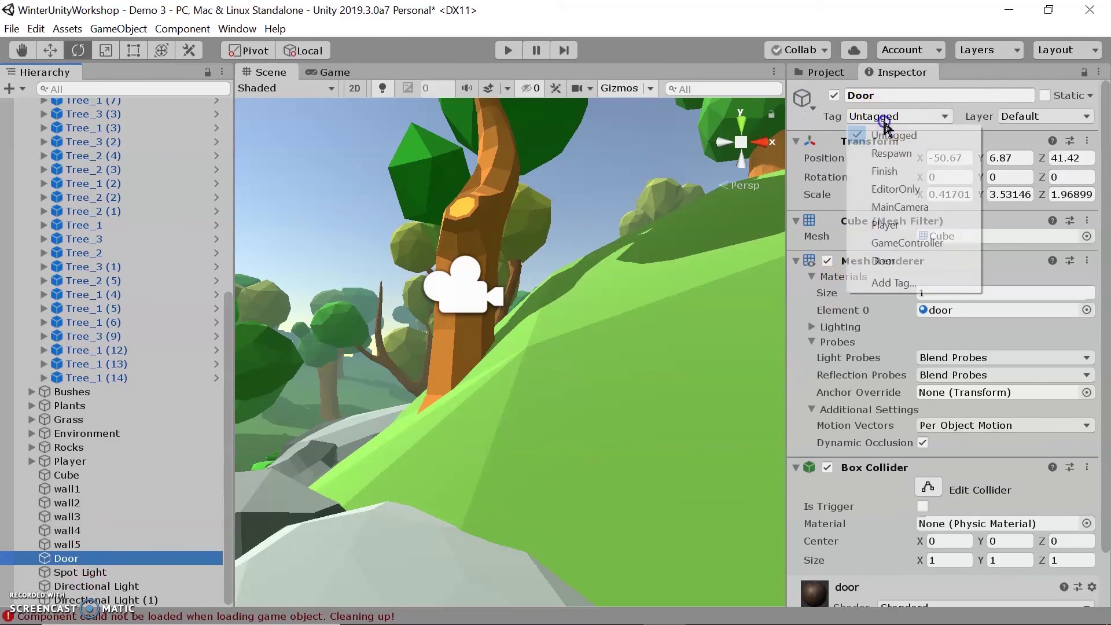
click(898, 264)
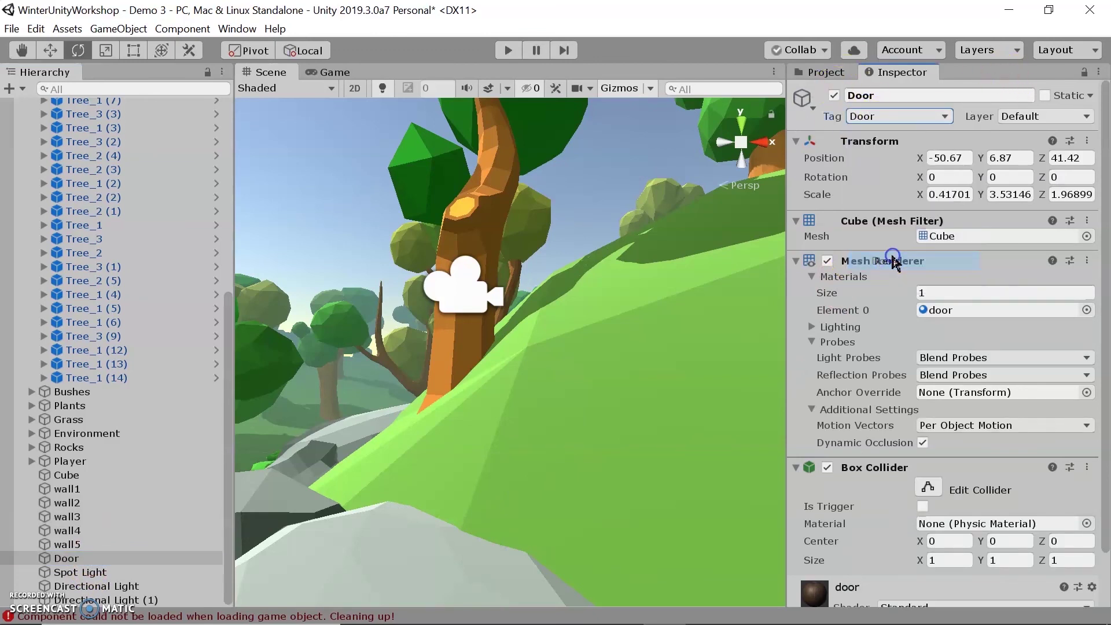
Collapse the Trees group and create a new tag named Chest for TreasureChestPrefab
scroll(103, 468, up, 8)
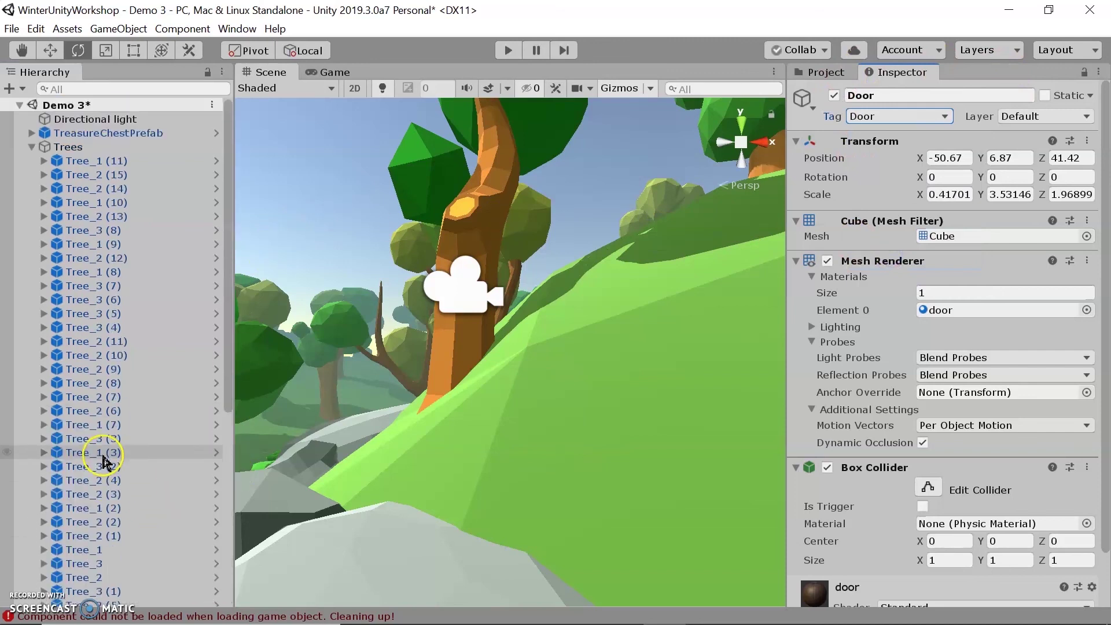
click(32, 147)
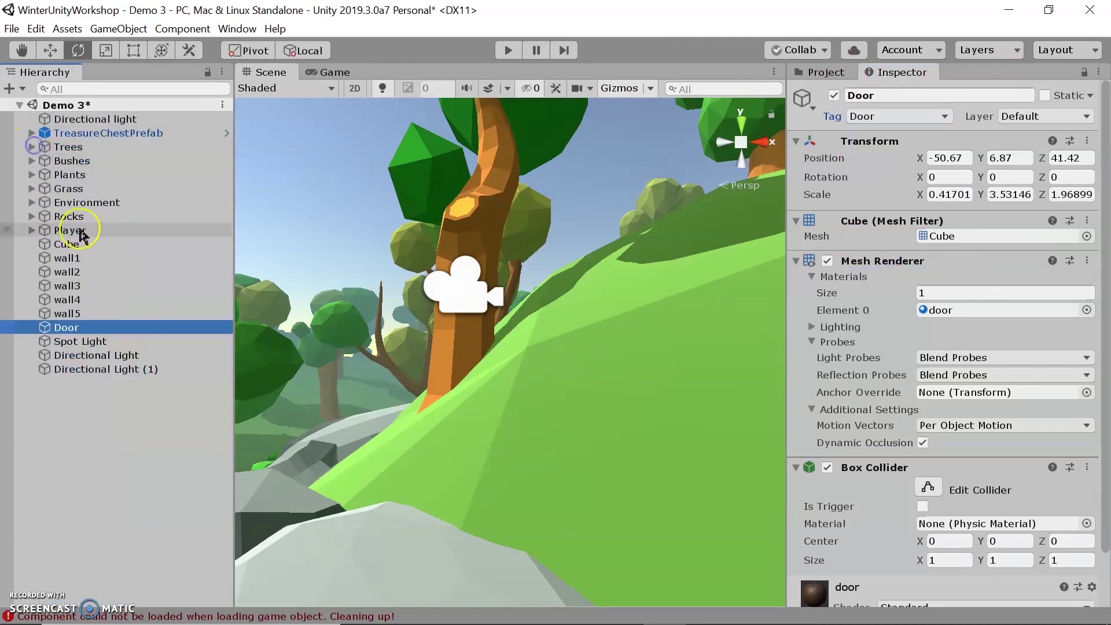
click(139, 134)
click(920, 117)
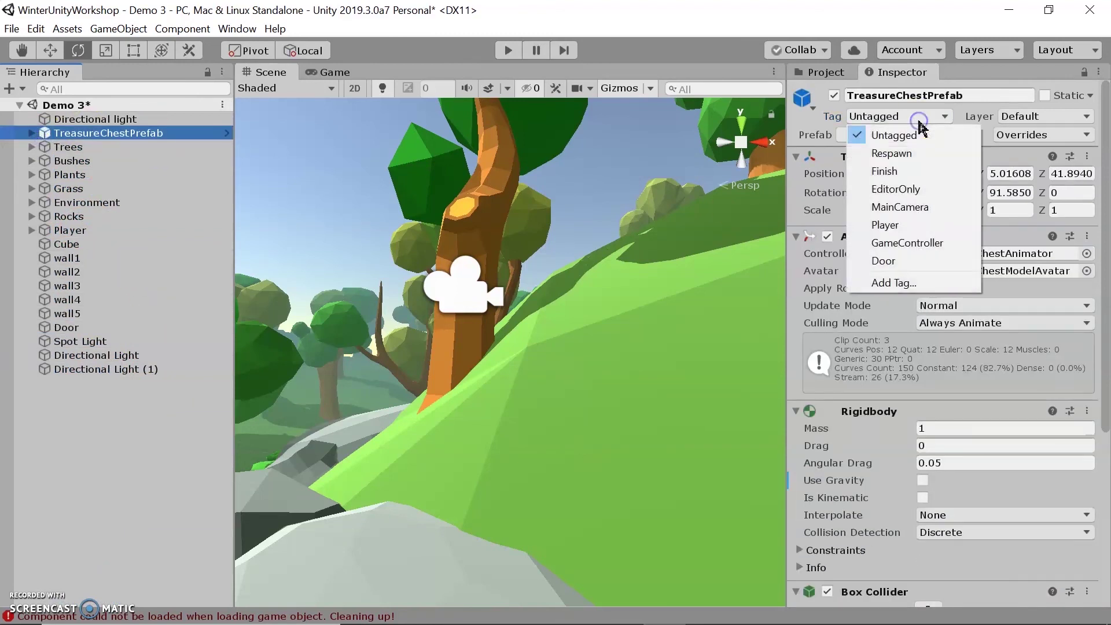
click(926, 282)
click(1070, 176)
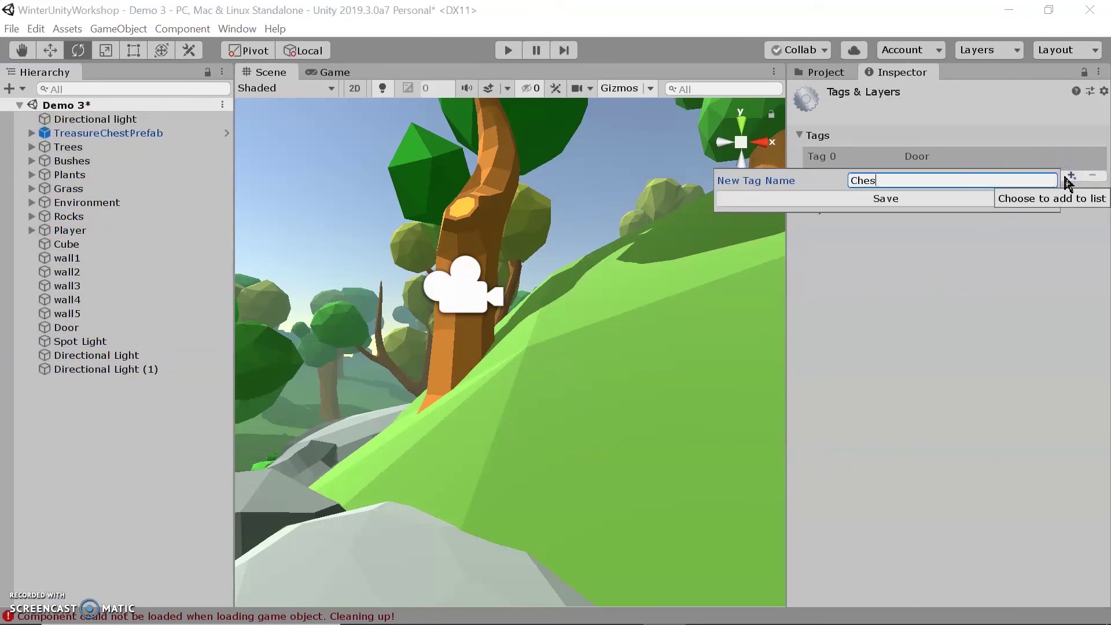
text(Chest)
click(843, 200)
Assign the Chest tag to TreasureChestPrefab and save the scene
click(225, 134)
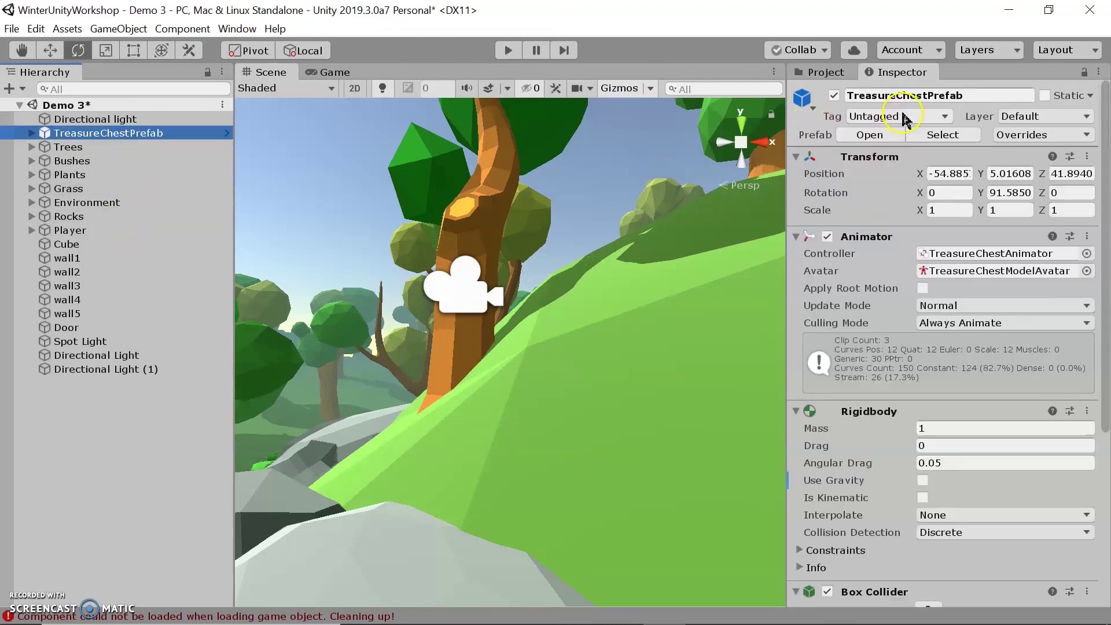
click(905, 116)
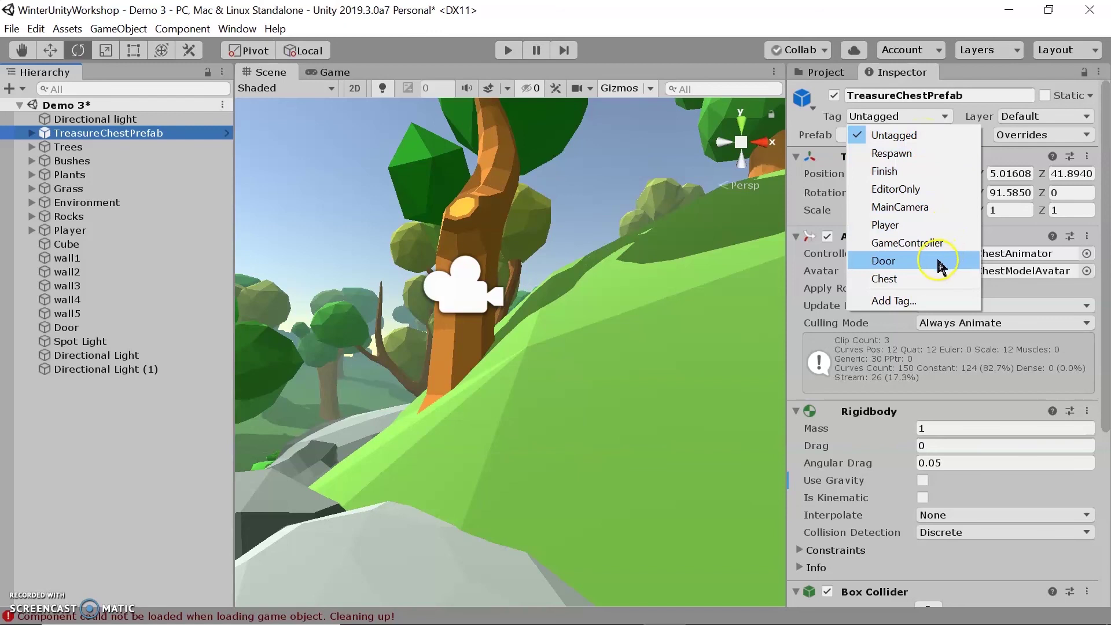
click(938, 279)
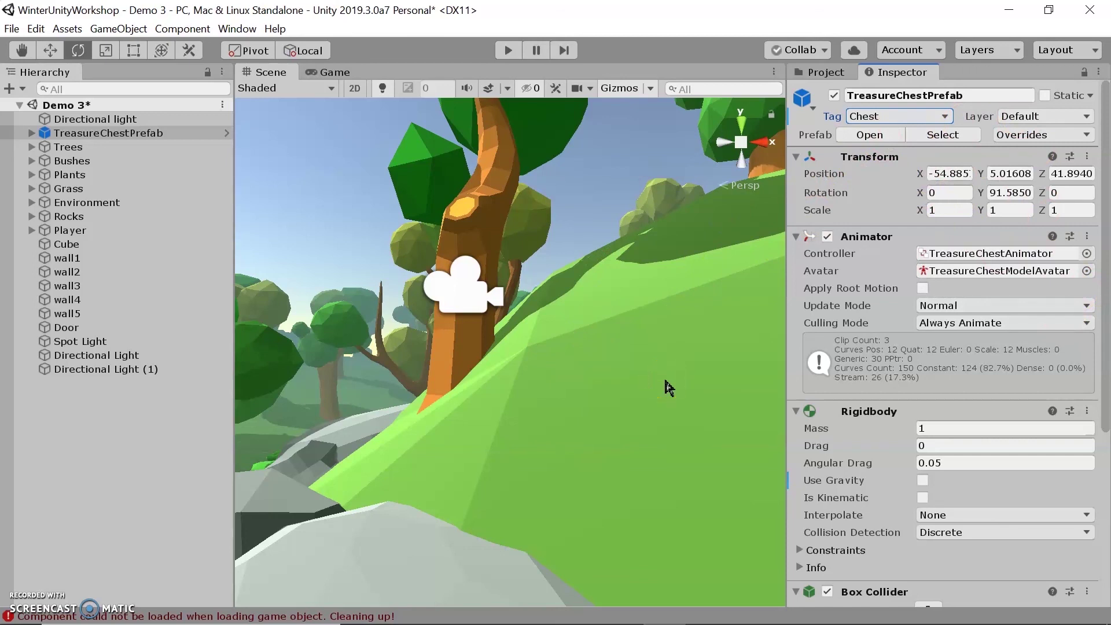
scroll(955, 324, down, 5)
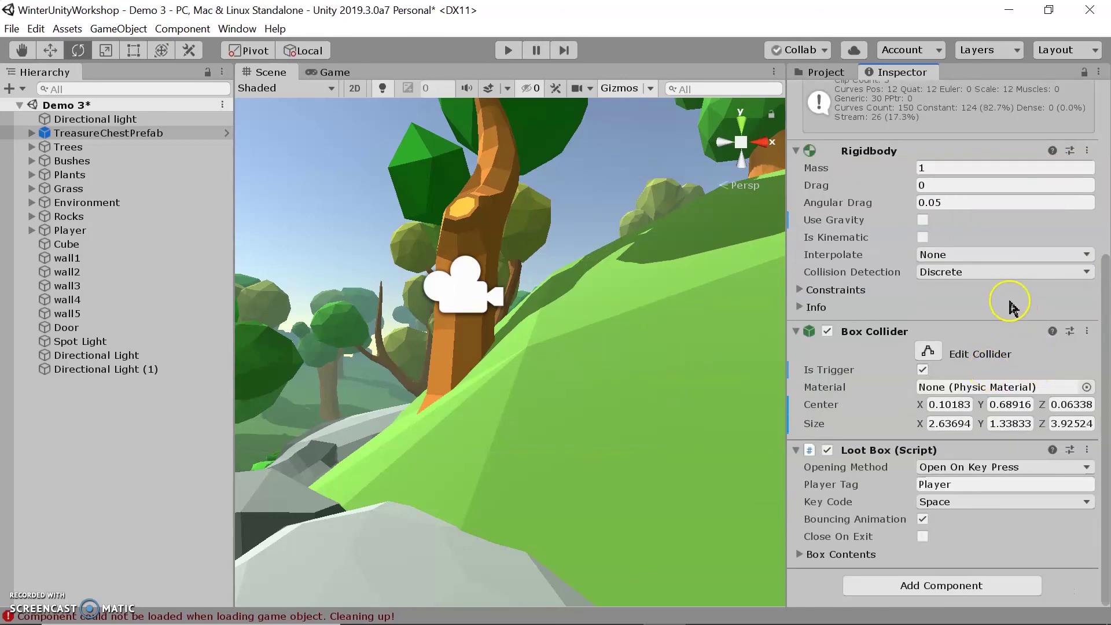
scroll(984, 370, up, 5)
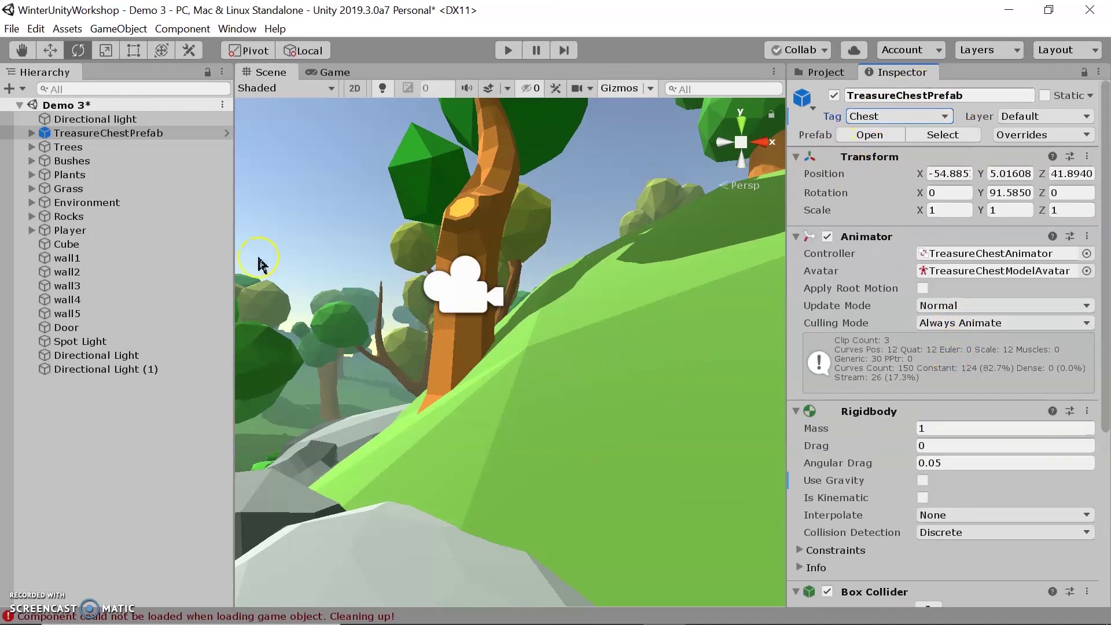
click(208, 394)
key(ctrl+s)
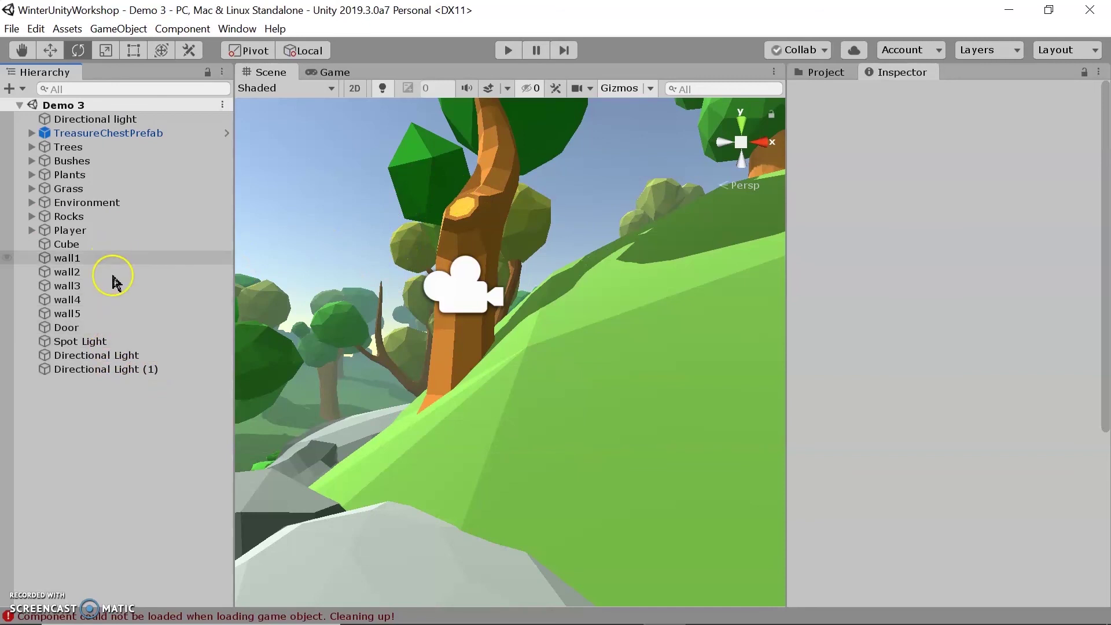
Set the Door reference of the Player's Movement script to the scene's Door object
click(140, 232)
scroll(1023, 452, down, 2)
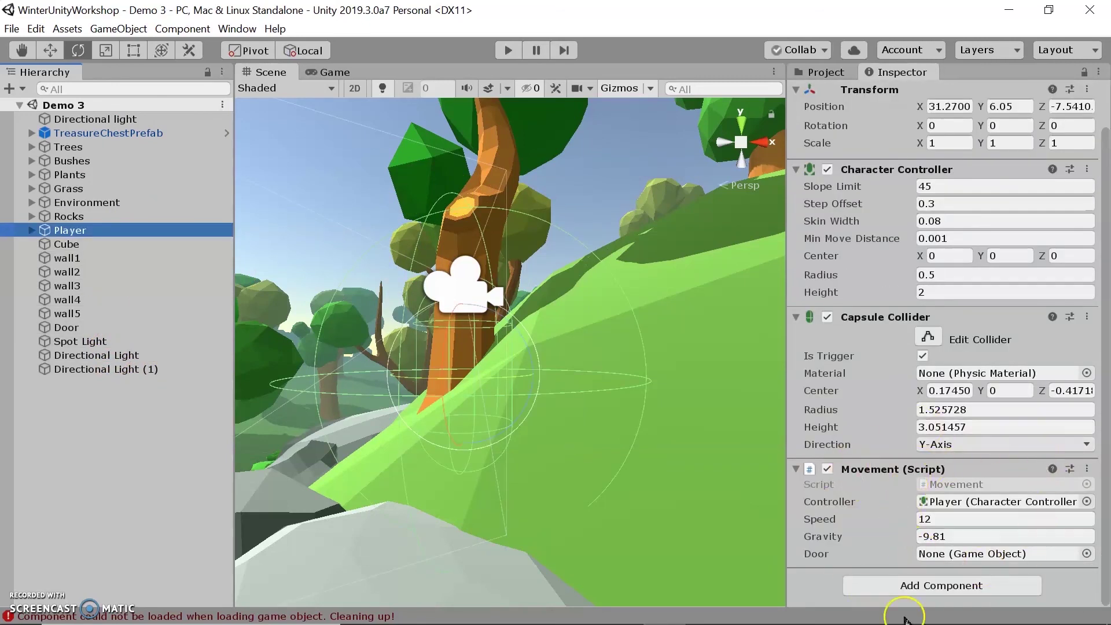
click(1087, 555)
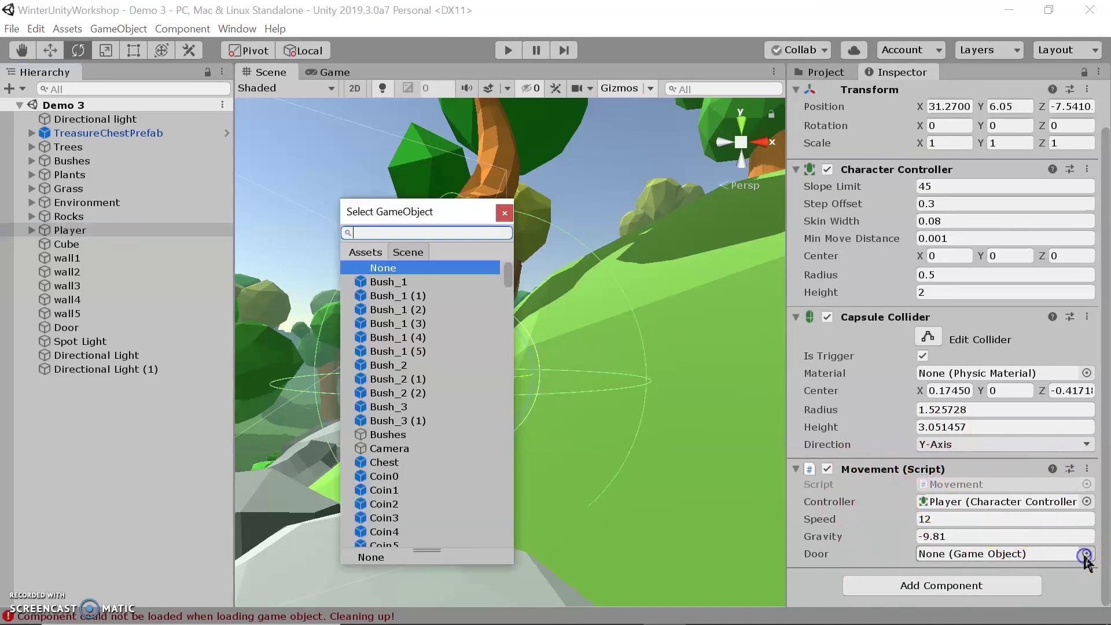
scroll(436, 446, down, 3)
scroll(434, 444, down, 3)
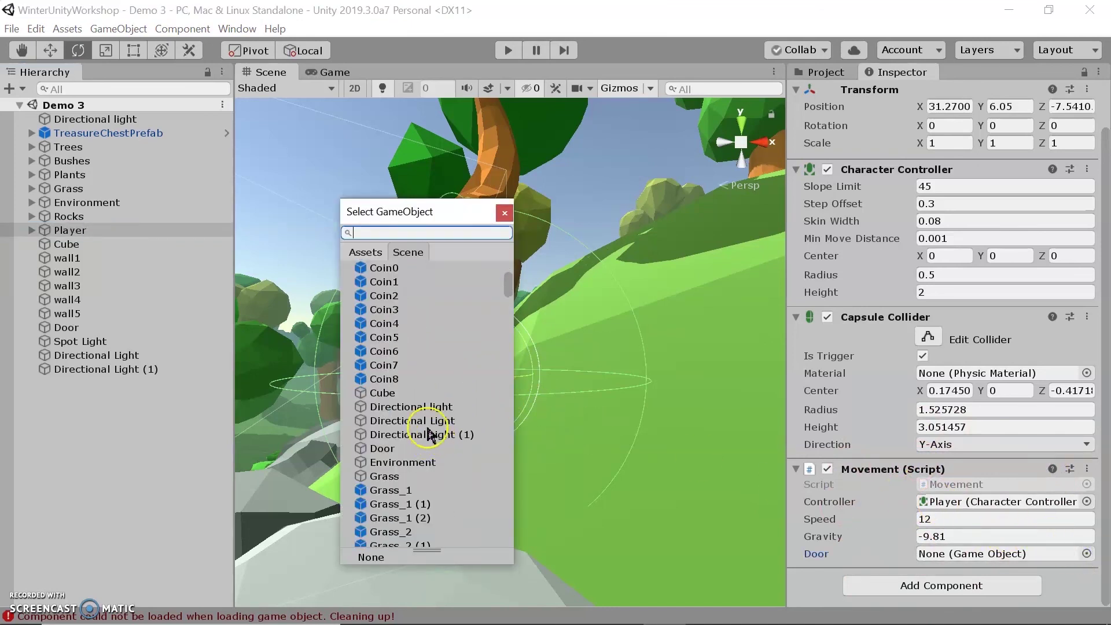
click(413, 448)
click(503, 216)
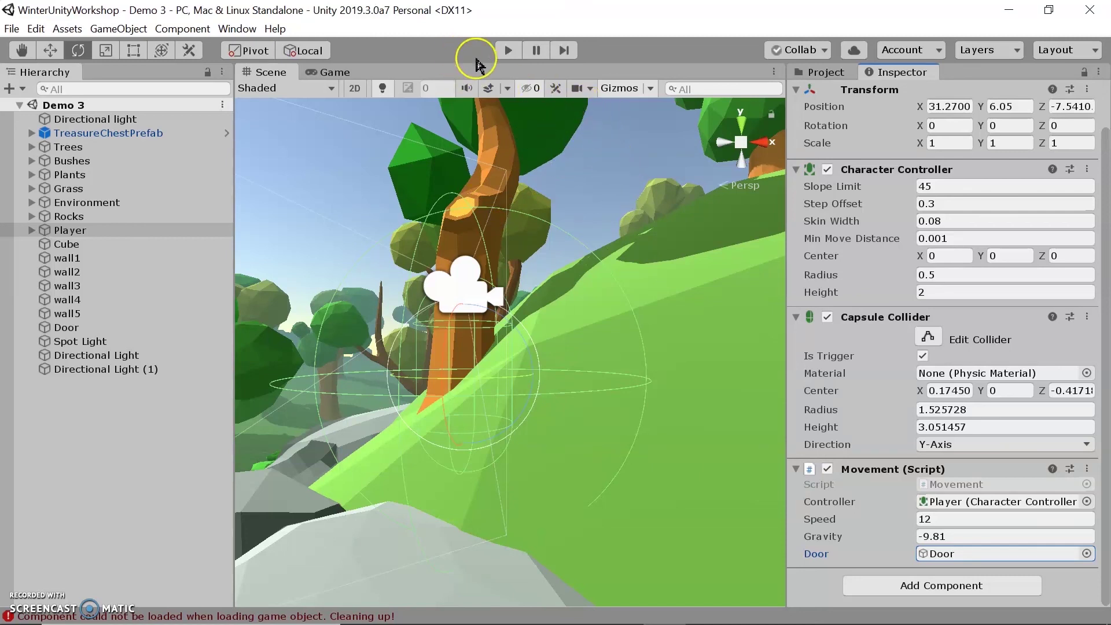
Play-test the scene by walking the player up to the house door and backing away, and stop the game
click(502, 52)
click(459, 381)
click(514, 342)
key(w)
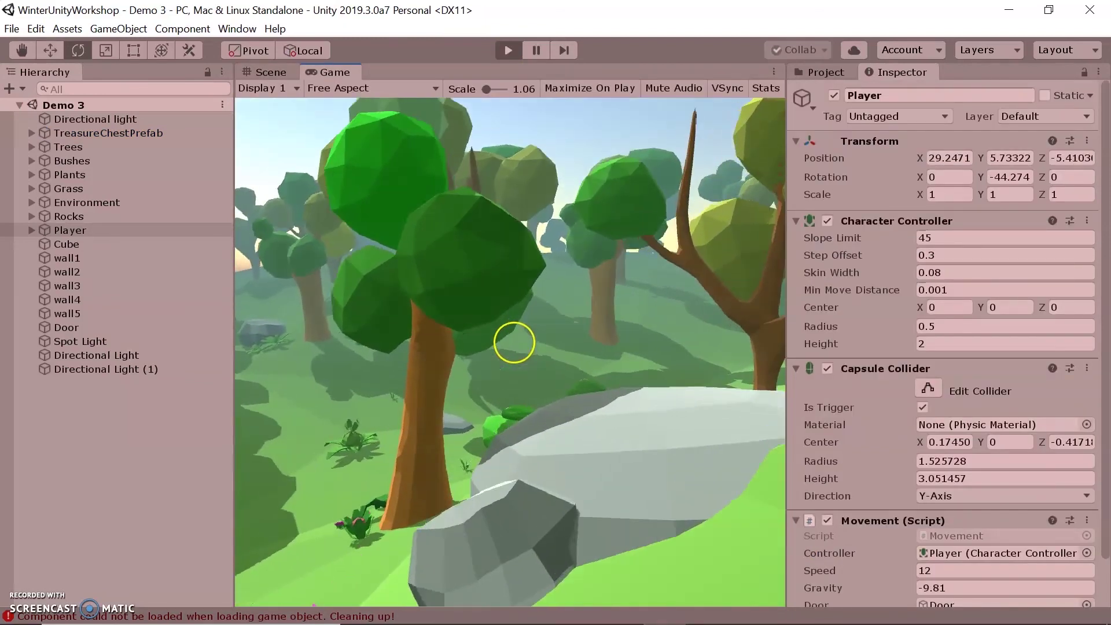
key(w)
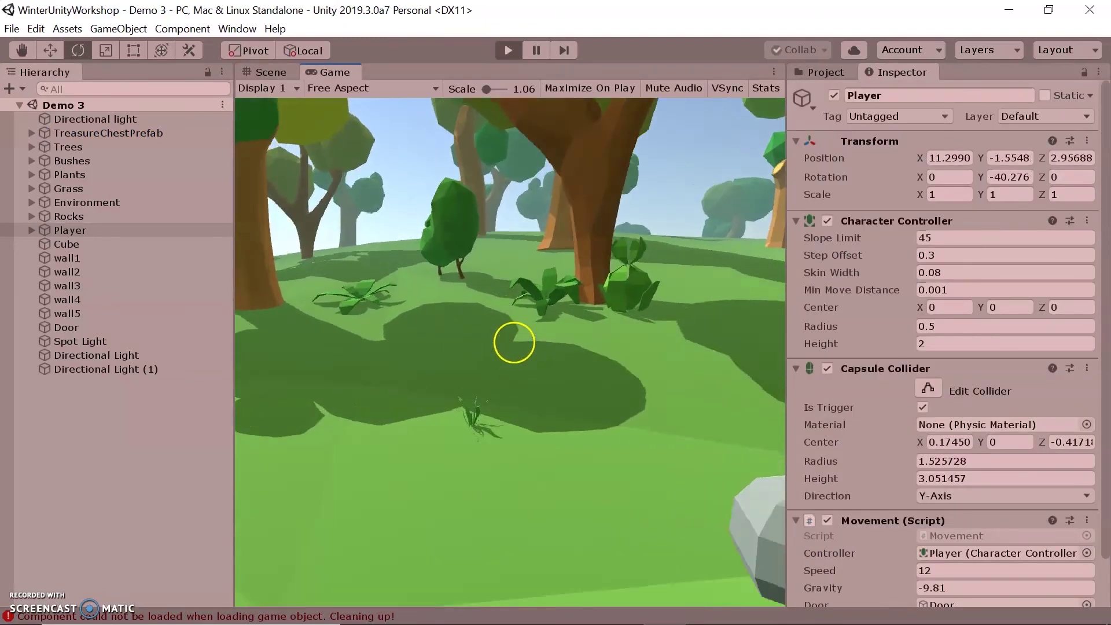
key(w)
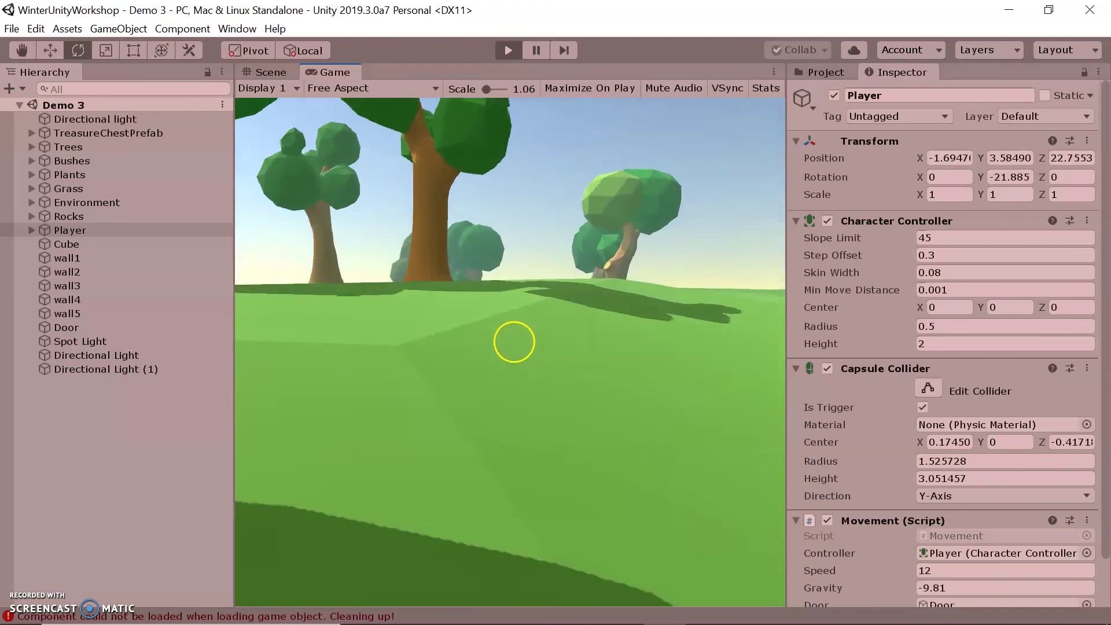
key(w)
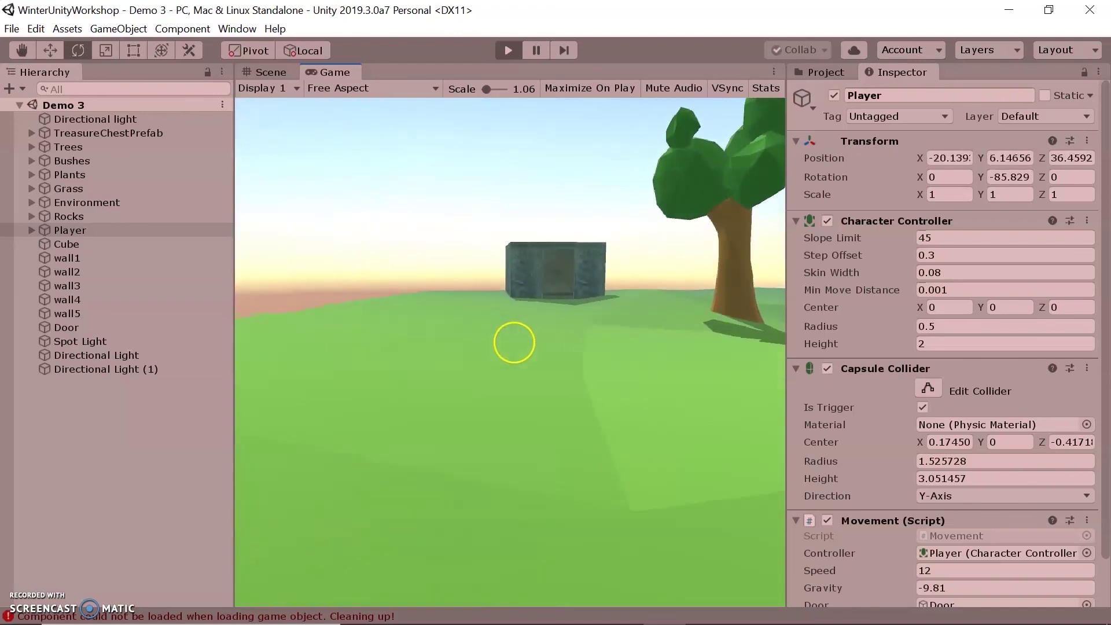
key(w)
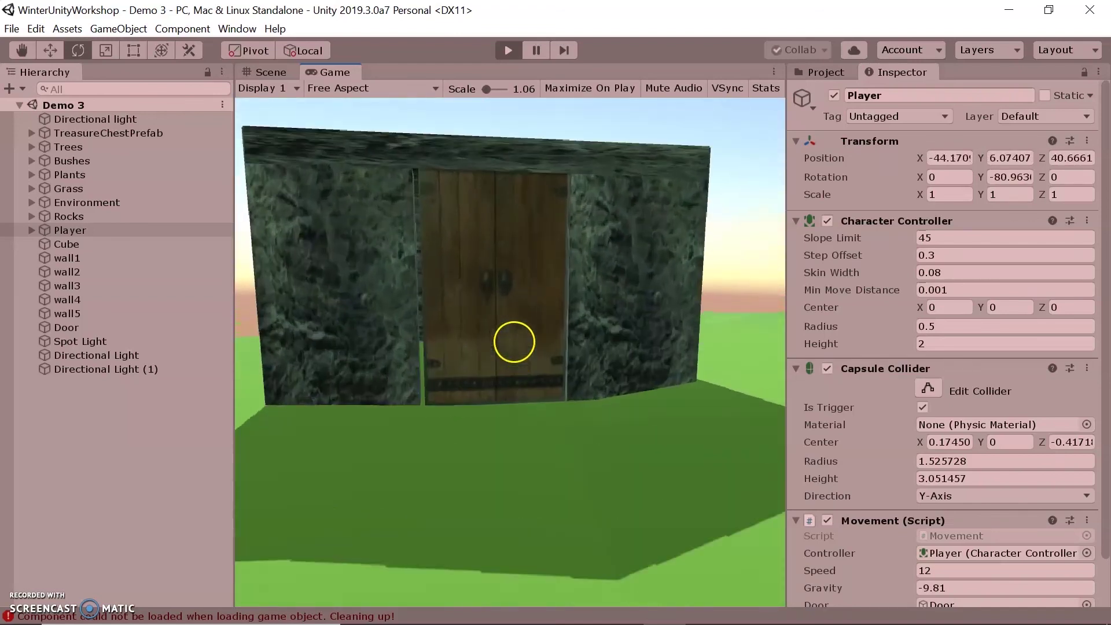
key(w)
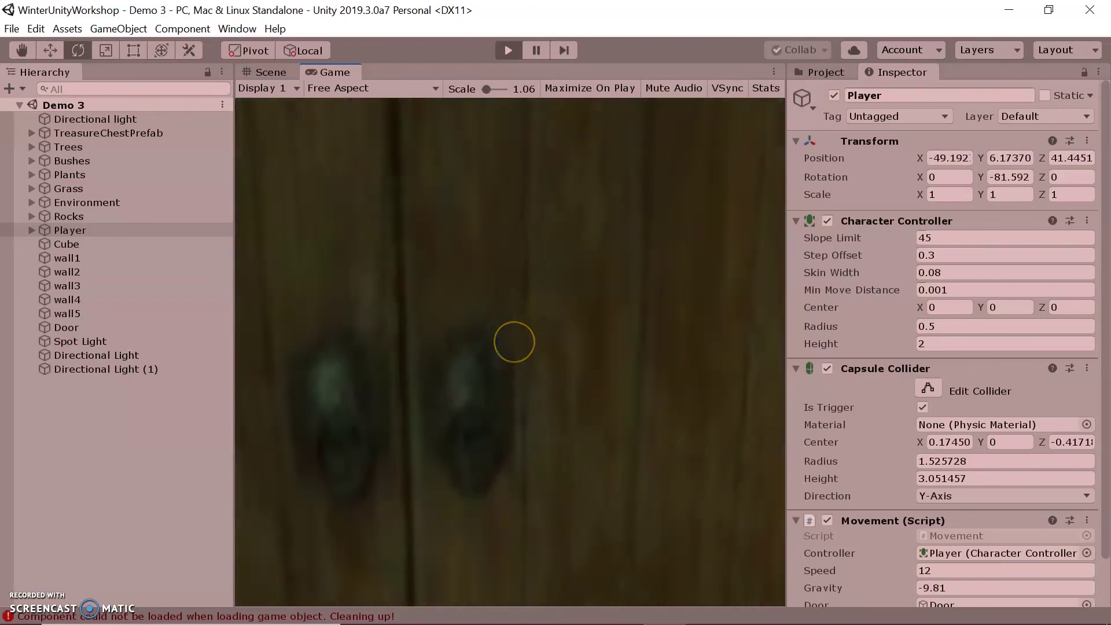
key(s)
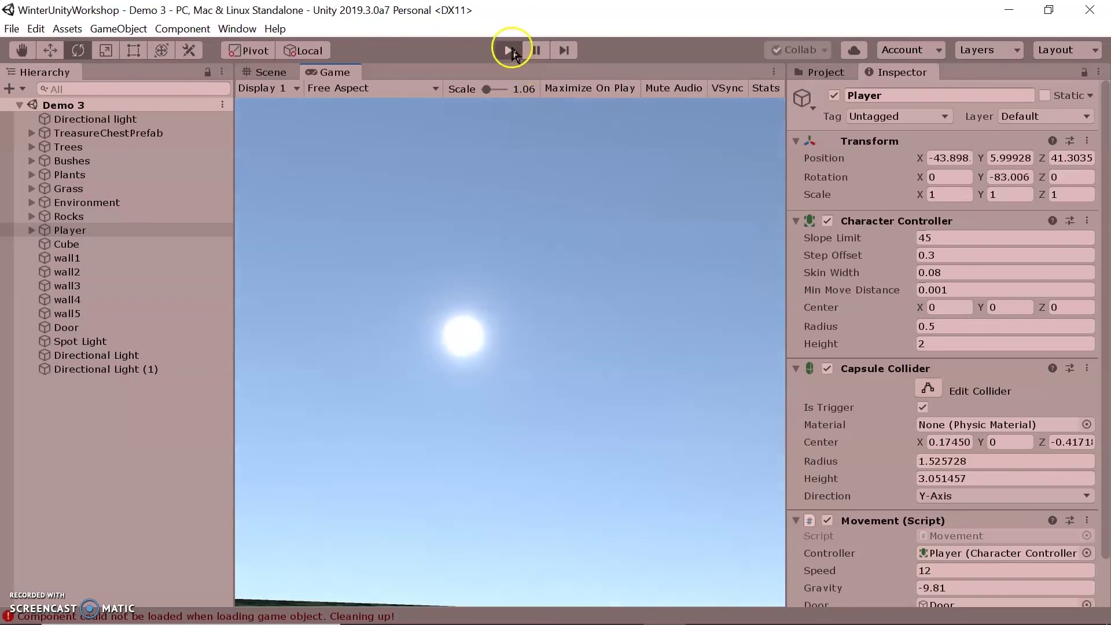
click(510, 51)
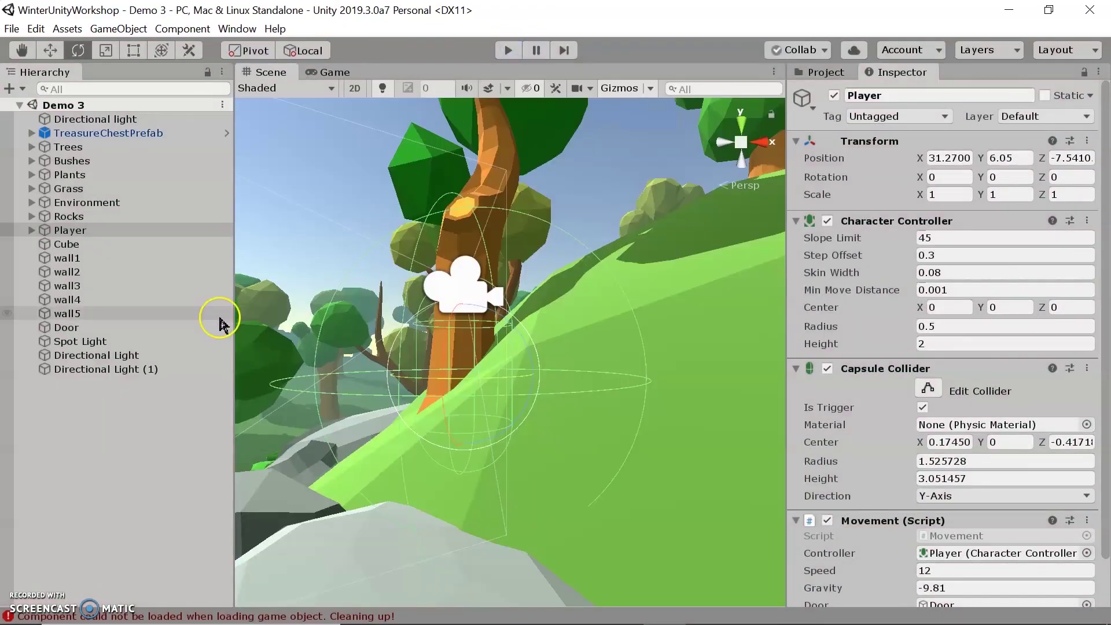
Stretch the Door's box collider outward from the front of the door to an X size of about 2.85
click(143, 326)
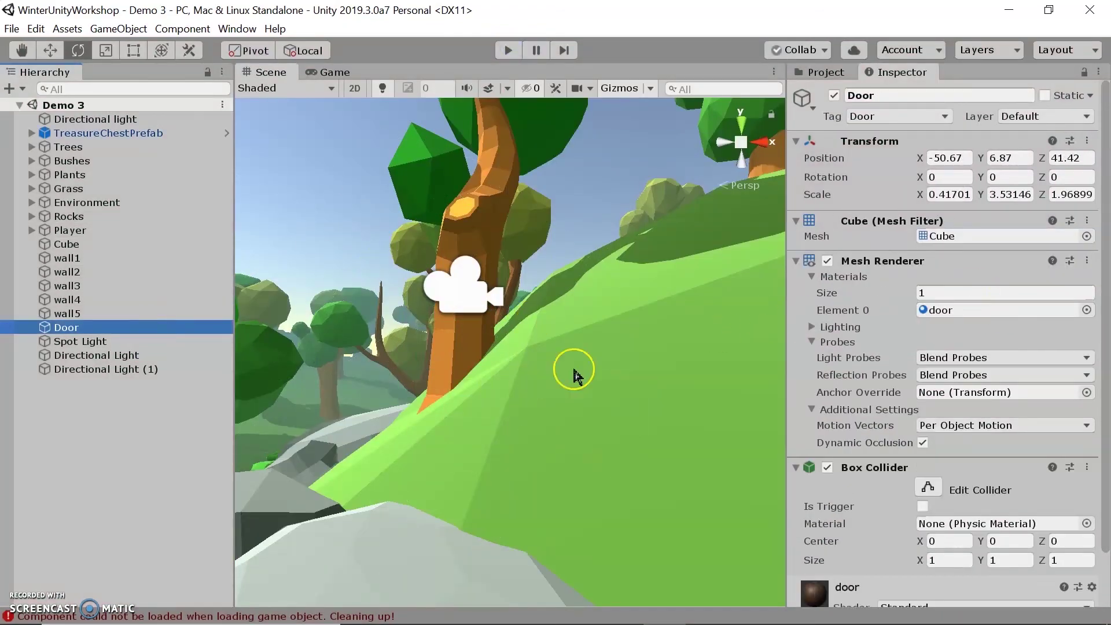
key(f)
right_drag(666, 417, 584, 392)
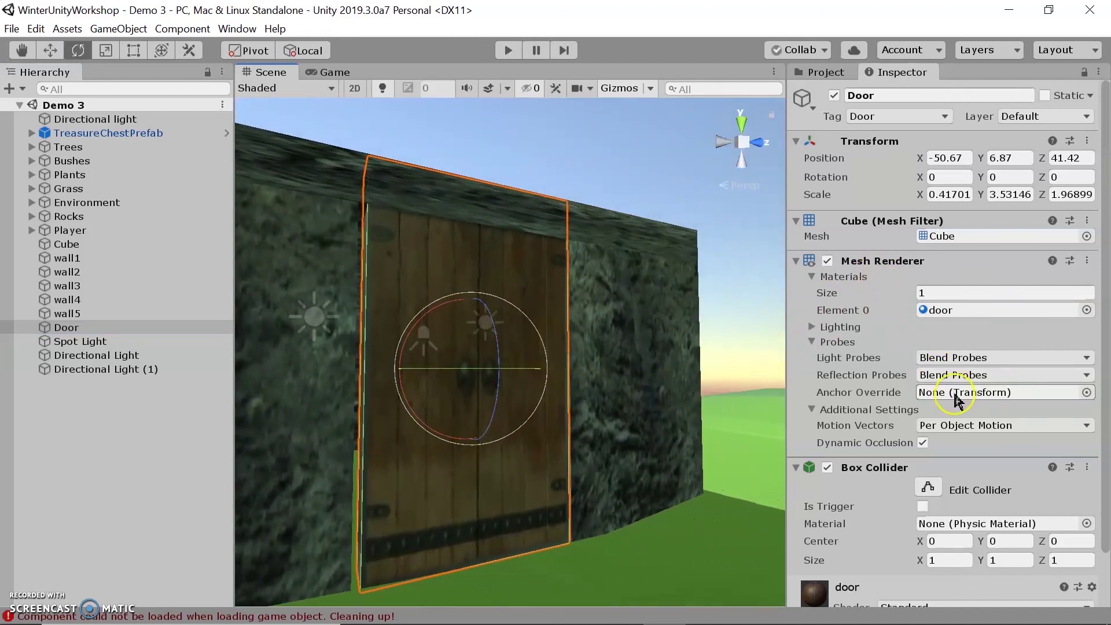
scroll(955, 399, down, 2)
click(931, 430)
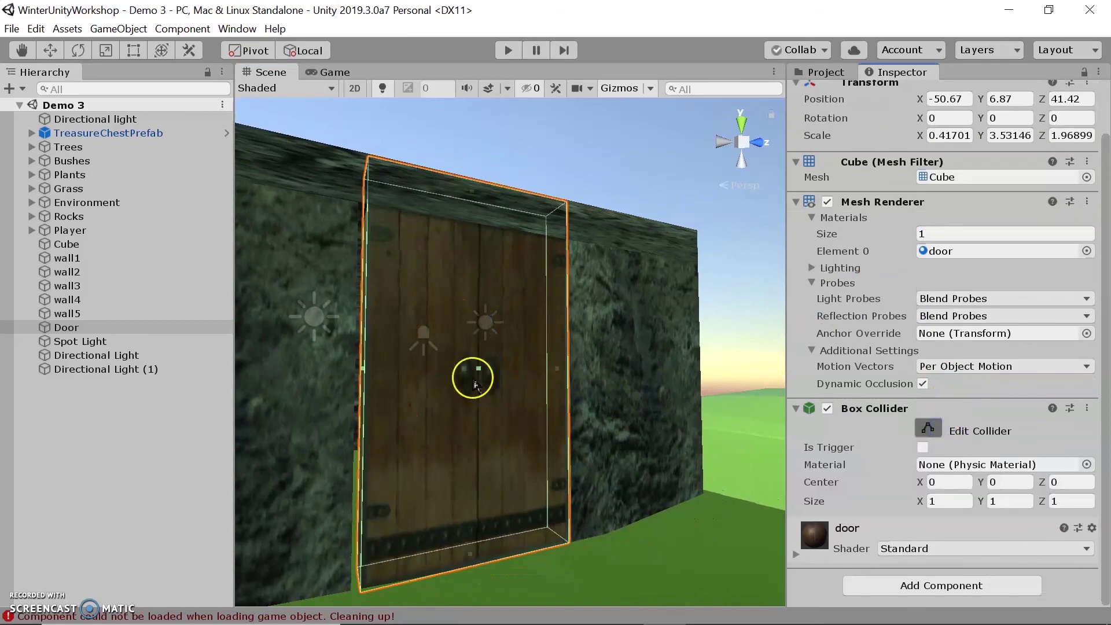
drag(506, 380, 532, 392)
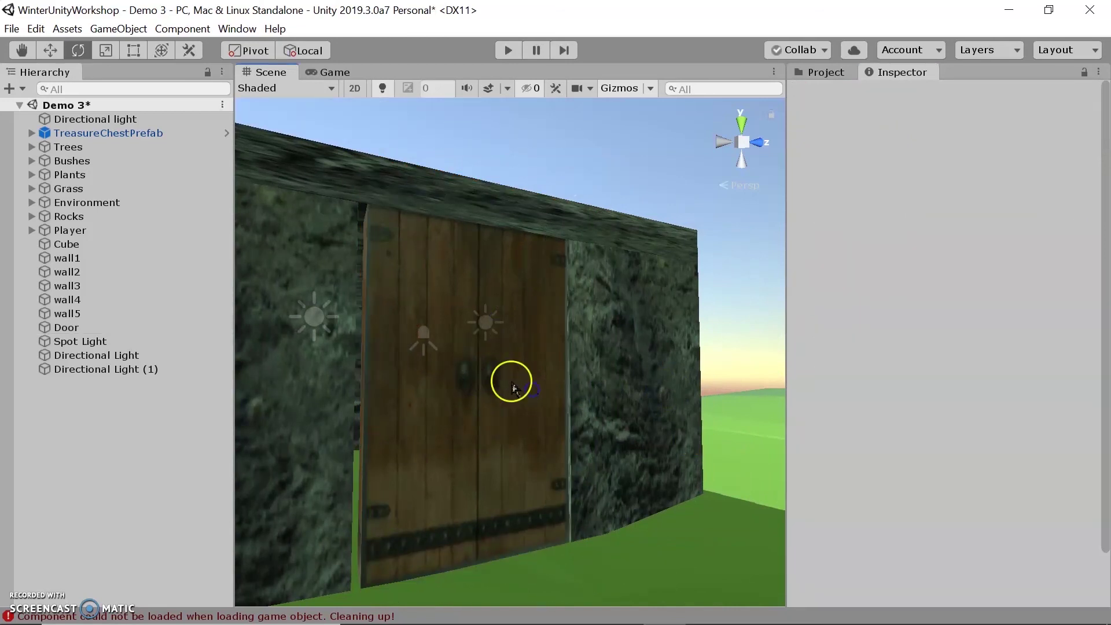
click(513, 388)
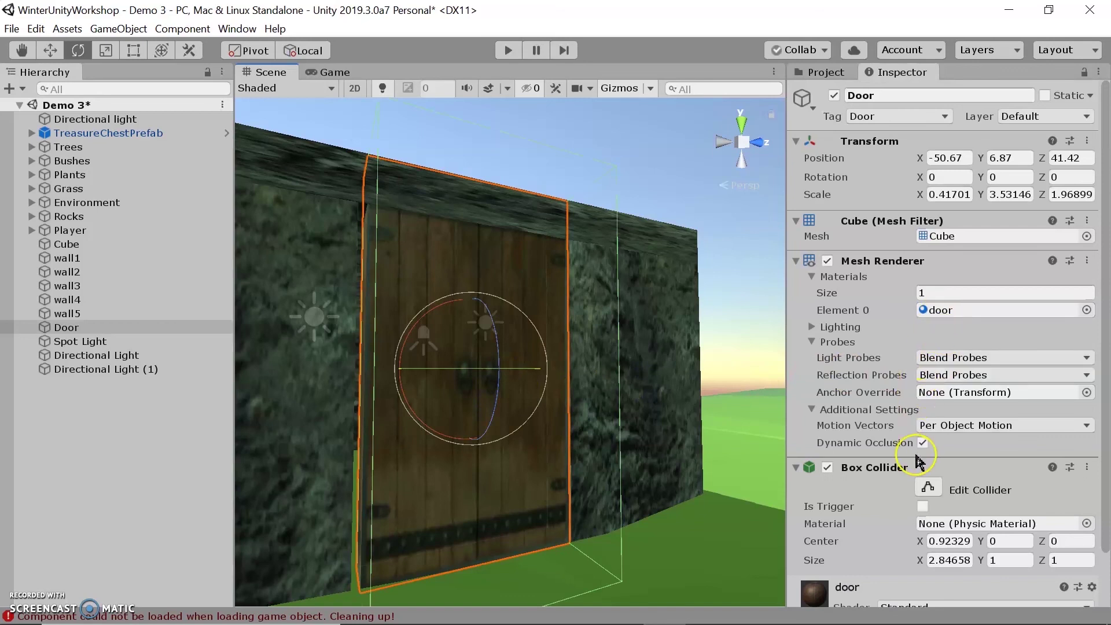
Enlarge the Door's box collider further, to about 4.17 in X and 1.15 in Z
click(929, 489)
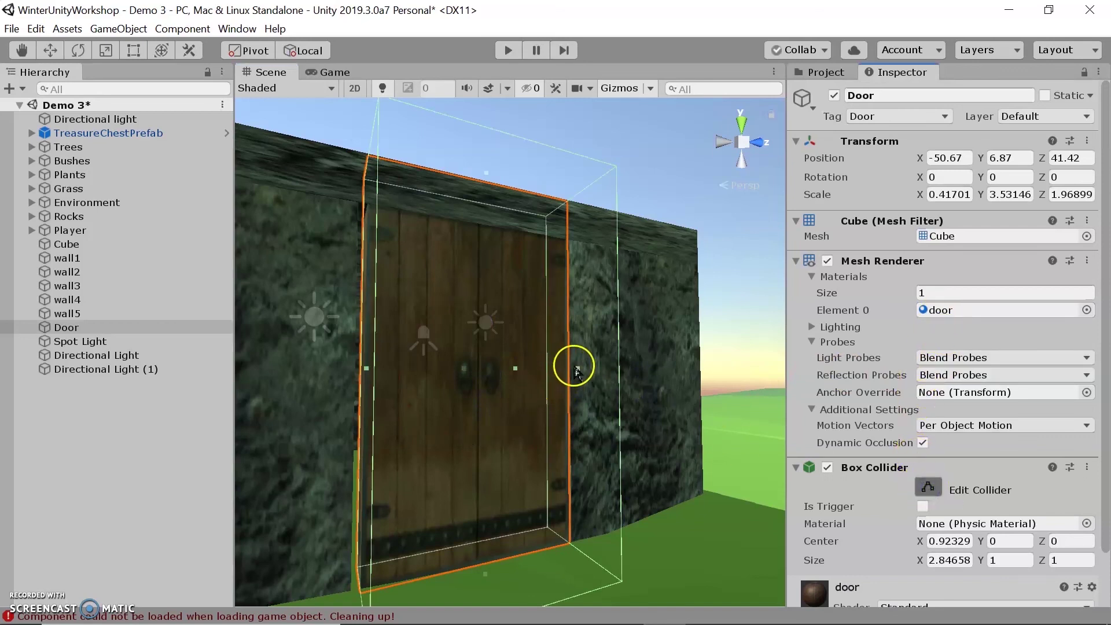
drag(515, 371, 541, 401)
drag(369, 371, 351, 368)
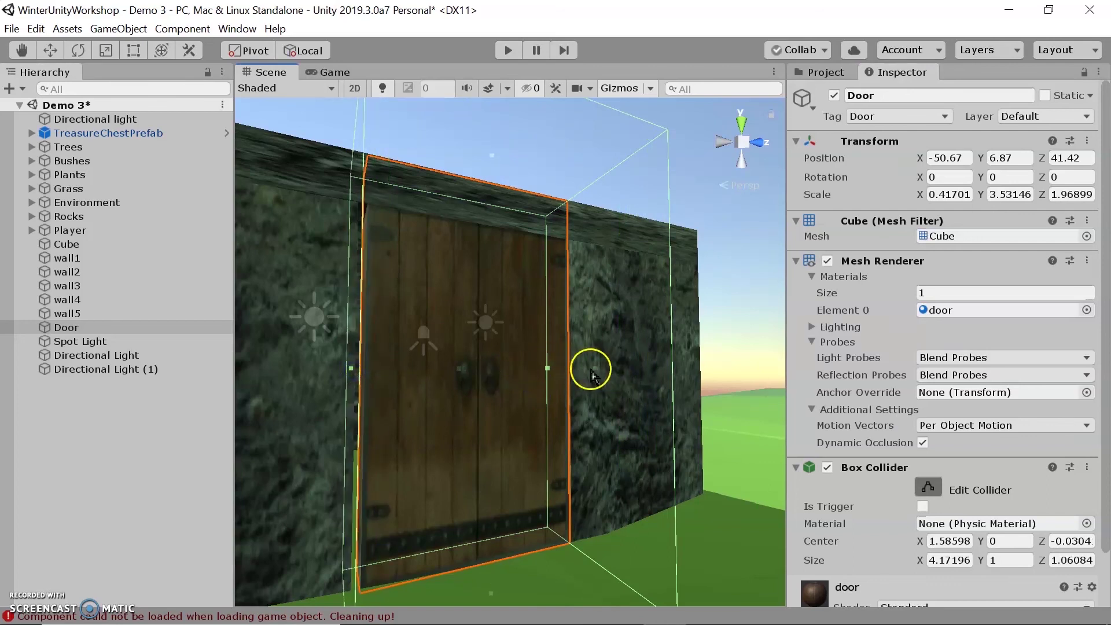
drag(595, 367, 615, 373)
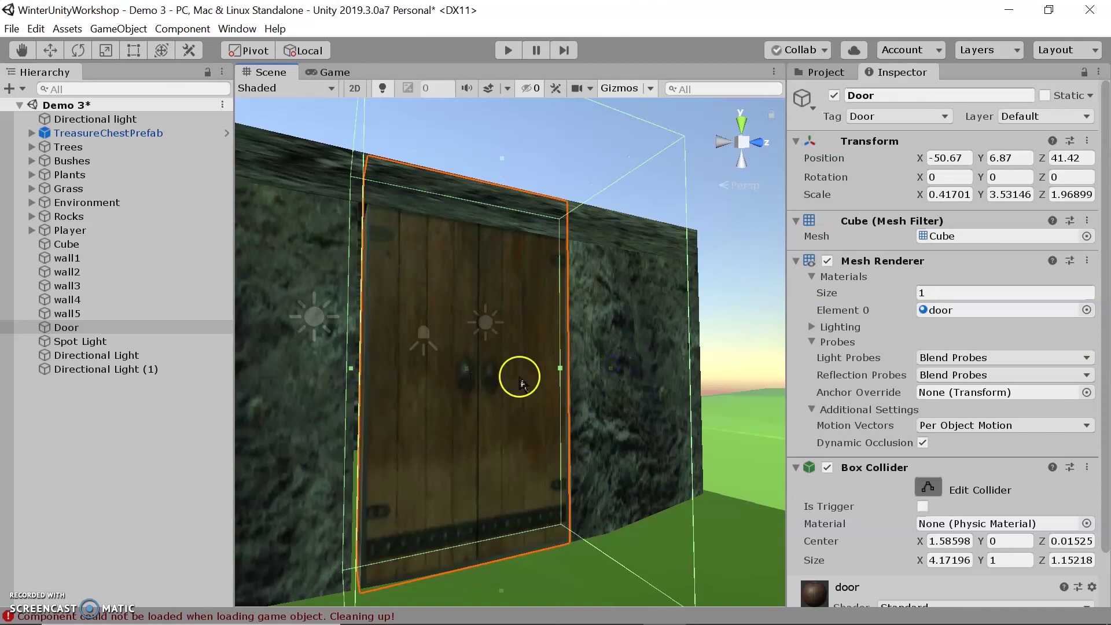
Check the enlarged collider around the door and make the Door's box collider a trigger
alt+drag(710, 377, 770, 394)
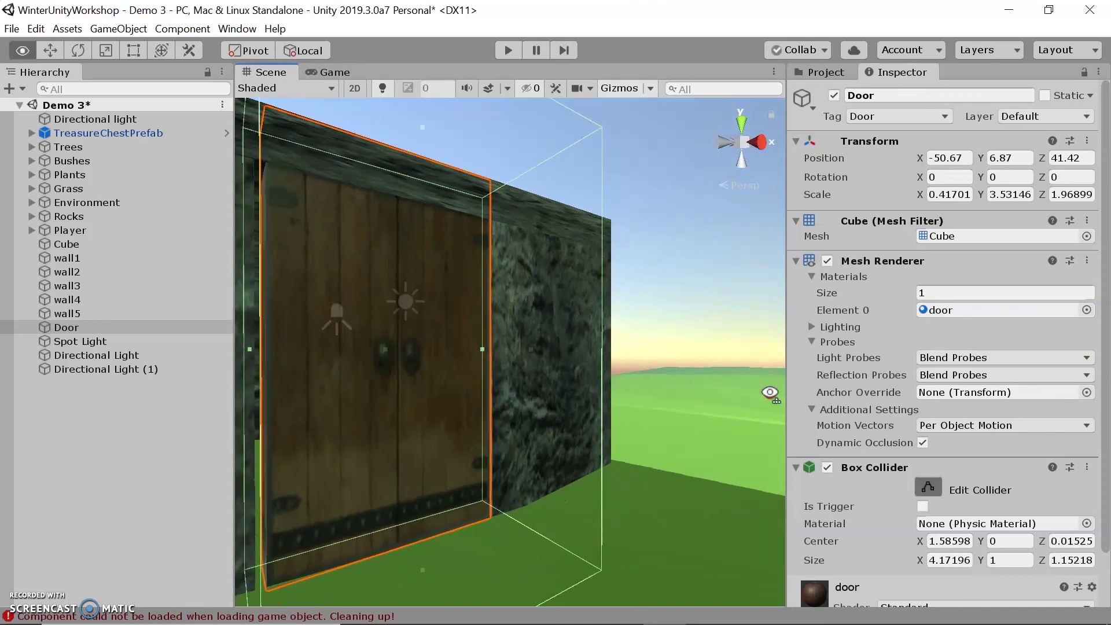
key(f)
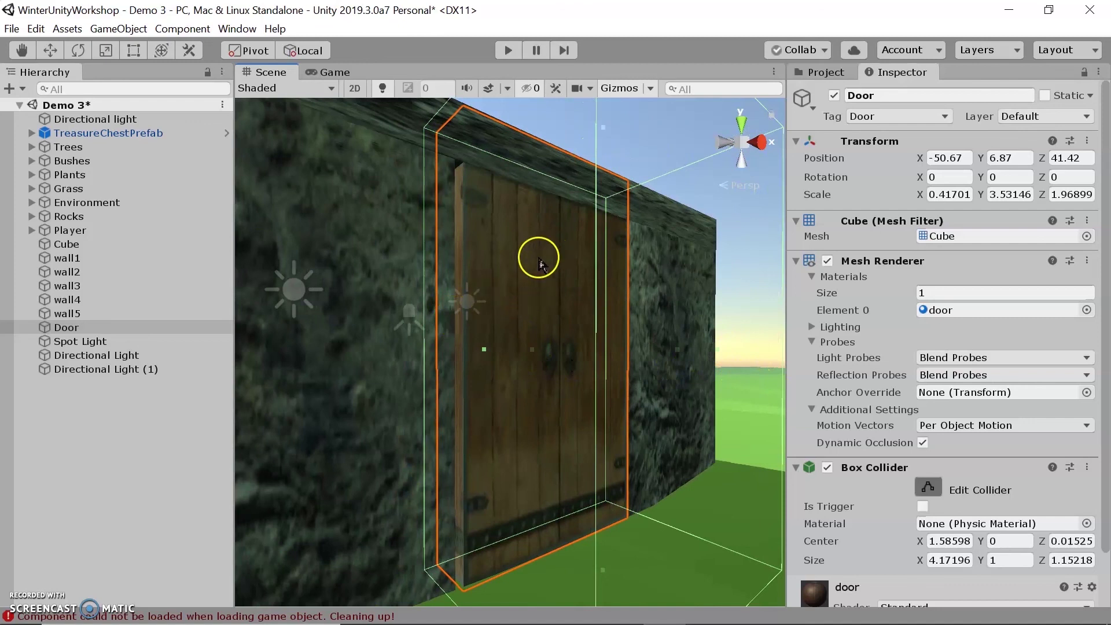
scroll(961, 369, down, 2)
scroll(961, 369, up, 2)
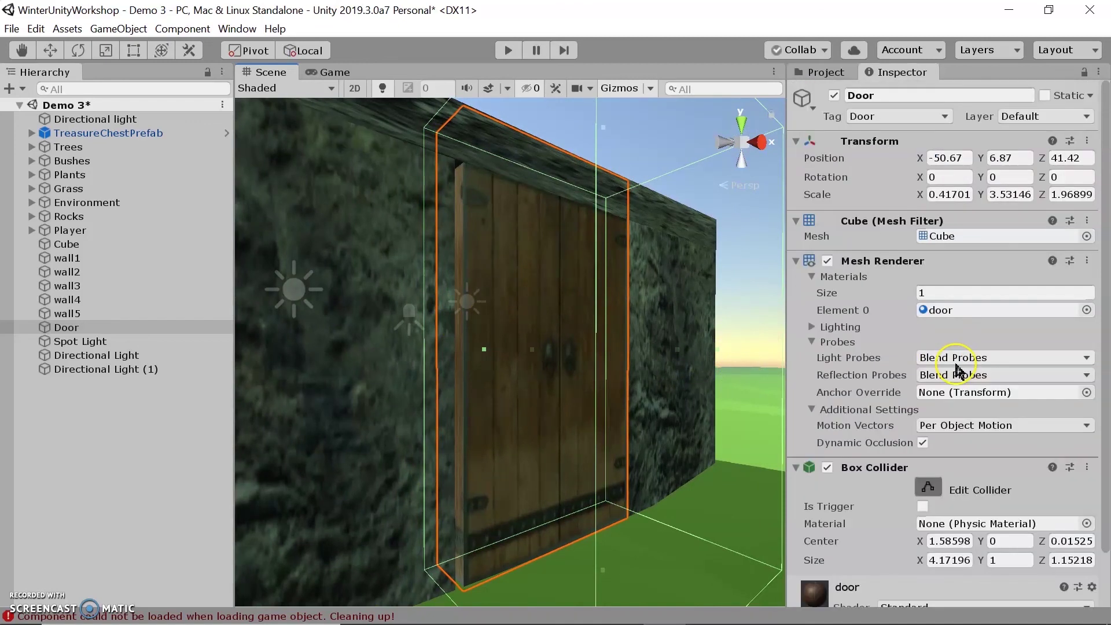
scroll(958, 369, down, 2)
click(922, 449)
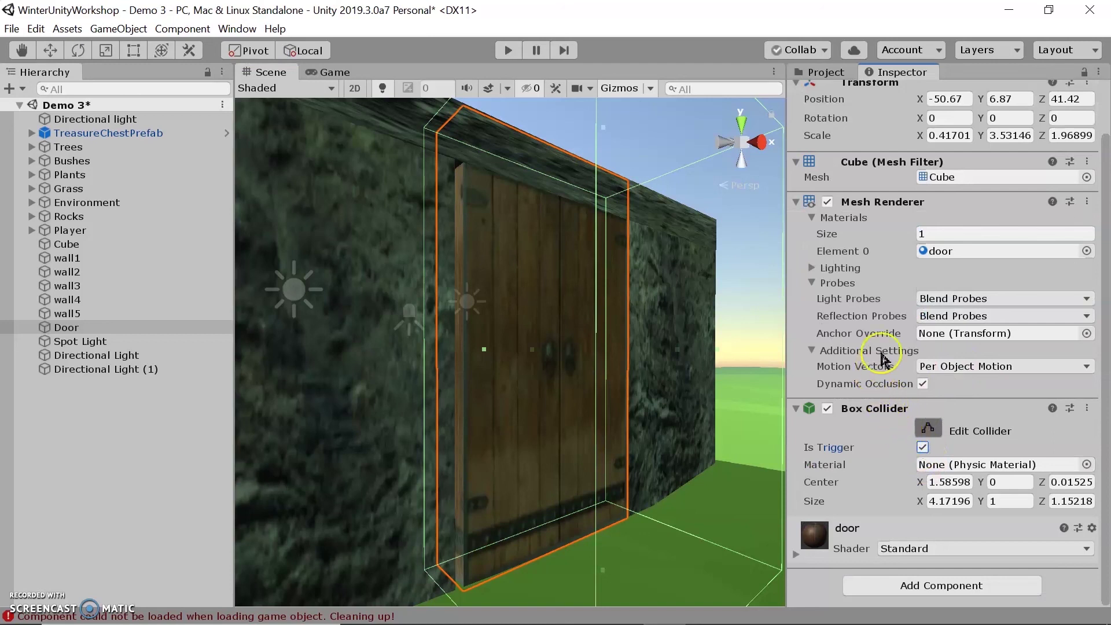
Add a Rigidbody component to the Door with Use Gravity turned off, and save the scene
click(942, 586)
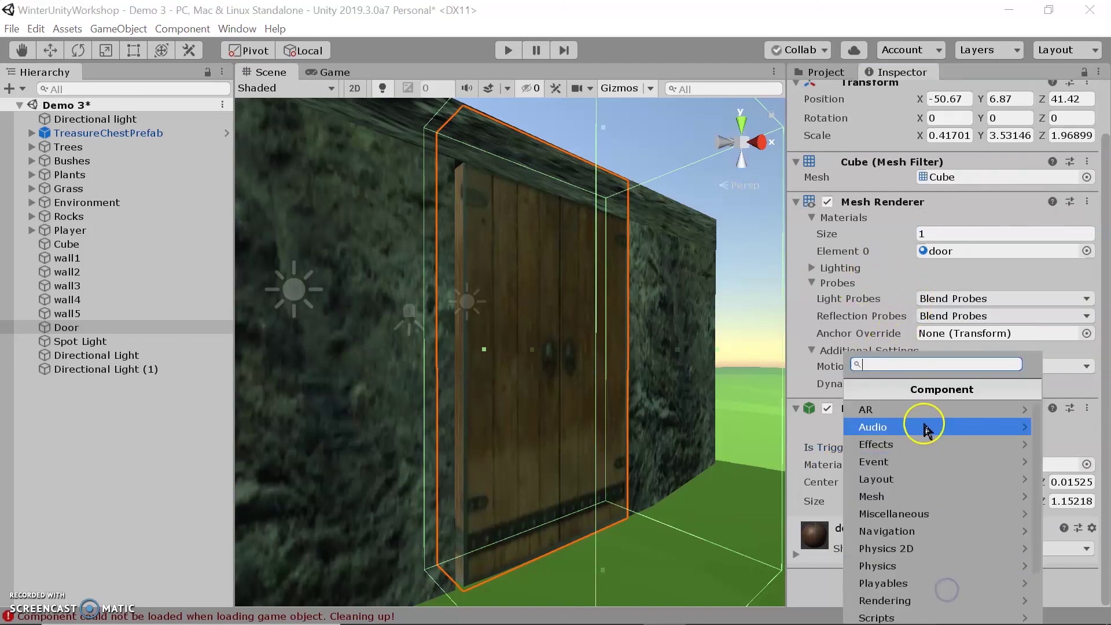
click(943, 566)
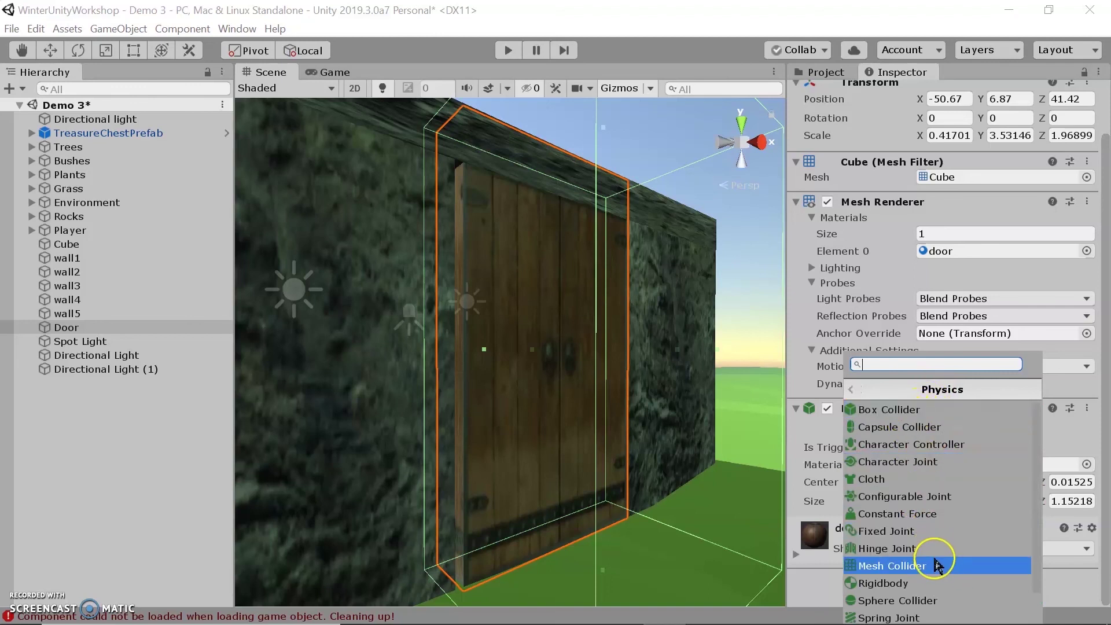
click(921, 582)
scroll(919, 481, down, 3)
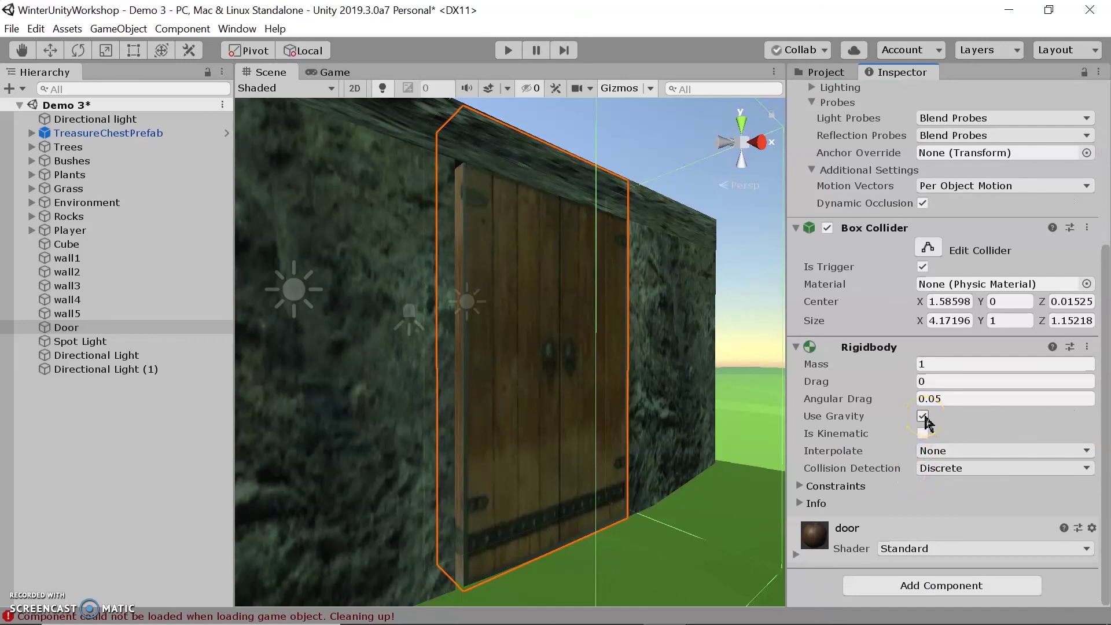
key(ctrl+s)
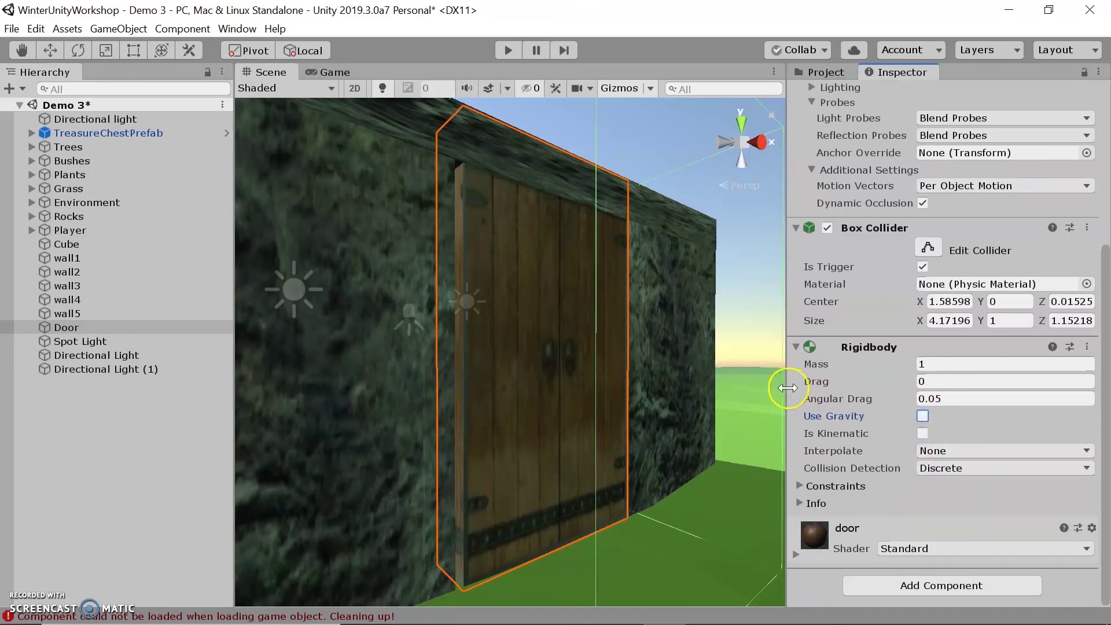
Play-test the scene by walking the player to the house, through the doorway and up to the treasure chest
click(509, 52)
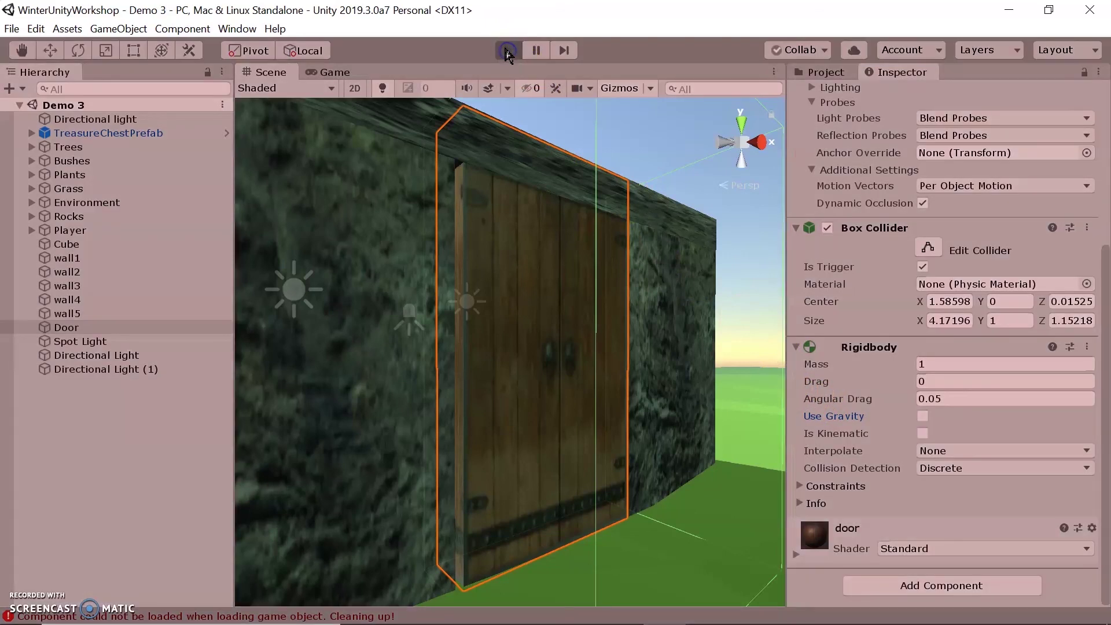
key(w)
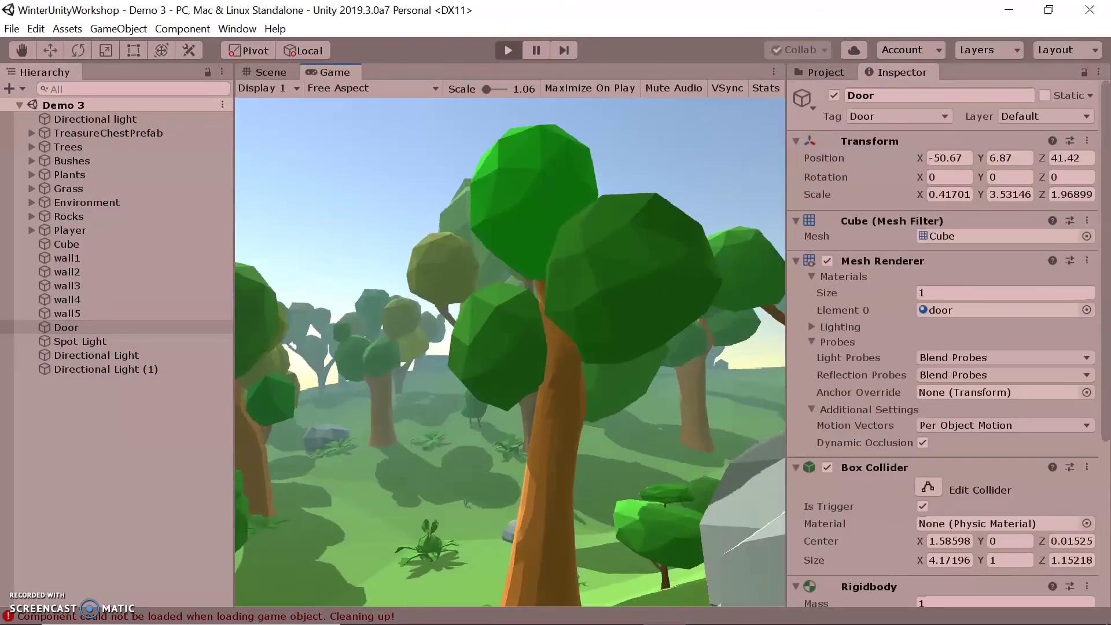
key(w)
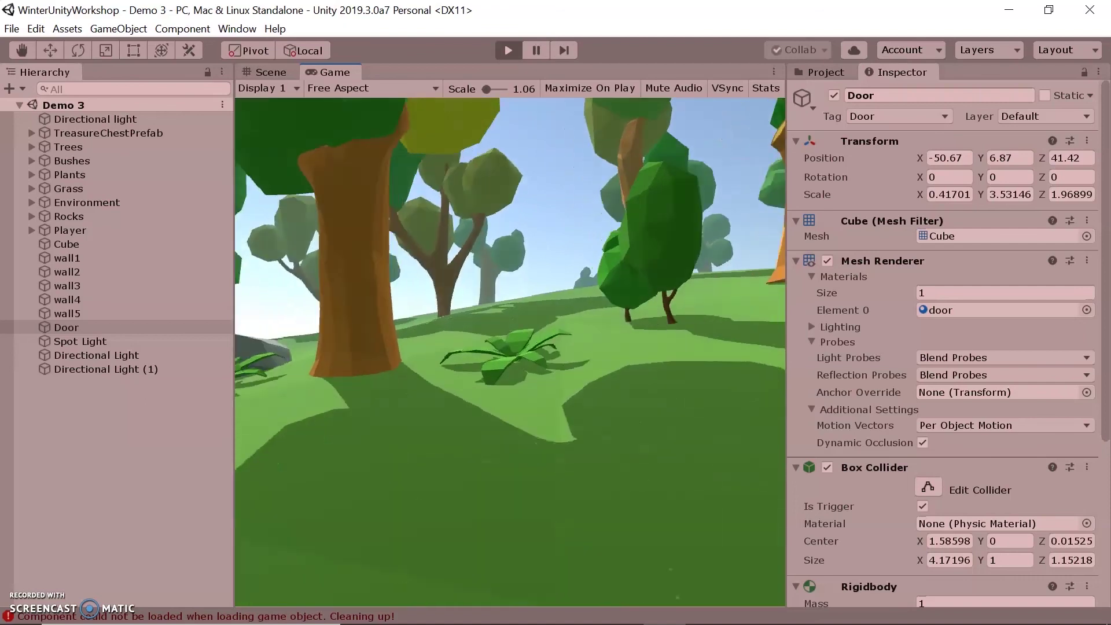
key(w)
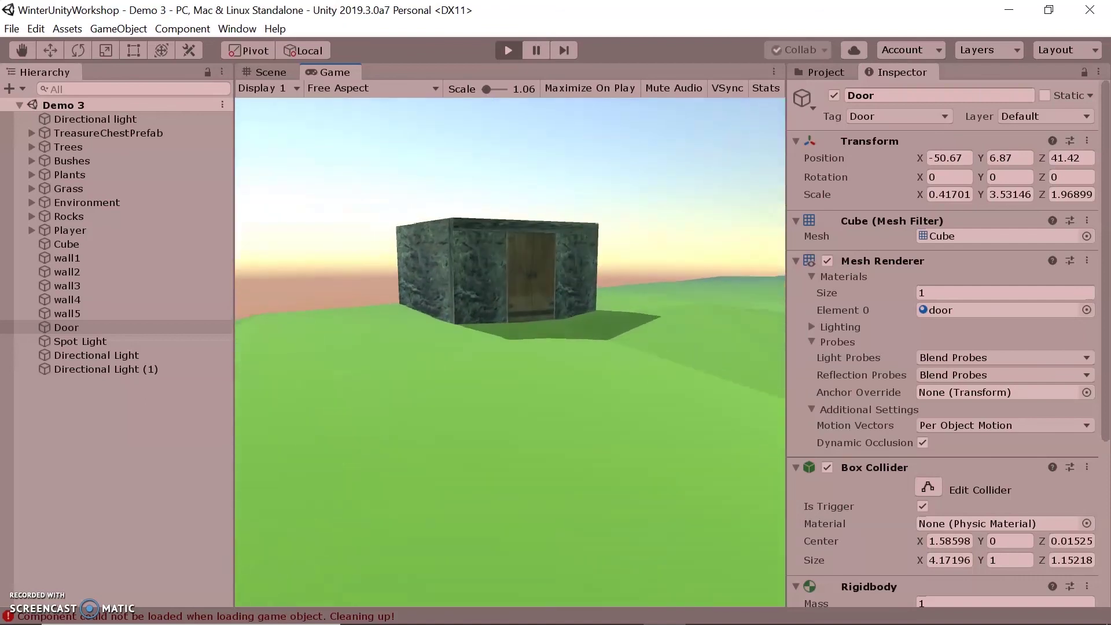
key(w)
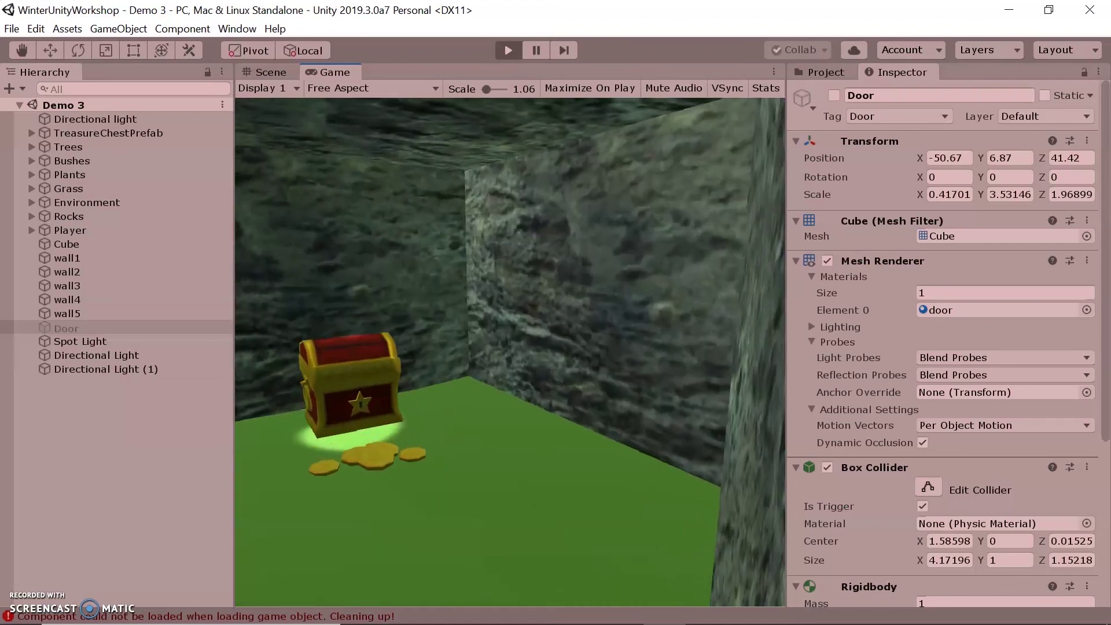
key(w)
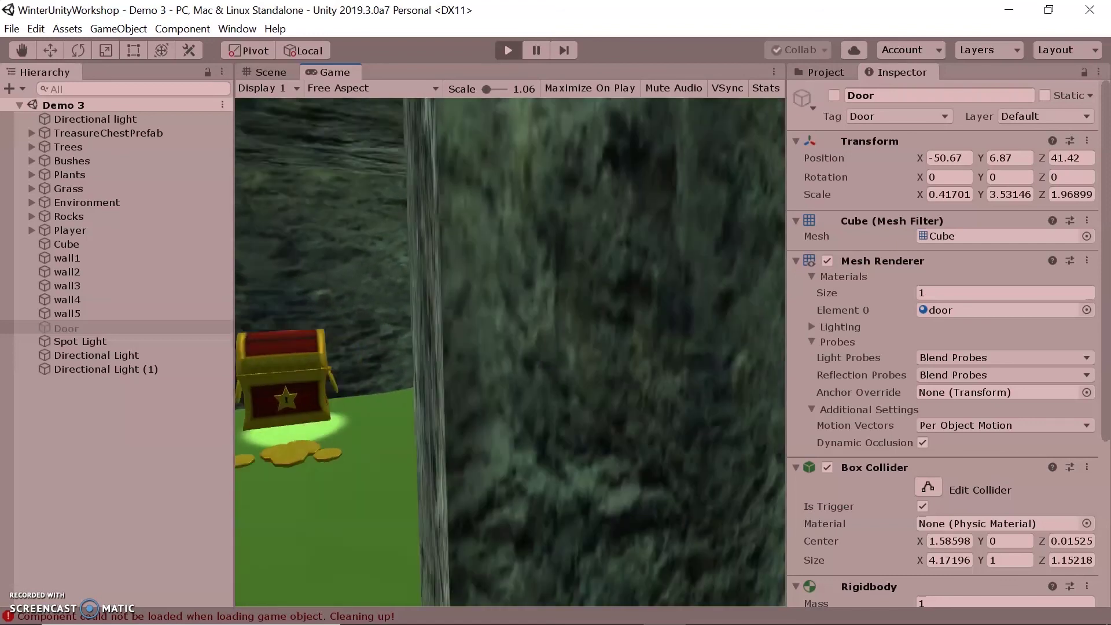
key(w)
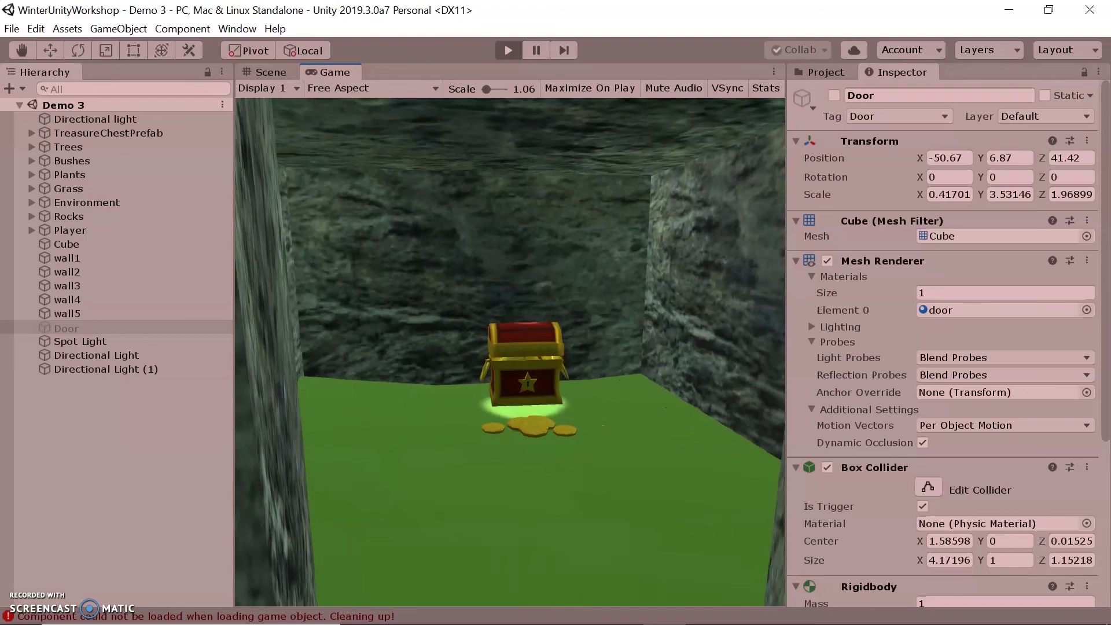
key(w)
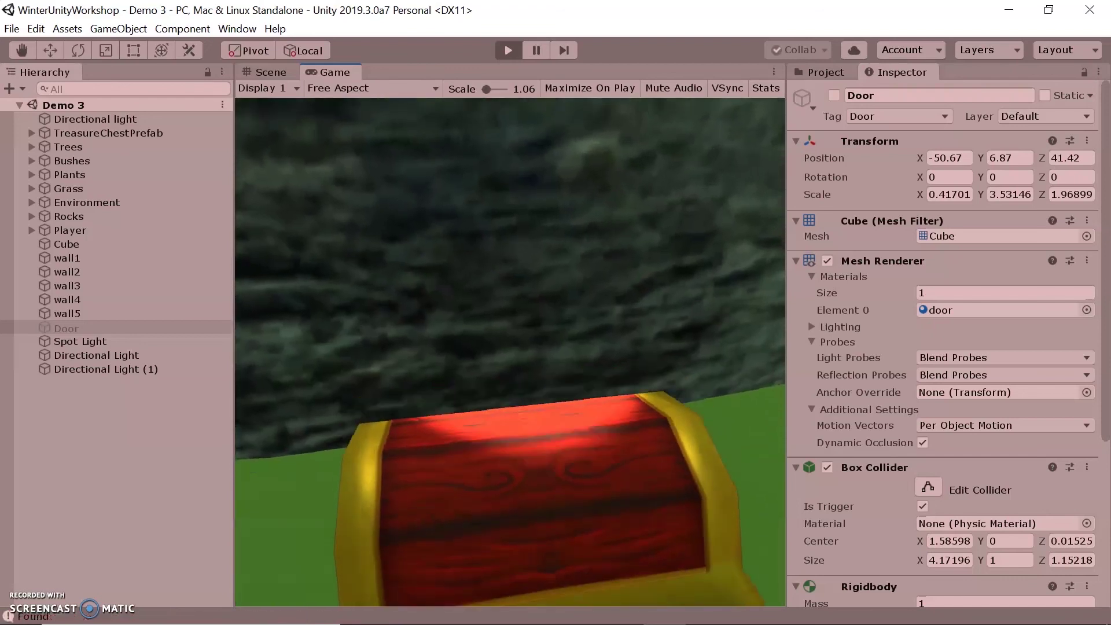
Test the chest trigger by repeatedly backing the player away from the chest and approaching it again, and stop the game
key(s)
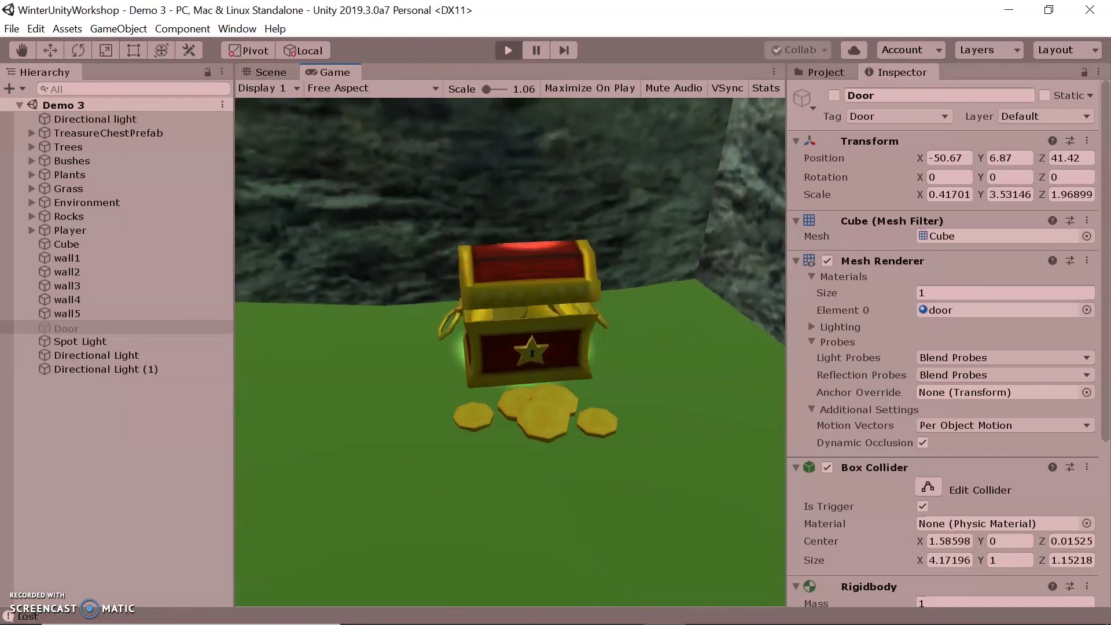
key(w)
key(s)
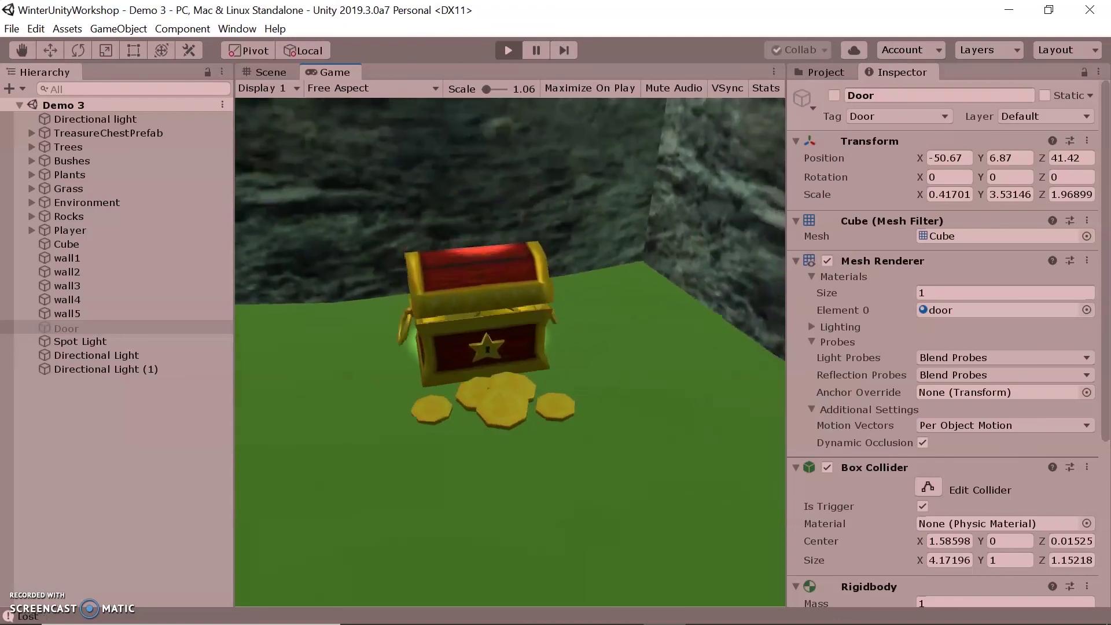
key(w)
key(s)
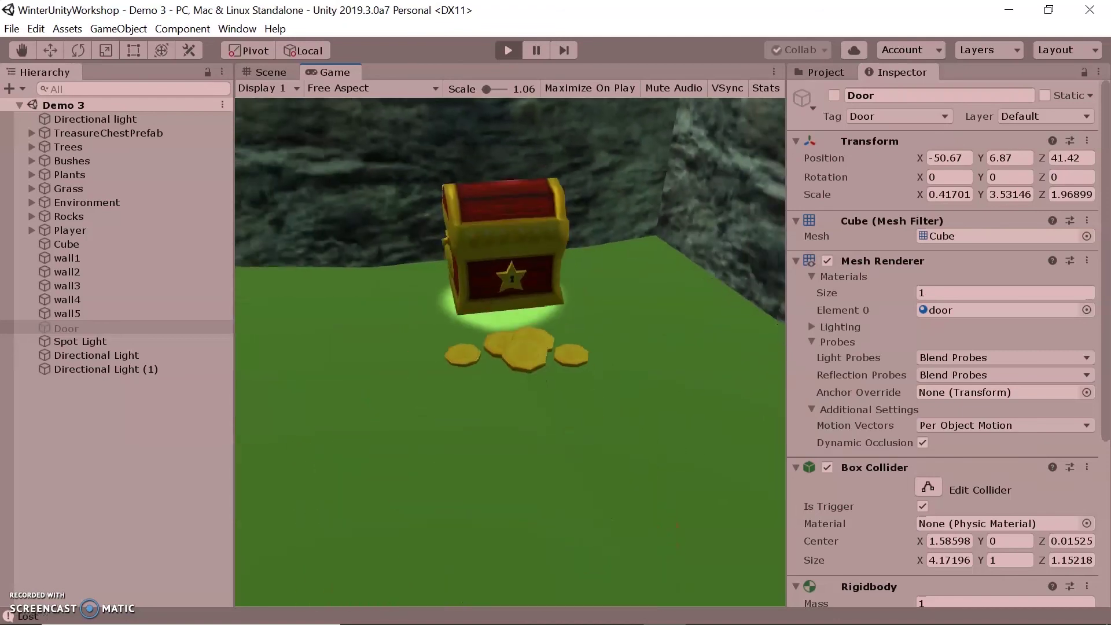
key(w)
key(s)
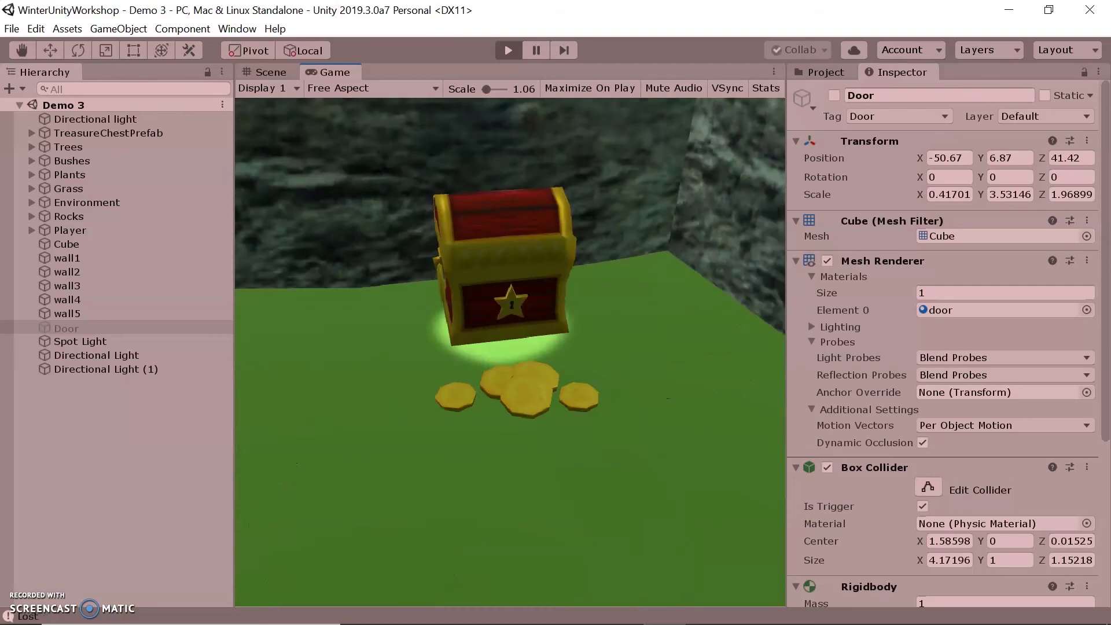
click(509, 50)
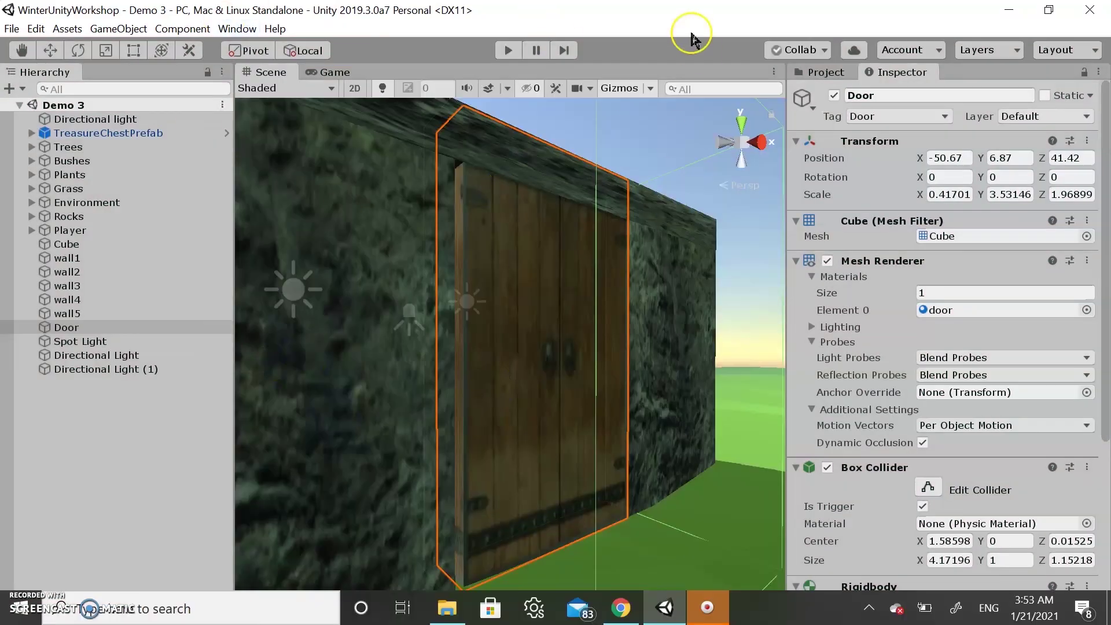